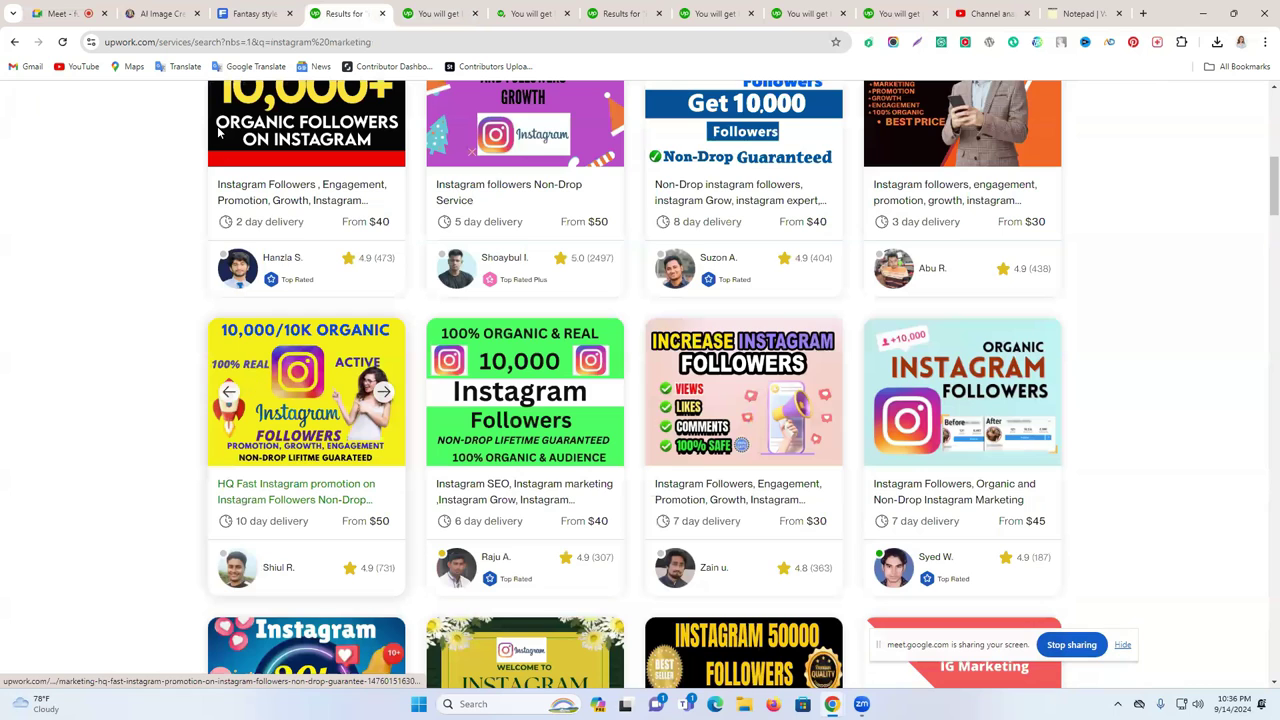
pyautogui.rightClick(160, 106)
pyautogui.click(200, 118)
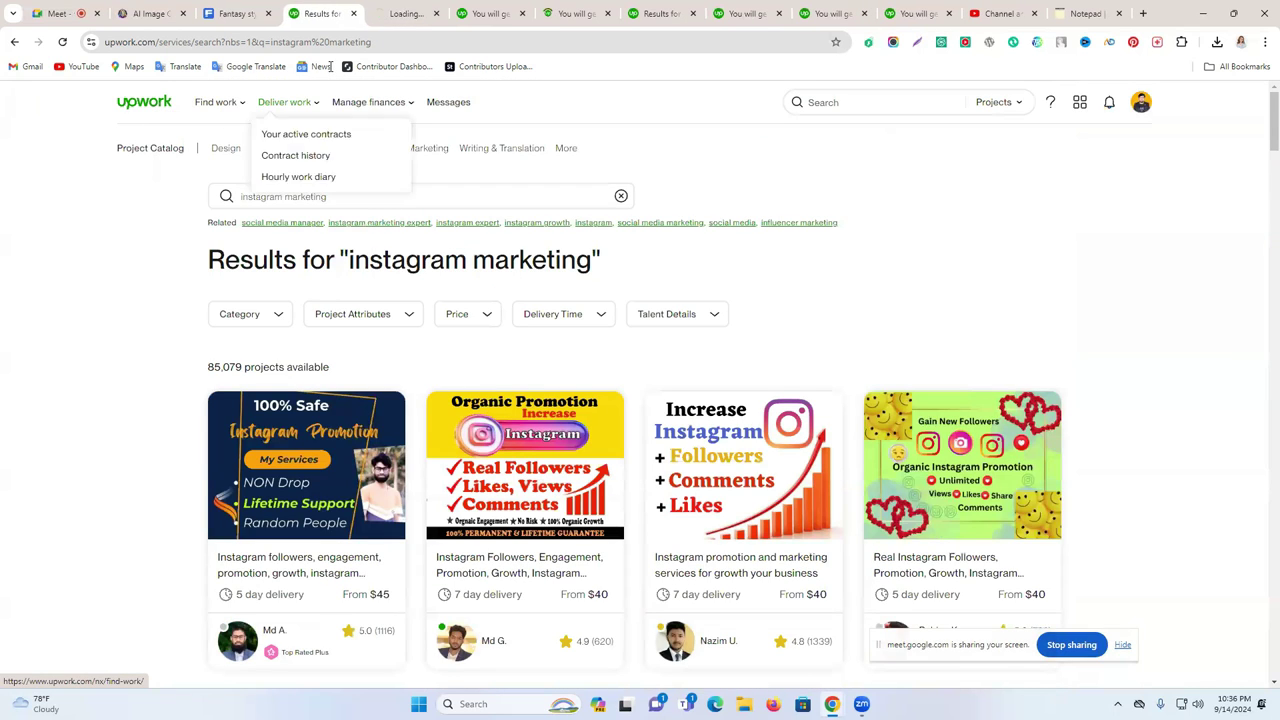
pyautogui.click(374, 5)
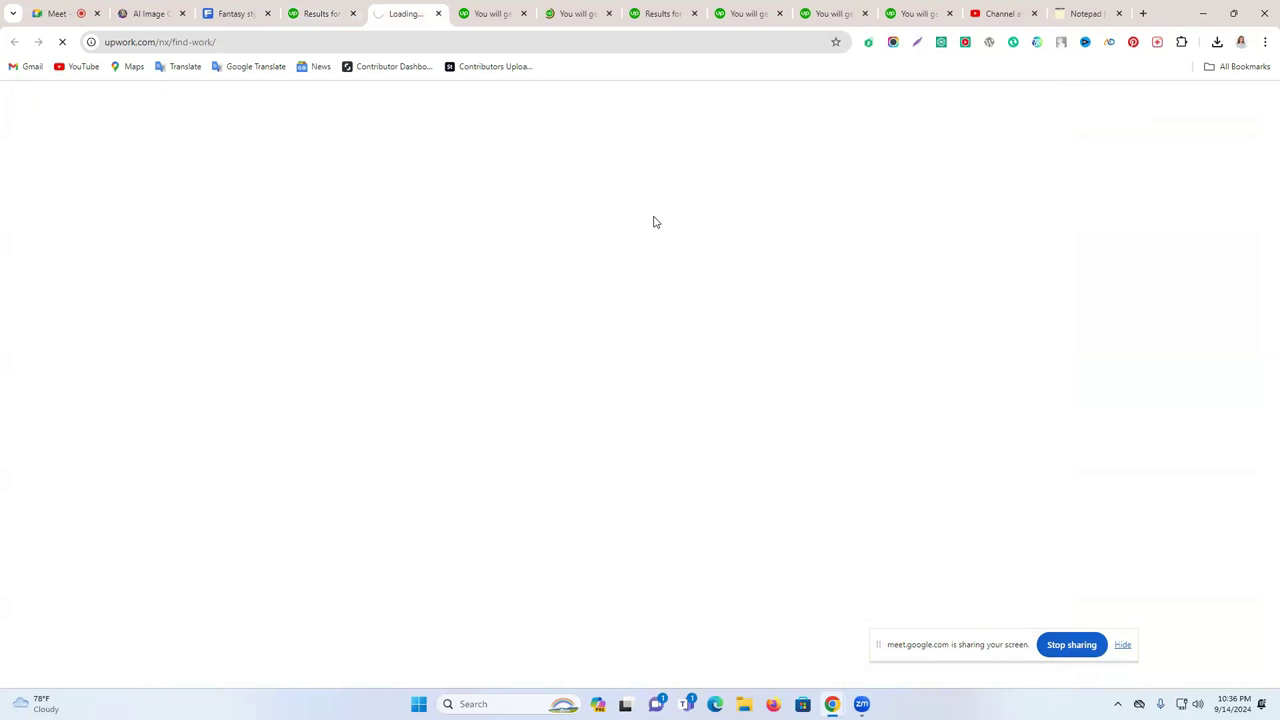
pyautogui.click(343, 13)
pyautogui.click(392, 10)
pyautogui.click(474, 9)
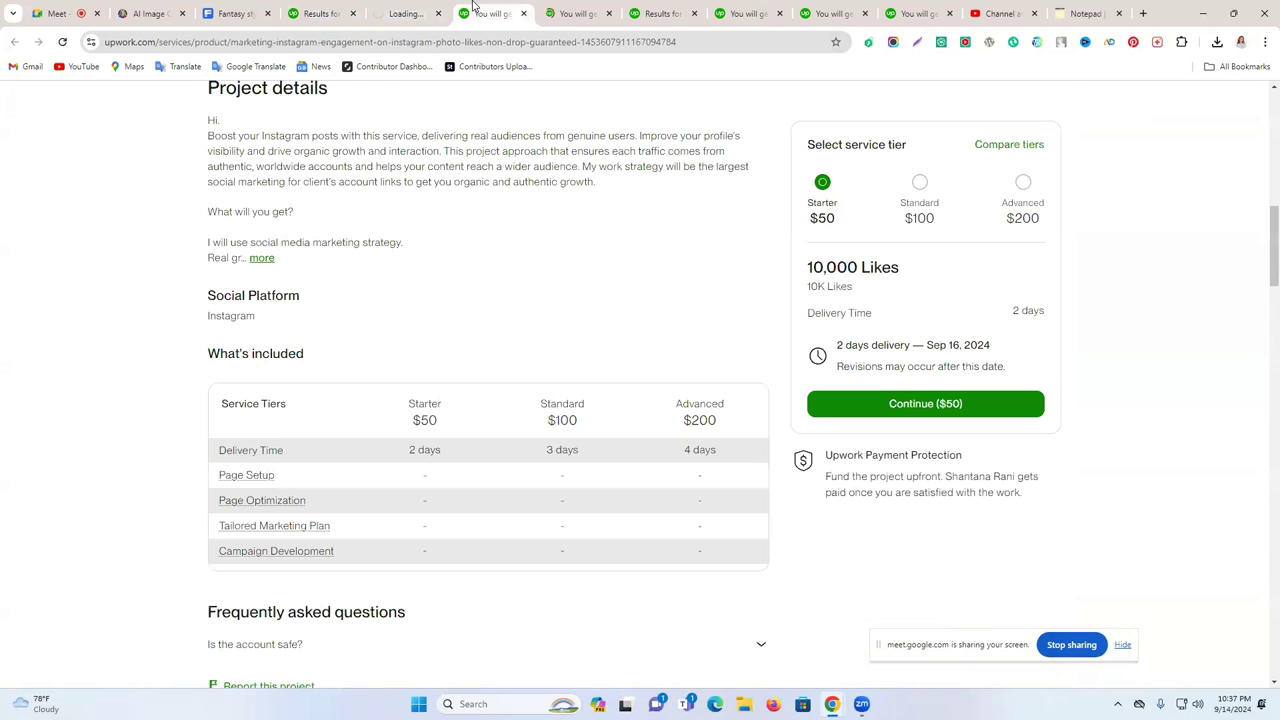
pyautogui.click(402, 9)
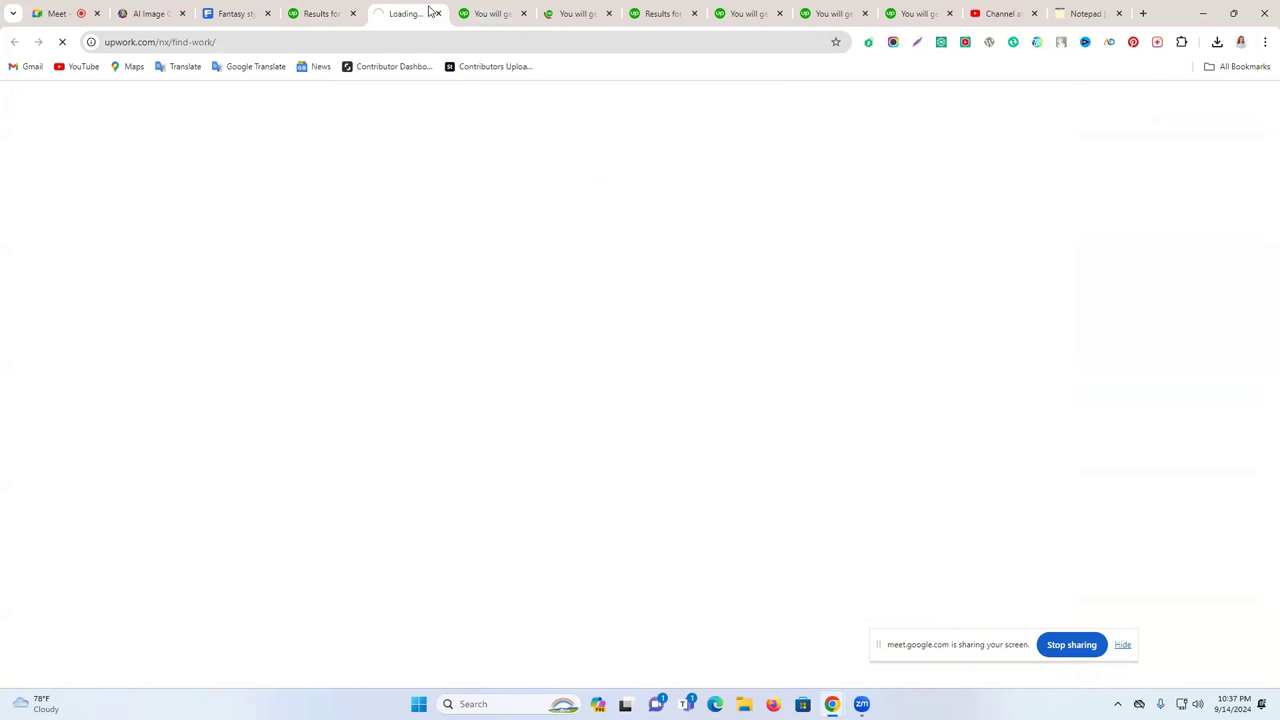
pyautogui.click(320, 10)
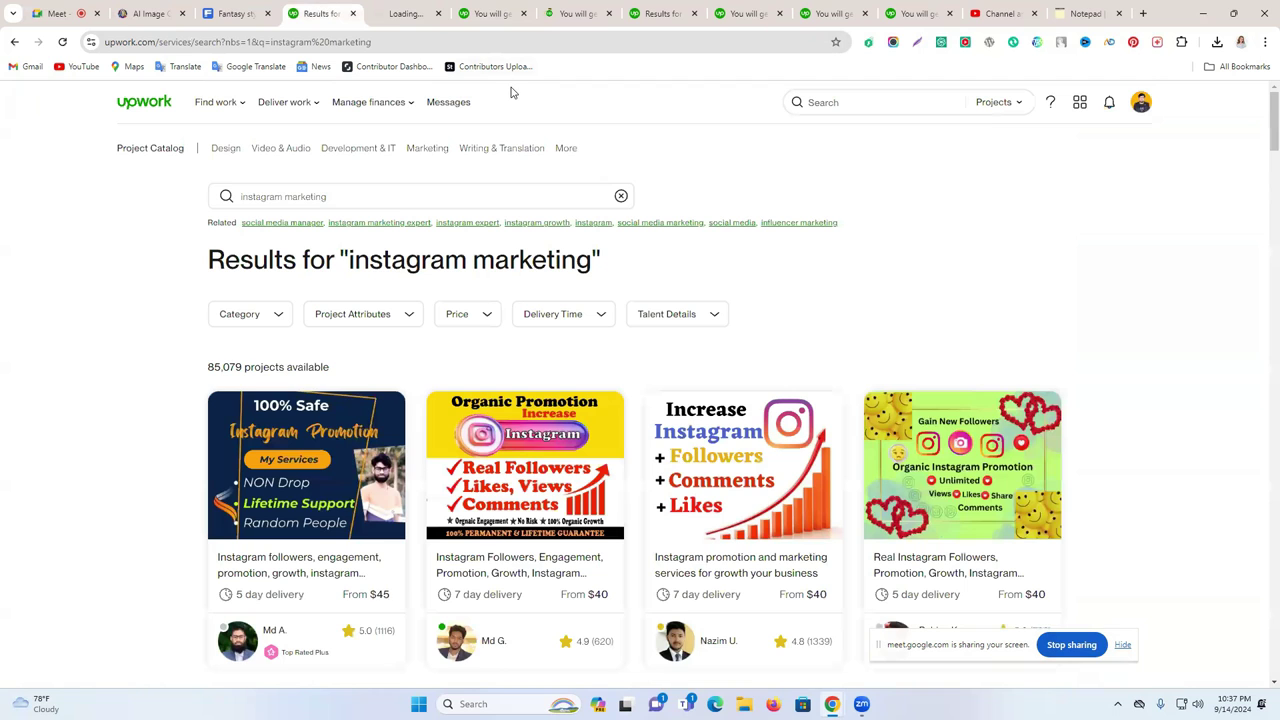
pyautogui.click(418, 6)
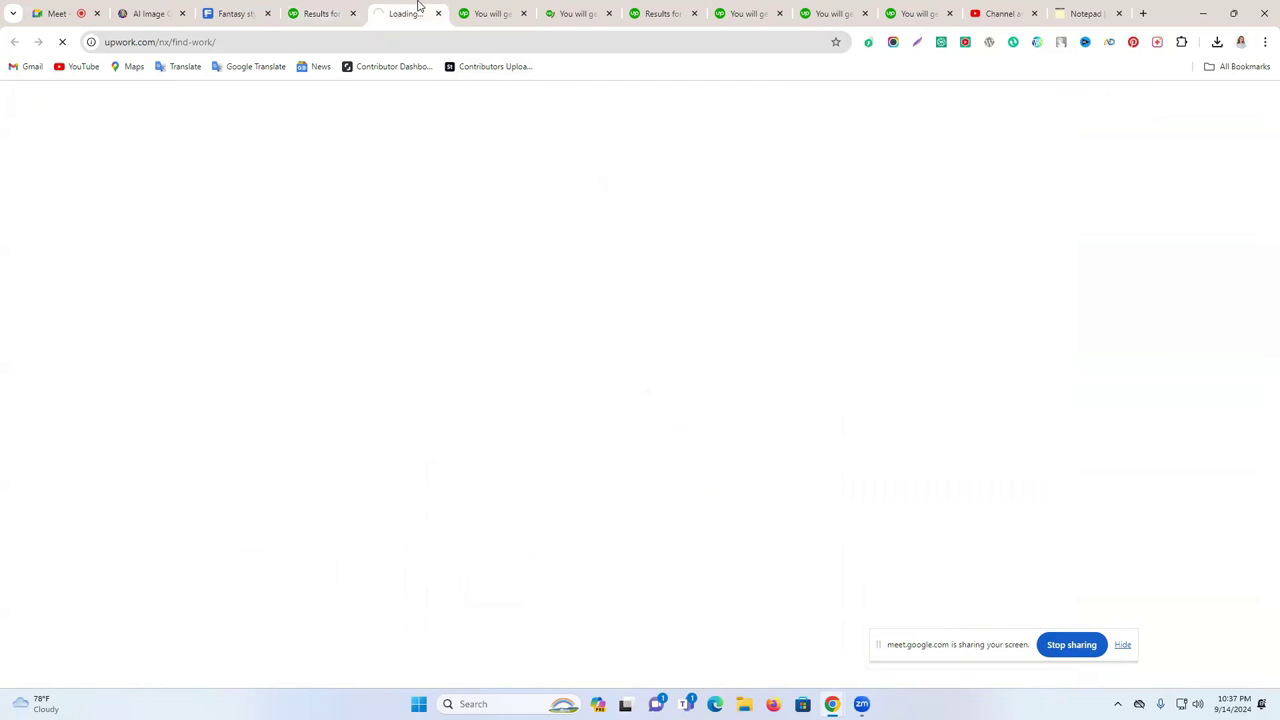
pyautogui.click(340, 8)
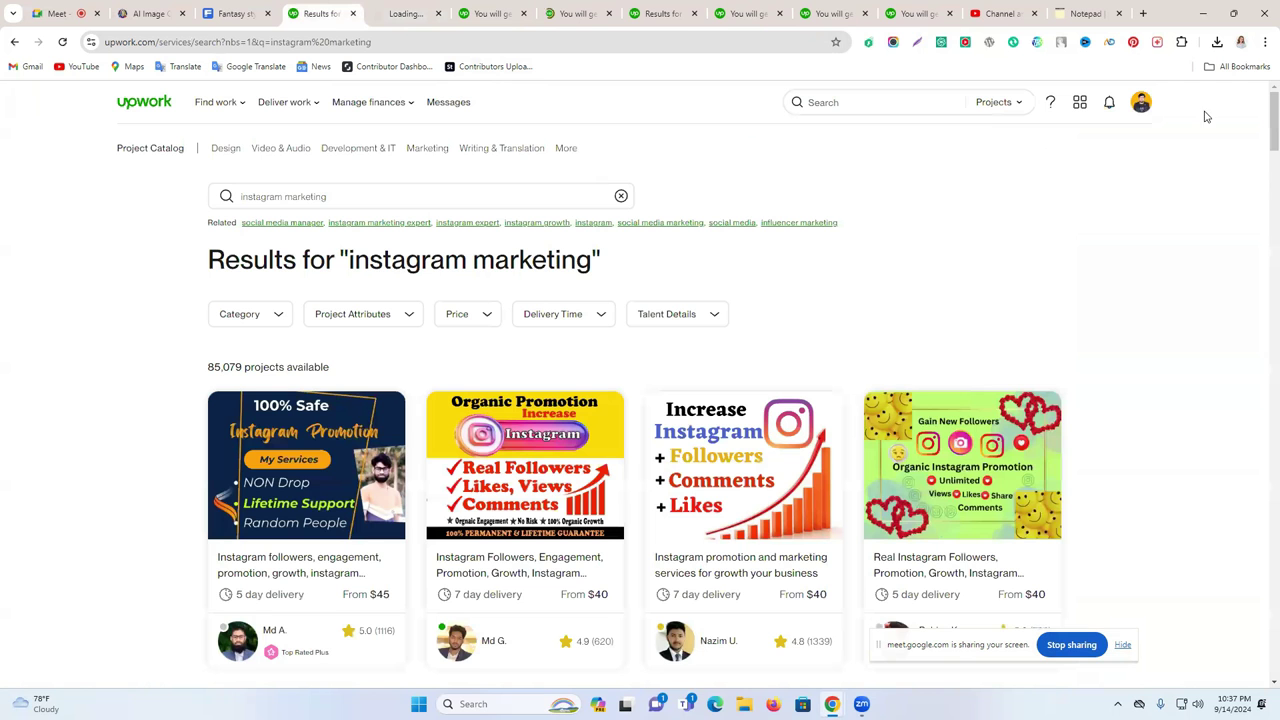
# - Open the account's own freelancer profile in a separate tab and close the Find Work tab
pyautogui.click(1135, 112)
pyautogui.rightClick(1043, 224)
pyautogui.click(1045, 221)
pyautogui.click(450, 8)
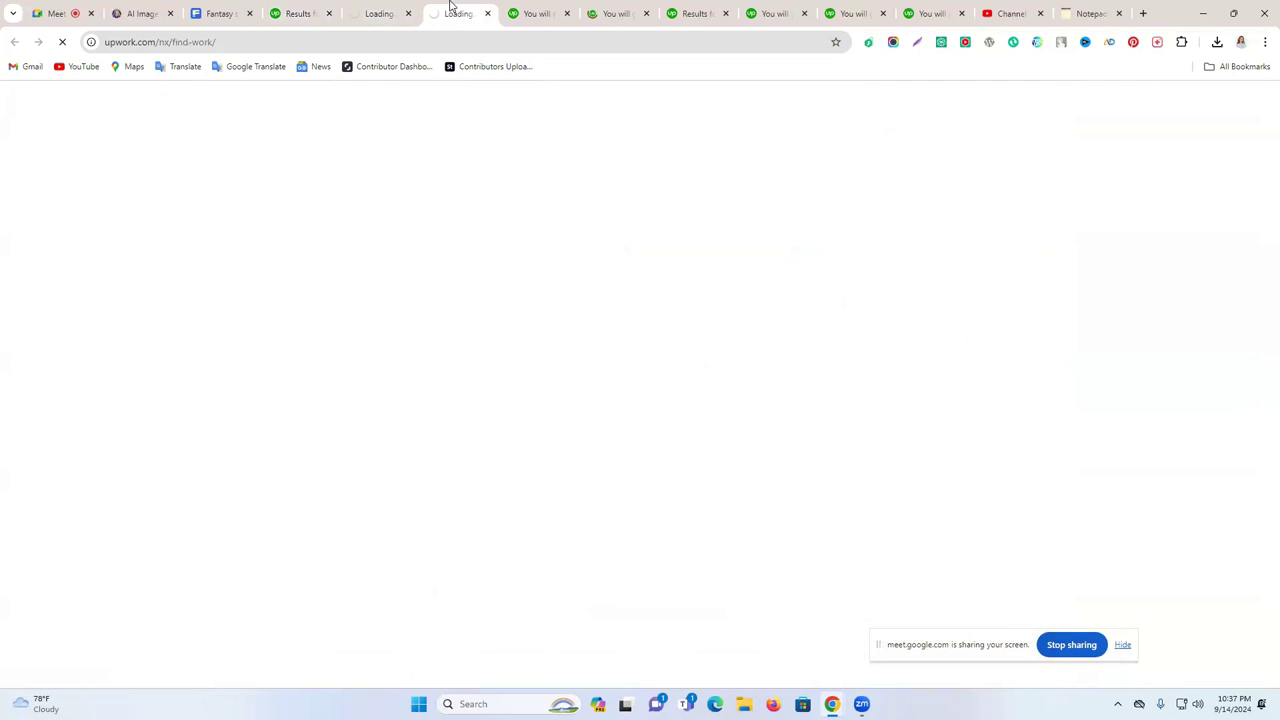
pyautogui.click(487, 13)
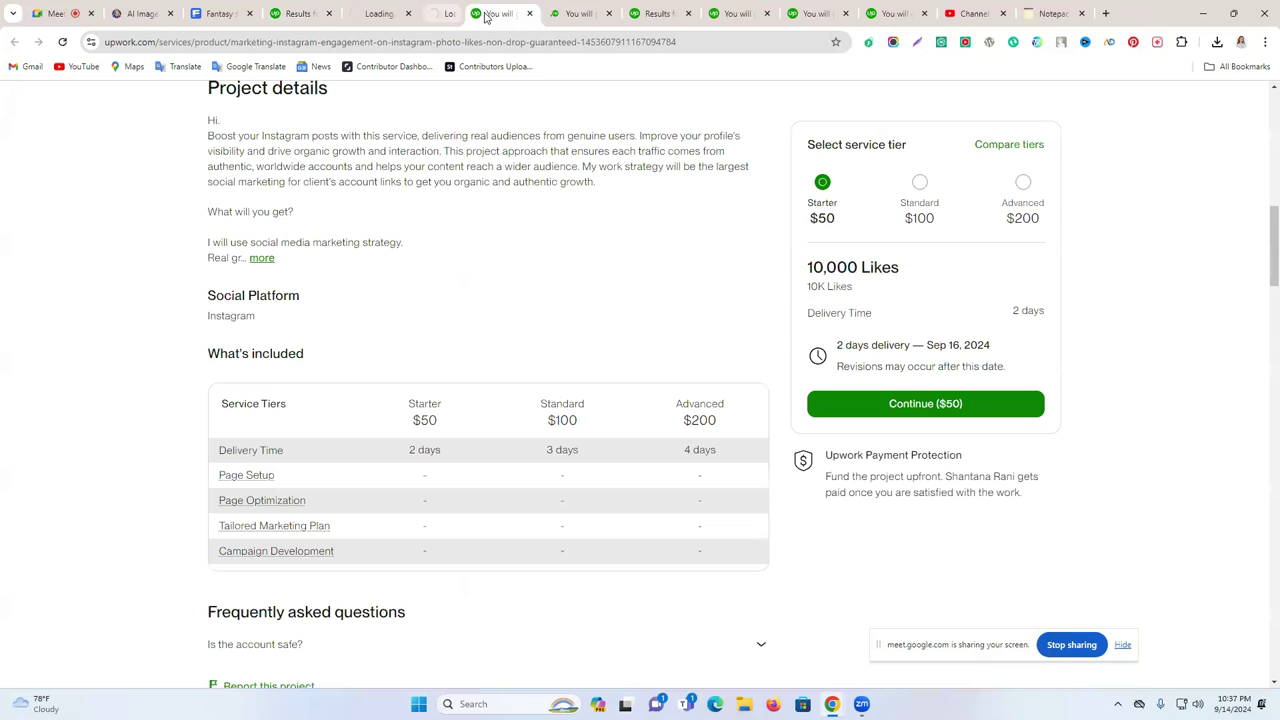
pyautogui.click(386, 10)
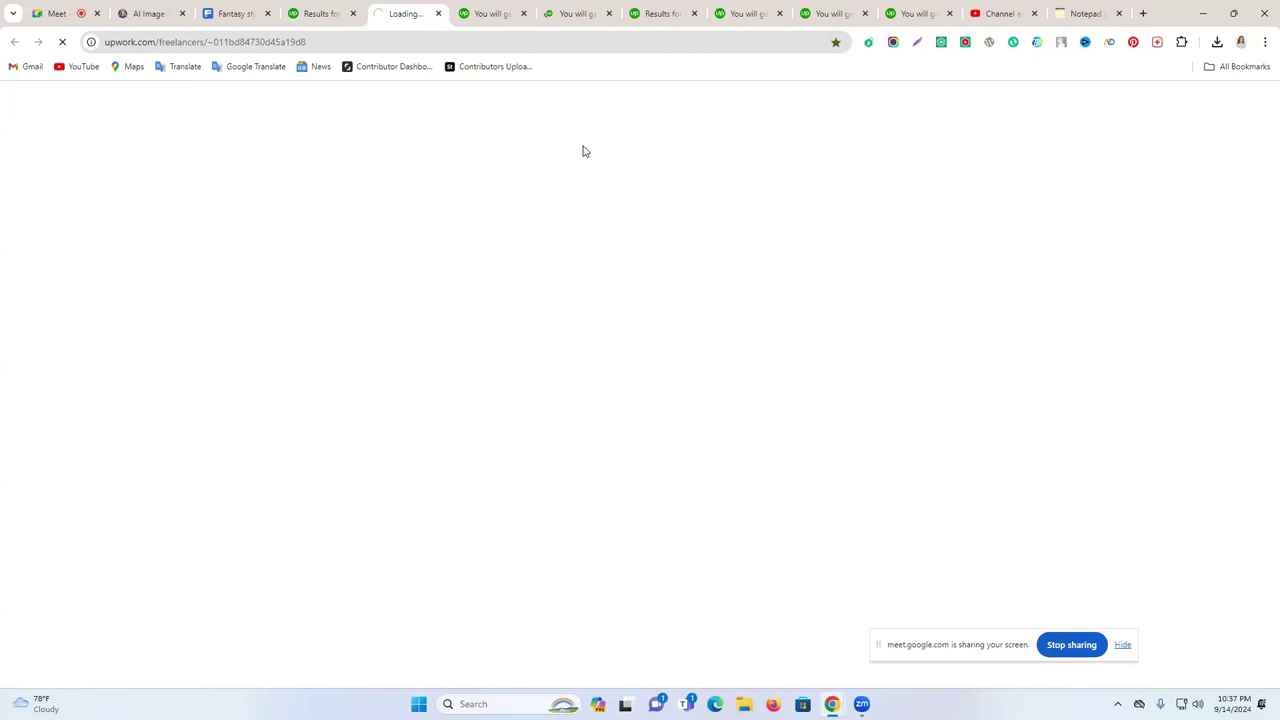
pyautogui.click(300, 13)
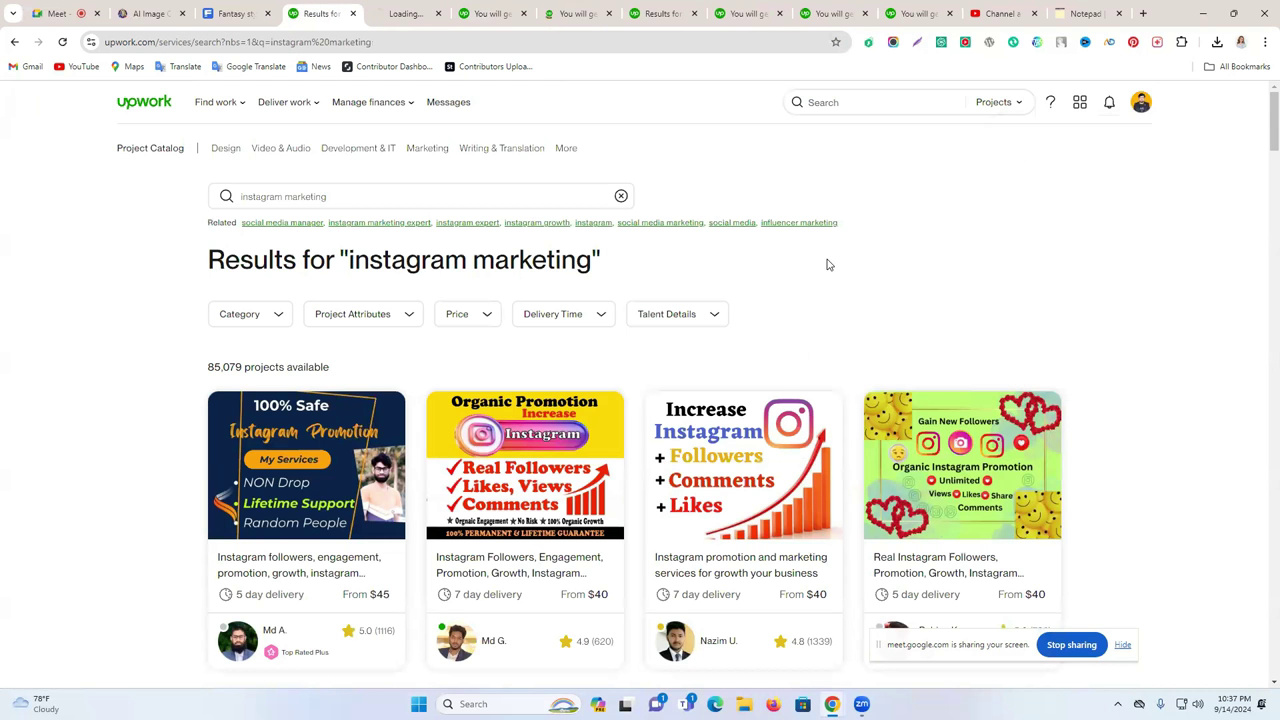
pyautogui.scroll(-1, 816, 275)
pyautogui.scroll(1, 634, 143)
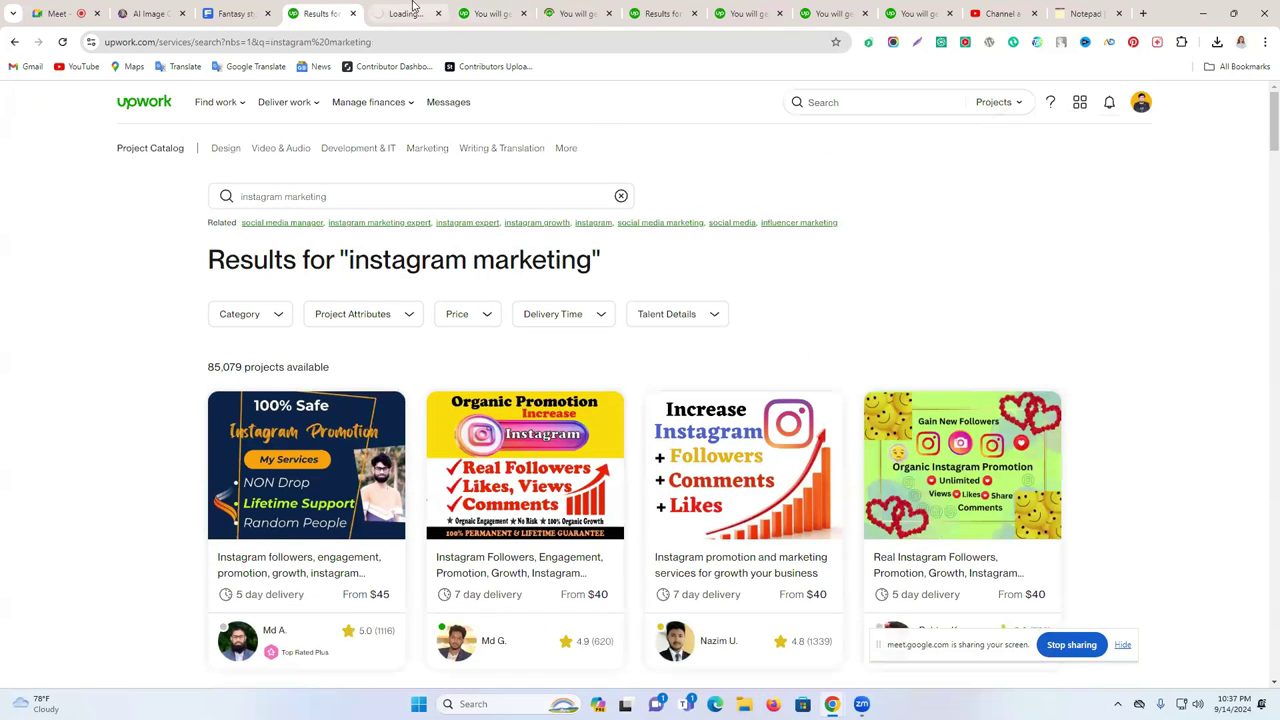
pyautogui.click(413, 8)
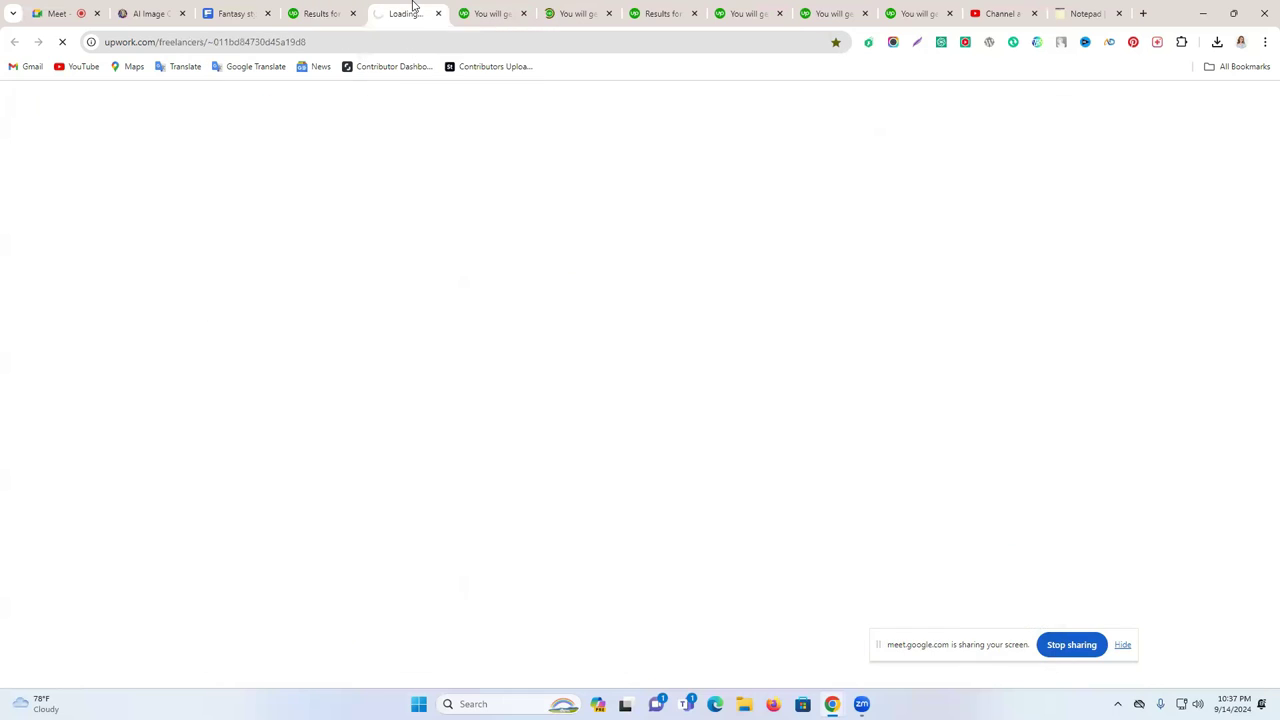
pyautogui.click(313, 8)
pyautogui.click(1143, 13)
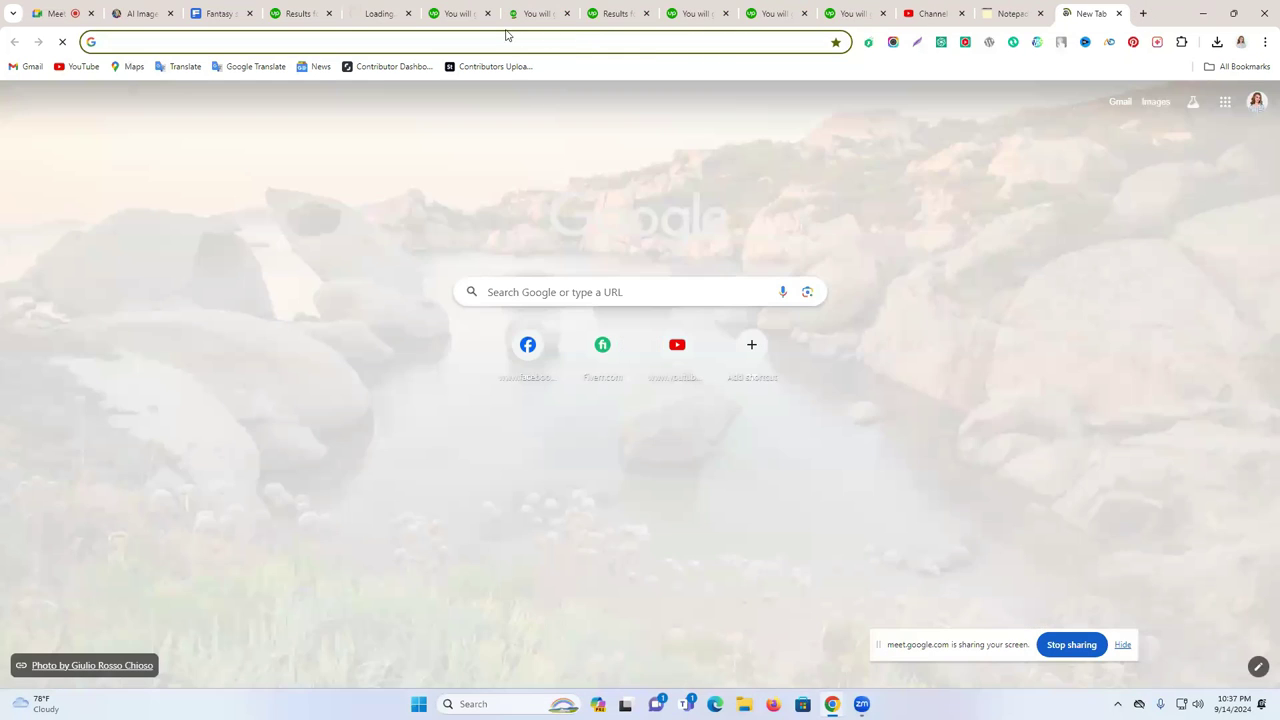
pyautogui.click(508, 40)
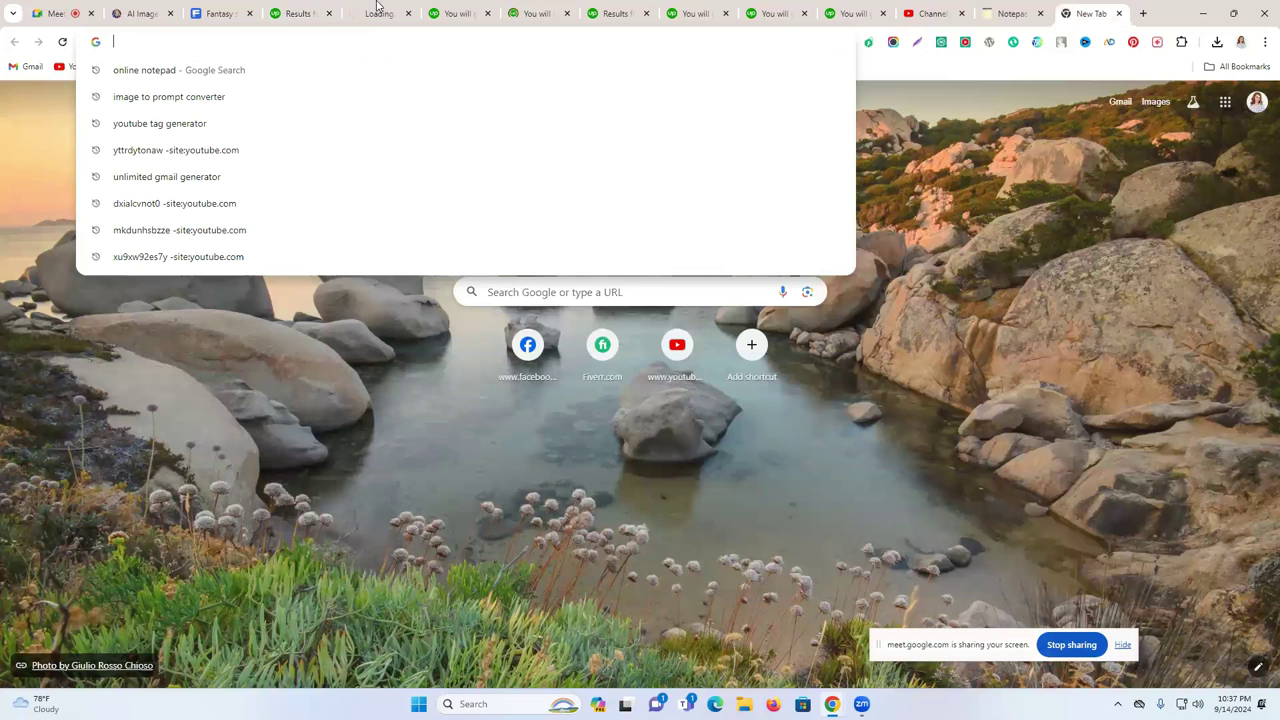
pyautogui.hotkey('ctrl', '5')
pyautogui.hotkey('ctrl', '9')
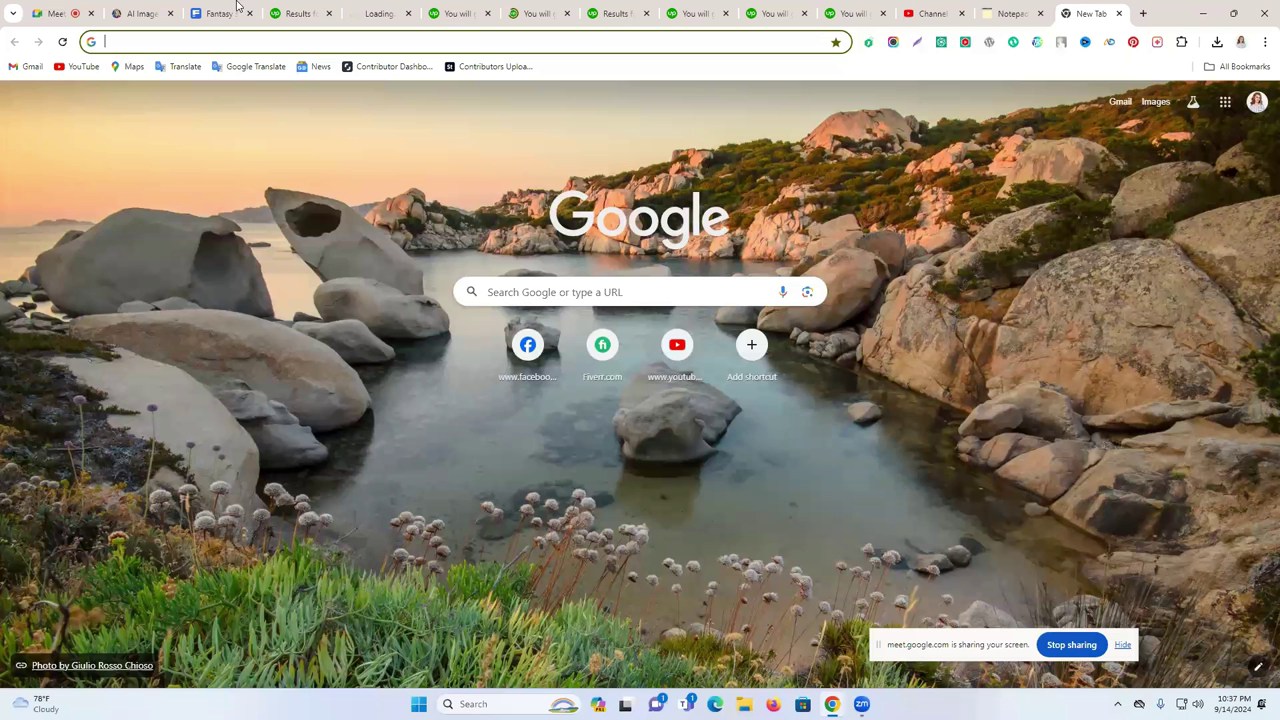
pyautogui.hotkey('ctrl', '5')
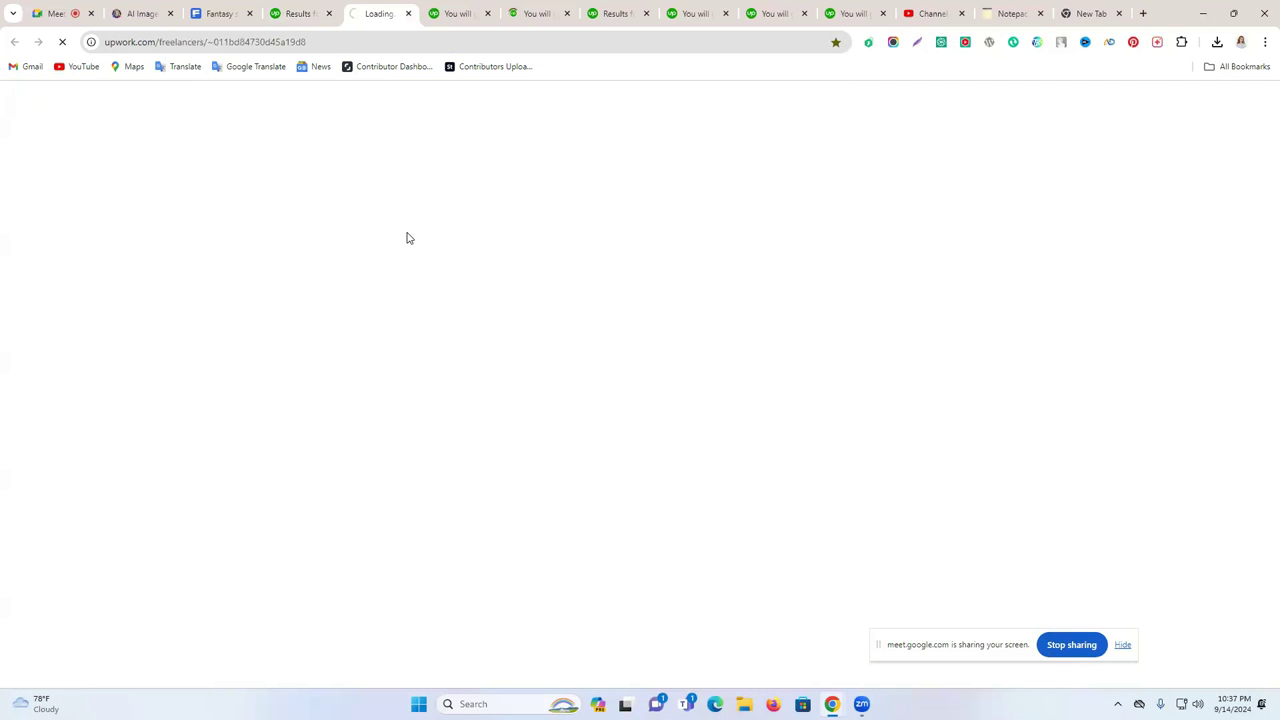
pyautogui.click(317, 10)
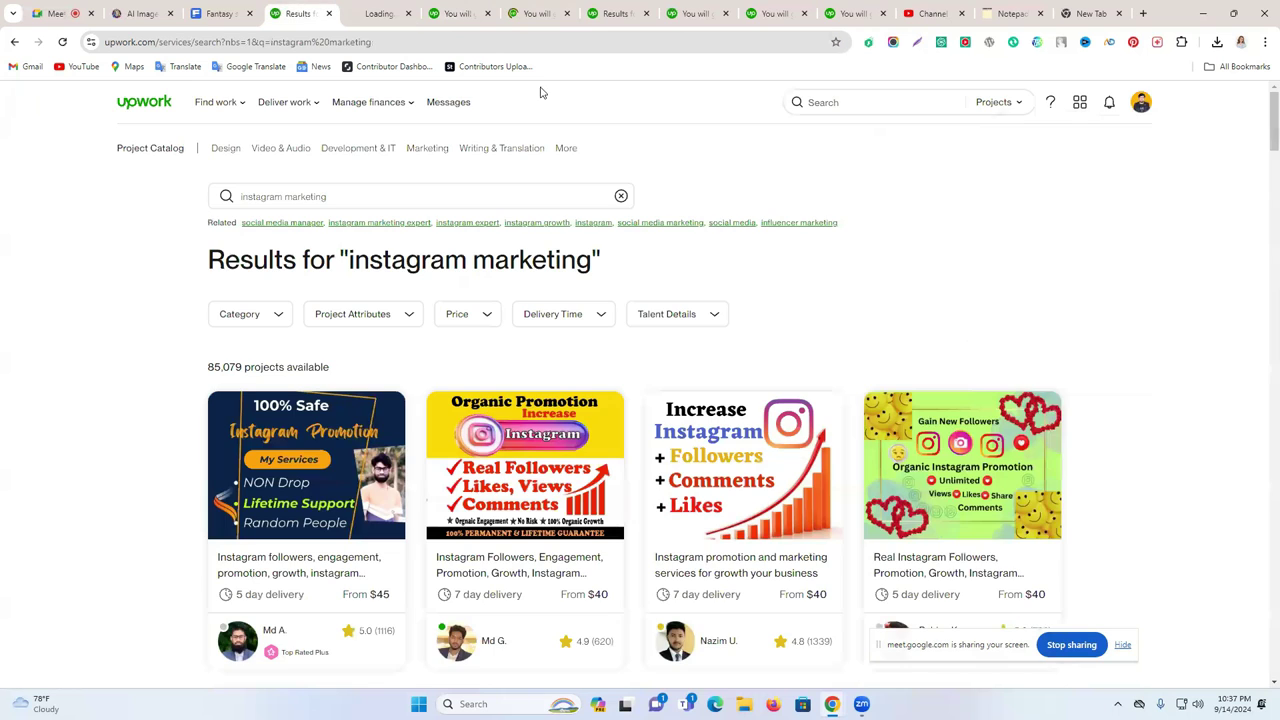
pyautogui.click(1015, 103)
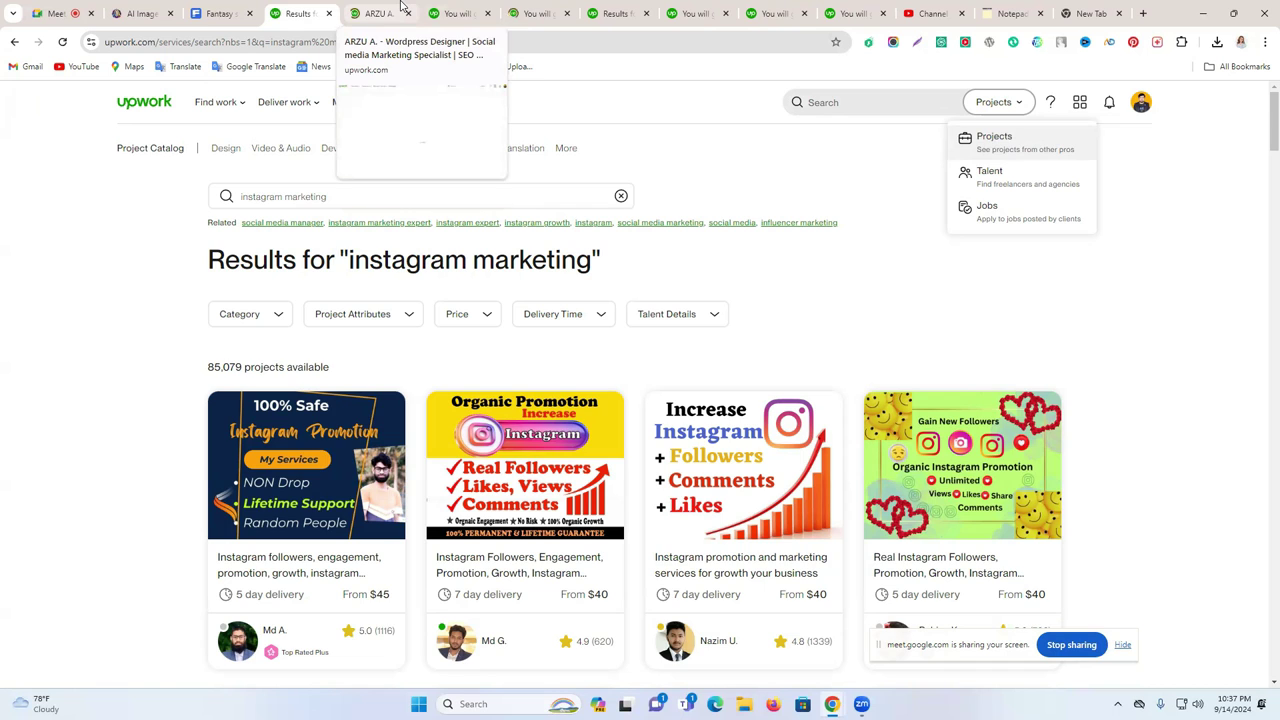
# - Examine the account's freelancer profile, especially its skills and project catalog sections
pyautogui.click(401, 9)
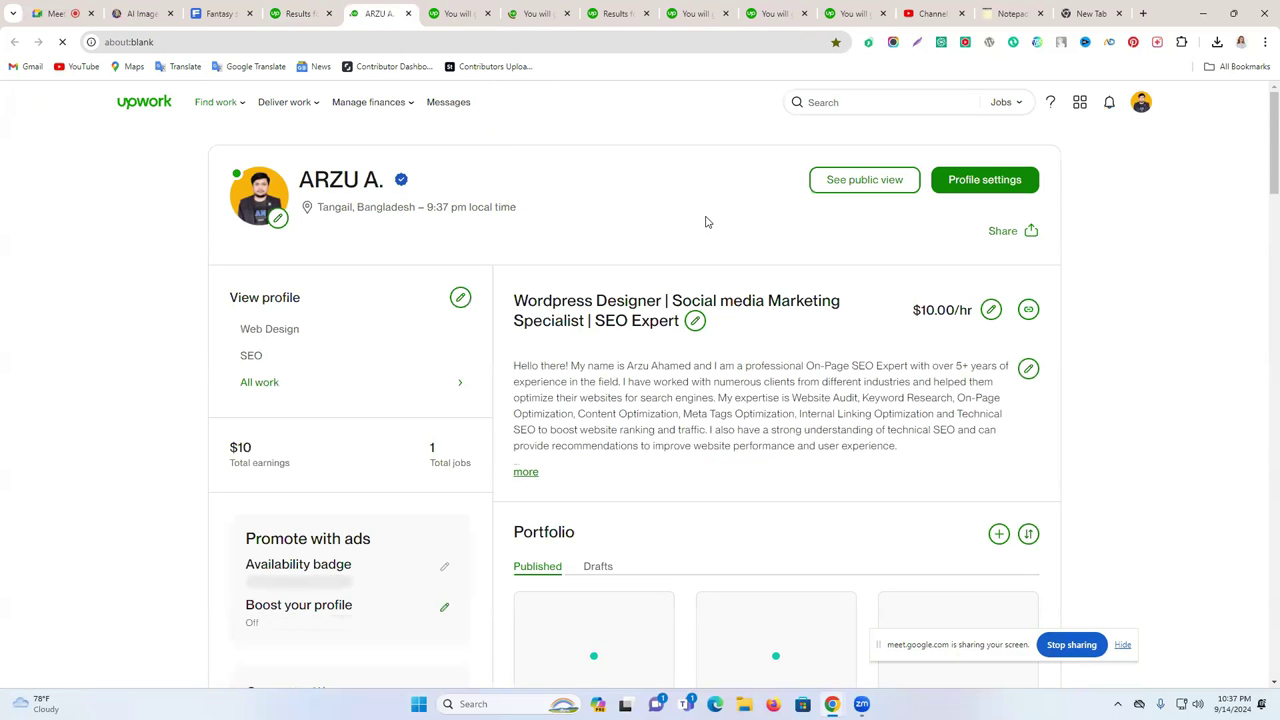
pyautogui.scroll(-8, 705, 222)
pyautogui.scroll(3, 700, 400)
pyautogui.scroll(3, 700, 428)
pyautogui.scroll(-8, 686, 406)
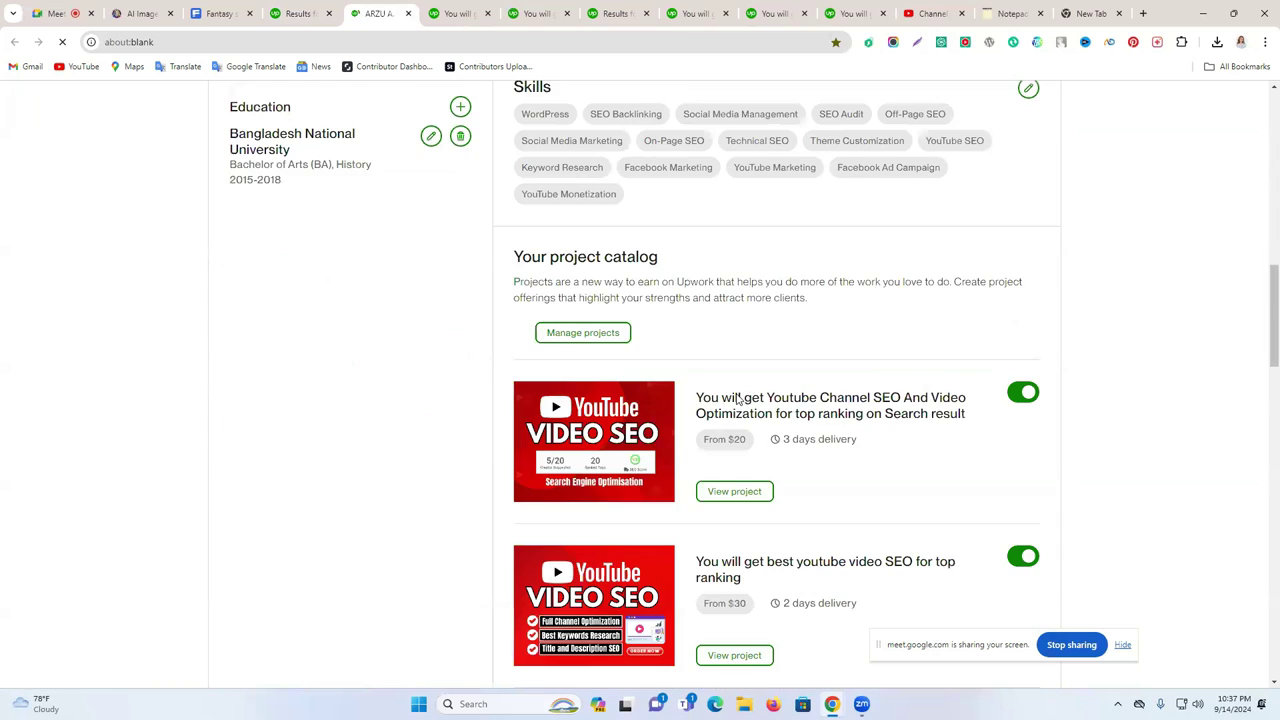
pyautogui.scroll(-3, 737, 398)
pyautogui.scroll(2, 583, 240)
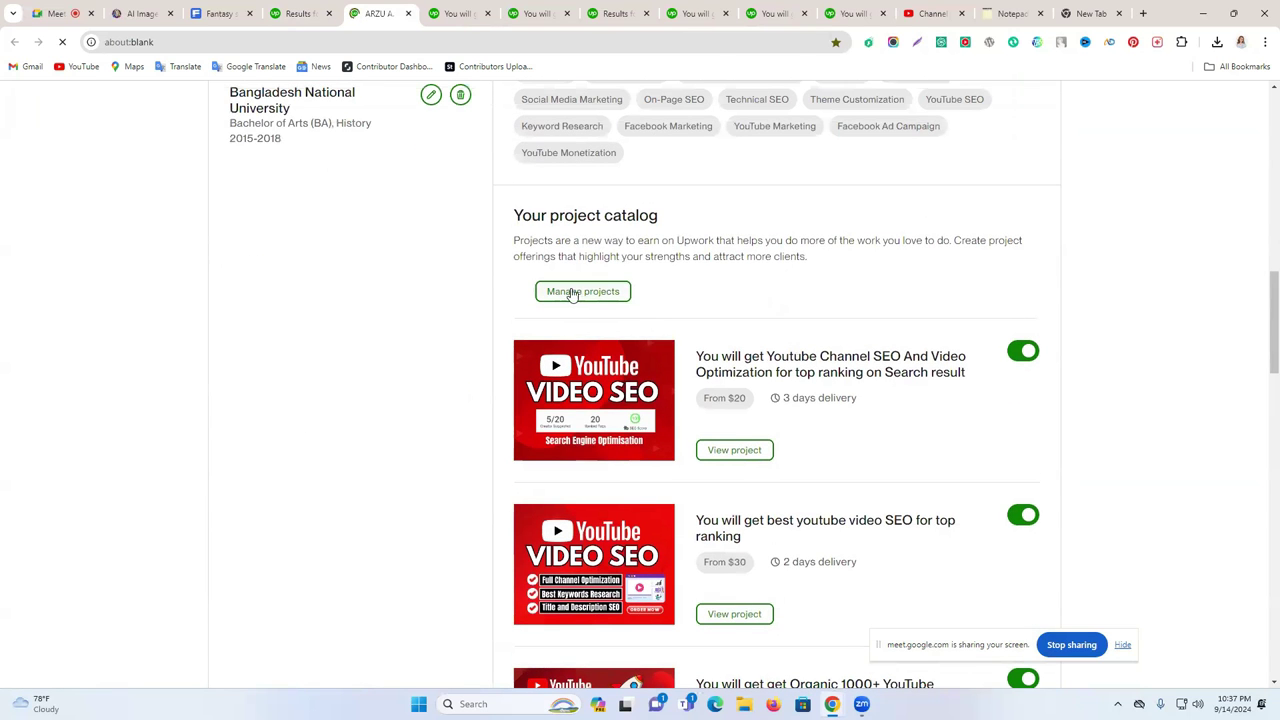
pyautogui.scroll(2, 583, 310)
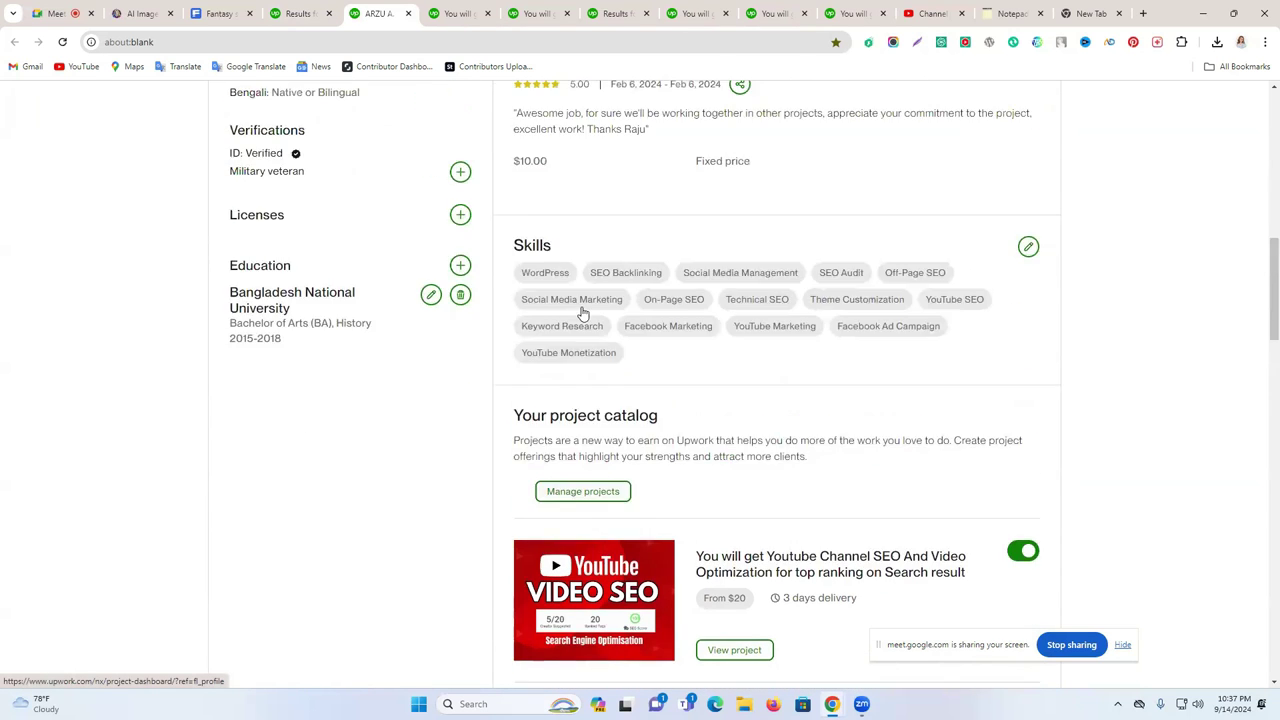
pyautogui.scroll(3, 583, 313)
pyautogui.scroll(-4, 498, 200)
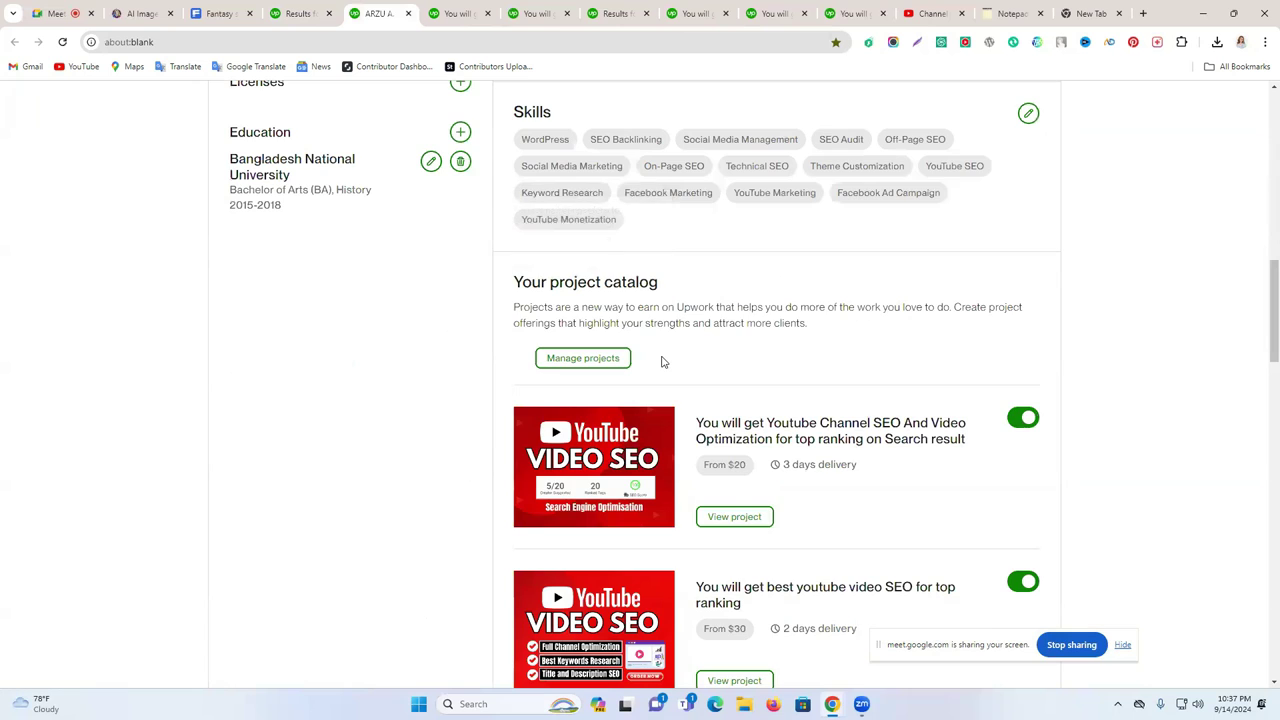
pyautogui.scroll(1, 538, 240)
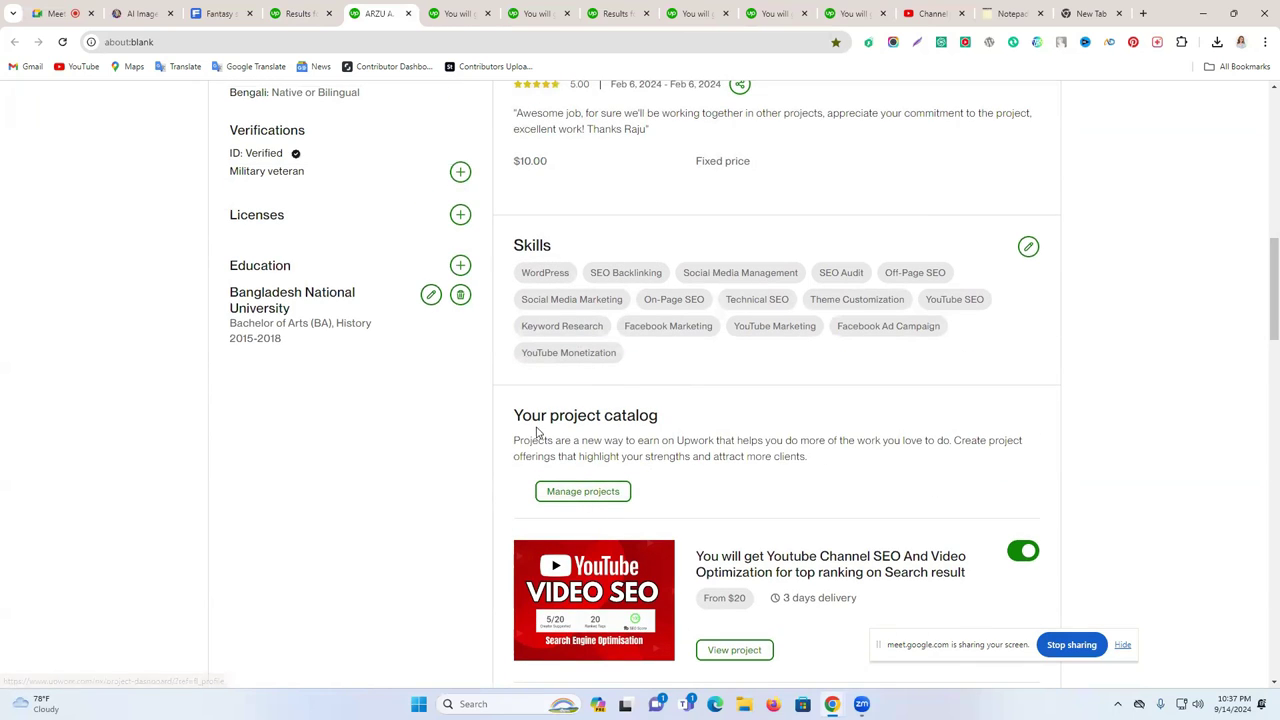
# - Open the management page for the profile's project catalog and look through the approved projects
pyautogui.click(595, 497)
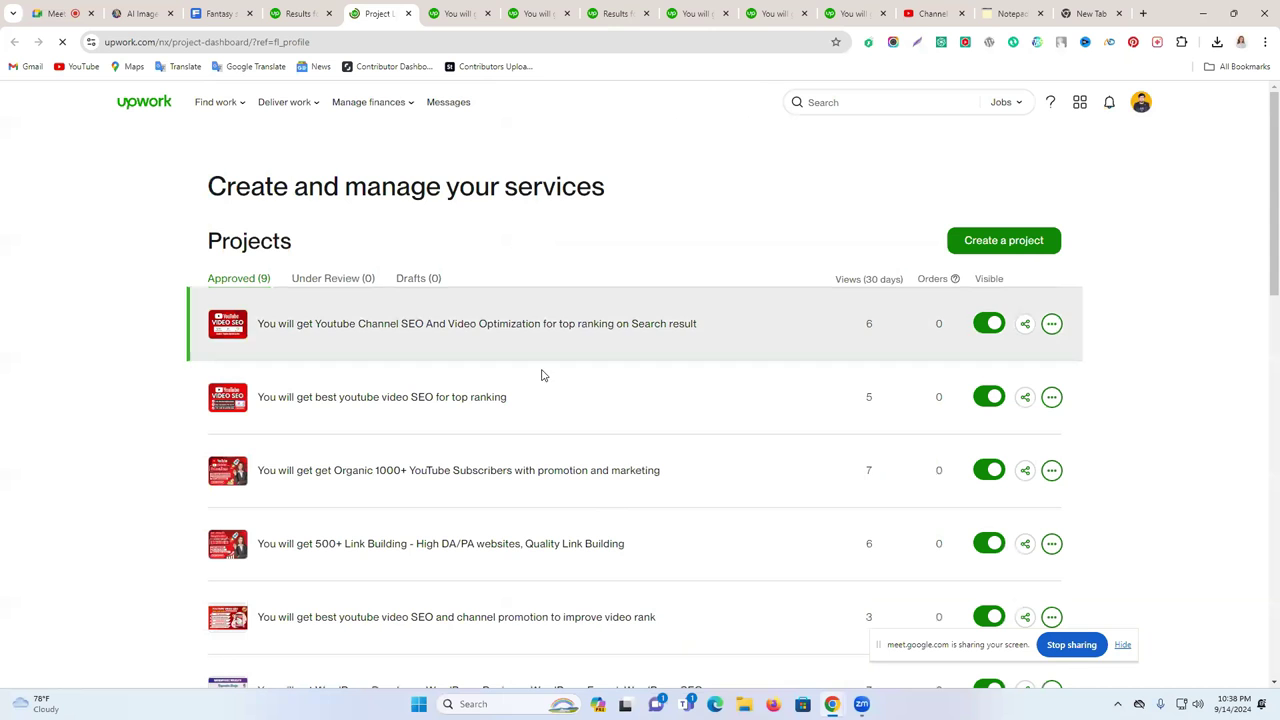
pyautogui.scroll(-9, 542, 375)
pyautogui.scroll(6, 613, 378)
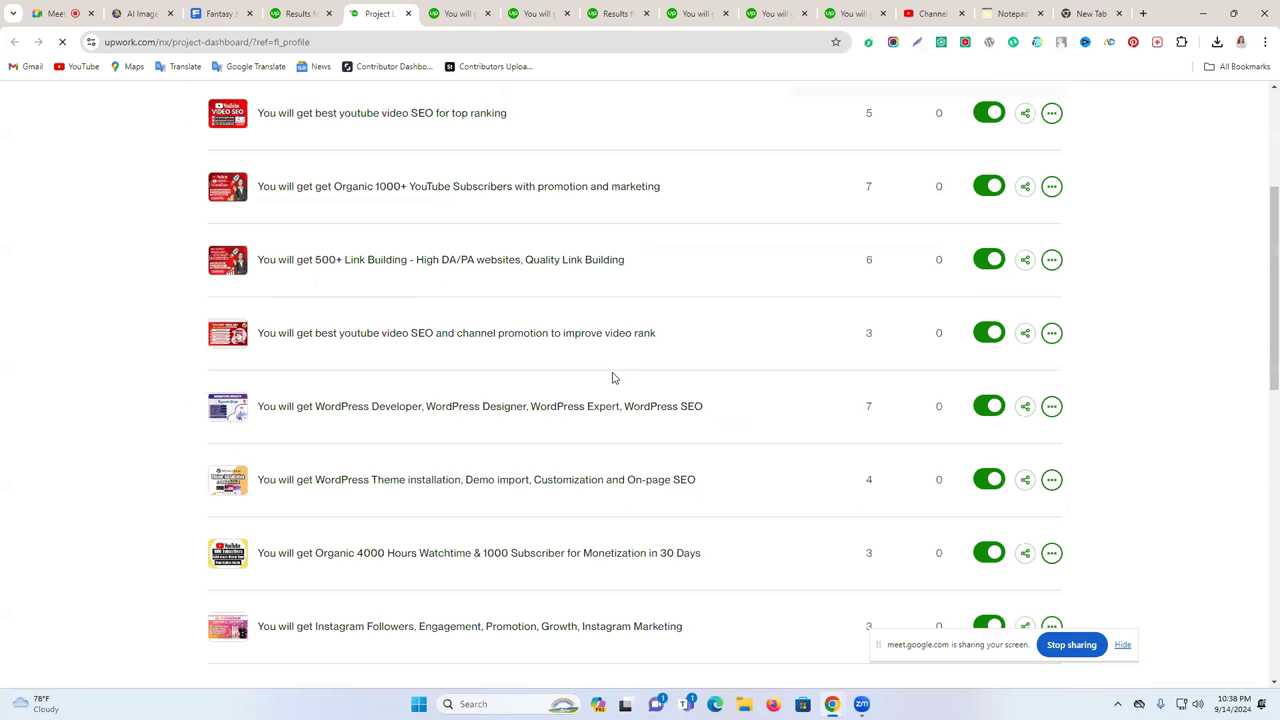
pyautogui.scroll(3, 613, 378)
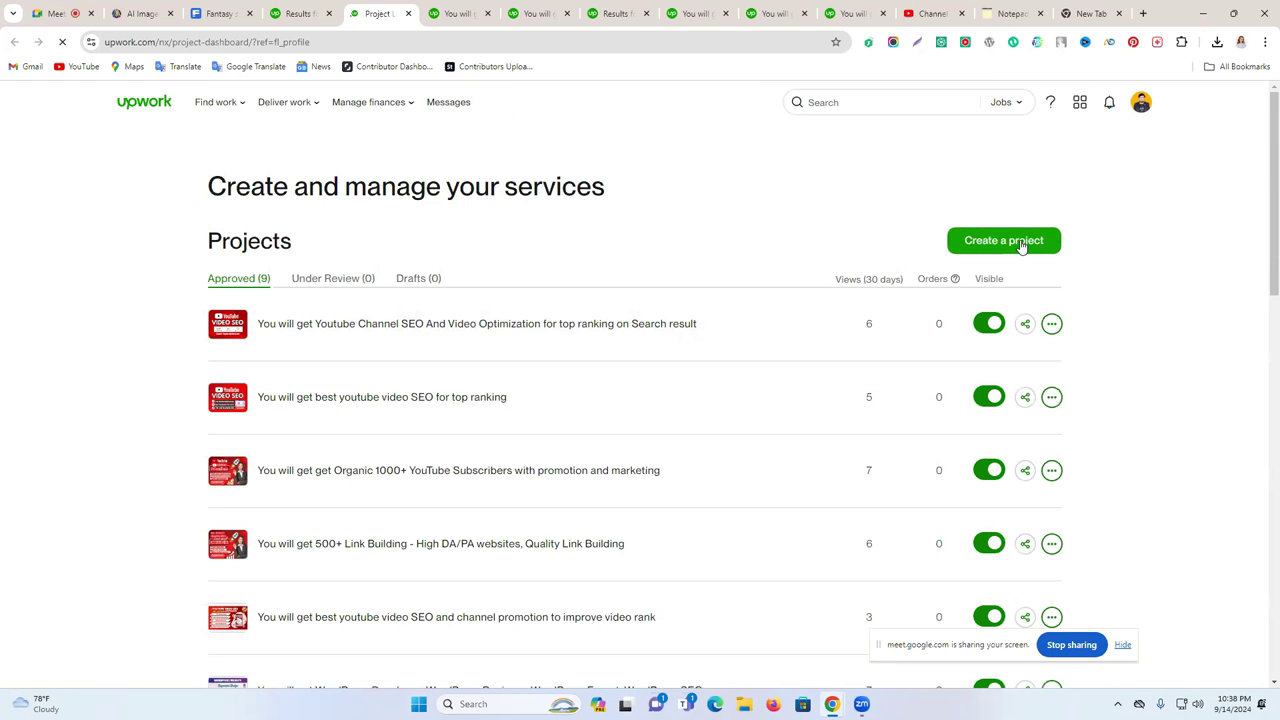
# - Admit everyone waiting to join the Google Meet call and return to the Upwork project dashboard
pyautogui.click(55, 13)
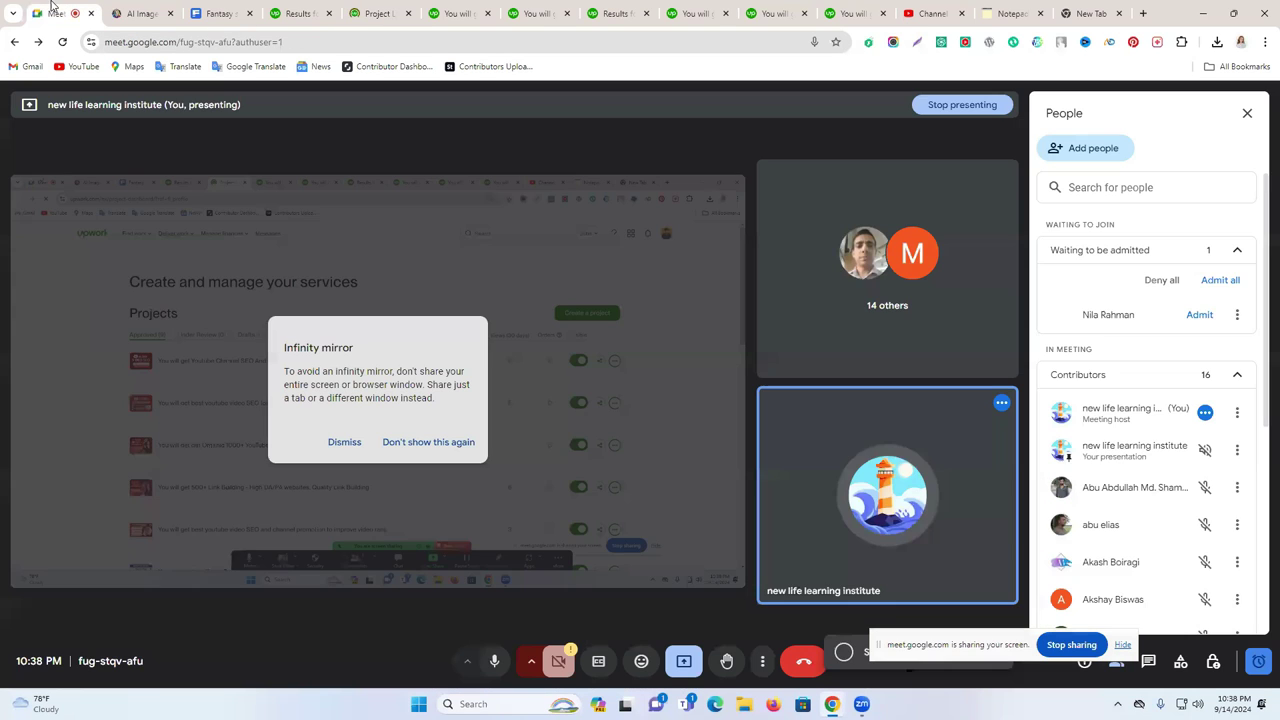
pyautogui.click(1222, 282)
pyautogui.click(380, 13)
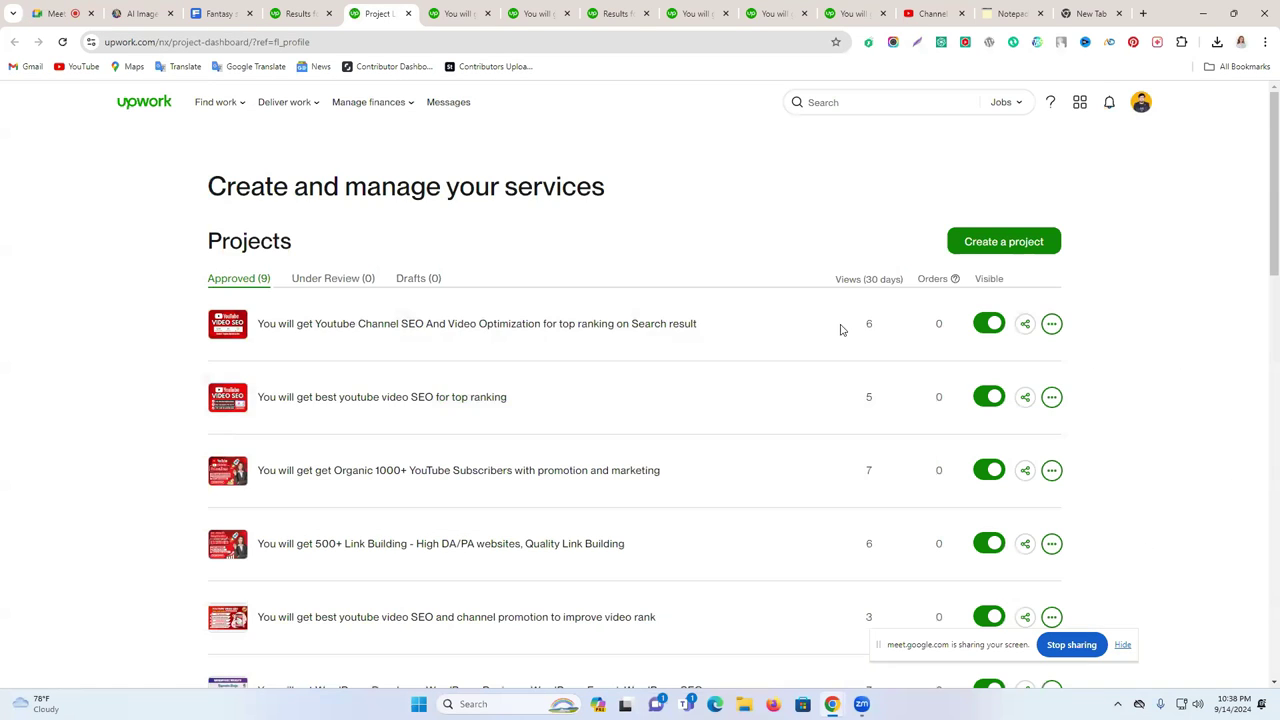
# - Start creating a new catalog project and open its title for entry on the project overview form
pyautogui.click(991, 247)
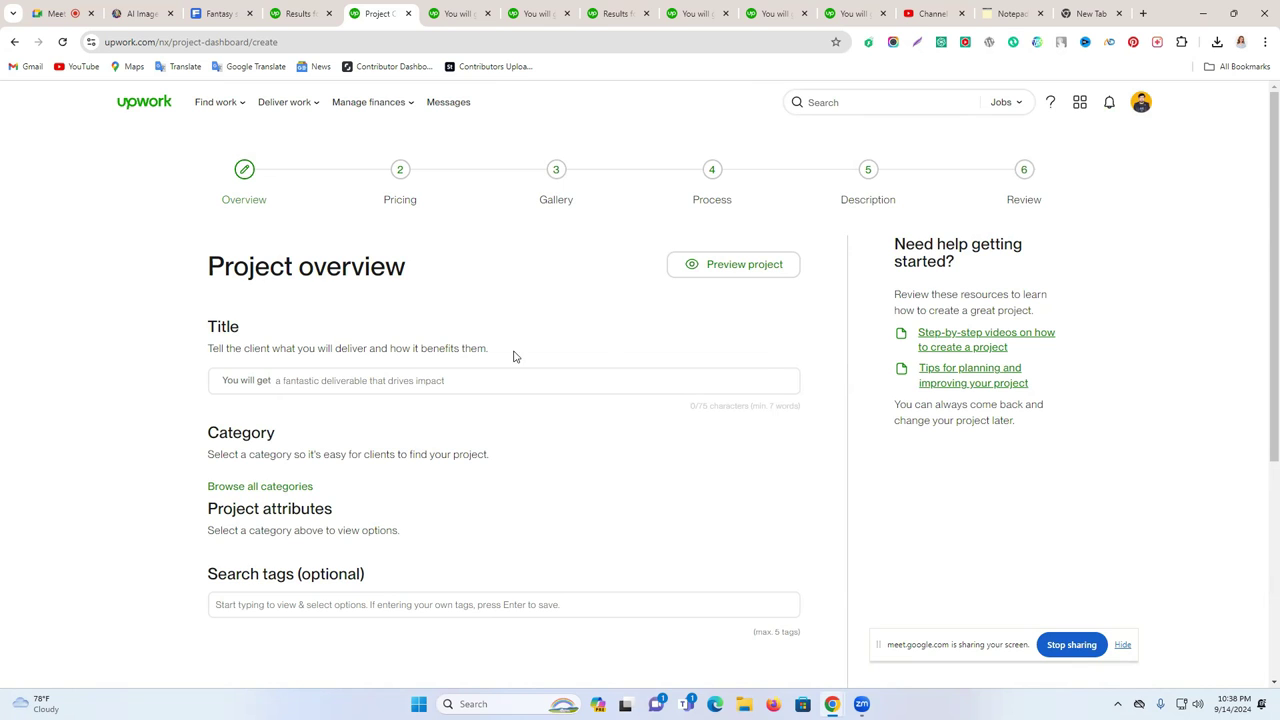
pyautogui.scroll(-2, 557, 383)
pyautogui.scroll(1, 608, 371)
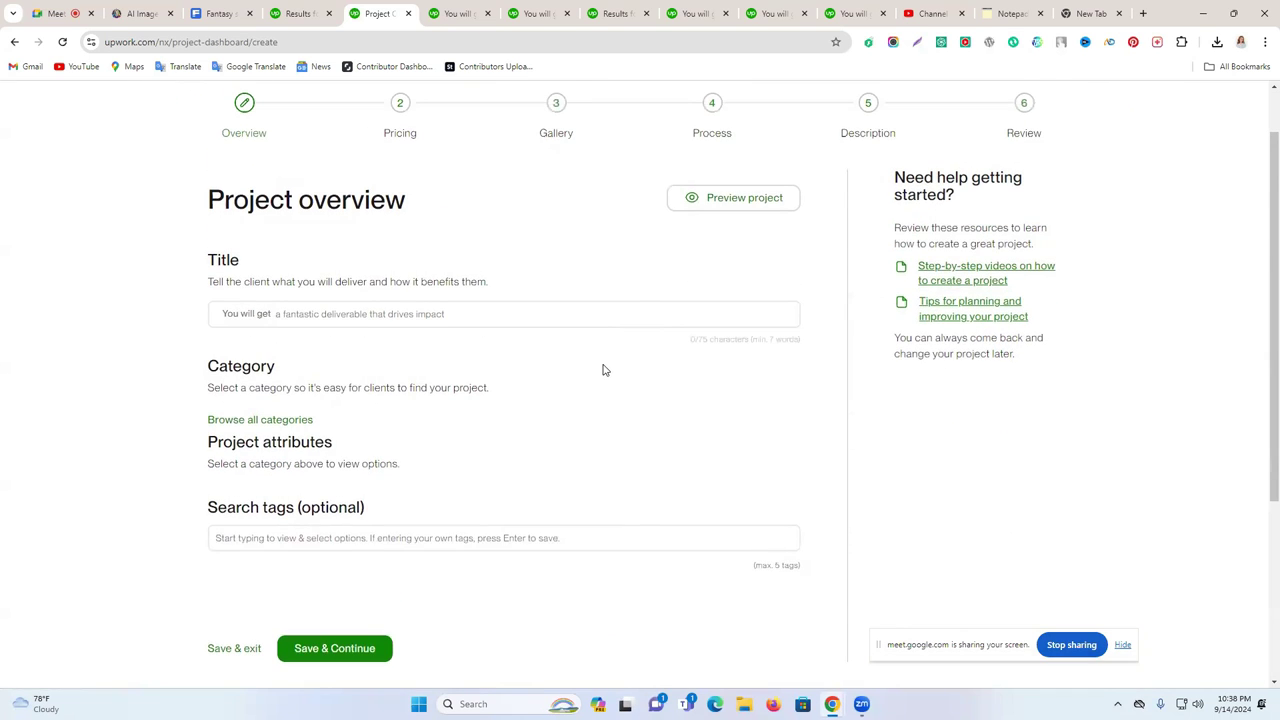
pyautogui.click(230, 318)
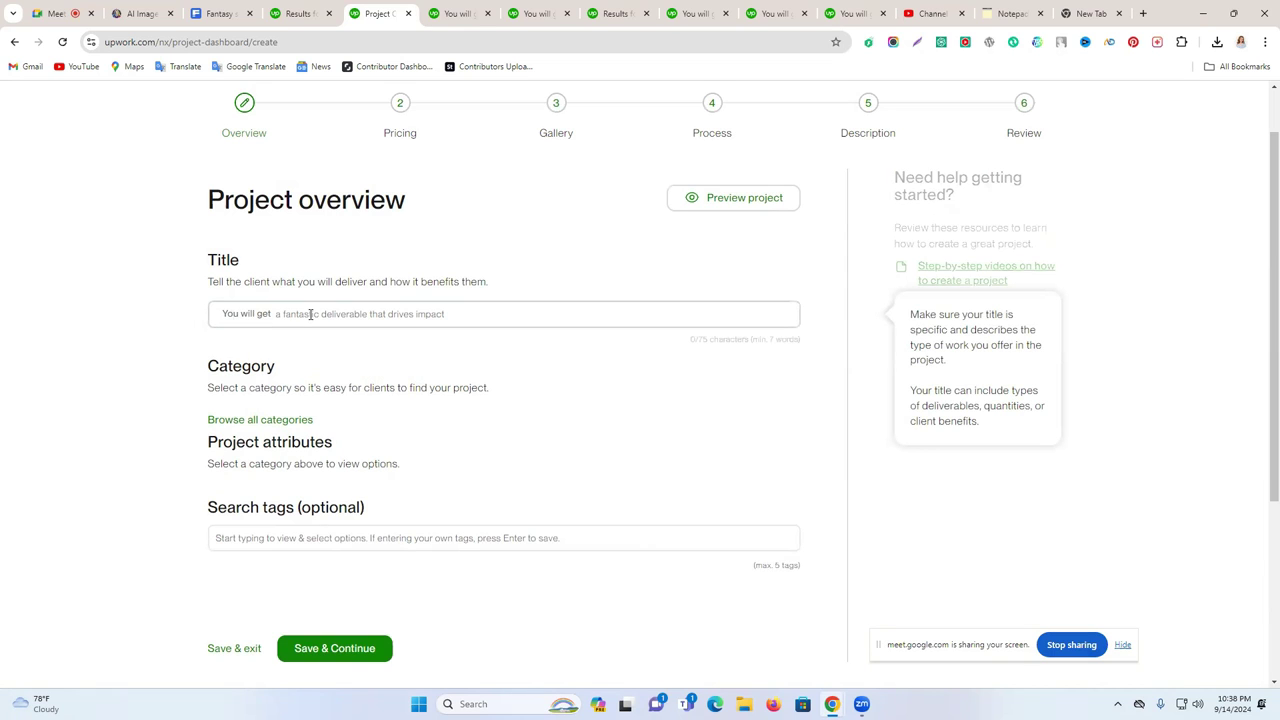
pyautogui.click(272, 313)
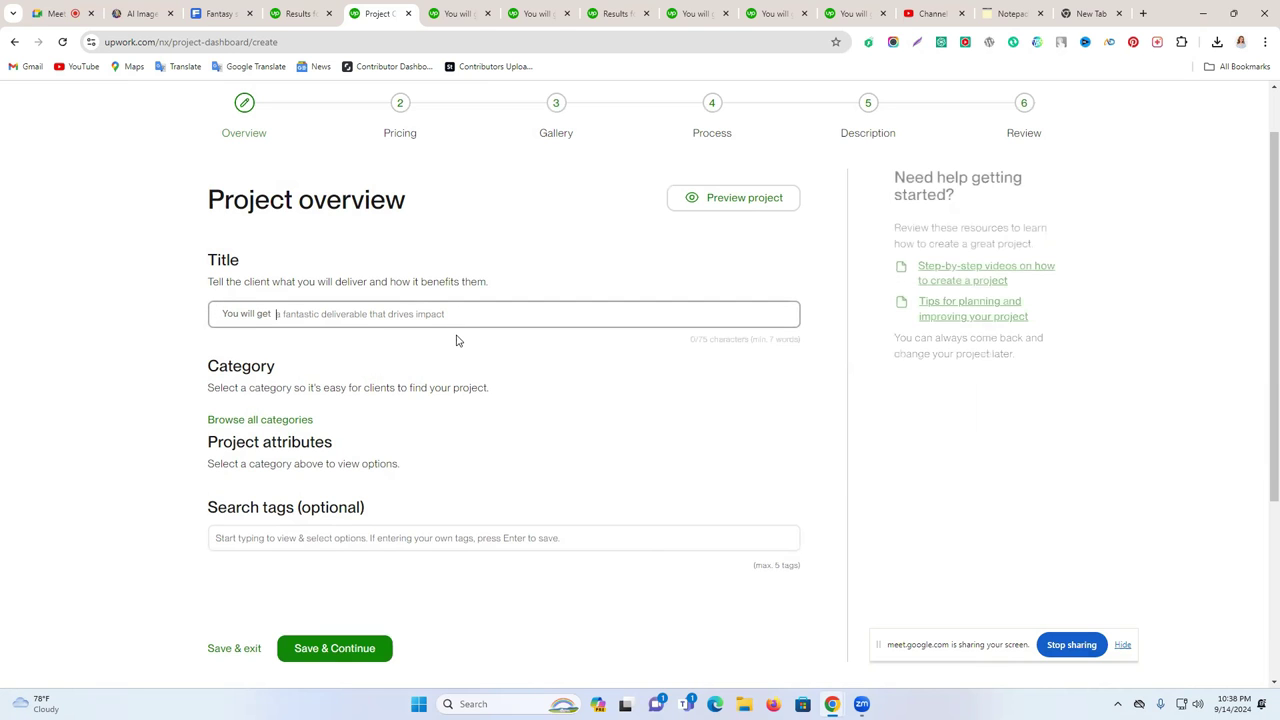
# - Examine how the title of the Real Instagram Promotion reference listing is worded after "You will get"
pyautogui.click(455, 13)
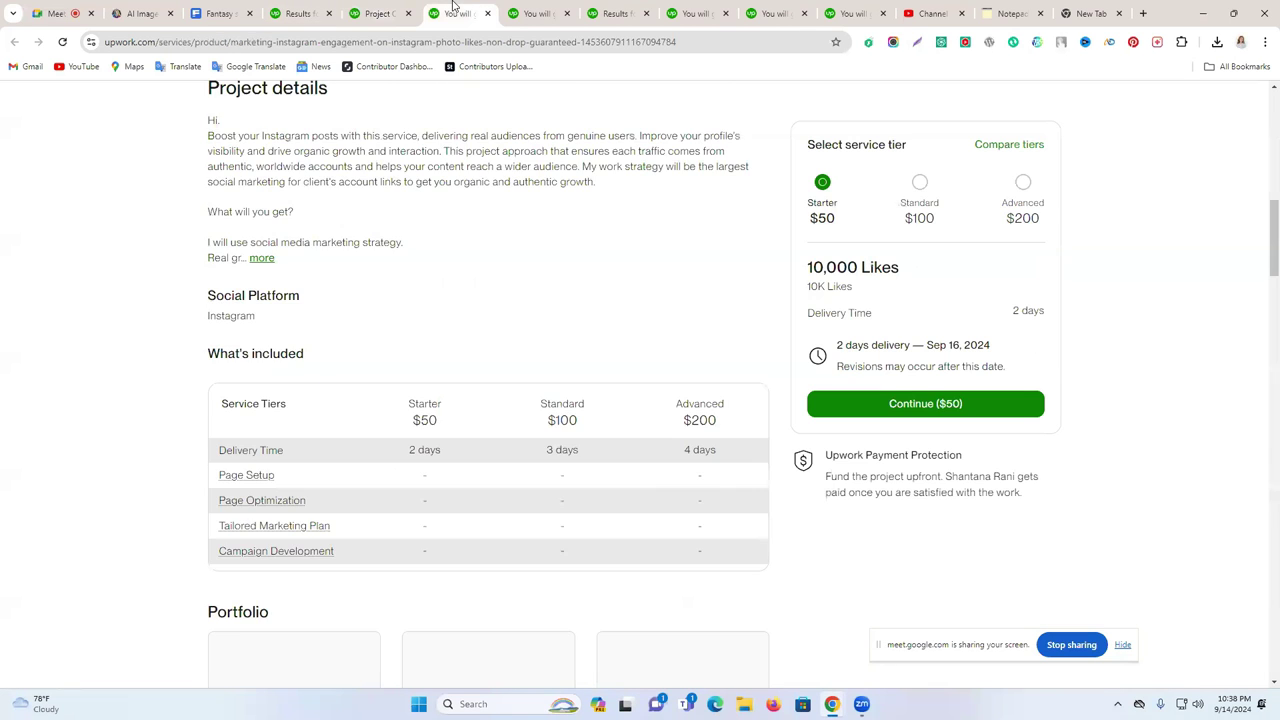
pyautogui.scroll(10, 391, 249)
pyautogui.scroll(1, 386, 250)
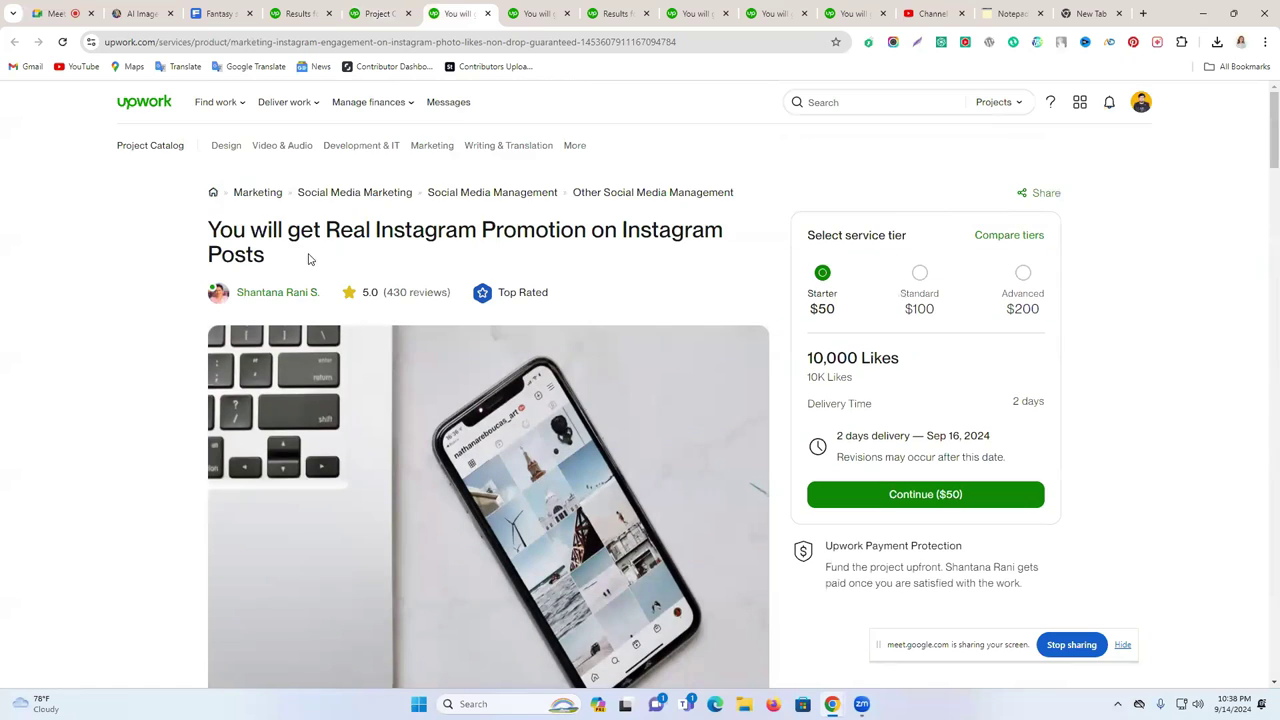
pyautogui.moveTo(323, 229); pyautogui.dragTo(198, 233)
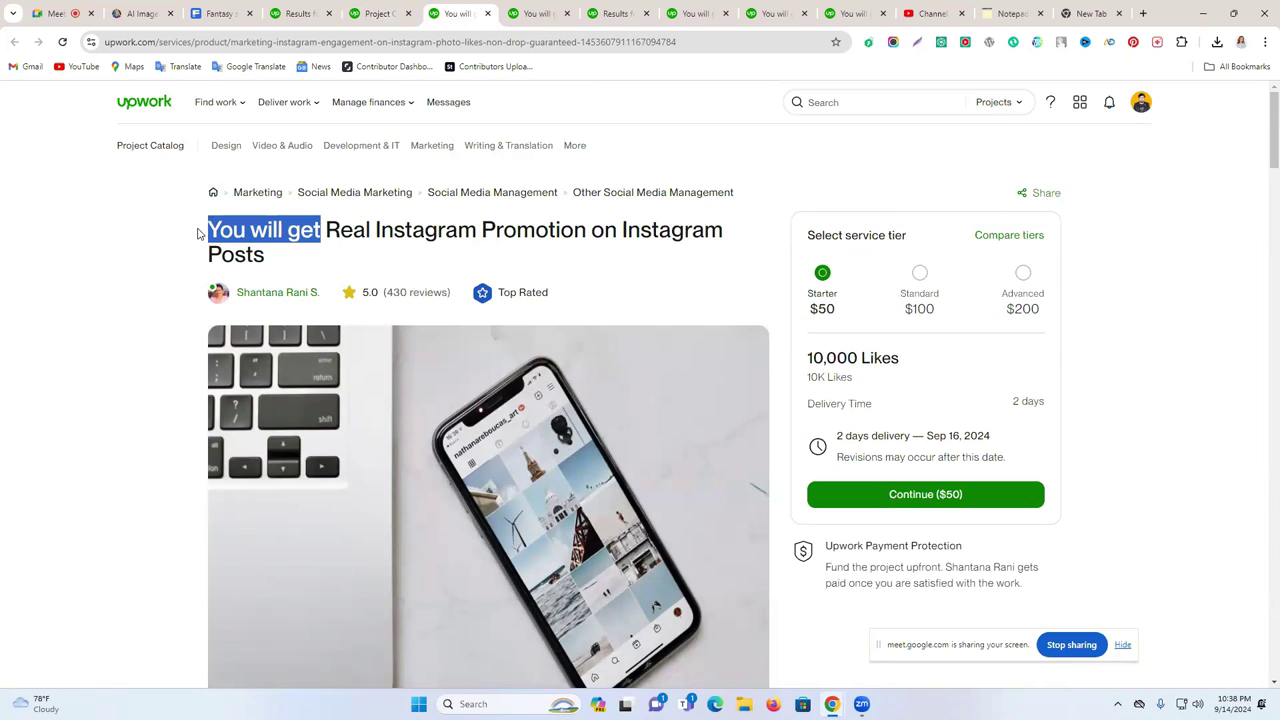
pyautogui.click(374, 230)
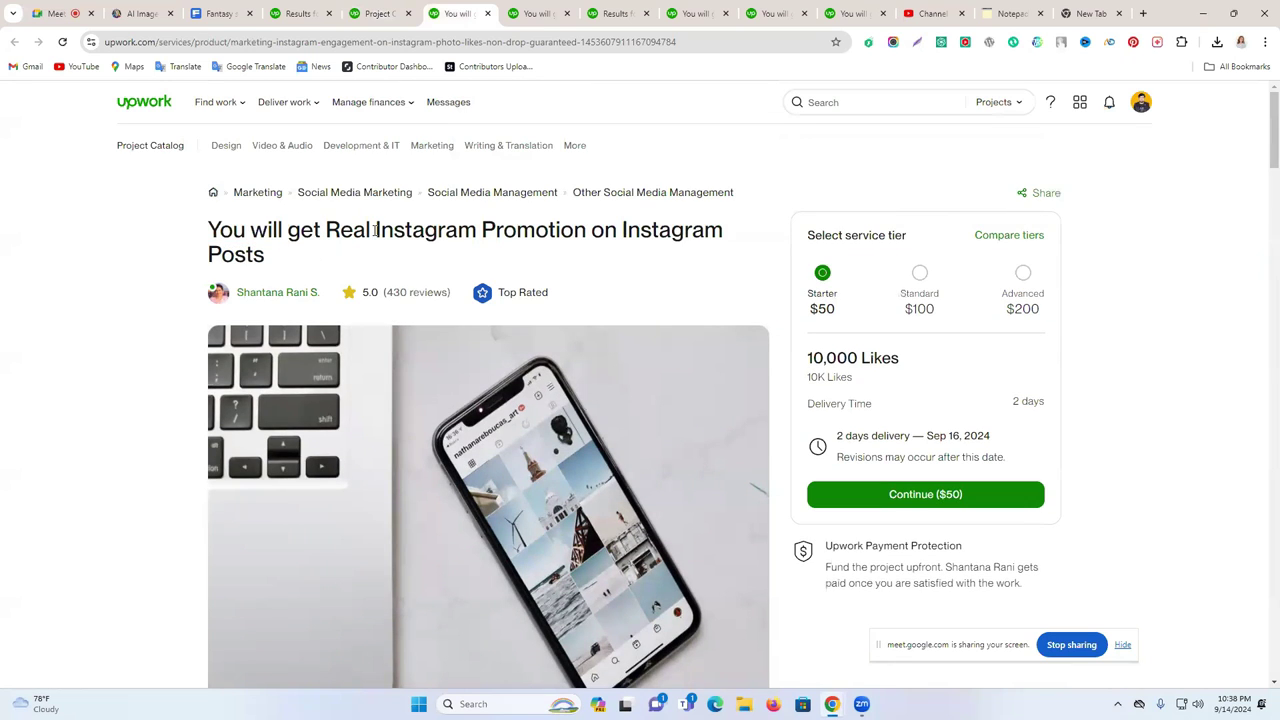
# - Copy "Instagram Marketing Specialist & Organic Growth Assistant" from the reference listing into the new project's title
pyautogui.click(535, 13)
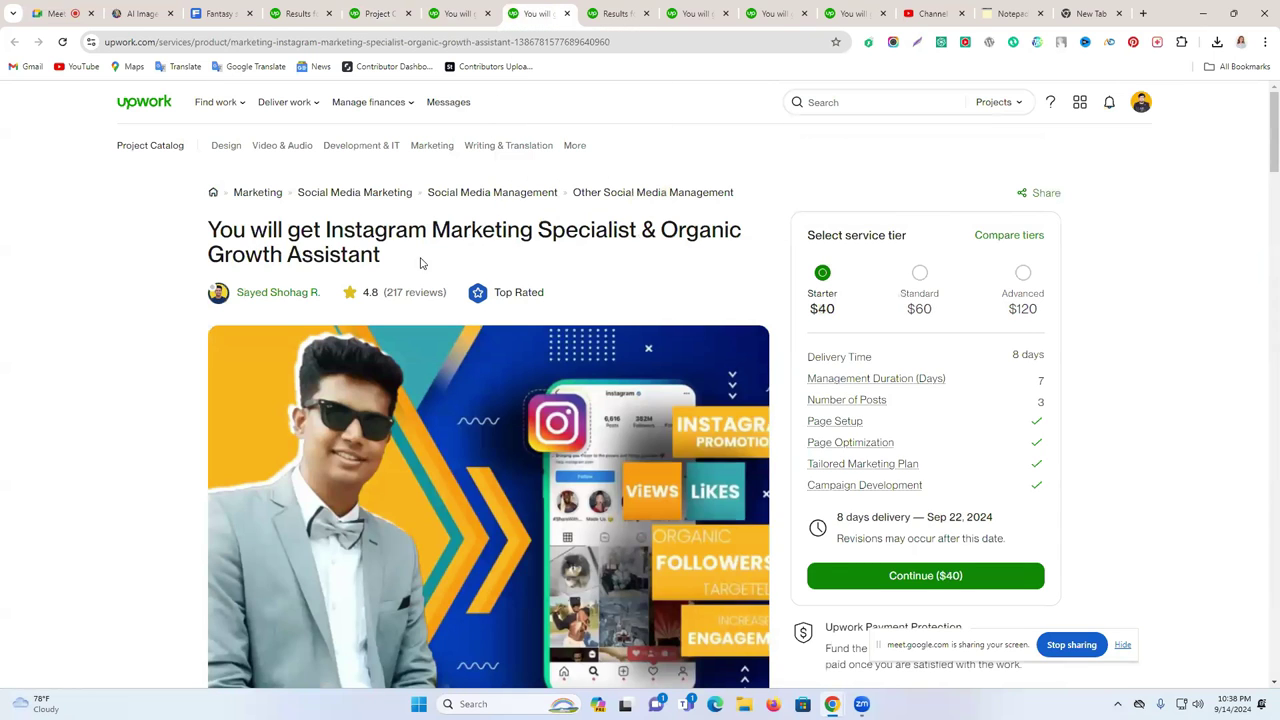
pyautogui.moveTo(326, 230); pyautogui.dragTo(646, 250)
pyautogui.hotkey('ctrl', 'c')
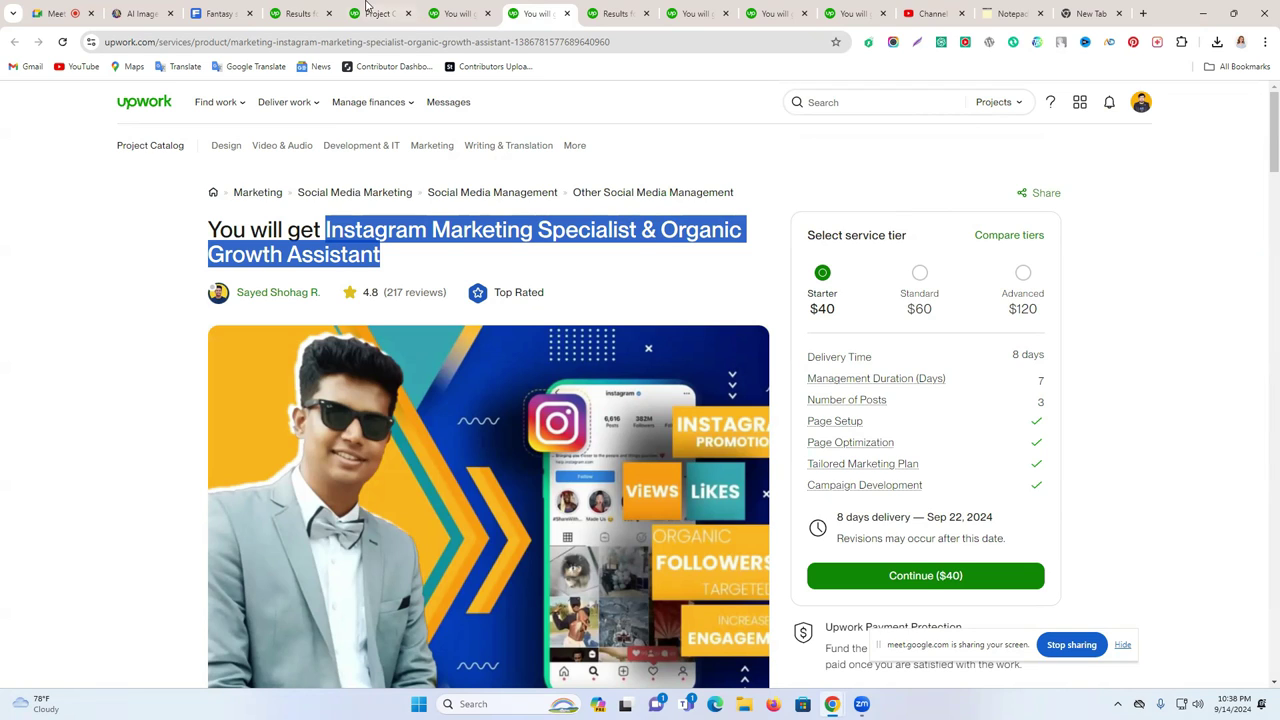
pyautogui.click(310, 12)
pyautogui.click(388, 12)
pyautogui.click(330, 314)
pyautogui.hotkey('ctrl', 'v')
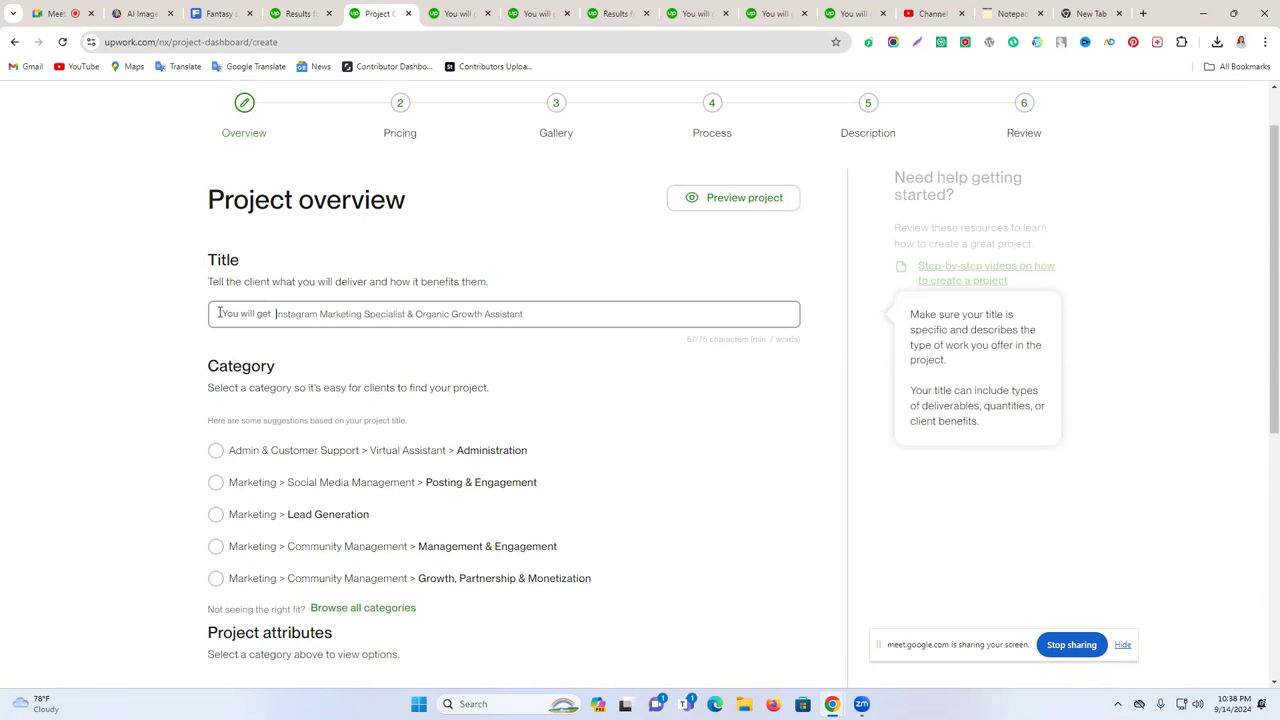
pyautogui.click(556, 338)
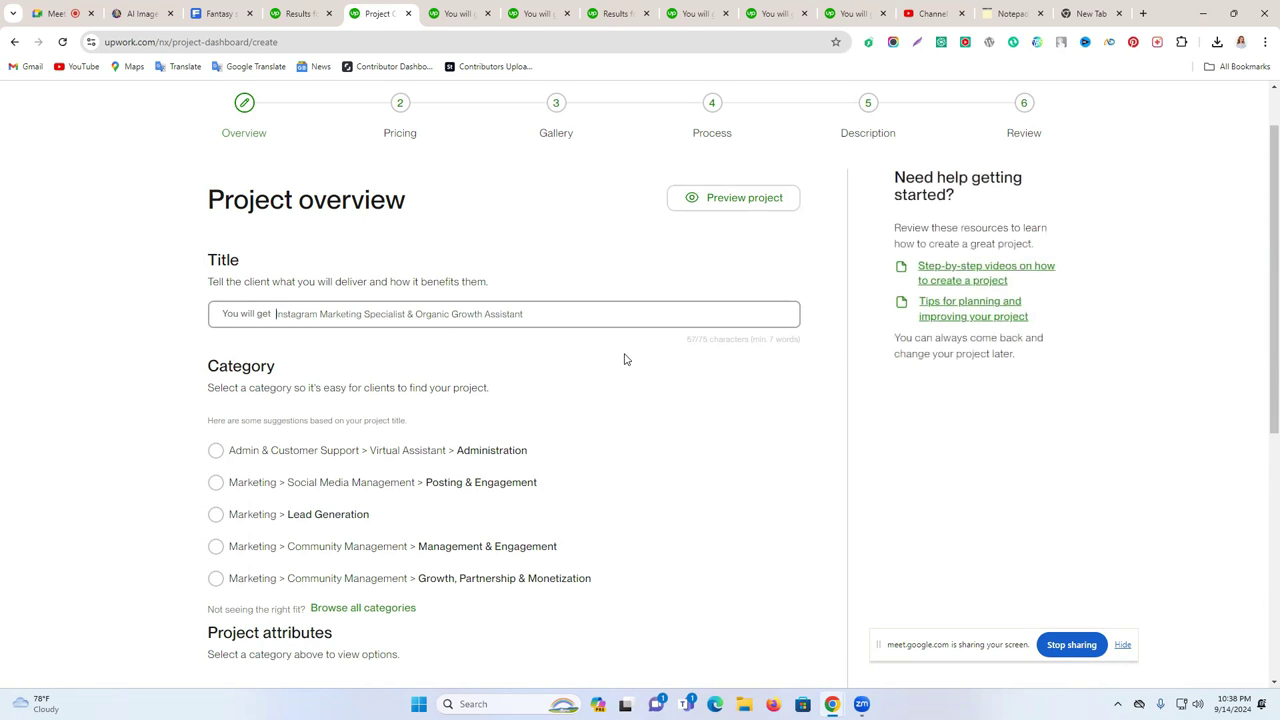
# - Compare the category paths of the open Instagram reference listings and close the duplicate search and listing pages
pyautogui.click(457, 13)
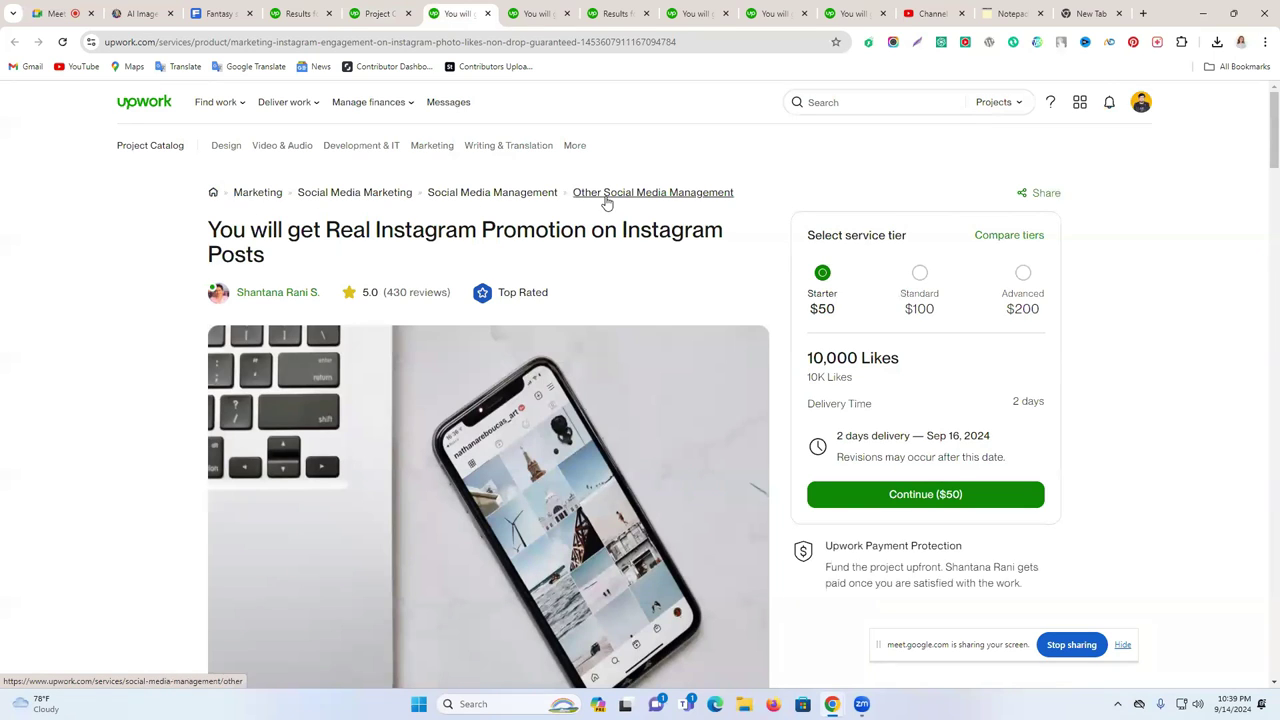
pyautogui.click(530, 13)
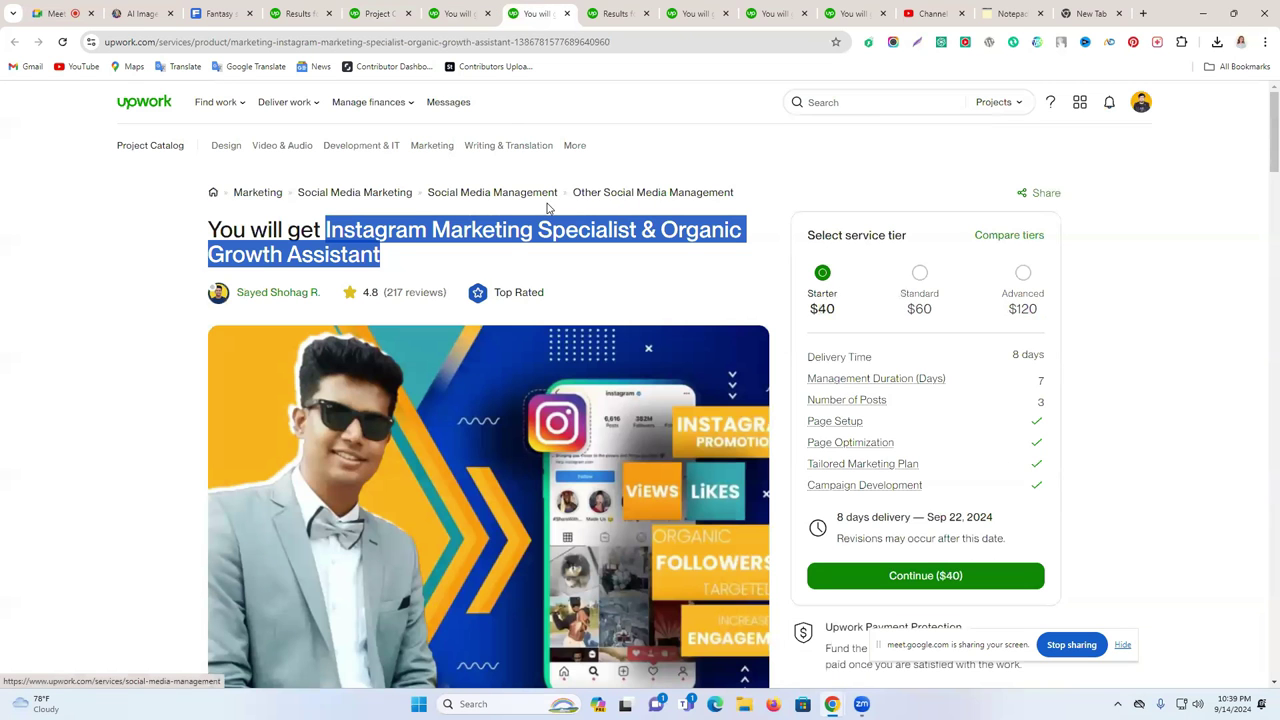
pyautogui.click(632, 8)
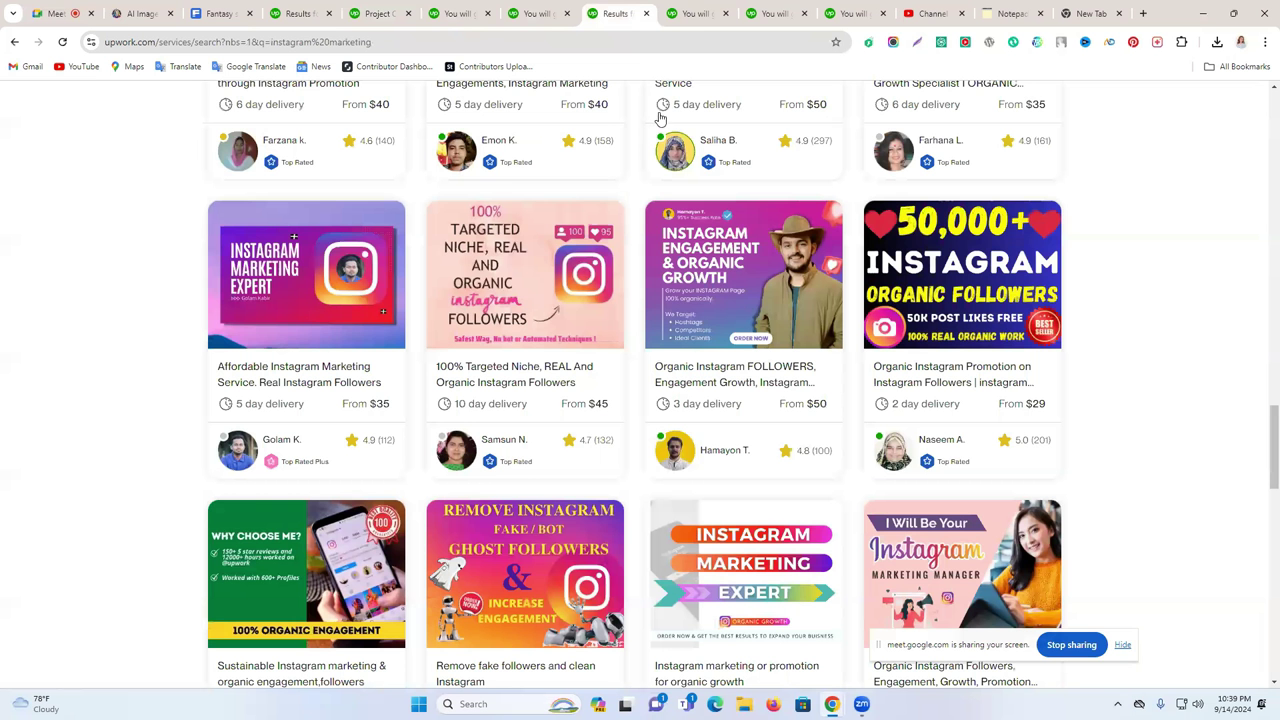
pyautogui.click(646, 14)
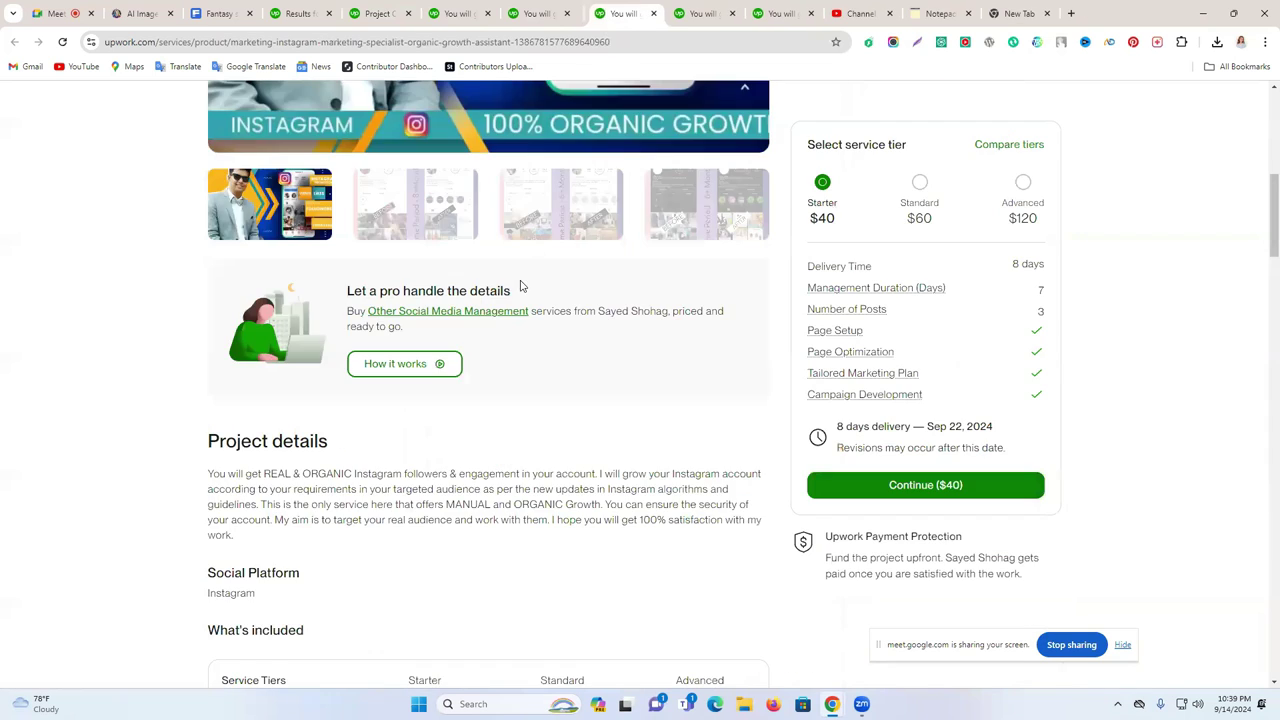
pyautogui.scroll(5, 520, 290)
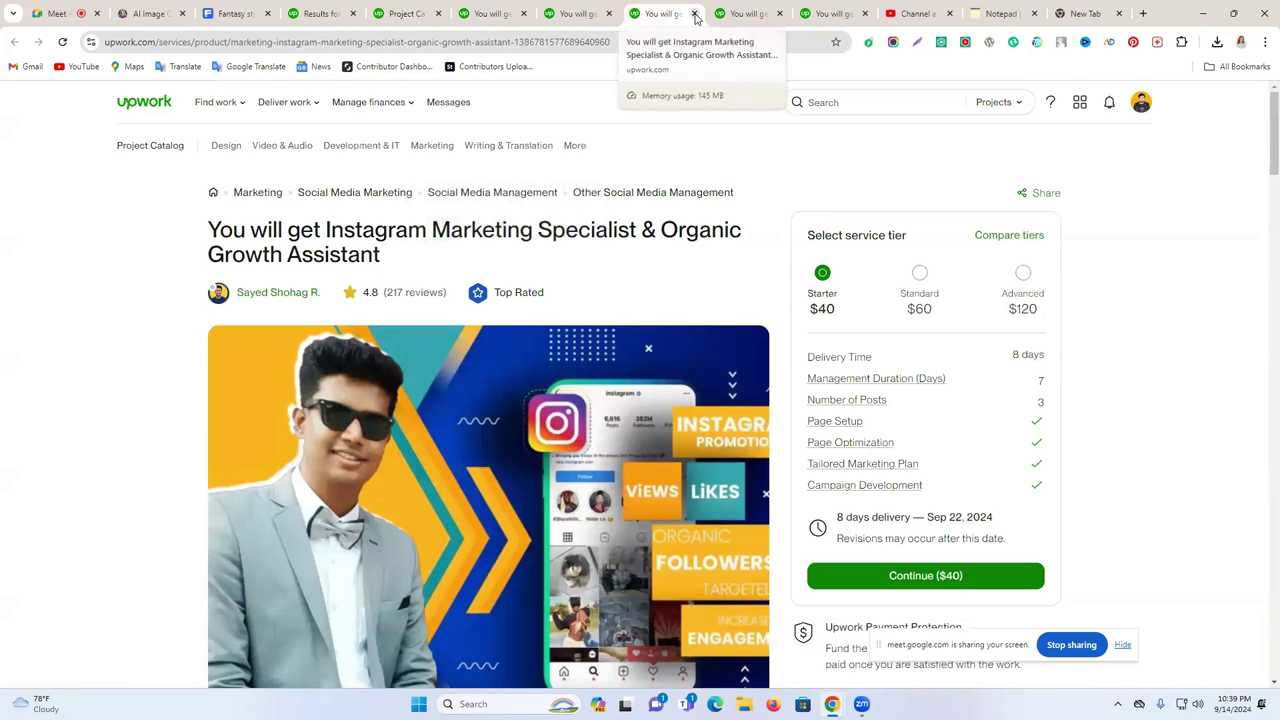
pyautogui.click(695, 16)
pyautogui.click(695, 16)
pyautogui.scroll(-5, 640, 220)
pyautogui.scroll(10, 632, 235)
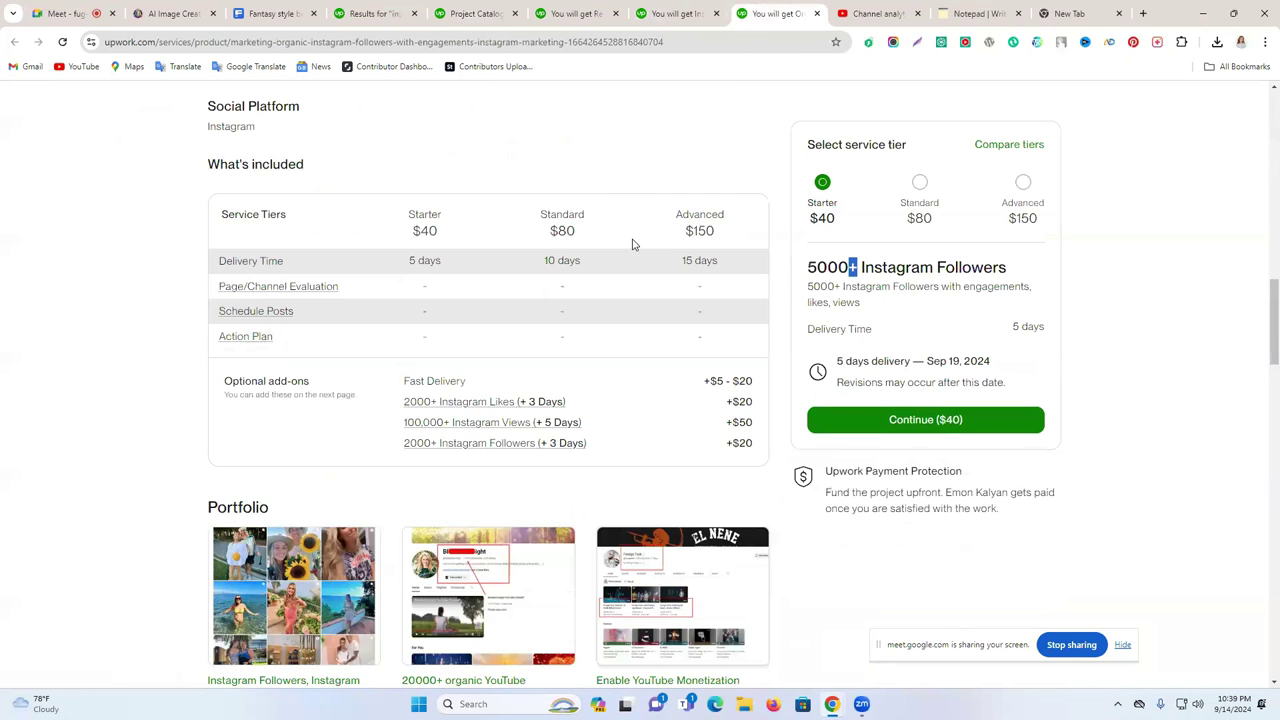
pyautogui.scroll(5, 630, 250)
pyautogui.scroll(5, 627, 253)
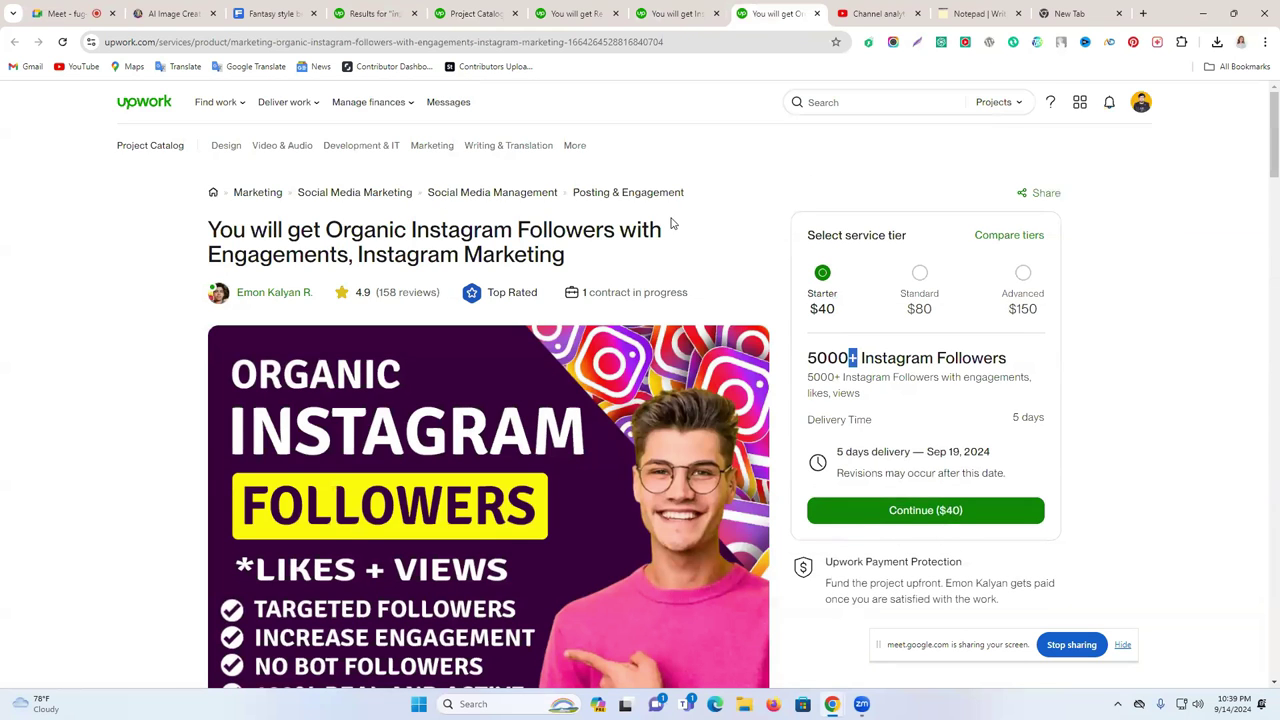
# - Open the first three listings in the Instagram marketing search results as separate reference pages
pyautogui.click(350, 8)
pyautogui.scroll(-3, 640, 330)
pyautogui.rightClick(720, 332)
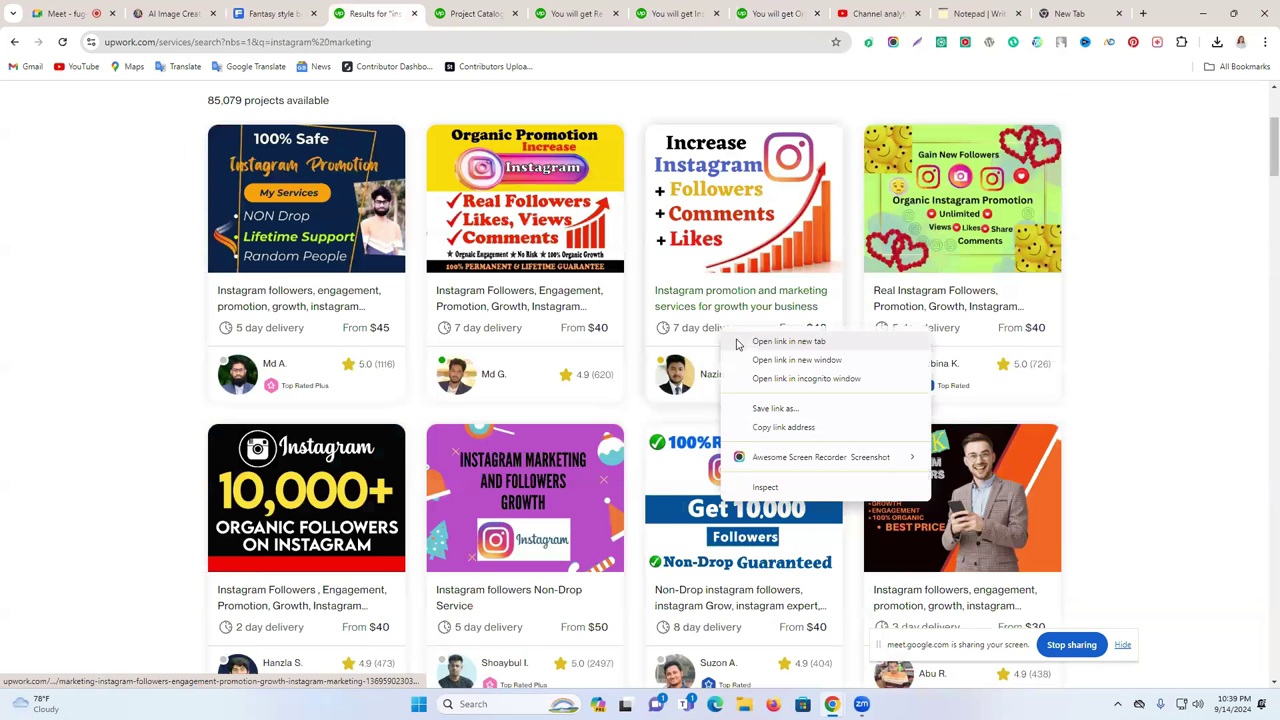
pyautogui.rightClick(505, 317)
pyautogui.click(525, 326)
pyautogui.rightClick(315, 321)
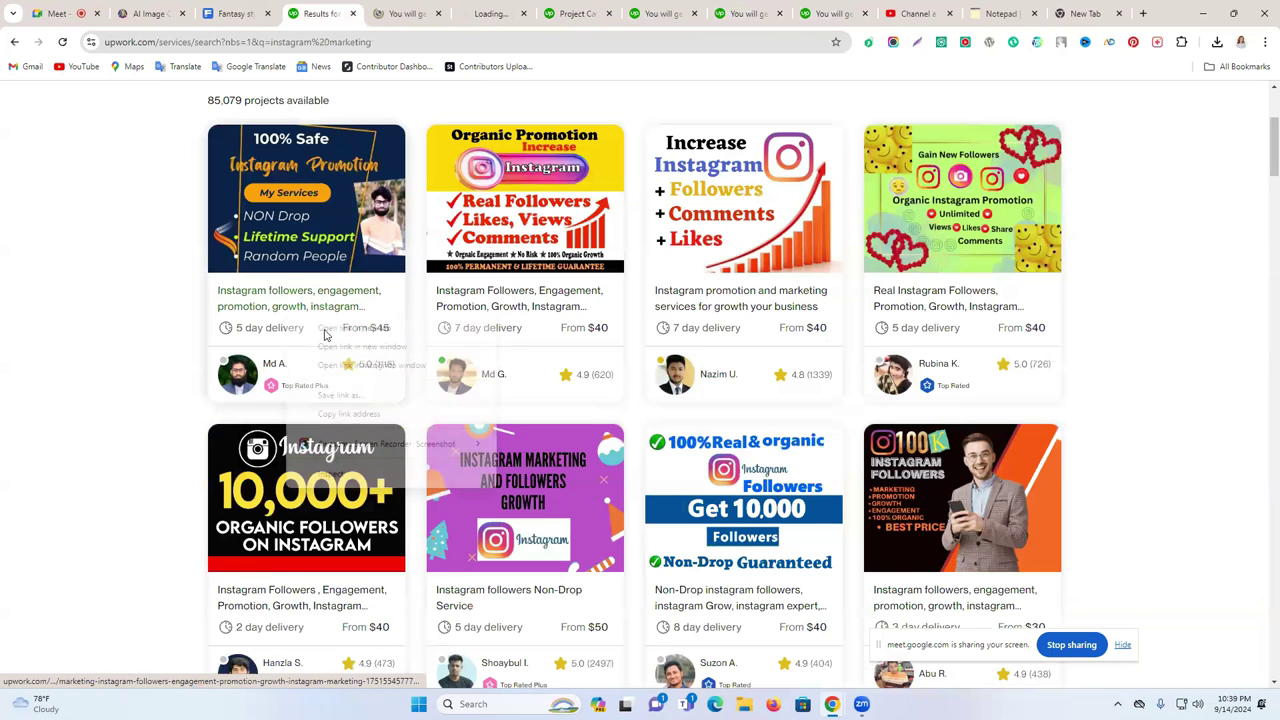
# - Check which category path the newly opened Instagram listings use and compare it with the Real Instagram Promotion listing
pyautogui.click(380, 12)
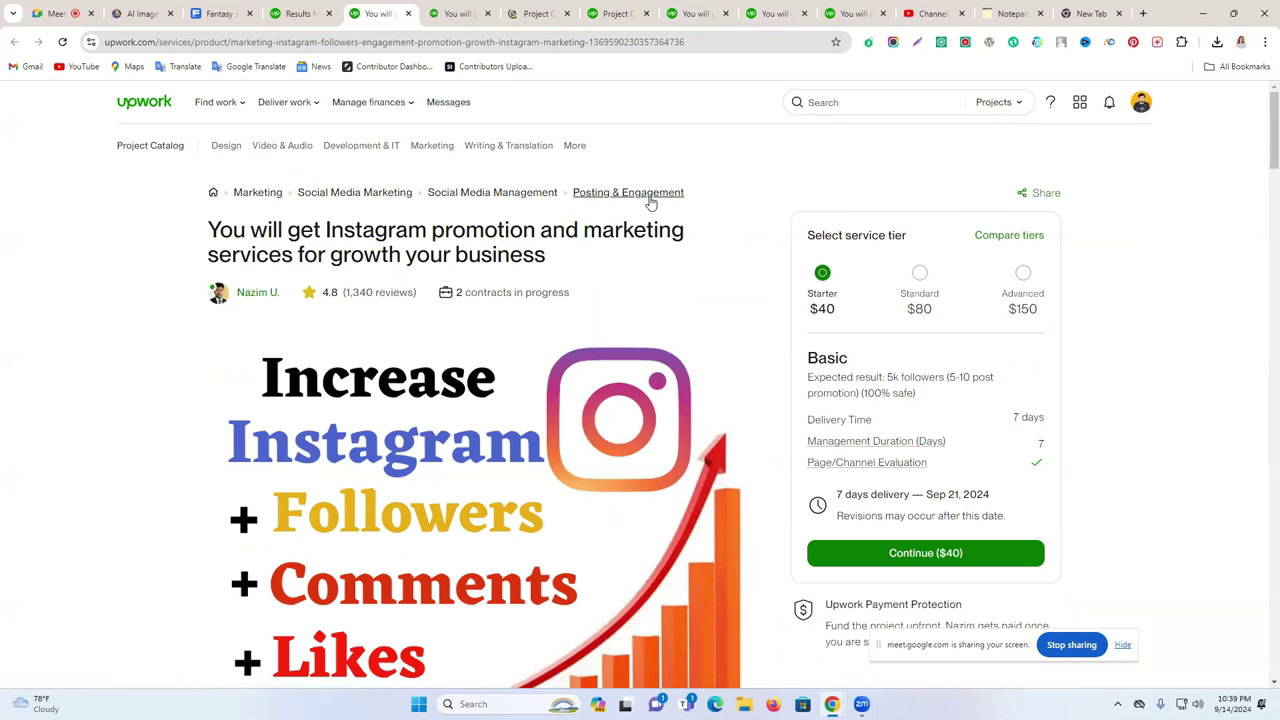
pyautogui.click(463, 6)
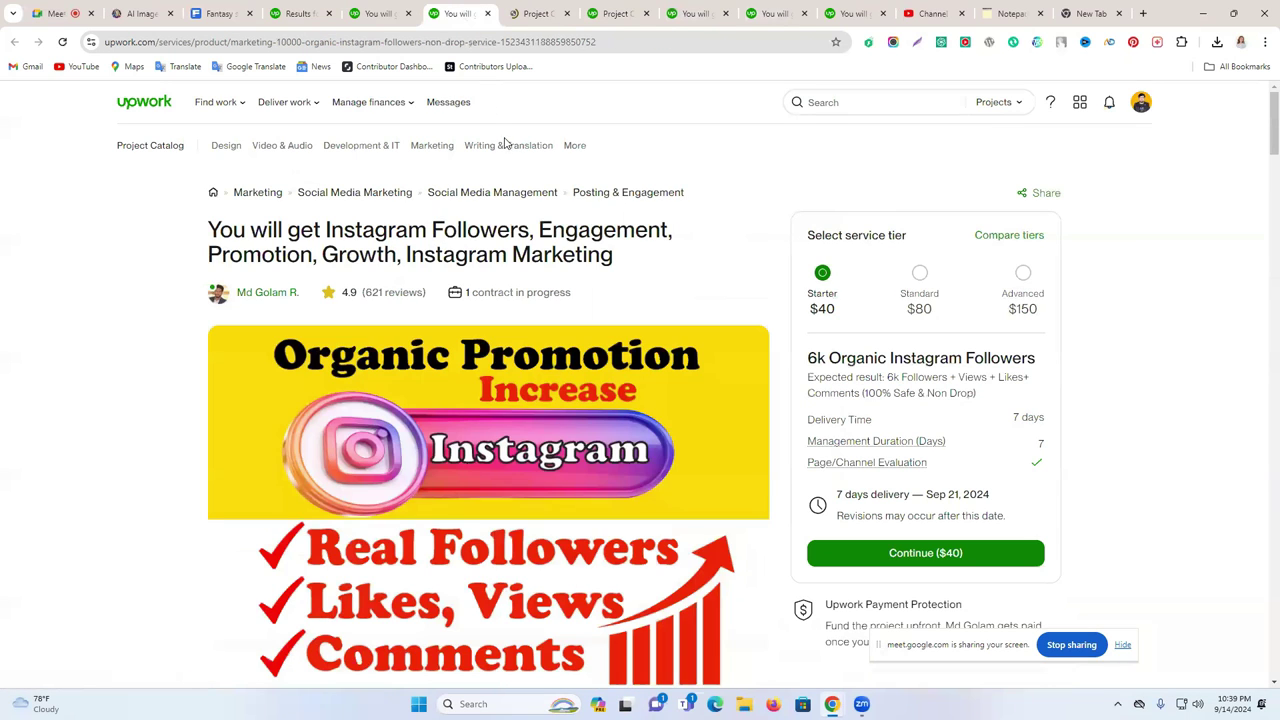
pyautogui.click(531, 6)
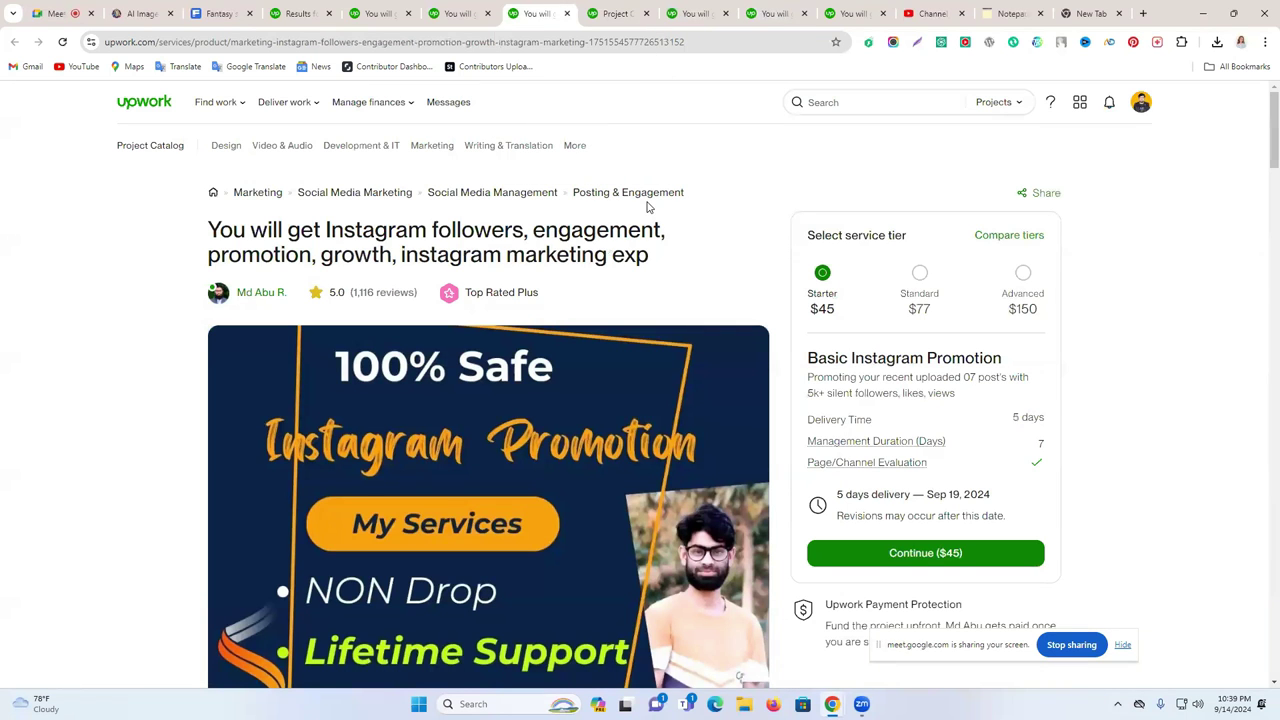
pyautogui.click(337, 10)
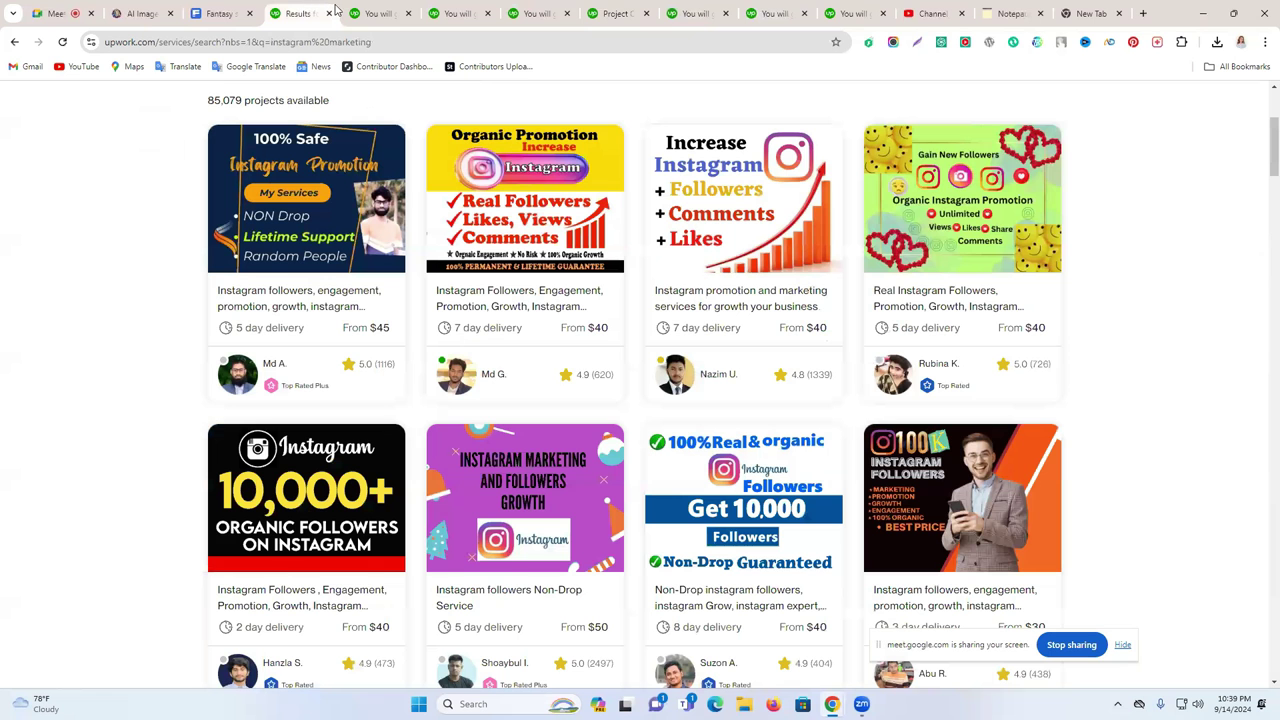
pyautogui.click(398, 6)
pyautogui.click(683, 6)
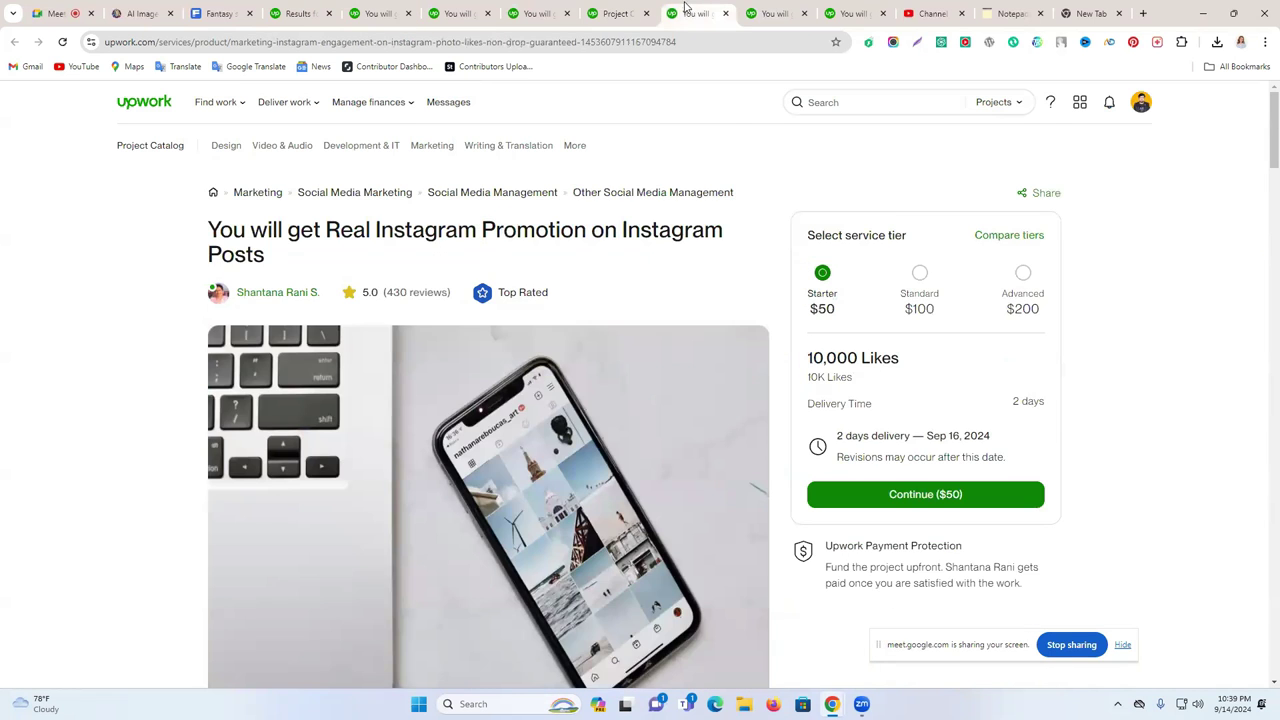
# - Place the project form ahead of the search results page and set its category to Marketing > Social Media Management > Posting & Engagement
pyautogui.click(625, 10)
pyautogui.moveTo(625, 10); pyautogui.dragTo(297, 11)
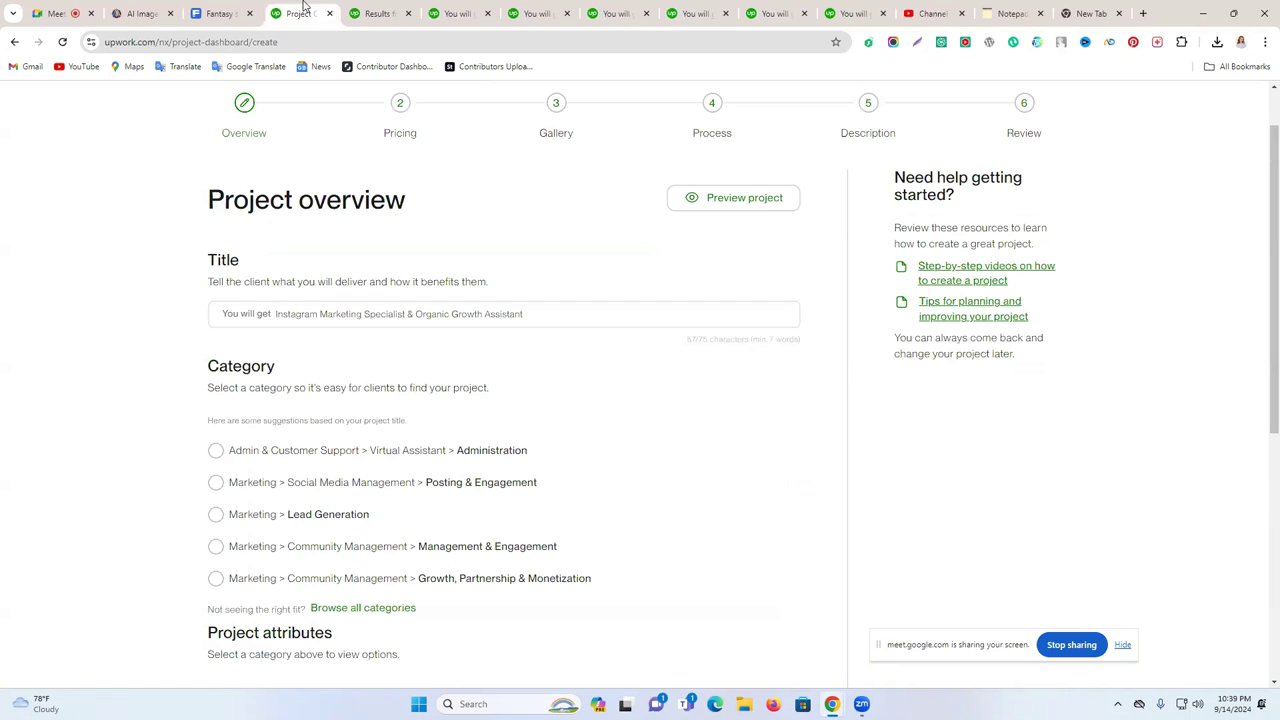
pyautogui.scroll(-1, 320, 440)
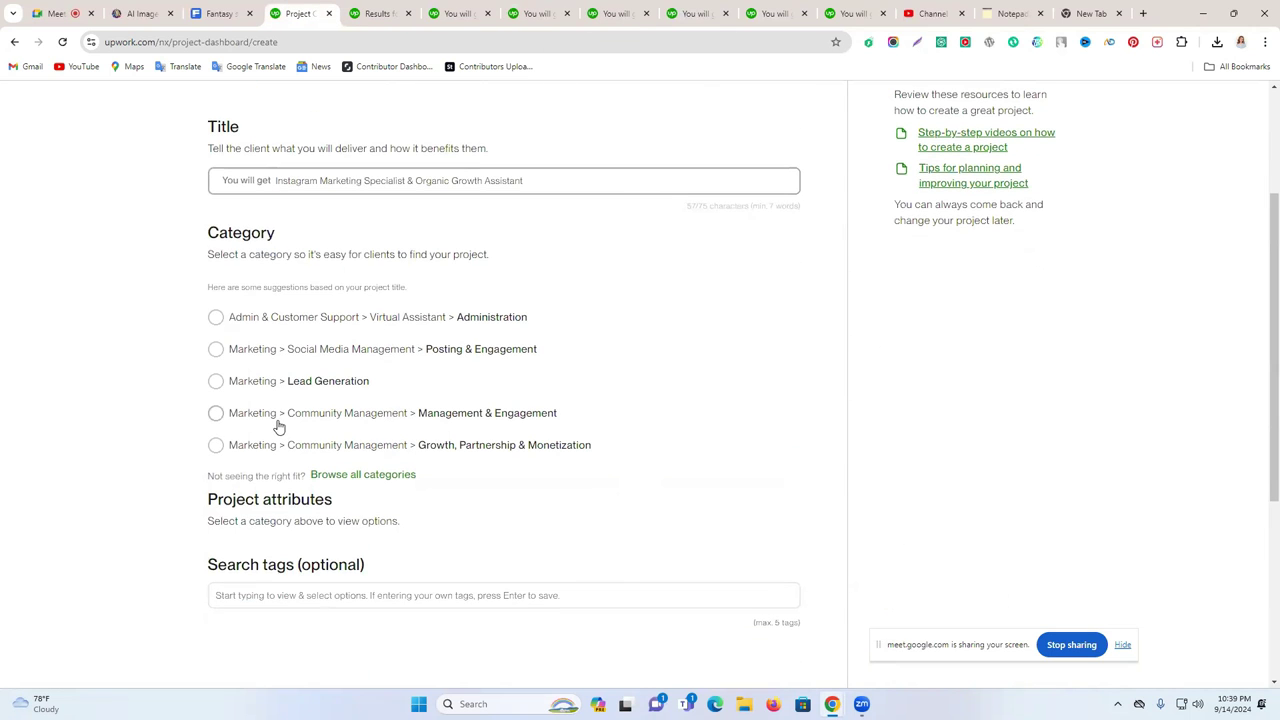
pyautogui.click(215, 414)
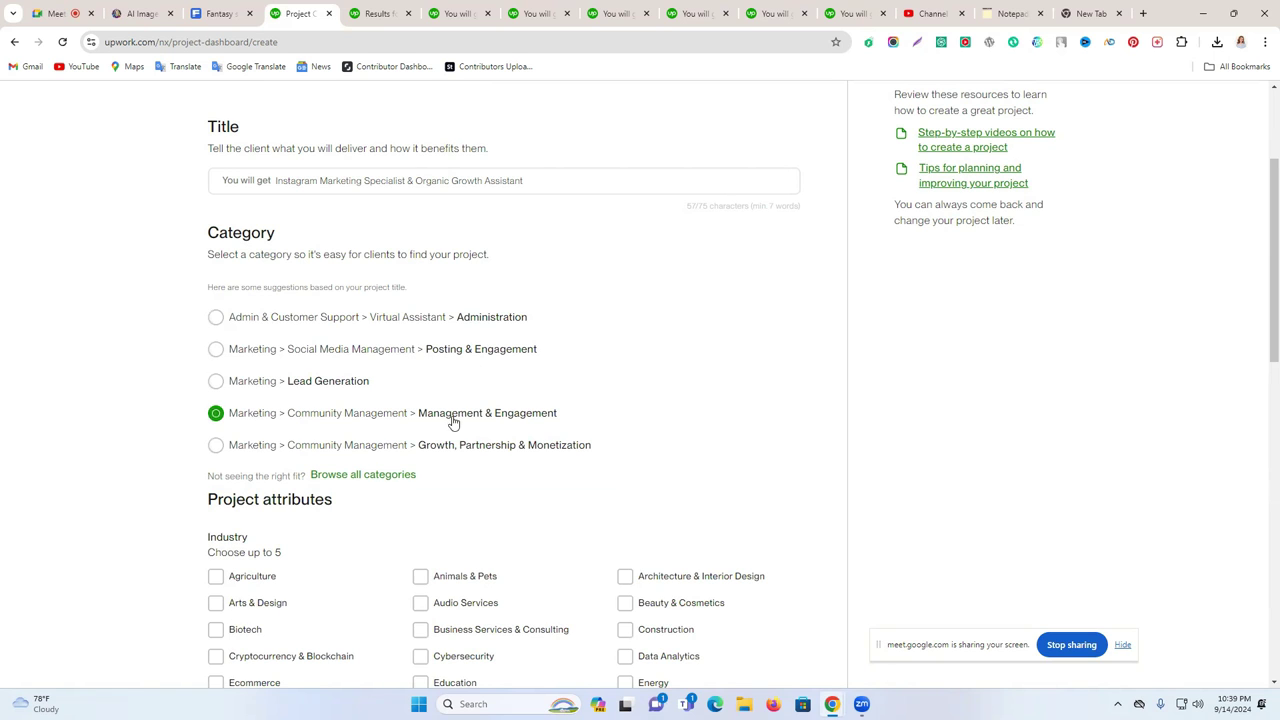
pyautogui.click(367, 354)
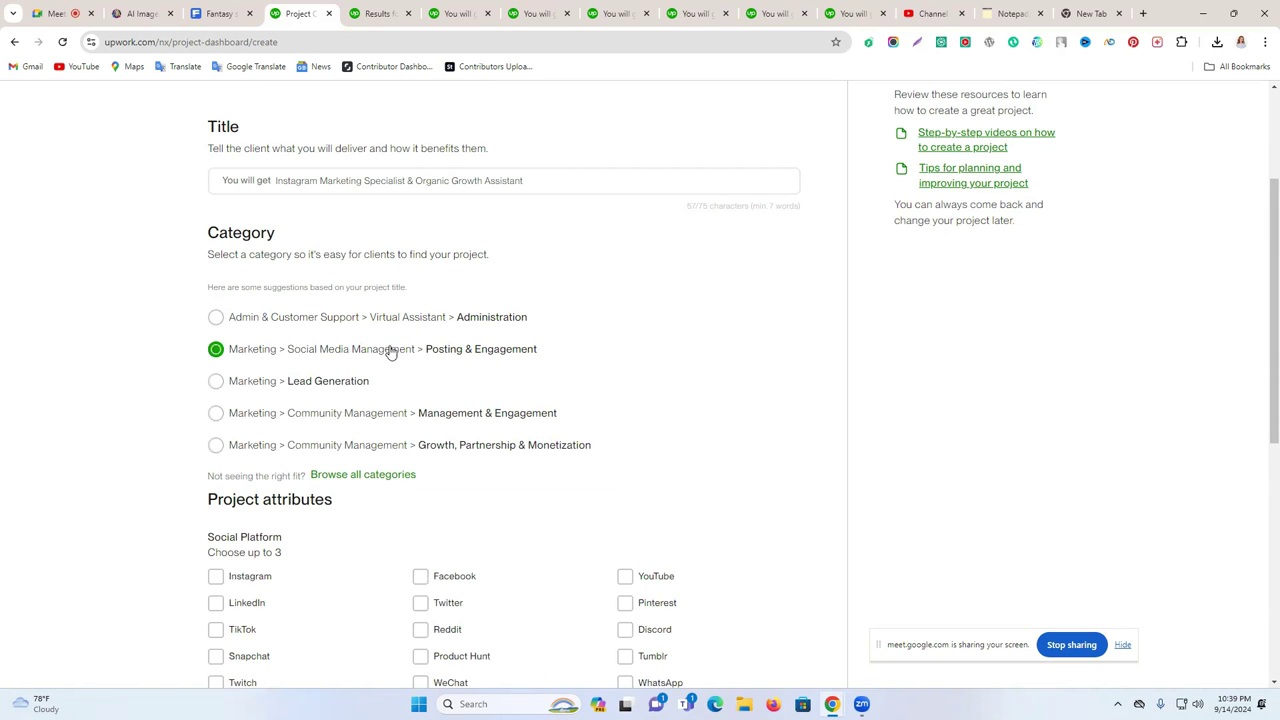
# - Review the form's Social Platform options and check how two Instagram reference listings fill in that attribute
pyautogui.scroll(-1, 375, 408)
pyautogui.scroll(-1, 384, 407)
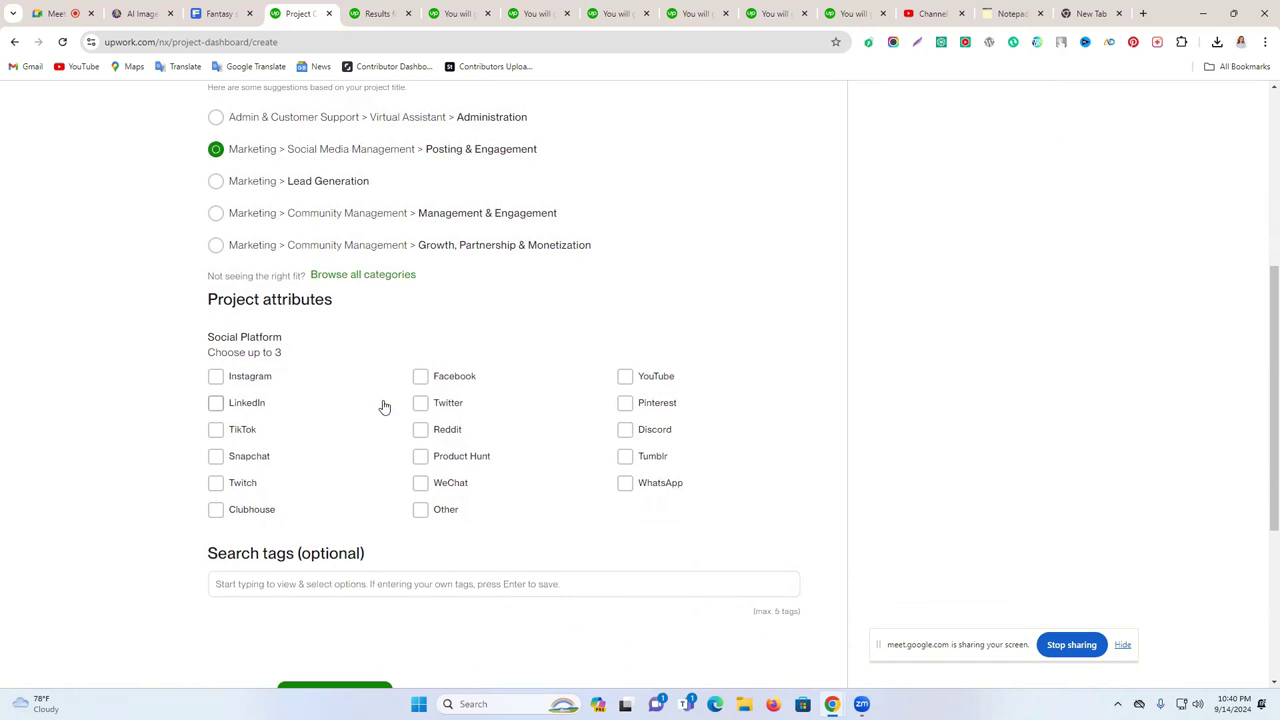
pyautogui.scroll(-1, 384, 407)
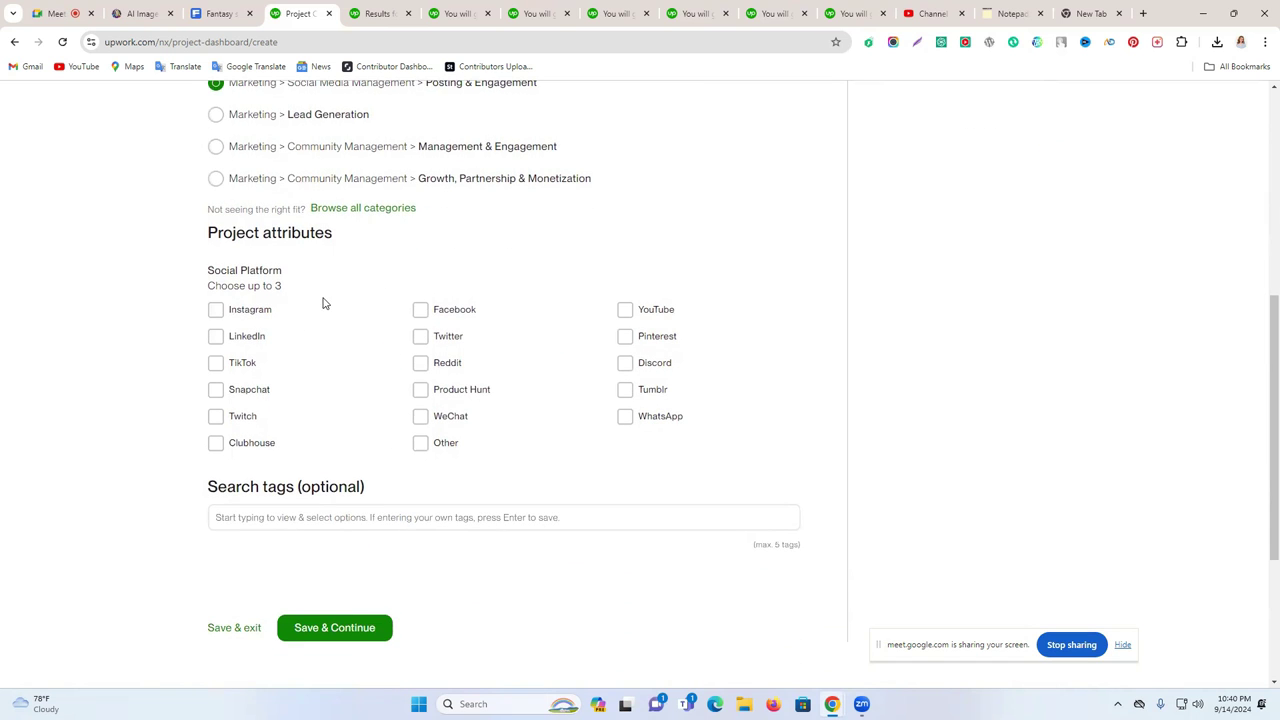
pyautogui.scroll(-1, 316, 330)
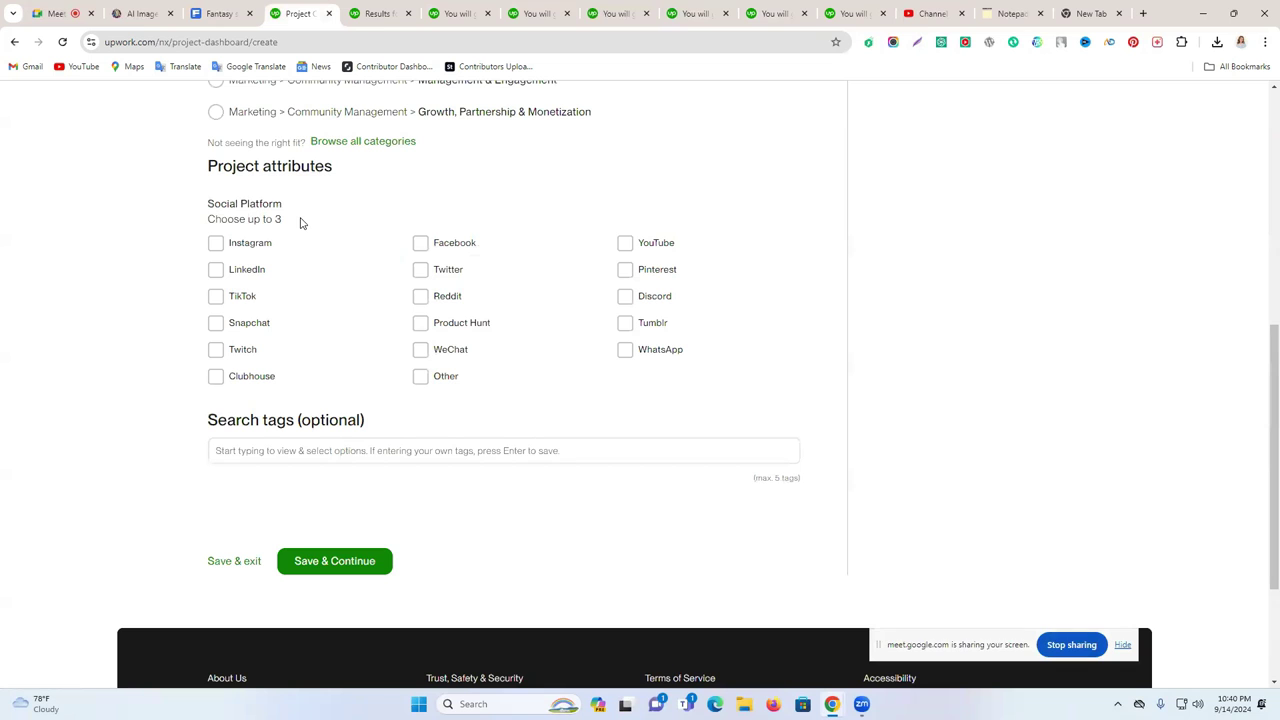
pyautogui.moveTo(206, 206); pyautogui.dragTo(295, 212)
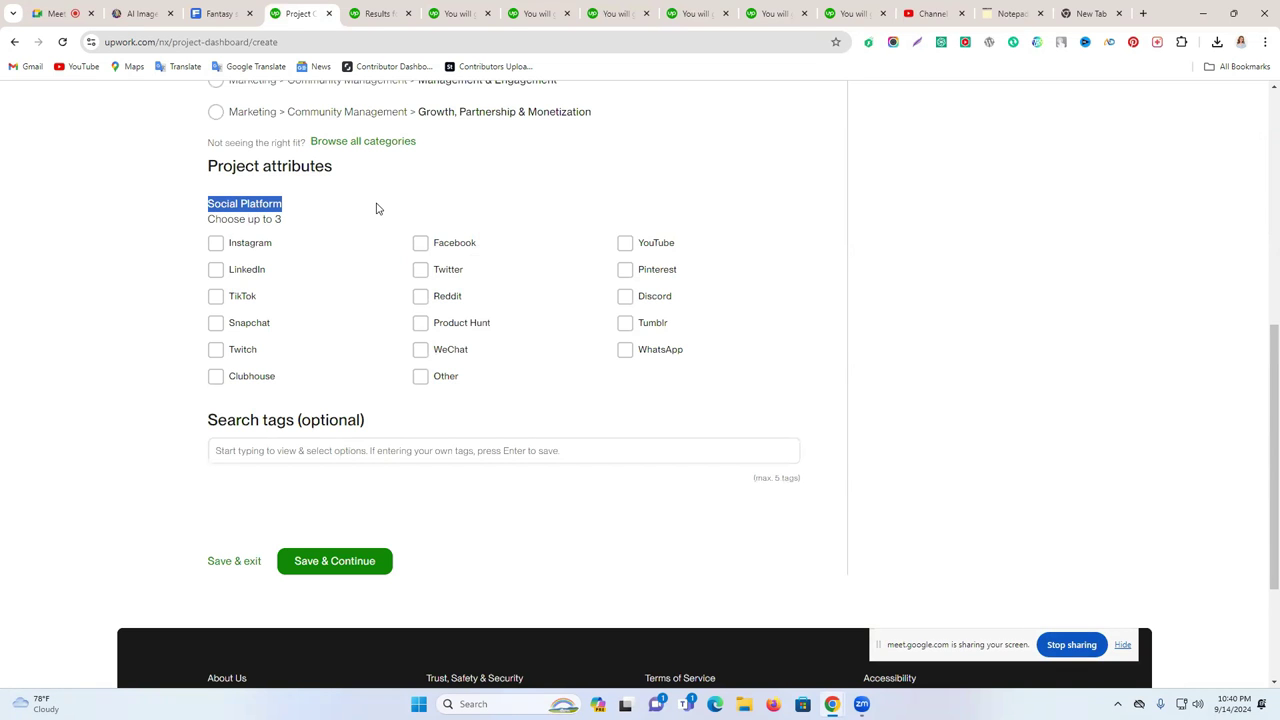
pyautogui.click(538, 13)
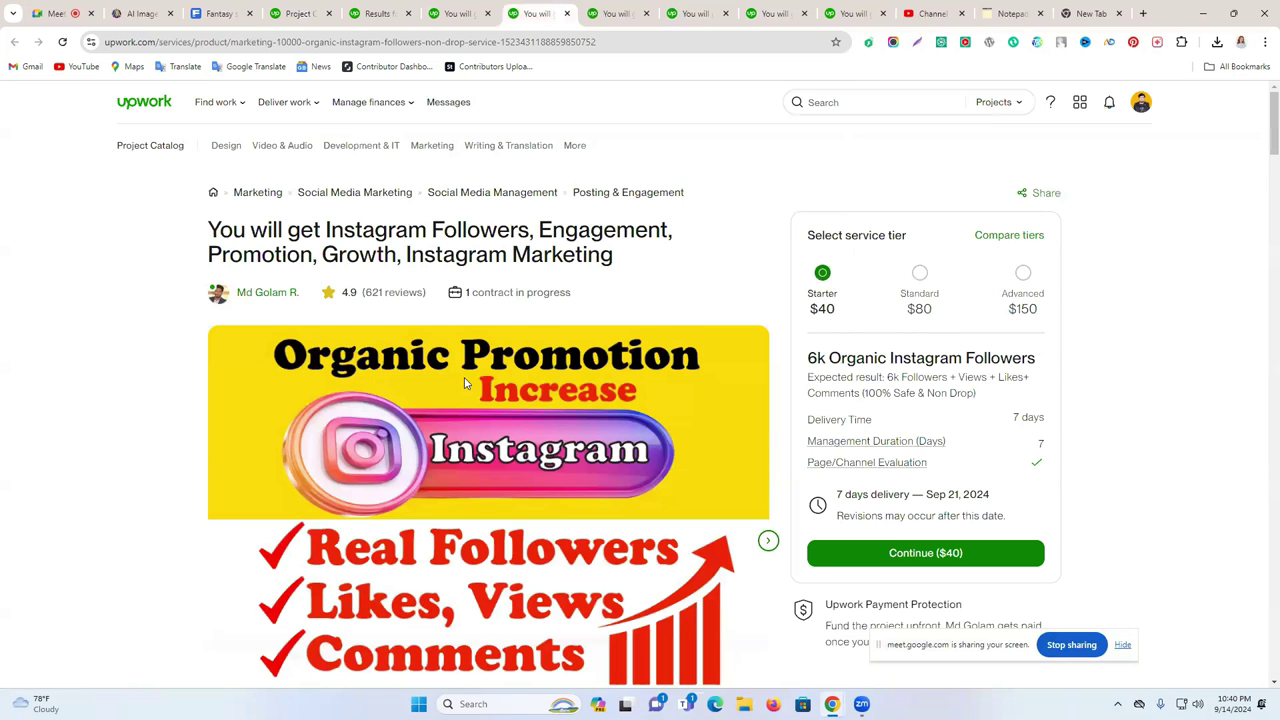
pyautogui.scroll(-4, 470, 400)
pyautogui.scroll(-9, 478, 443)
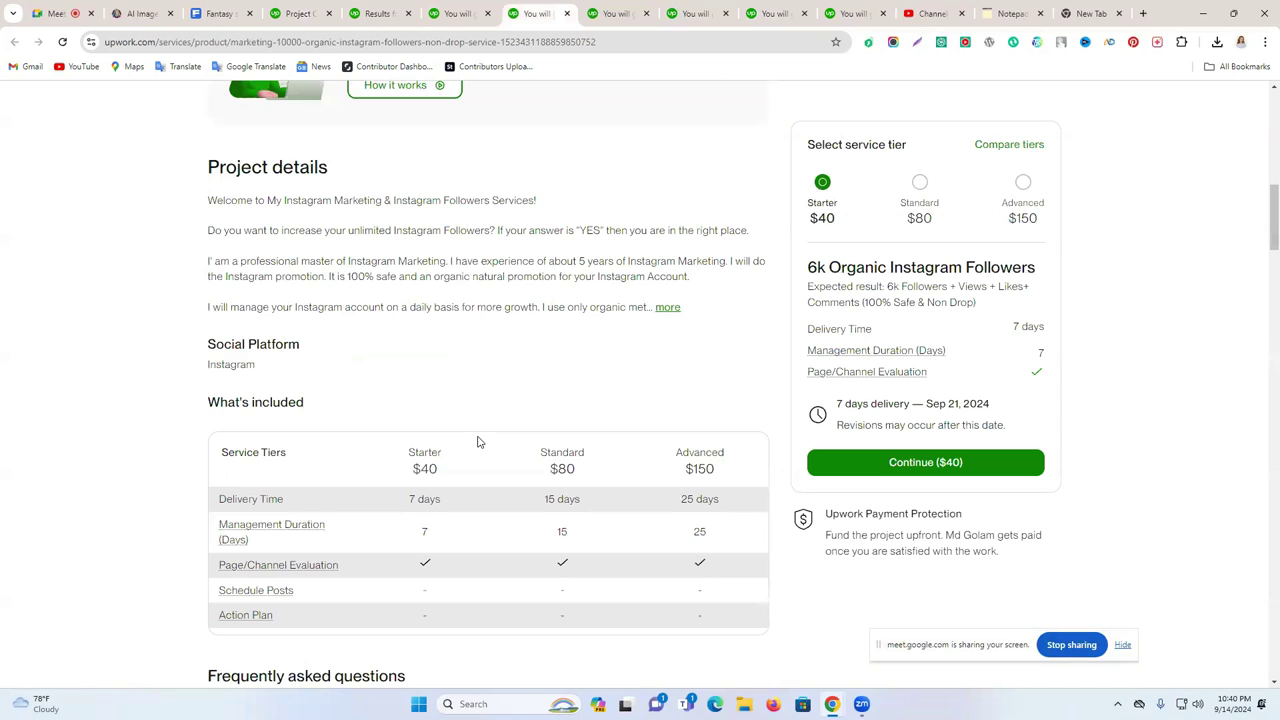
pyautogui.doubleClick(220, 366)
pyautogui.click(472, 8)
pyautogui.scroll(-13, 253, 412)
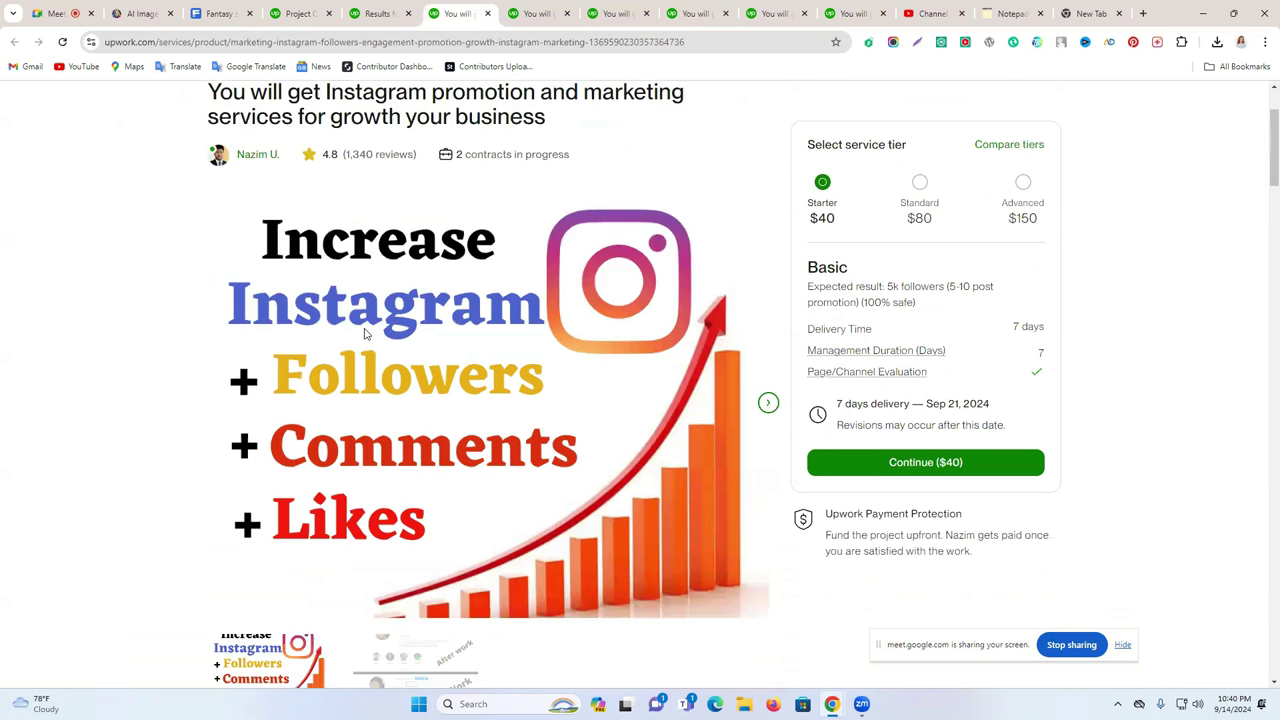
pyautogui.doubleClick(226, 426)
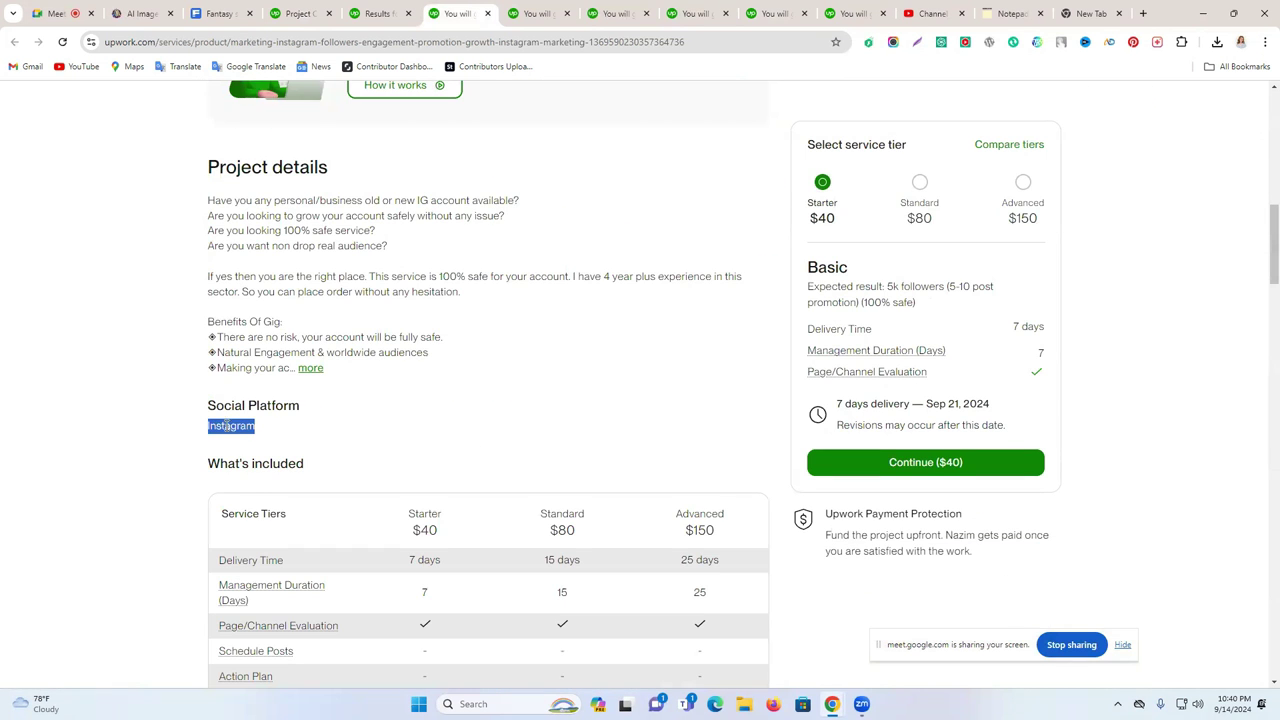
pyautogui.click(290, 13)
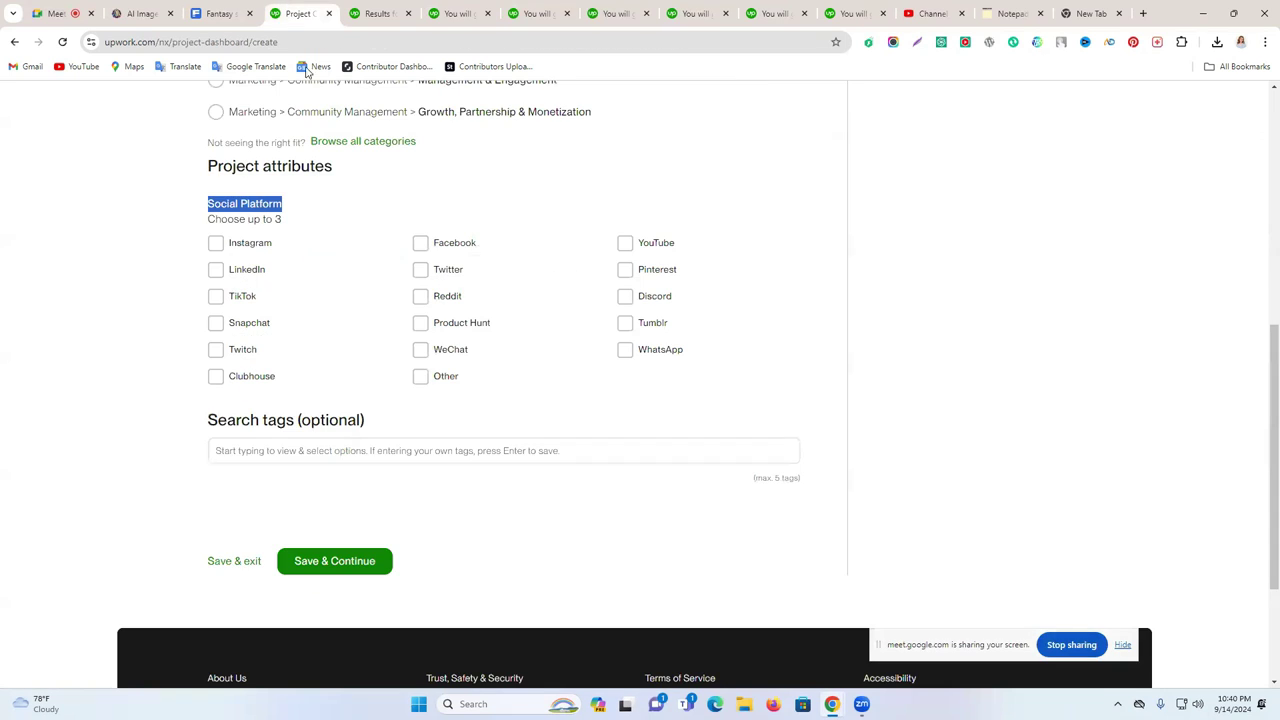
# - Choose Instagram as the project's Social Platform attribute
pyautogui.click(215, 245)
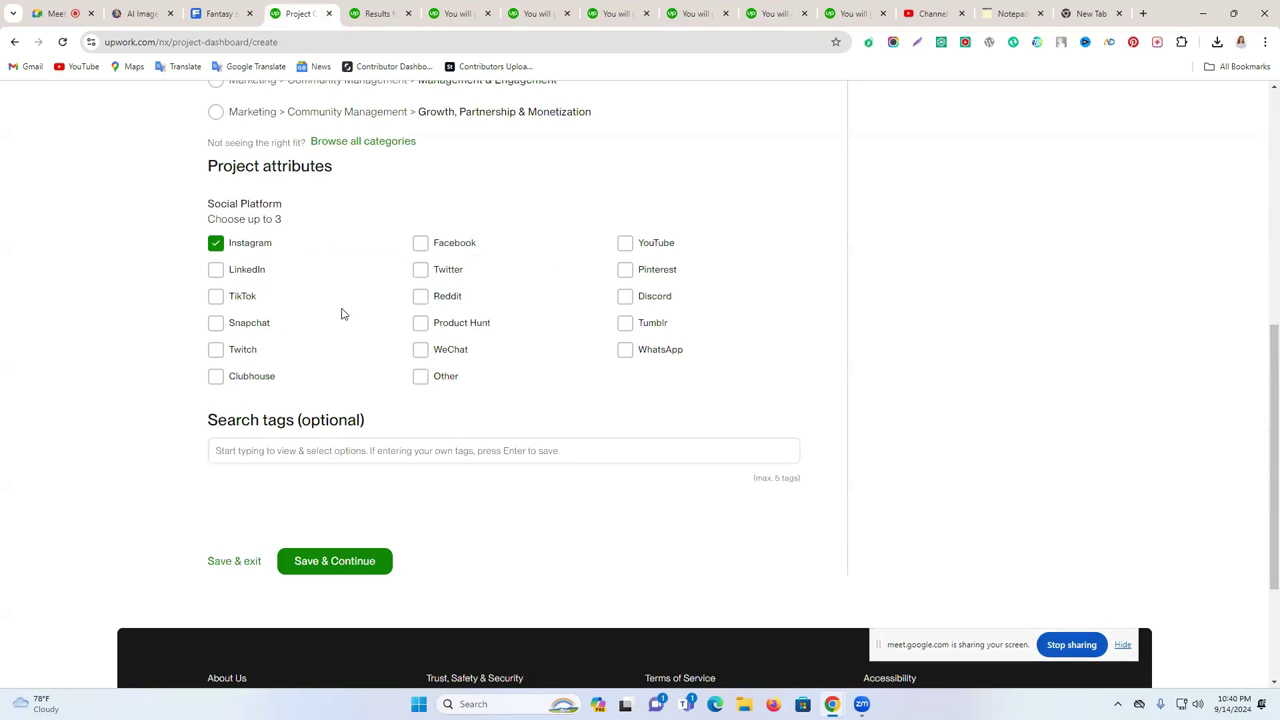
pyautogui.scroll(-1, 343, 311)
pyautogui.click(286, 318)
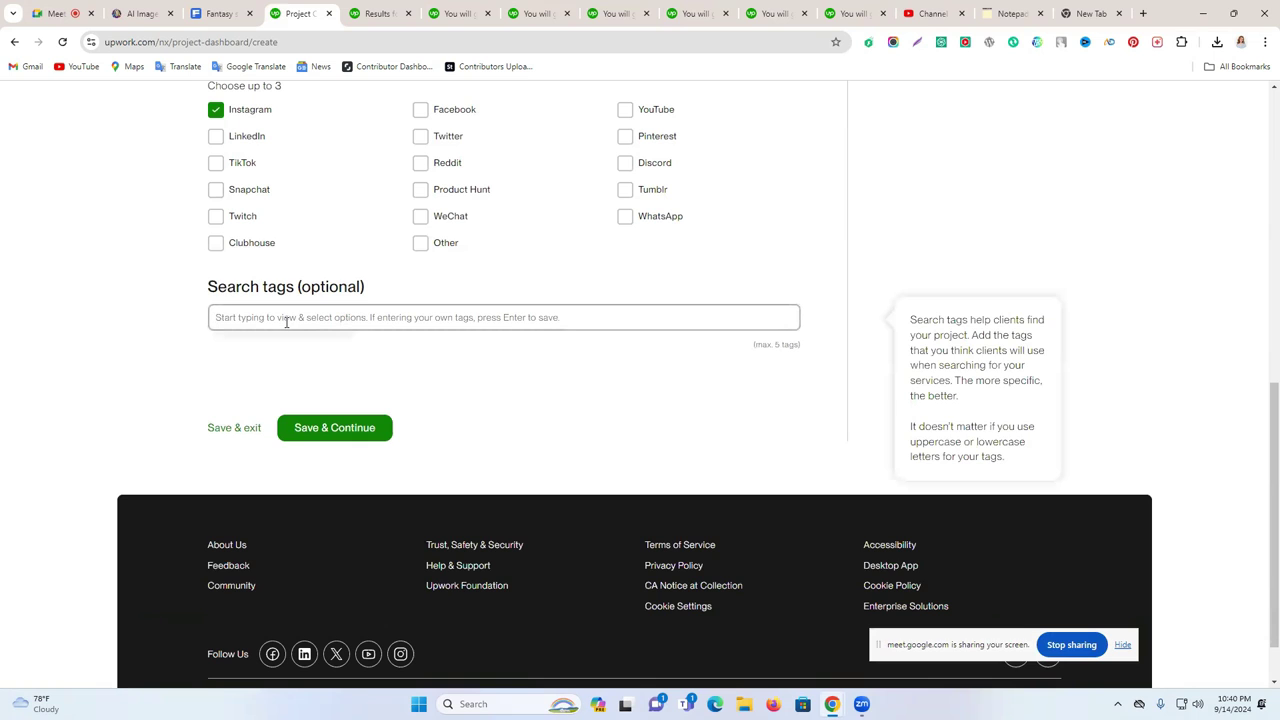
pyautogui.scroll(2, 346, 97)
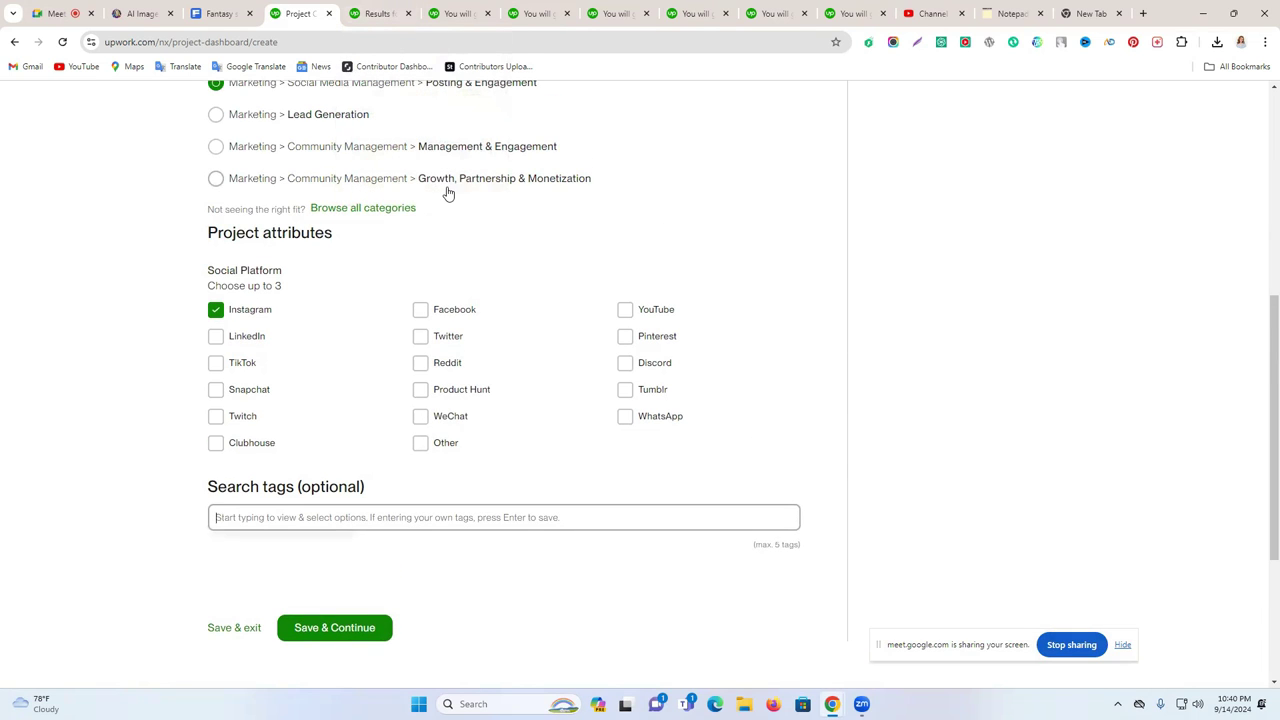
# - Copy the search phrase "instagram marketing" from the results page and add it as the project's first search tag
pyautogui.click(377, 12)
pyautogui.scroll(3, 456, 243)
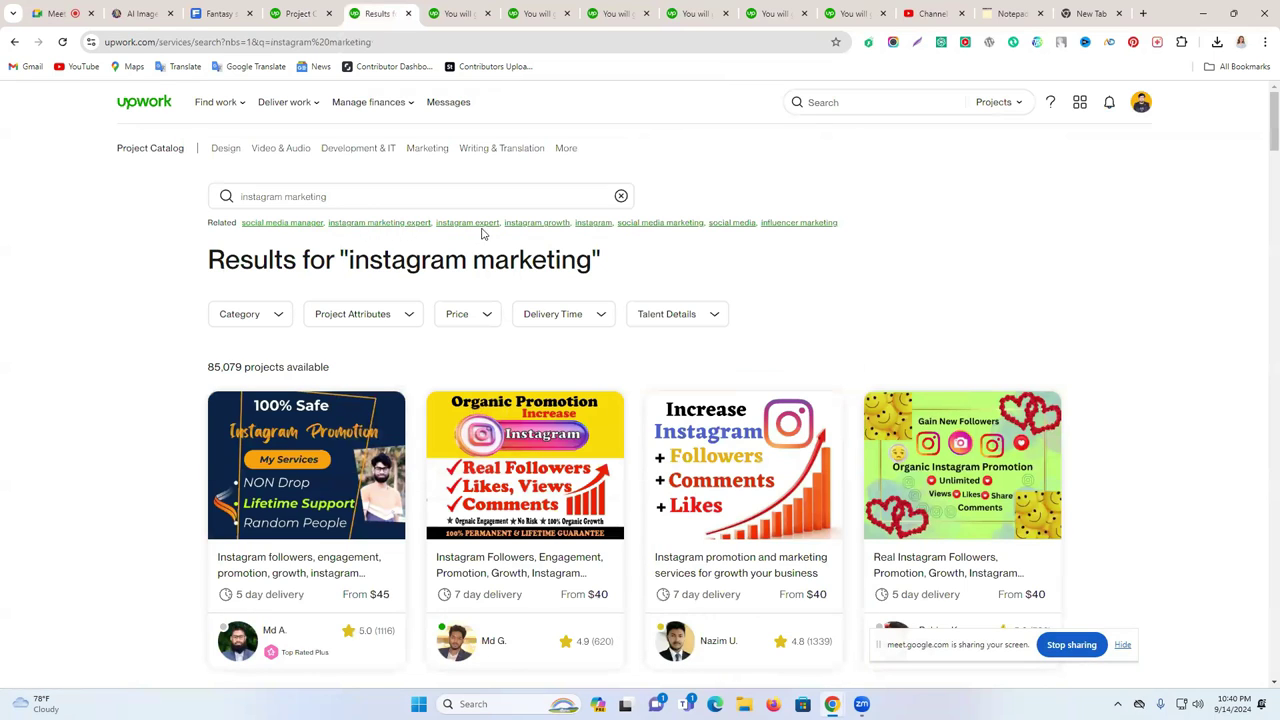
pyautogui.click(404, 199)
pyautogui.tripleClick(404, 199)
pyautogui.hotkey('ctrl', 'c')
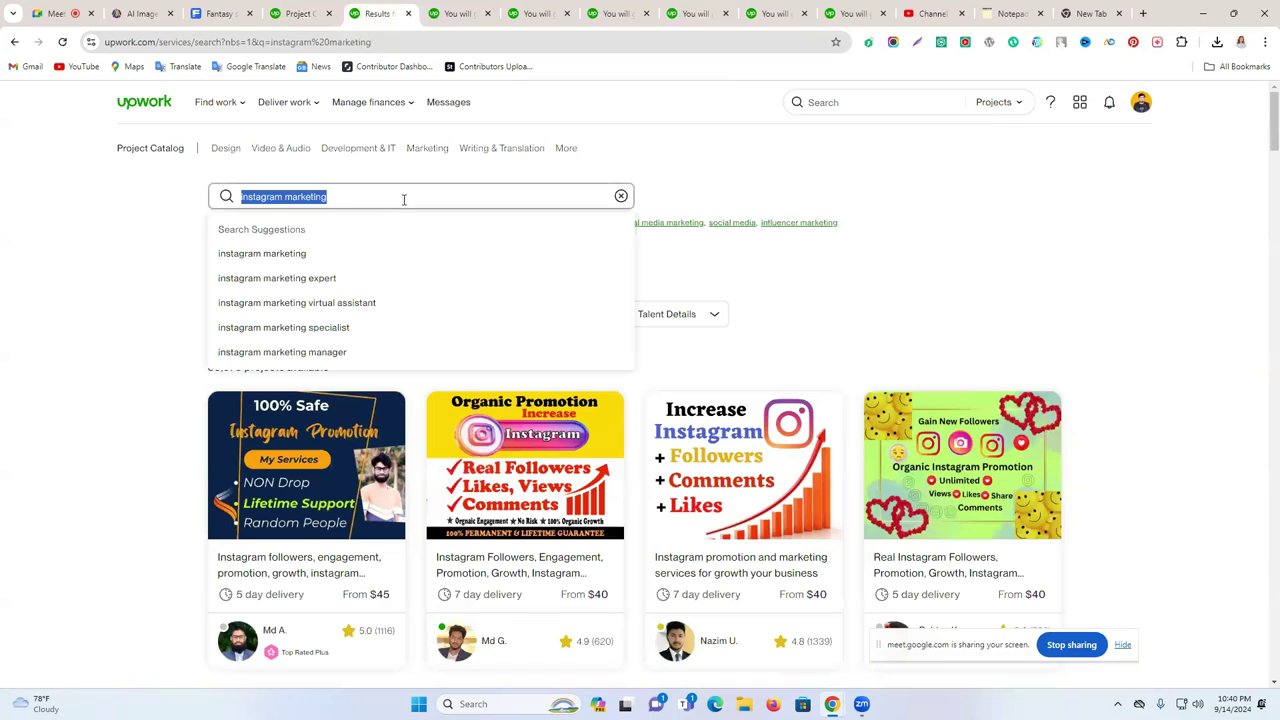
pyautogui.click(300, 13)
pyautogui.click(334, 516)
pyautogui.hotkey('ctrl', 'v')
pyautogui.press('Return')
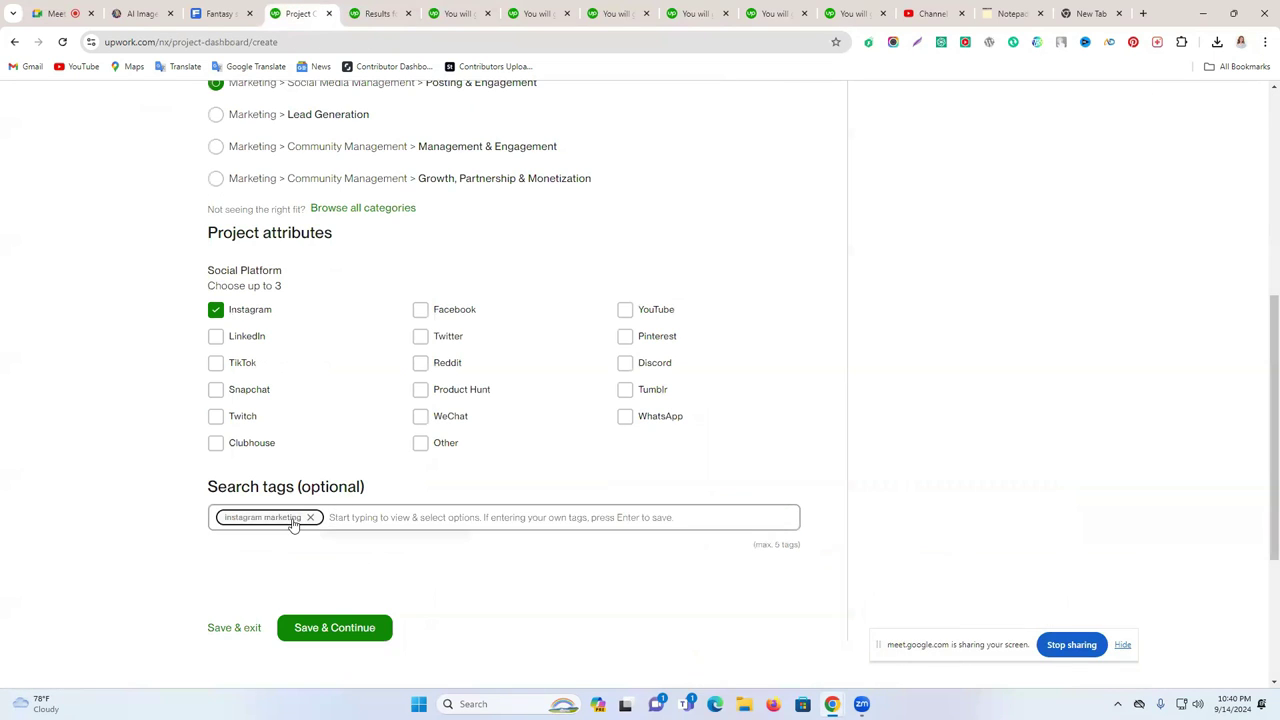
# - Copy the related search term "instagram marketing expert" from the results page and add it as a search tag in the project form
pyautogui.click(378, 13)
pyautogui.click(800, 192)
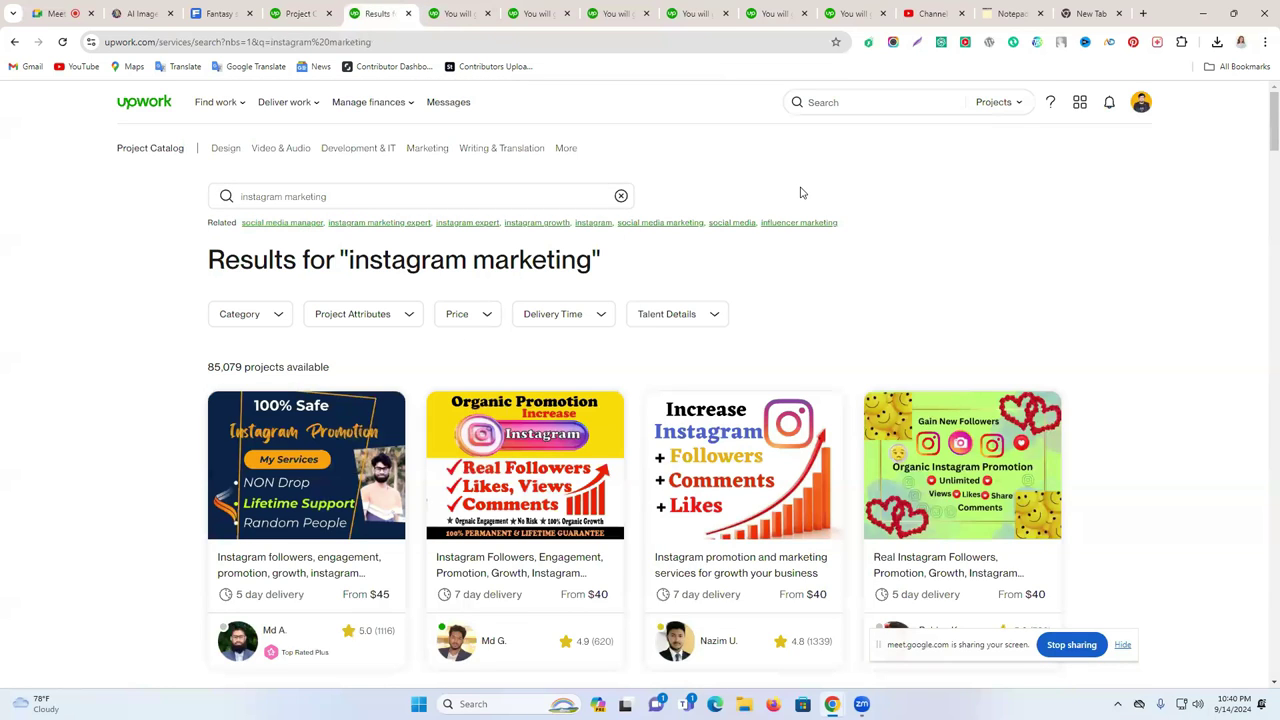
pyautogui.moveTo(327, 223); pyautogui.dragTo(433, 232)
pyautogui.hotkey('ctrl', 'c')
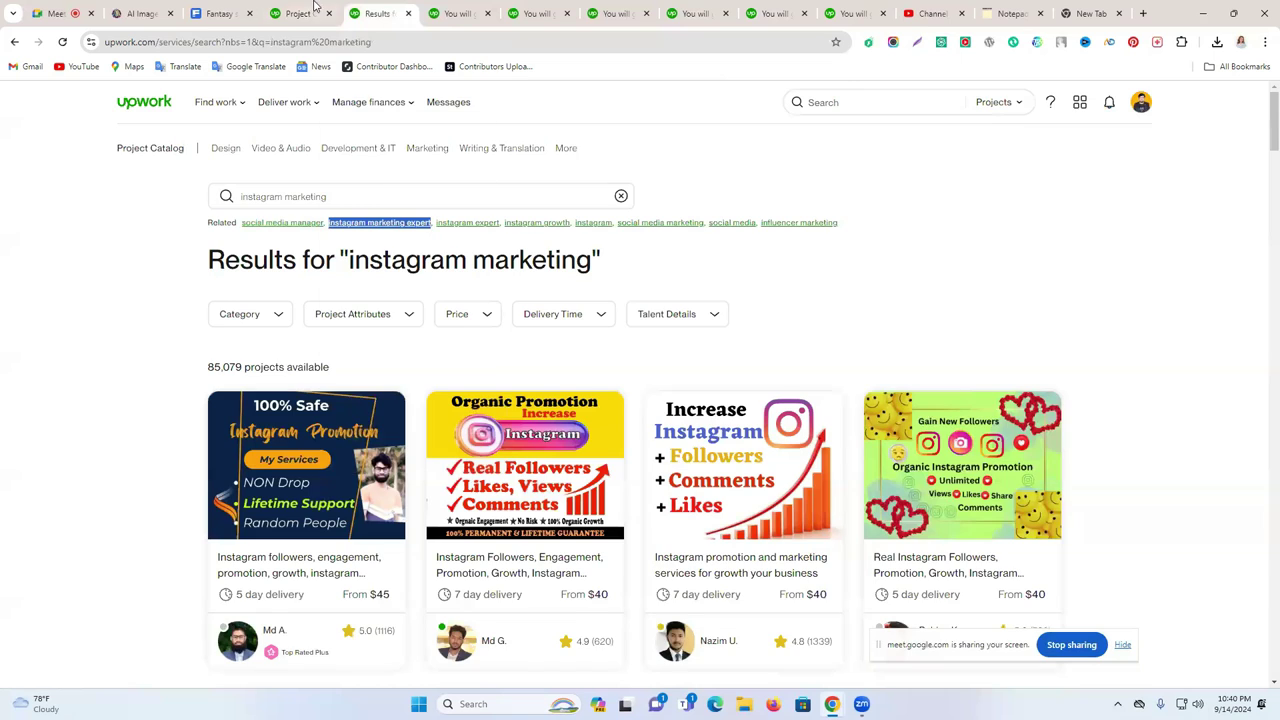
pyautogui.click(300, 13)
pyautogui.hotkey('ctrl', 'v')
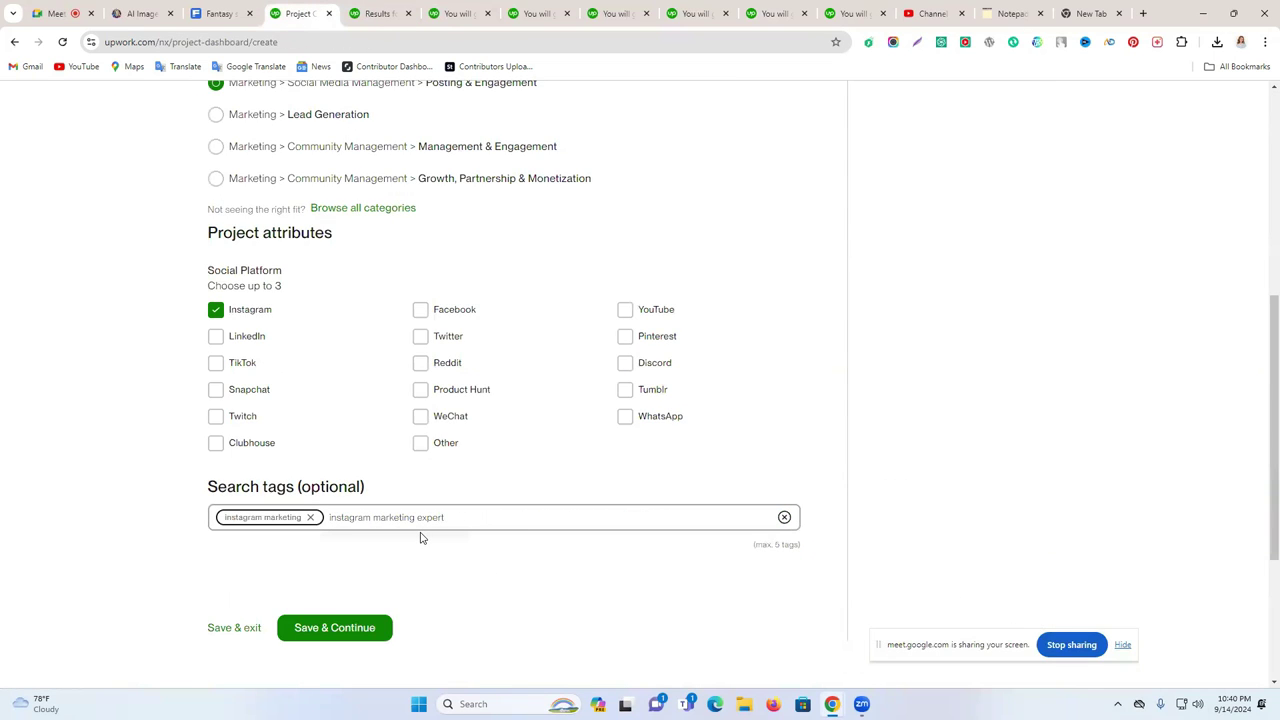
pyautogui.press('Return')
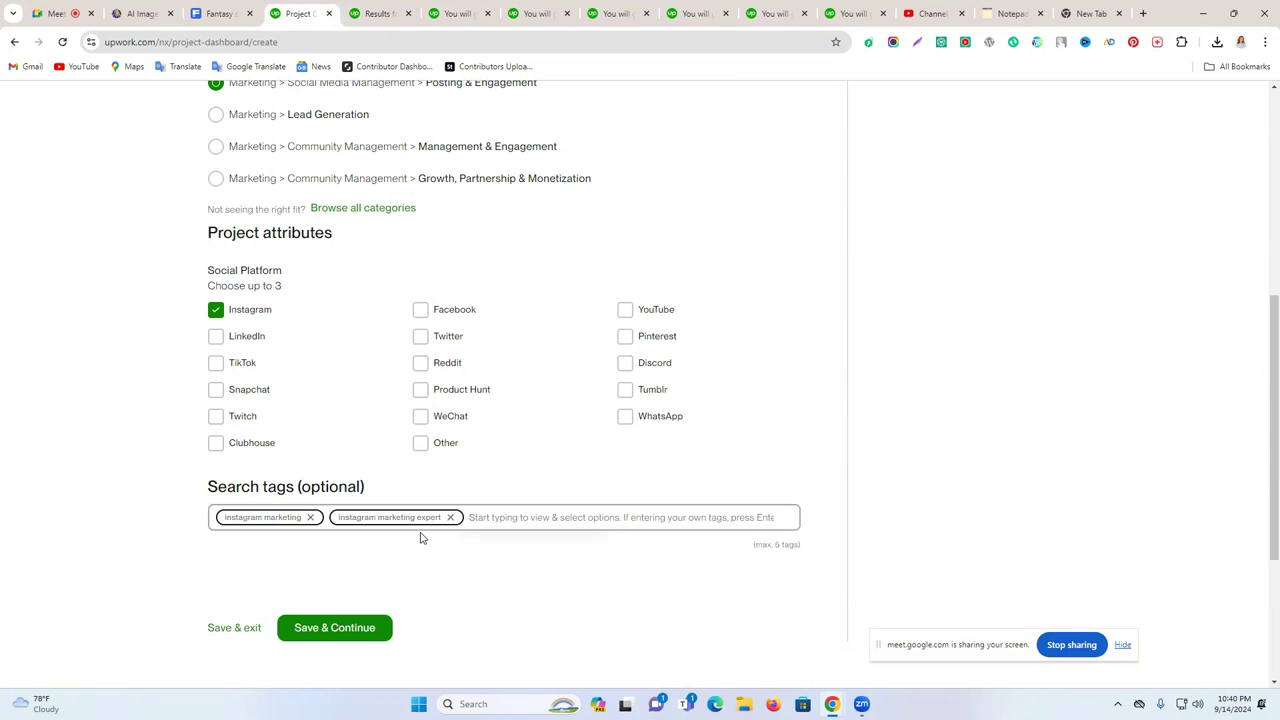
# - Add the related search term "instagram expert" from the results page as the third search tag
pyautogui.click(391, 10)
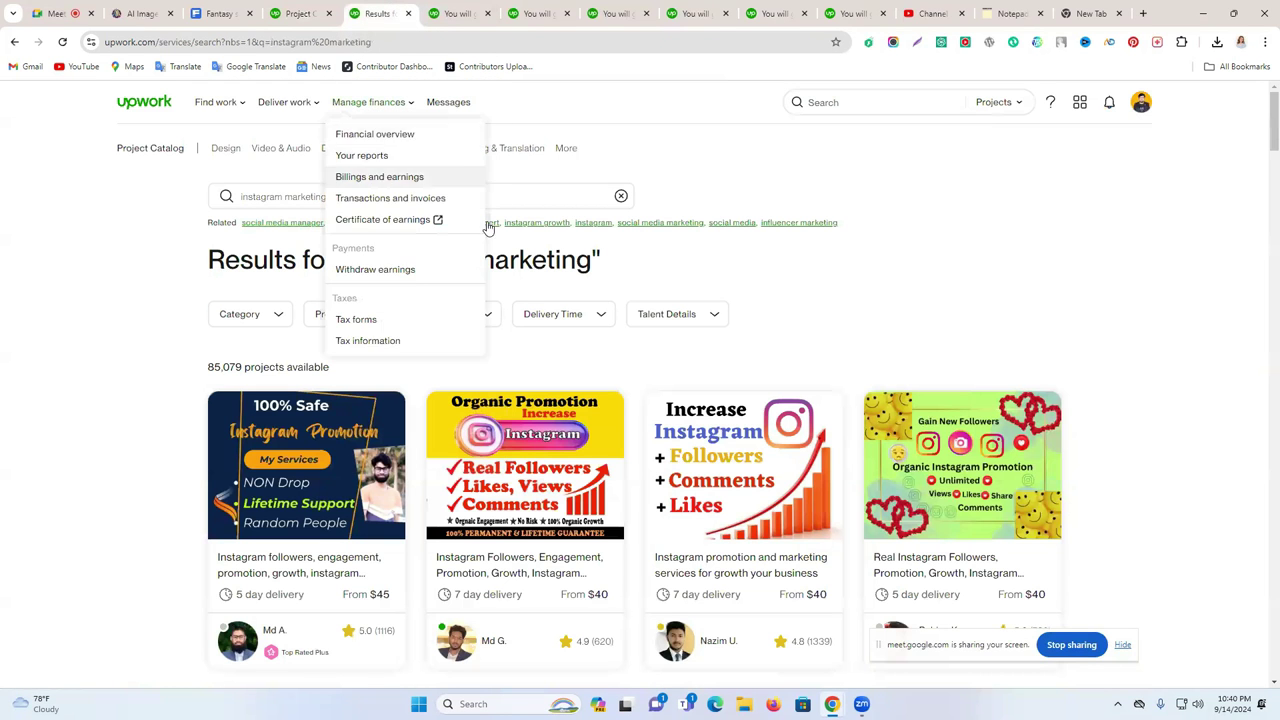
pyautogui.moveTo(436, 222); pyautogui.dragTo(492, 224)
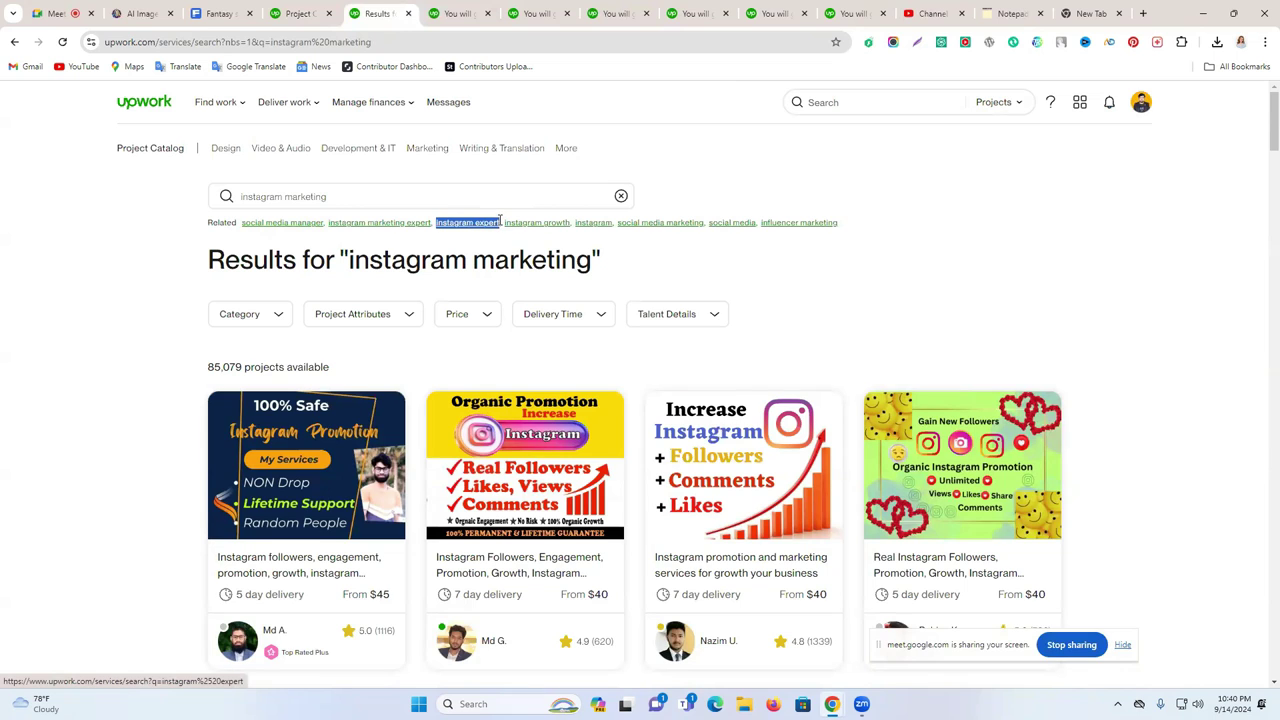
pyautogui.click(300, 13)
pyautogui.click(483, 527)
pyautogui.hotkey('ctrl', 'v')
pyautogui.press('Return')
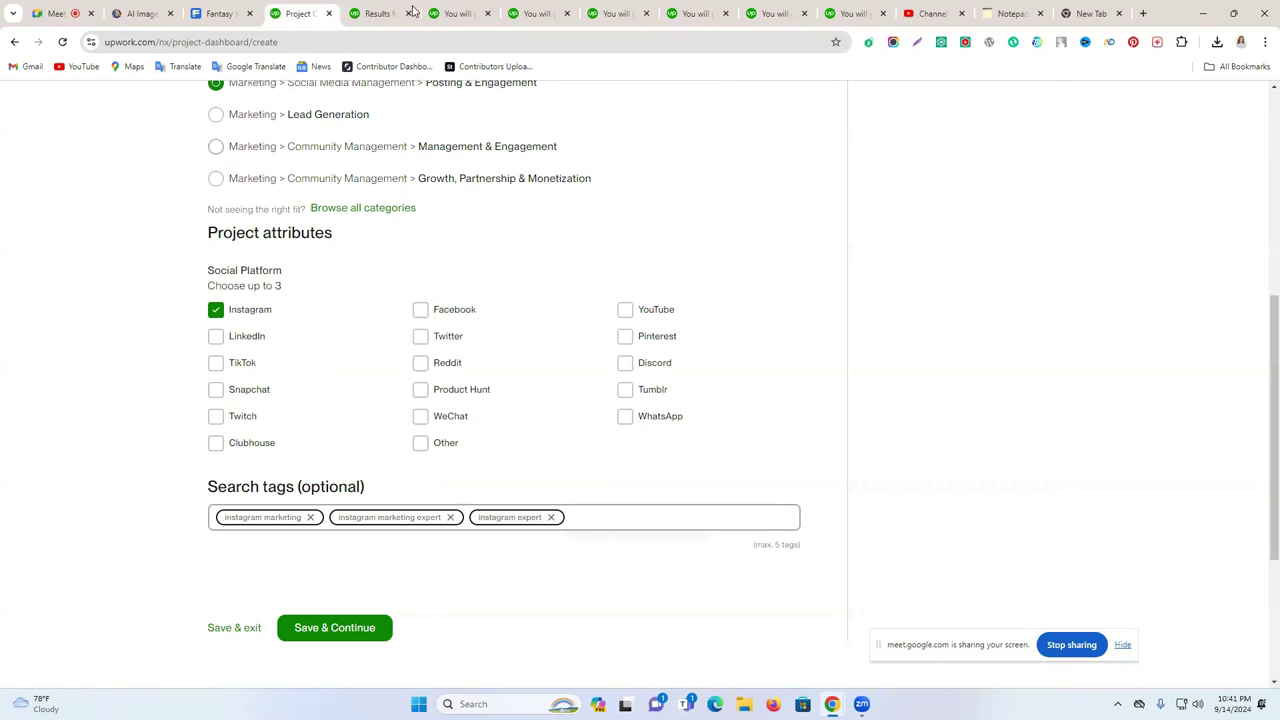
# - Add the related search term "instagram growth" from the results page as the fourth search tag
pyautogui.click(445, 8)
pyautogui.click(359, 9)
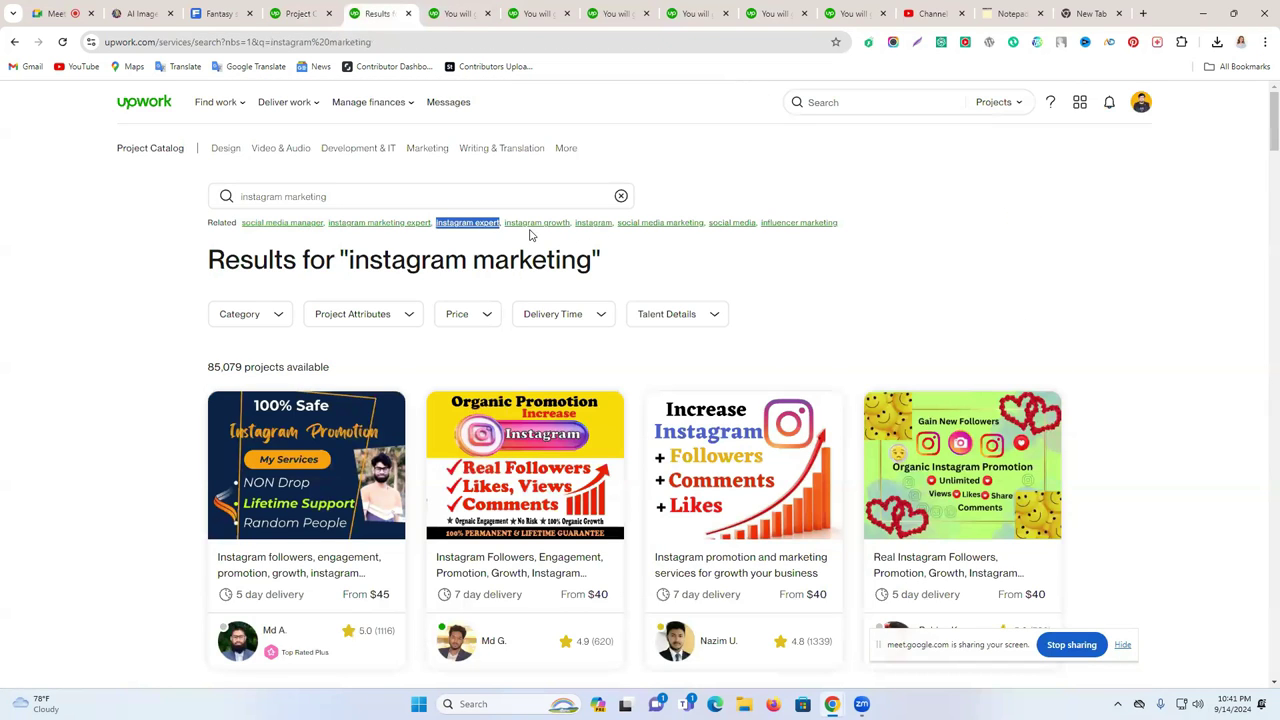
pyautogui.moveTo(503, 227); pyautogui.dragTo(571, 228)
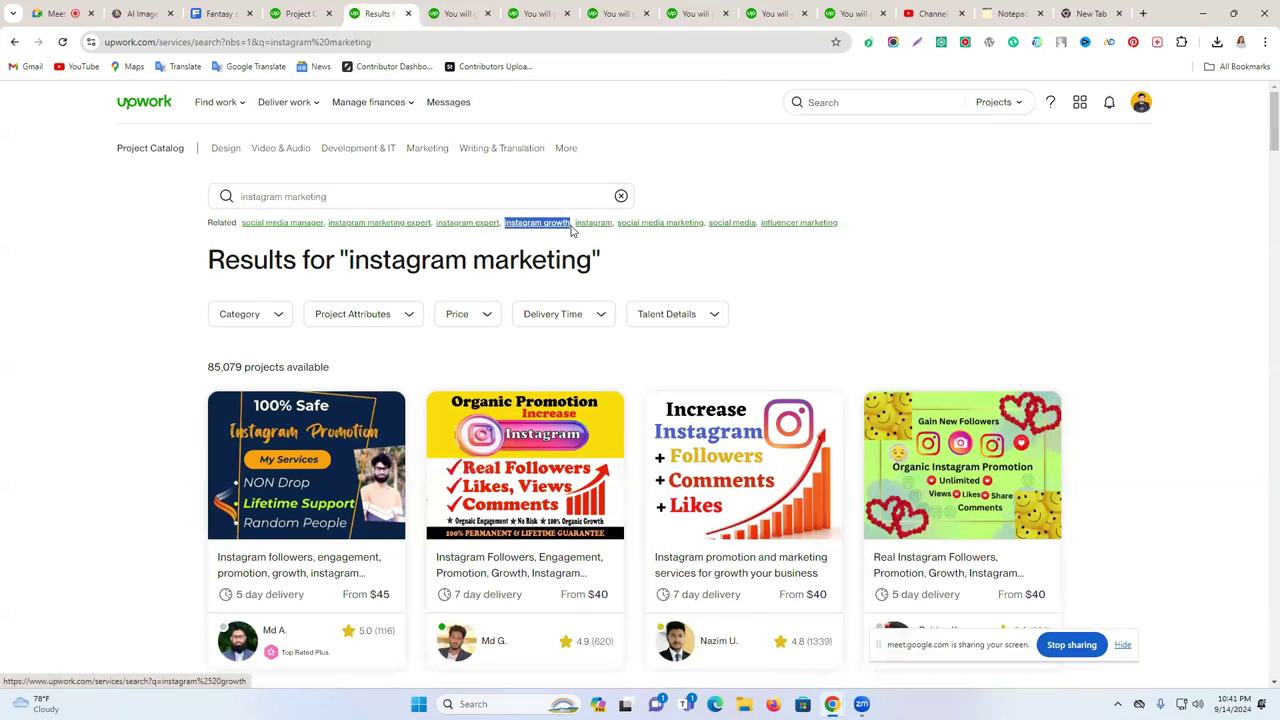
pyautogui.click(338, 8)
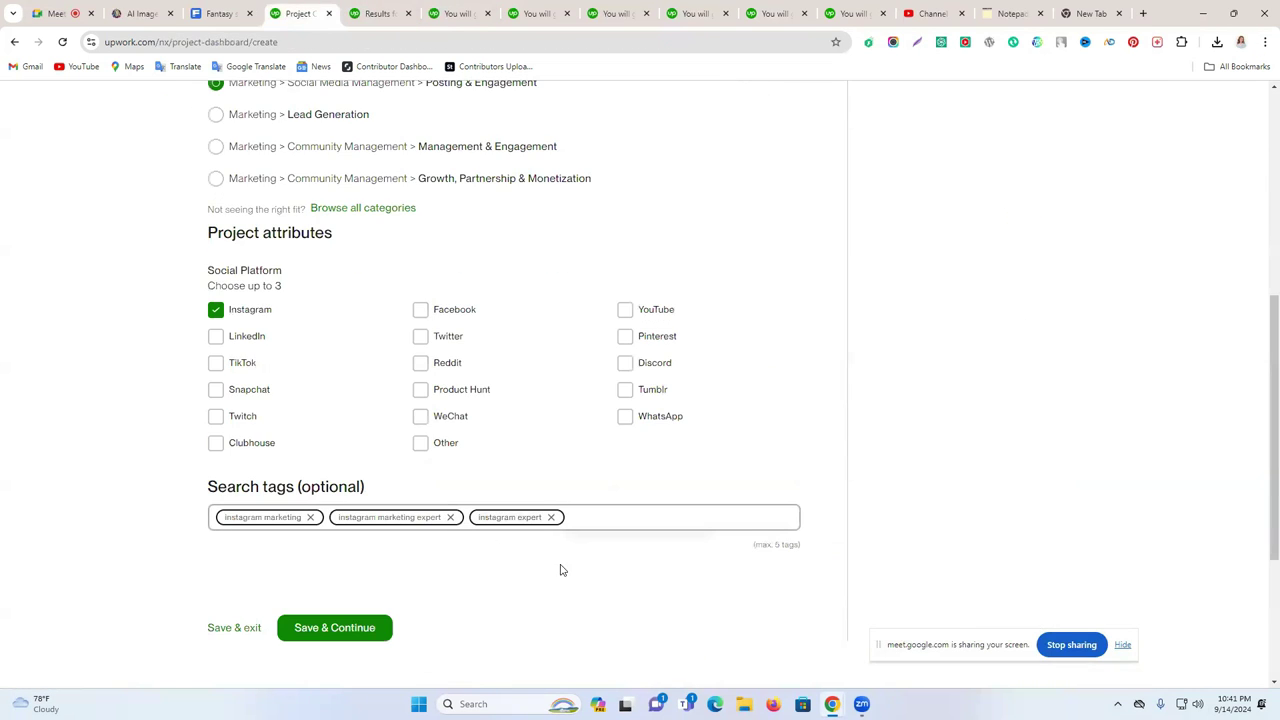
pyautogui.hotkey('ctrl', 'v')
pyautogui.press('Return')
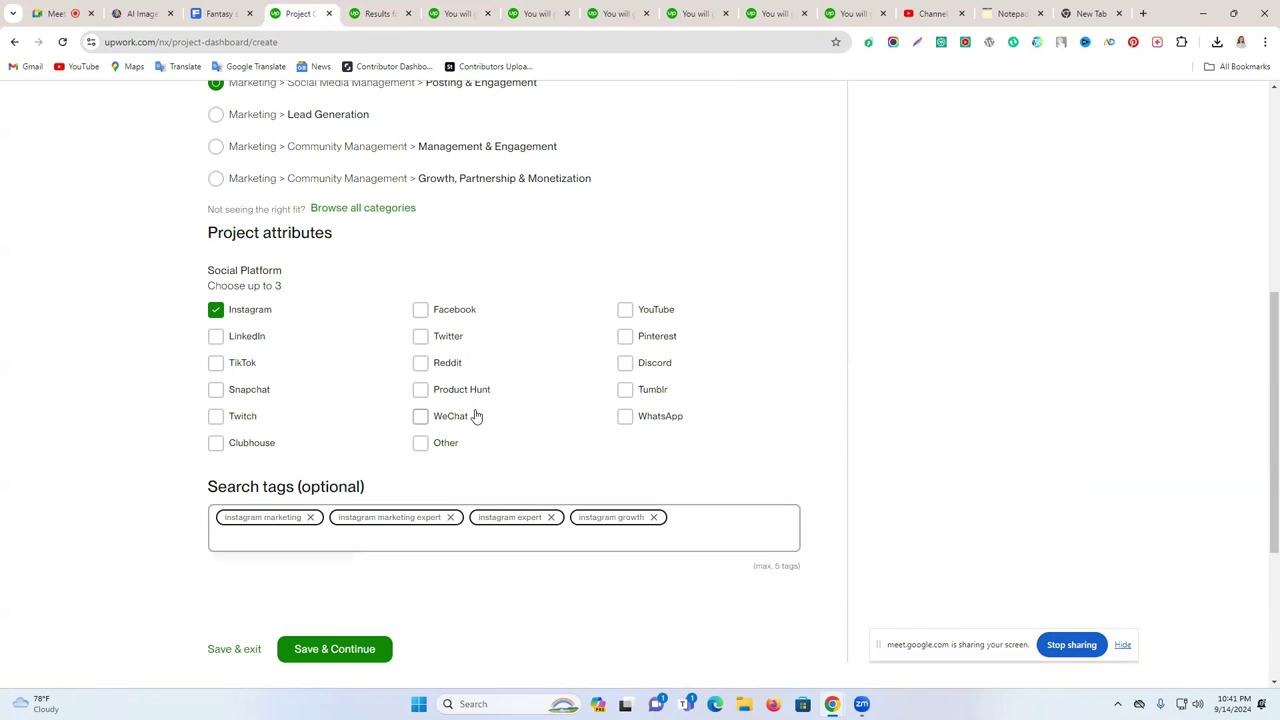
# - Copy the related search term "social media manager" from the results page and add it as the fifth search tag
pyautogui.click(381, 11)
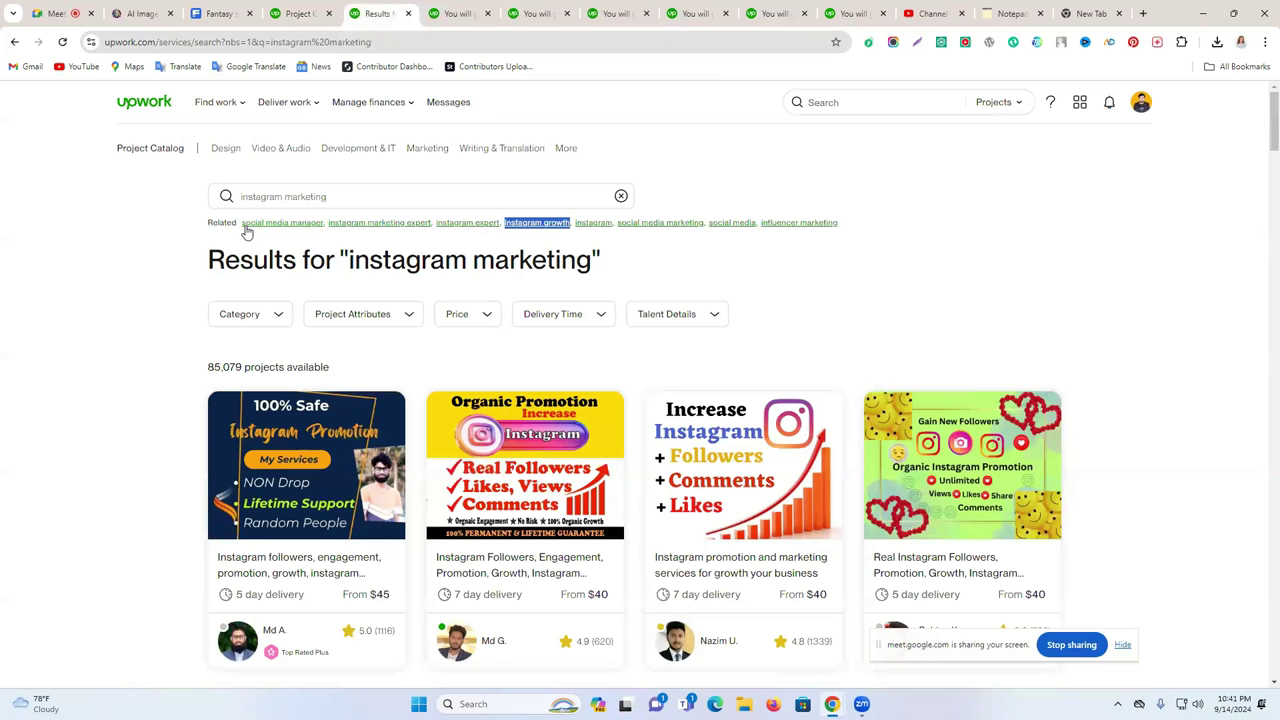
pyautogui.moveTo(241, 223); pyautogui.dragTo(322, 219)
pyautogui.hotkey('ctrl', 'c')
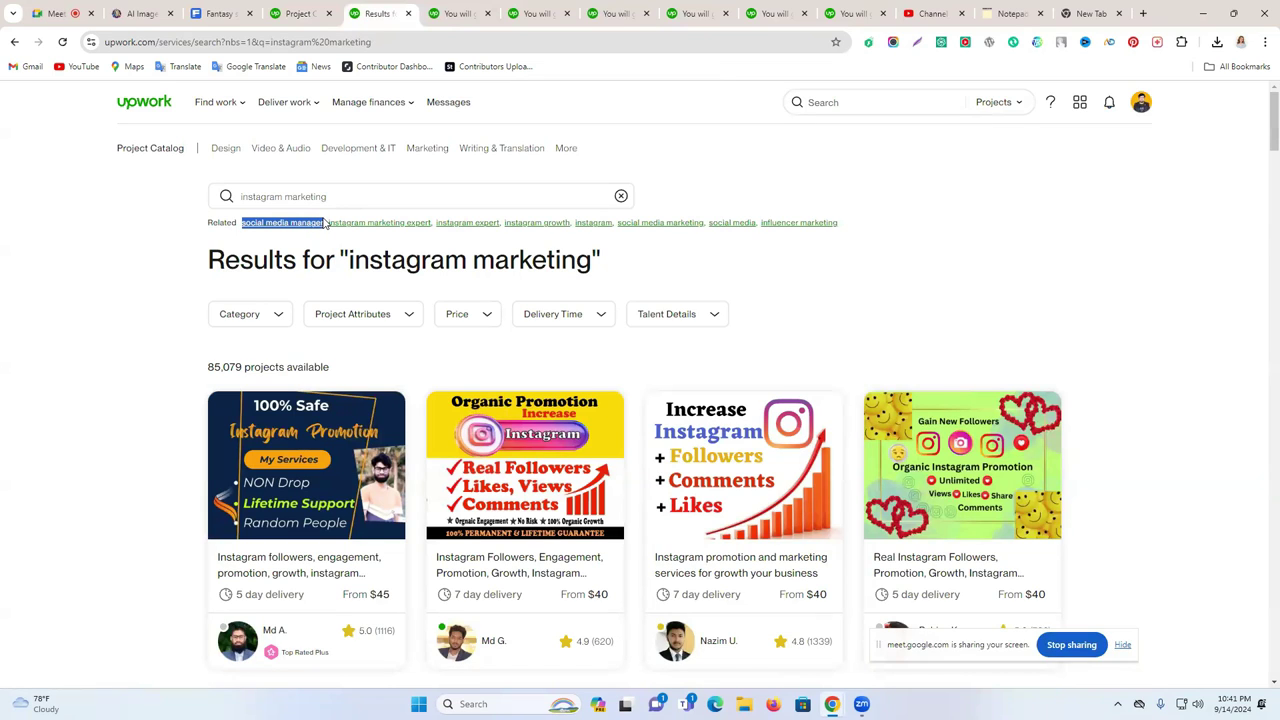
pyautogui.click(316, 10)
pyautogui.hotkey('ctrl', 'v')
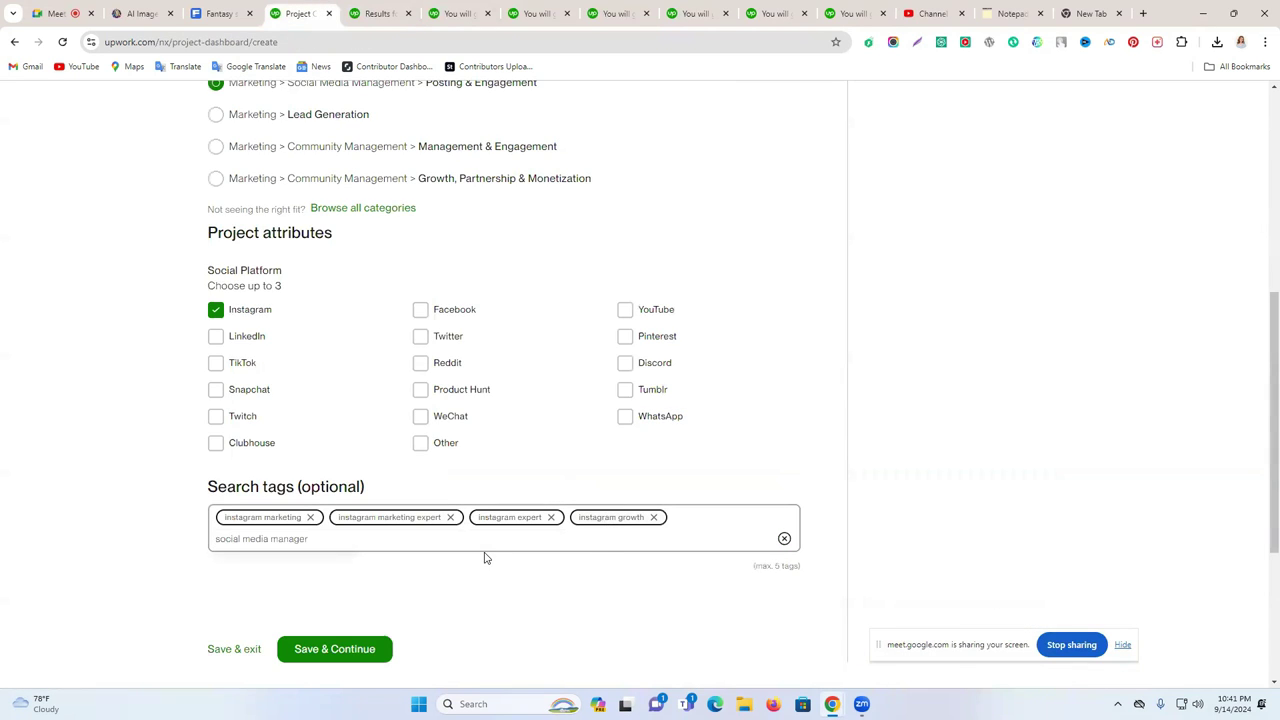
pyautogui.press('Return')
pyautogui.scroll(-1, 437, 398)
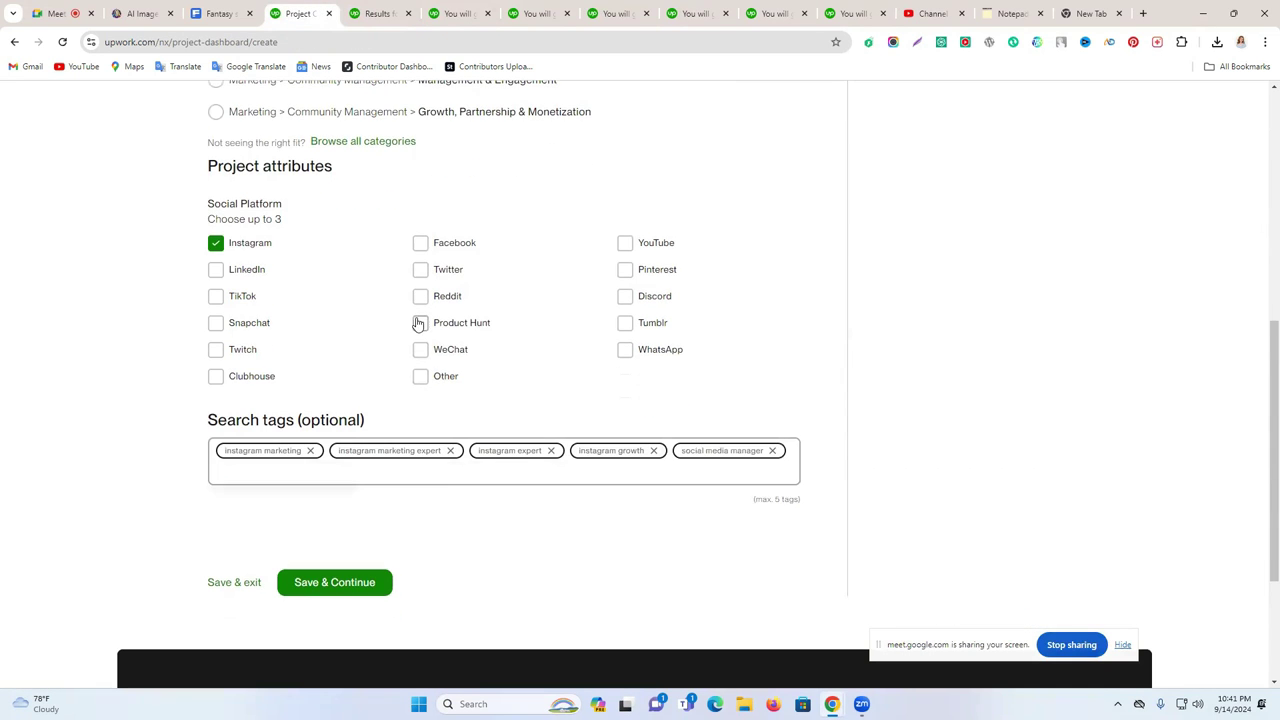
pyautogui.scroll(5, 611, 288)
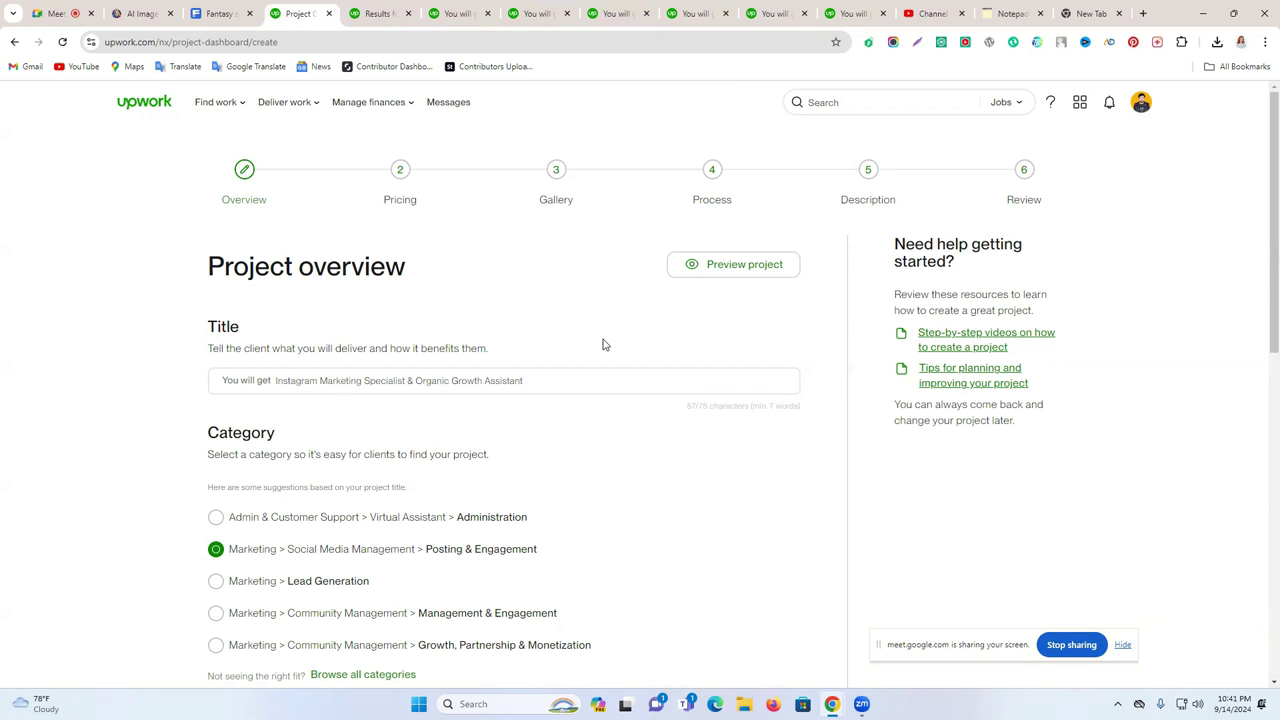
pyautogui.scroll(-5, 557, 417)
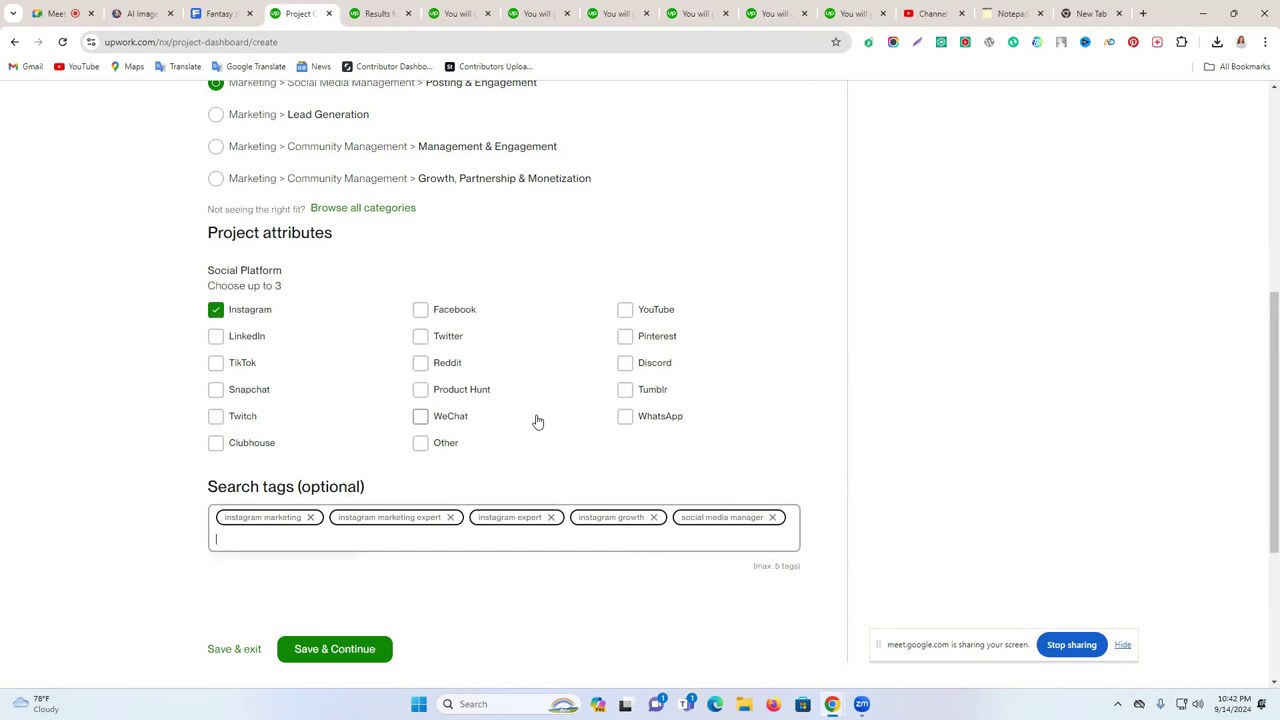
# - Try to enter a sixth search tag starting with "instagra", and clear the entry again
pyautogui.moveTo(328, 537)
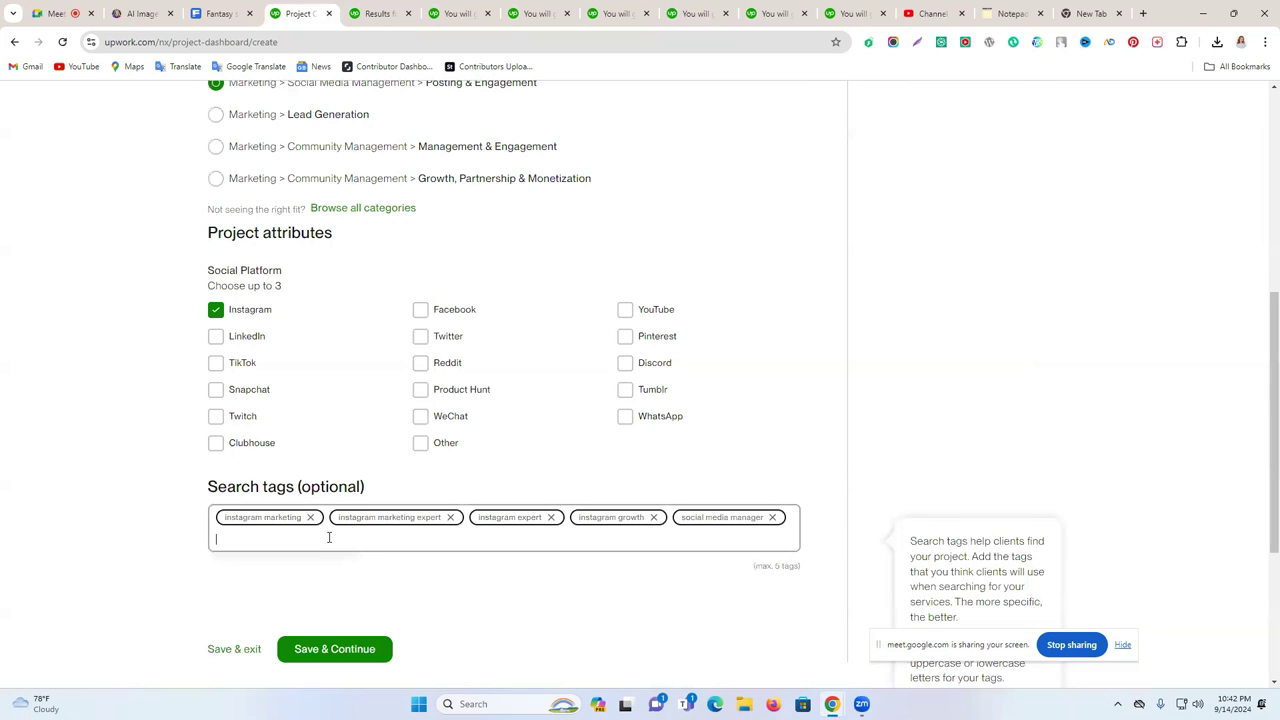
pyautogui.write('ins')
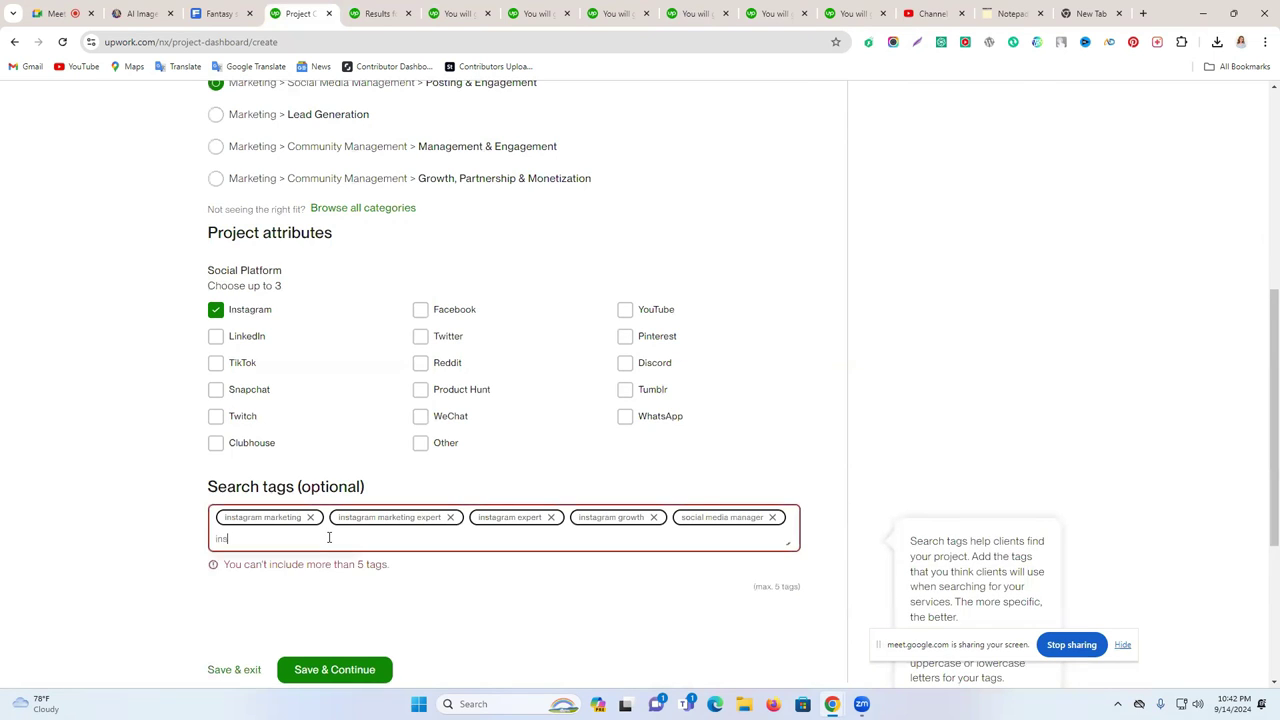
pyautogui.write('tagra')
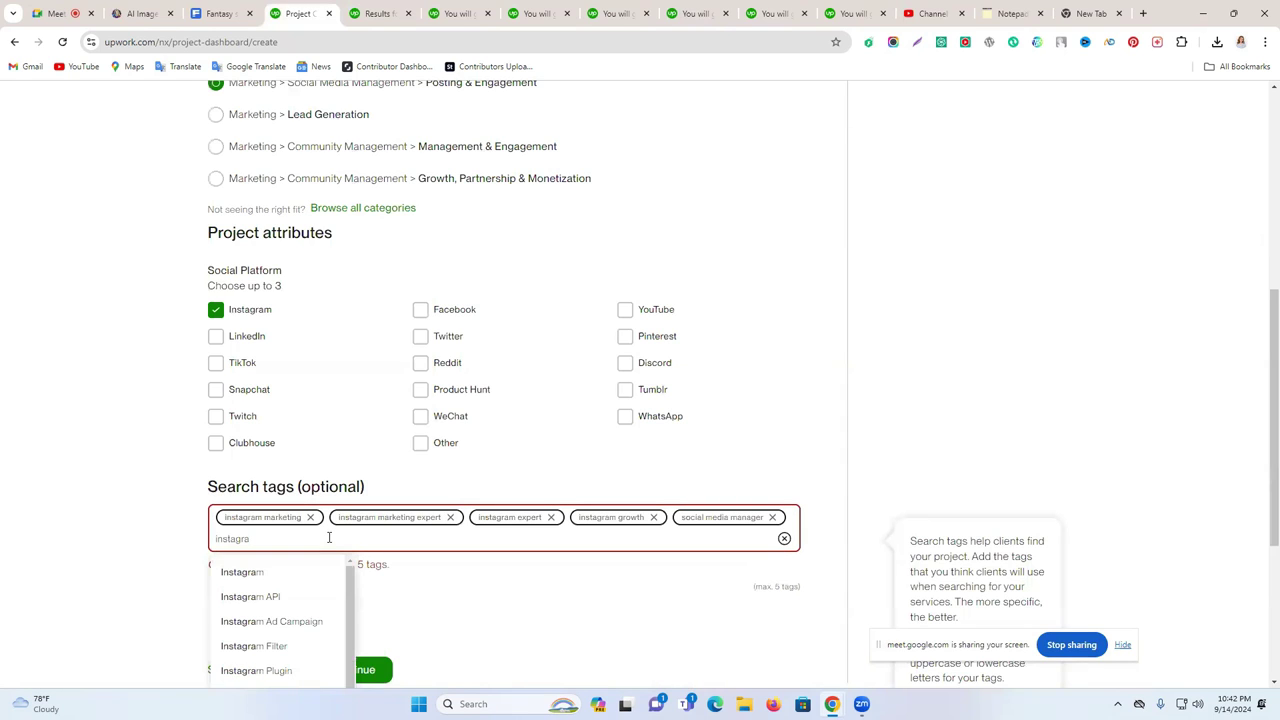
pyautogui.press('BackSpace')
pyautogui.press('BackSpace')
pyautogui.press('BackSpace')
pyautogui.press('BackSpace')
pyautogui.press('BackSpace')
pyautogui.press('BackSpace')
pyautogui.press('BackSpace')
pyautogui.press('BackSpace')
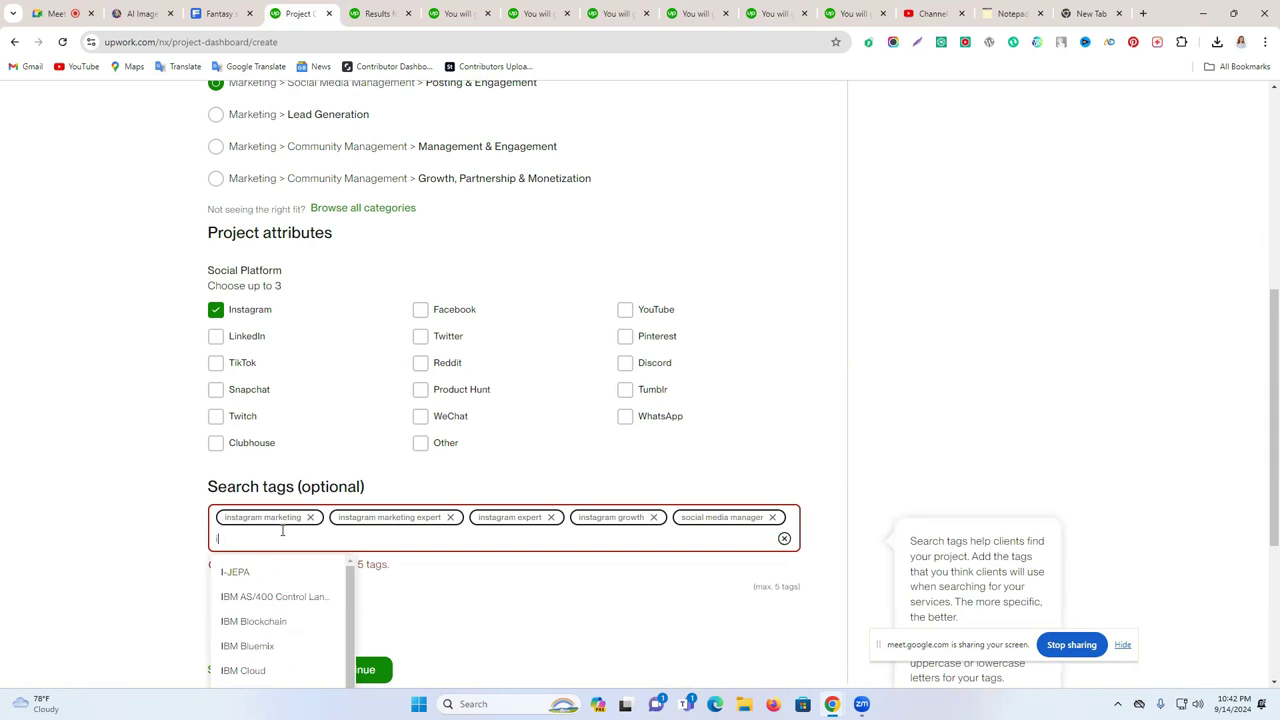
pyautogui.scroll(-2, 966, 423)
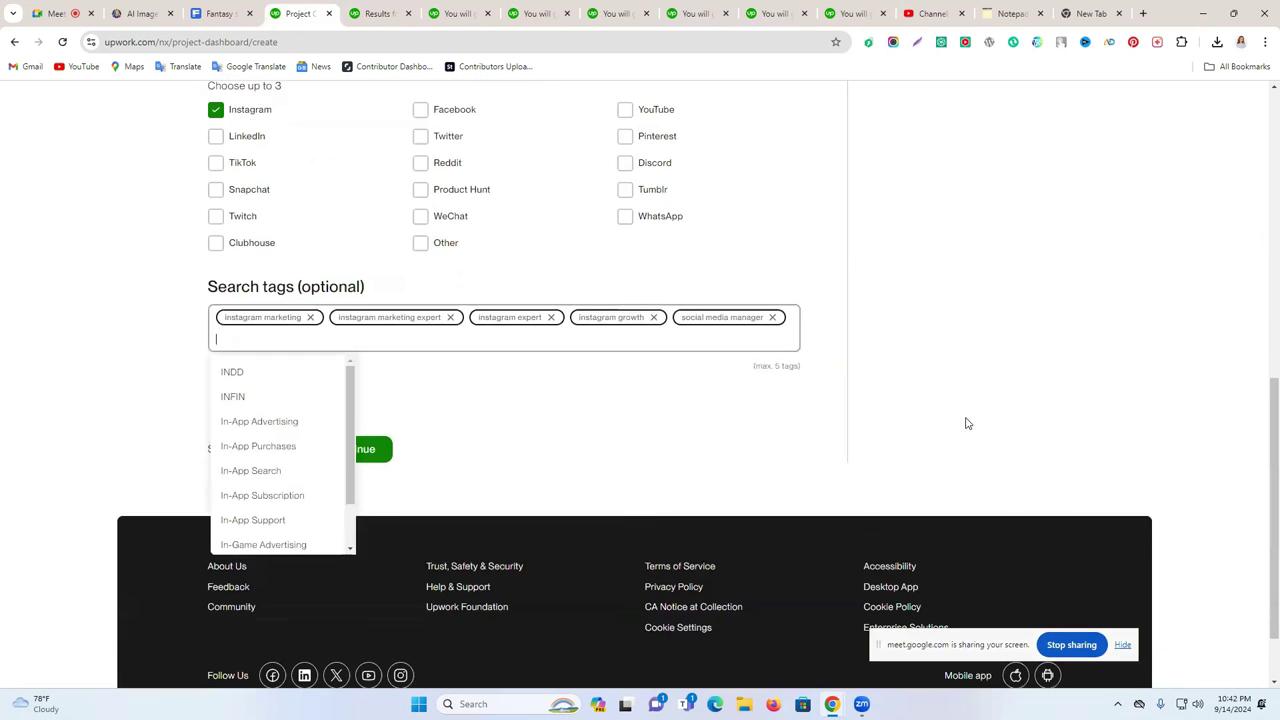
pyautogui.scroll(1, 386, 389)
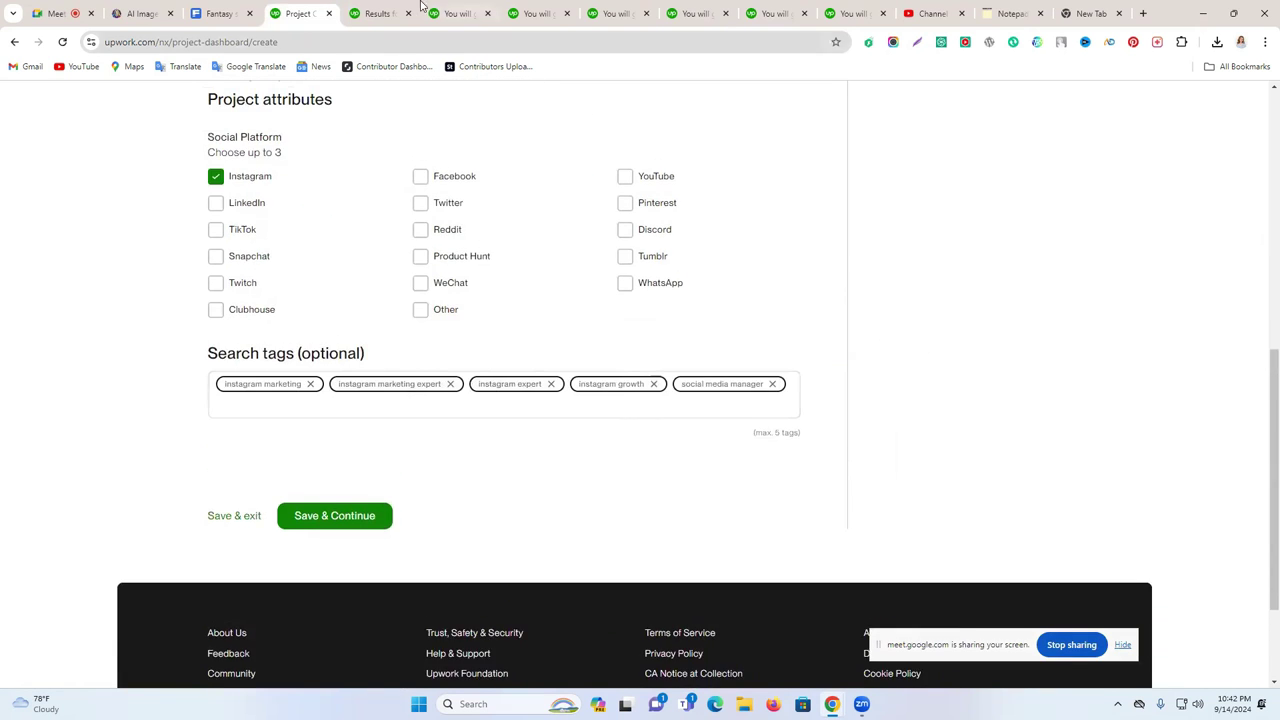
# - Review the related search terms on the Instagram marketing results page, and check the filled-in project overview form against them
pyautogui.click(390, 12)
pyautogui.moveTo(180, 222); pyautogui.dragTo(575, 248)
pyautogui.click(613, 255)
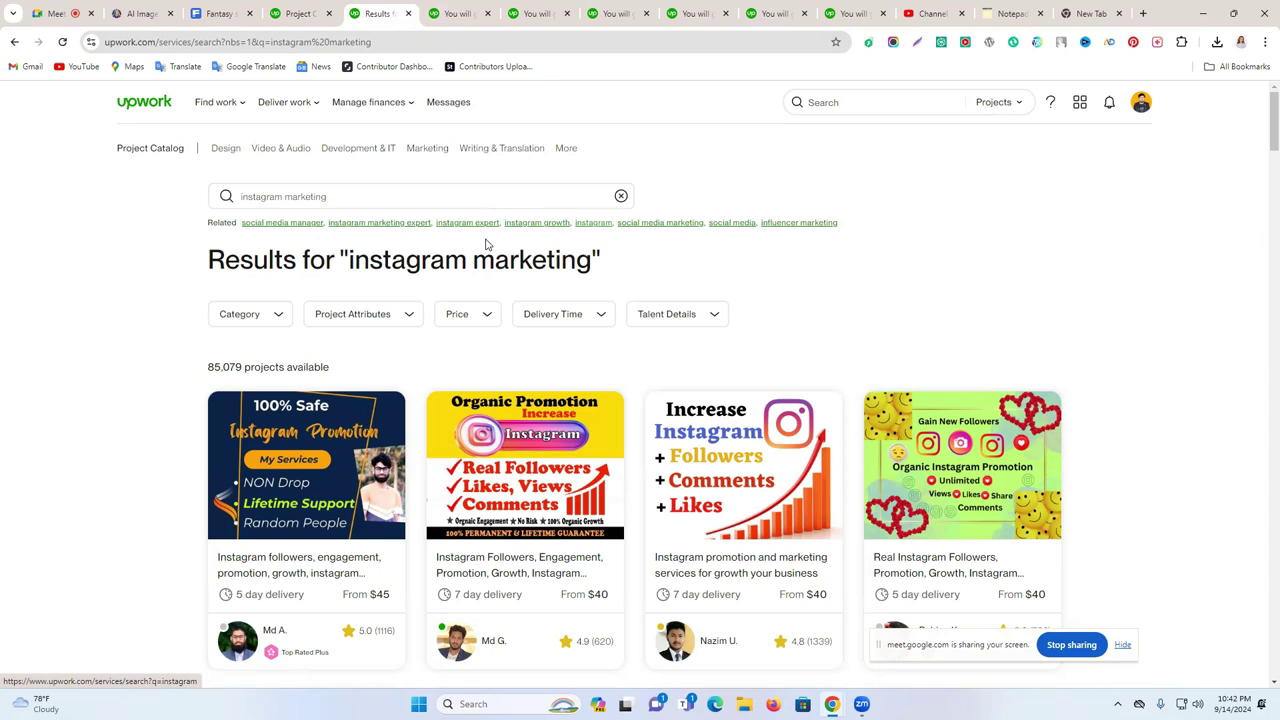
pyautogui.moveTo(243, 222); pyautogui.dragTo(322, 224)
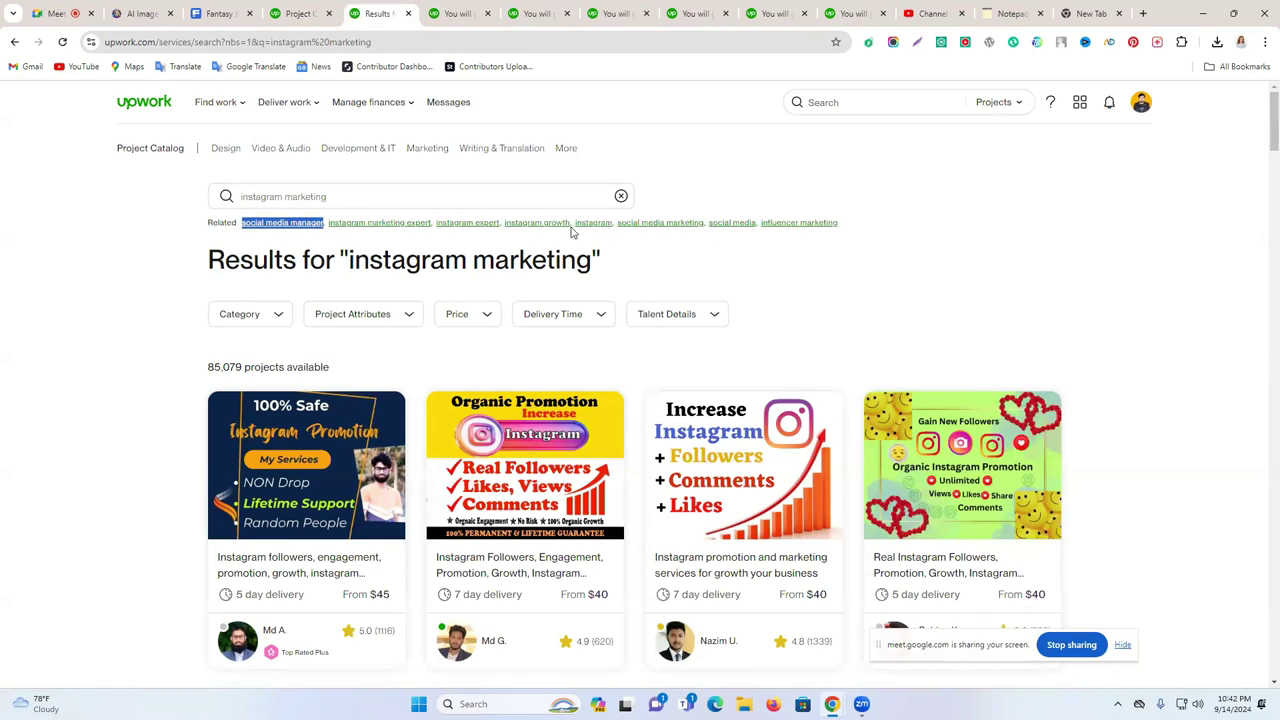
pyautogui.click(918, 234)
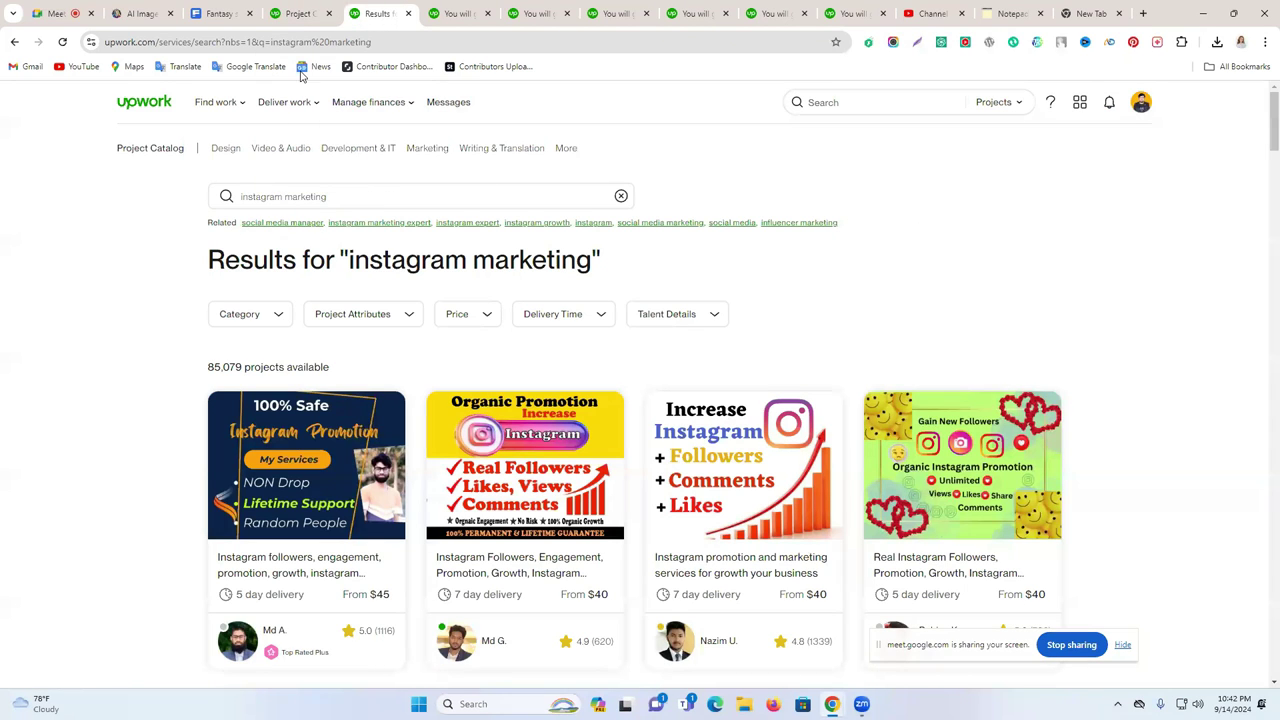
pyautogui.click(300, 13)
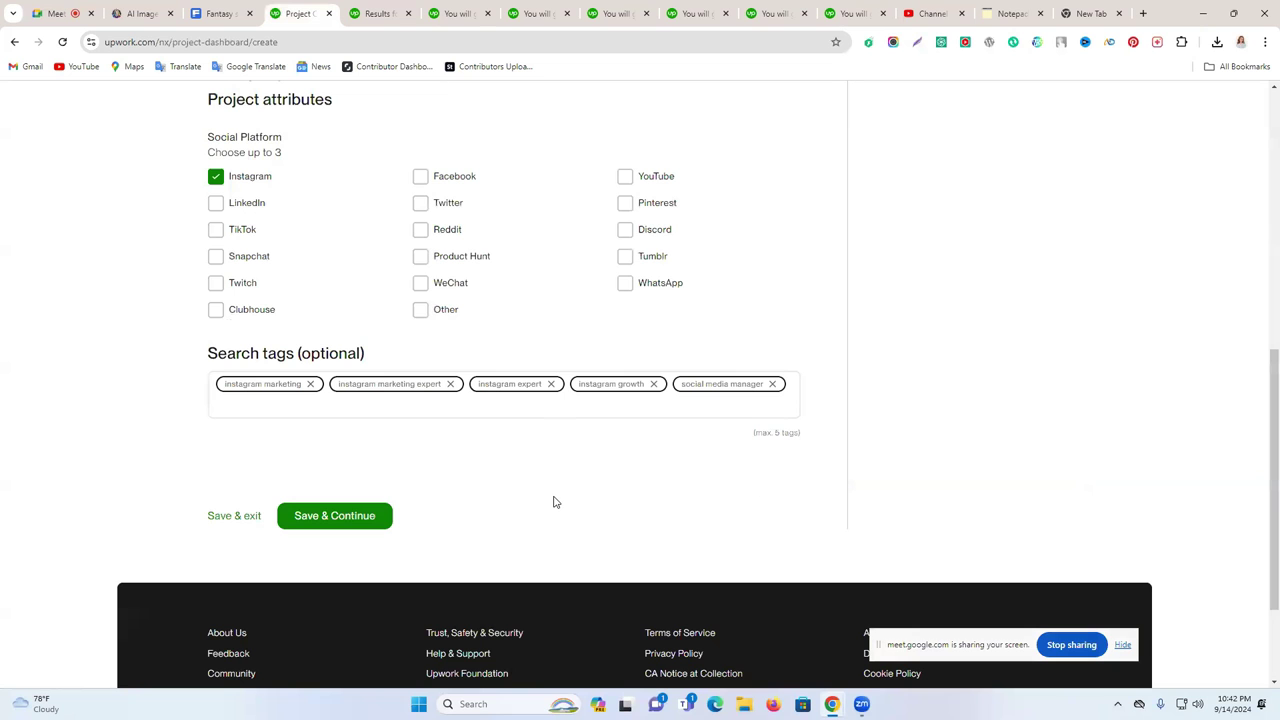
pyautogui.scroll(8, 571, 508)
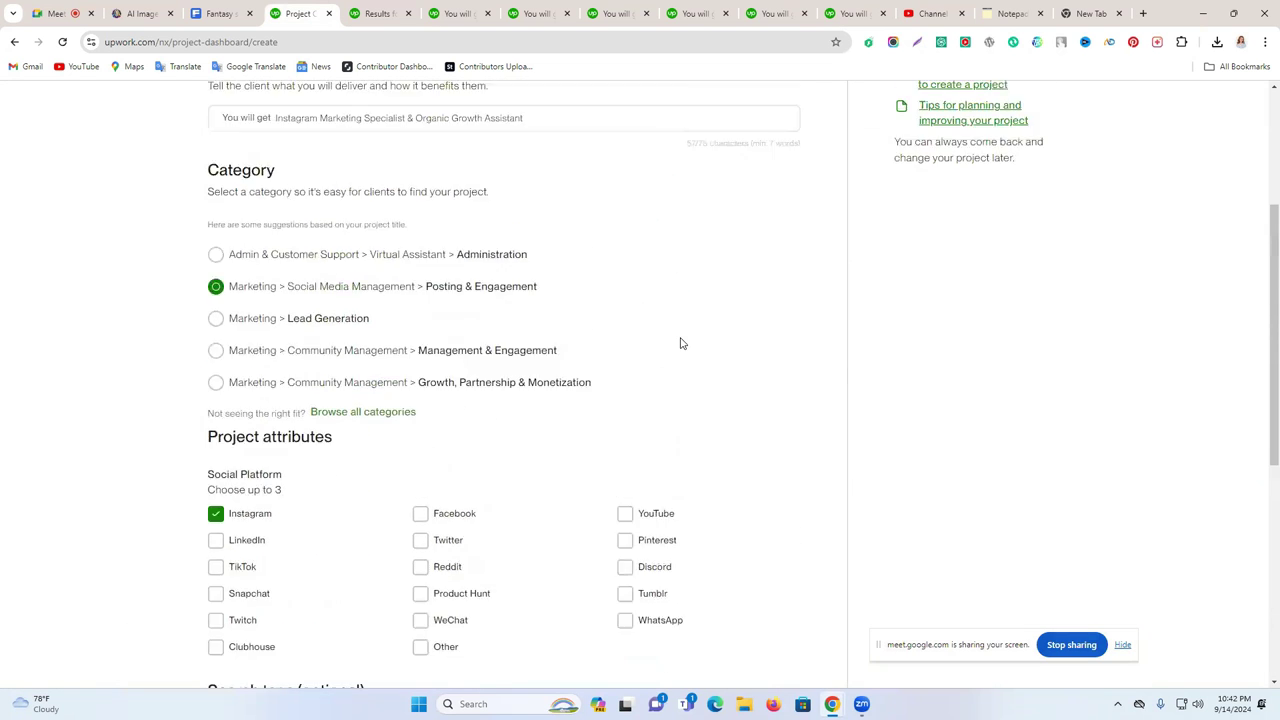
pyautogui.scroll(-5, 679, 345)
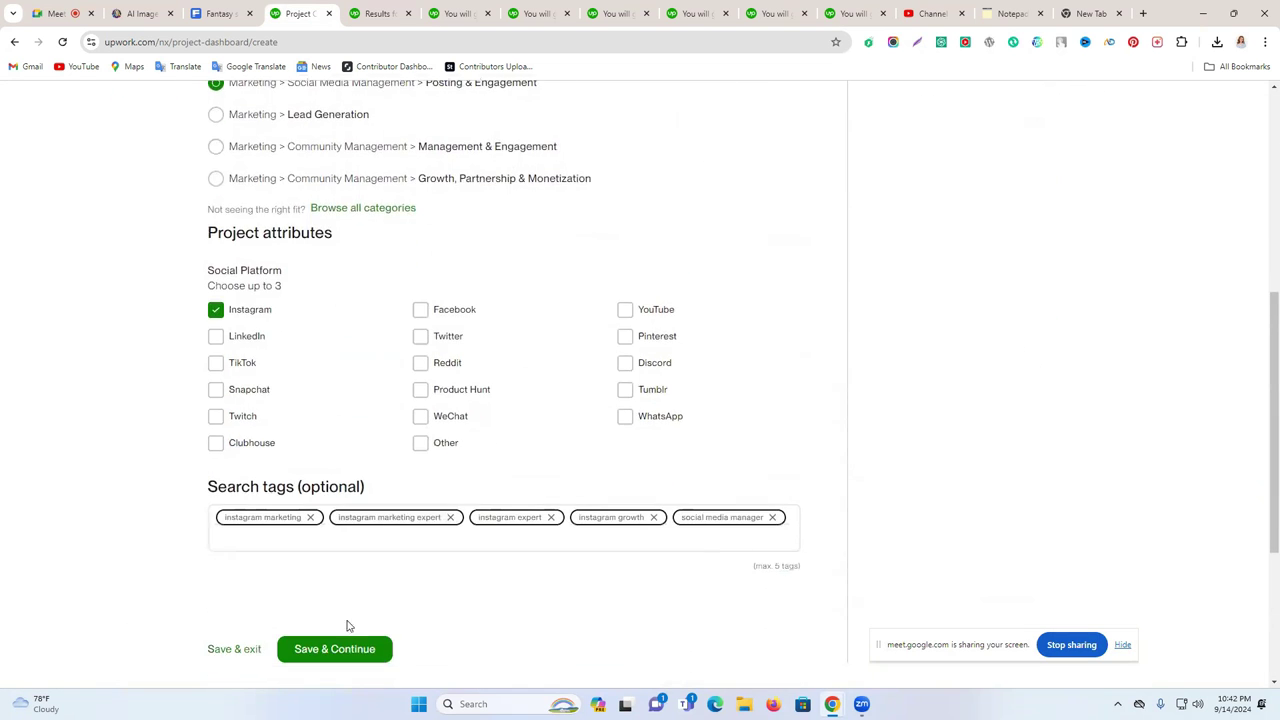
# - Save the project overview, continue to the pricing stage, and look over the empty fields of the three pricing tiers
pyautogui.click(337, 651)
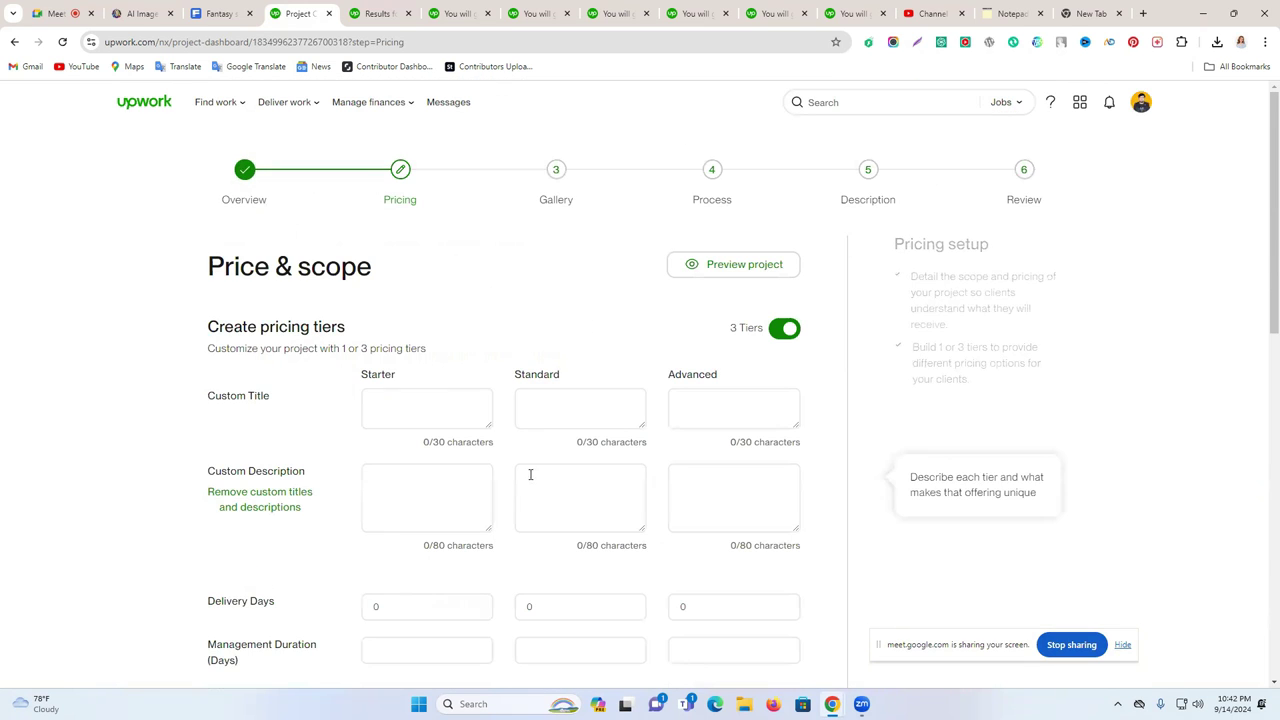
pyautogui.scroll(-2, 394, 397)
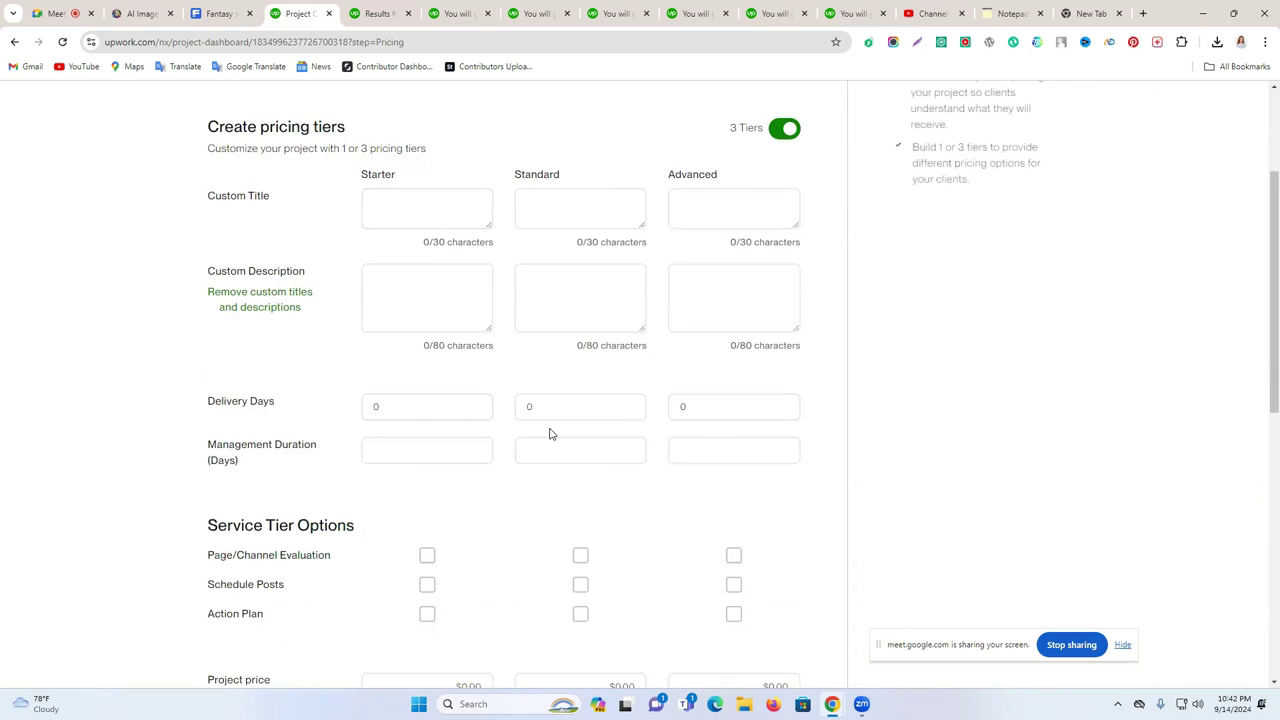
pyautogui.scroll(1, 549, 433)
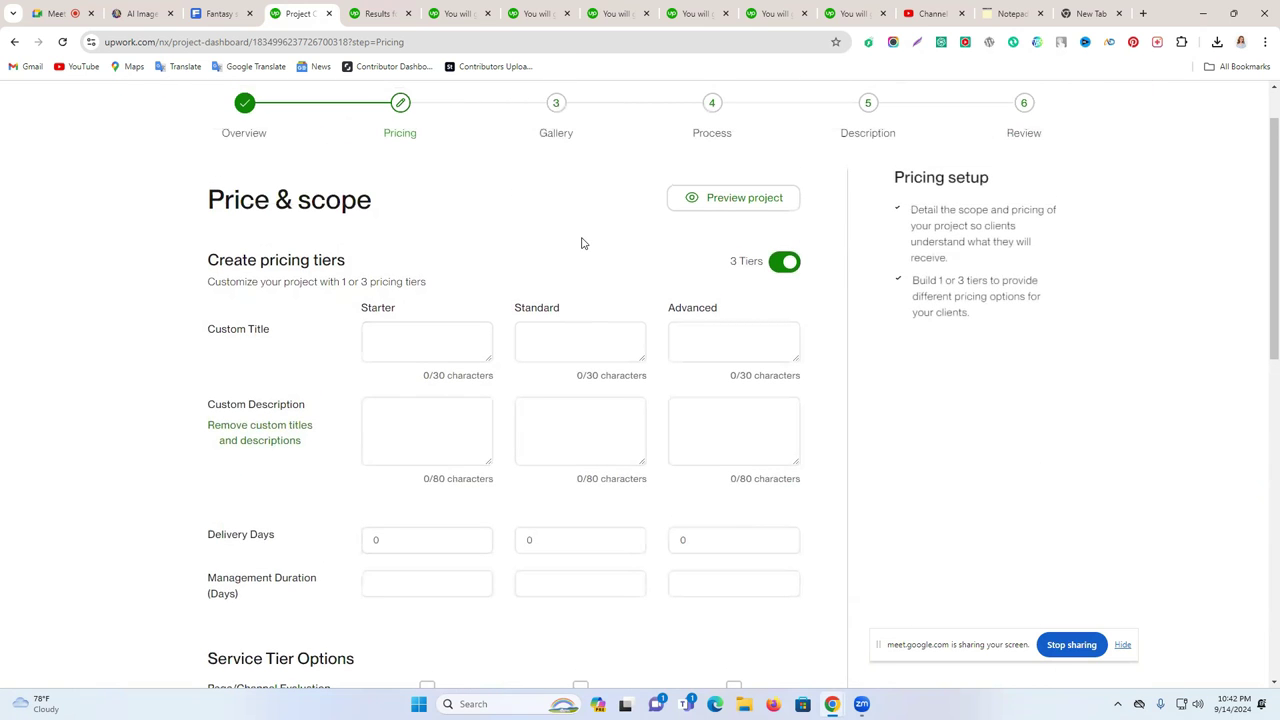
pyautogui.click(442, 332)
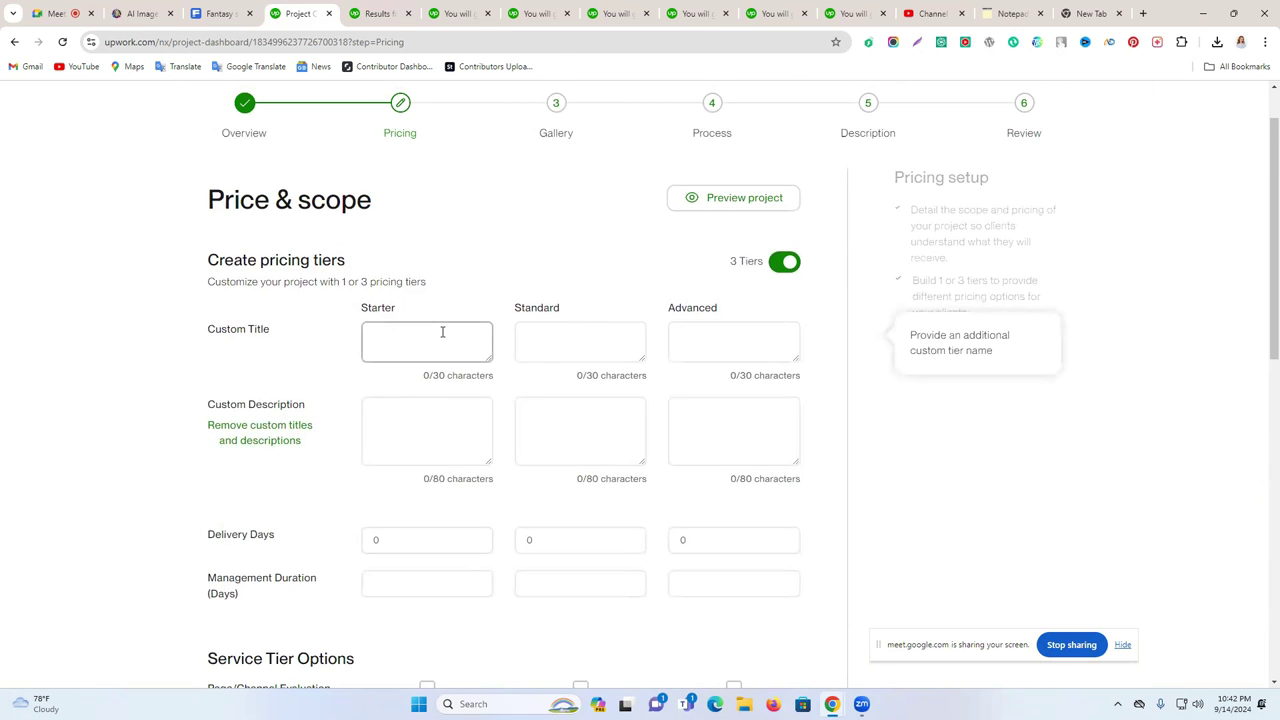
pyautogui.scroll(-1, 442, 332)
# - Examine how the competing Instagram marketing listings word the titles and descriptions of their Starter service tiers
pyautogui.click(380, 13)
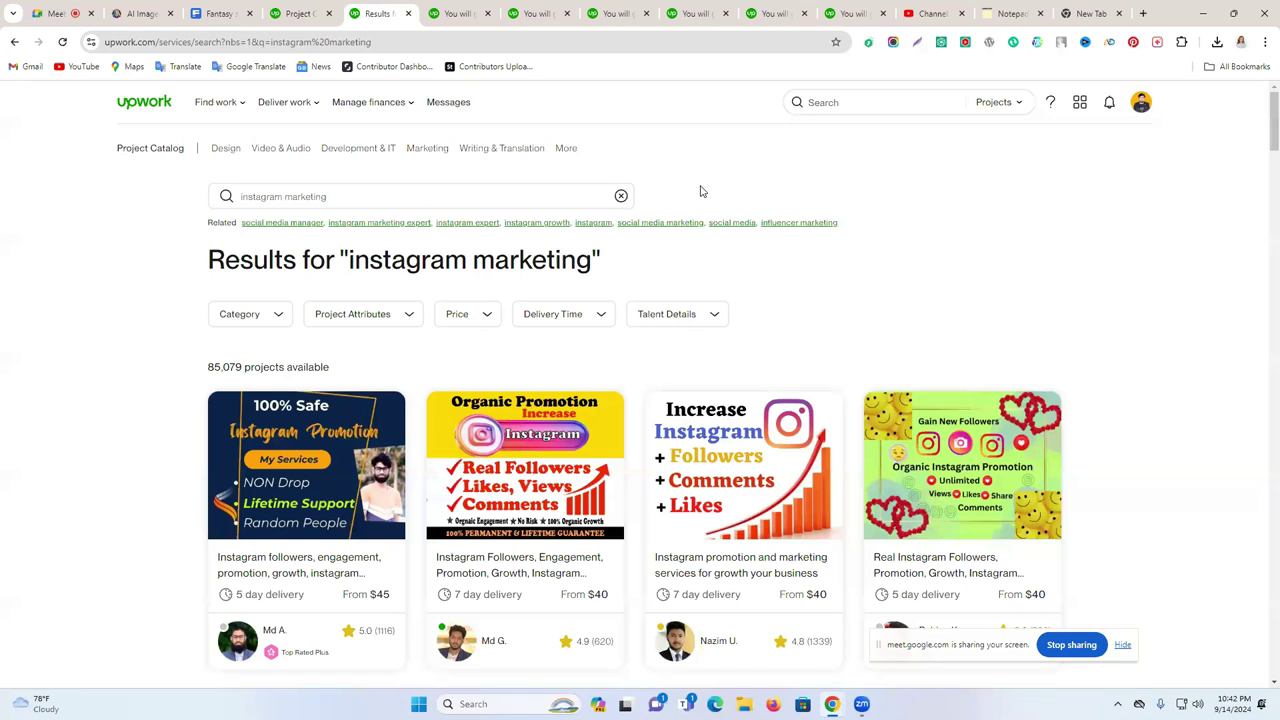
pyautogui.click(437, 12)
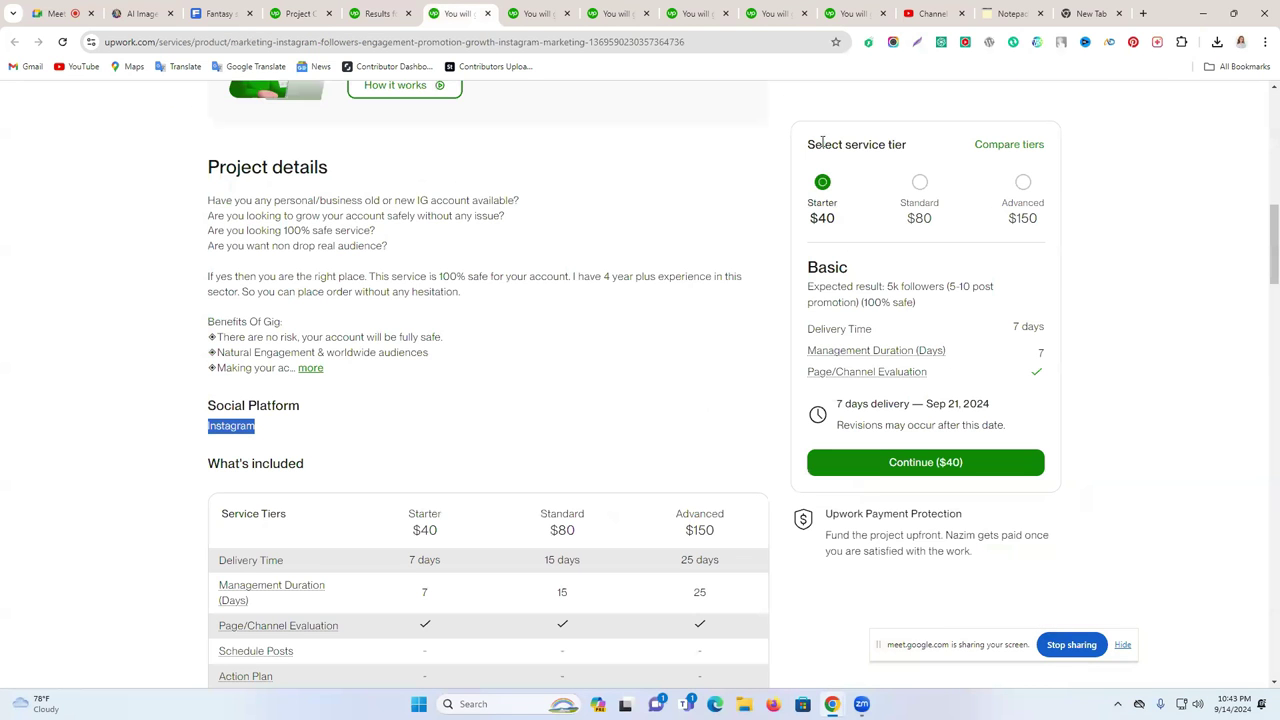
pyautogui.moveTo(815, 144); pyautogui.dragTo(921, 155)
pyautogui.tripleClick(868, 142)
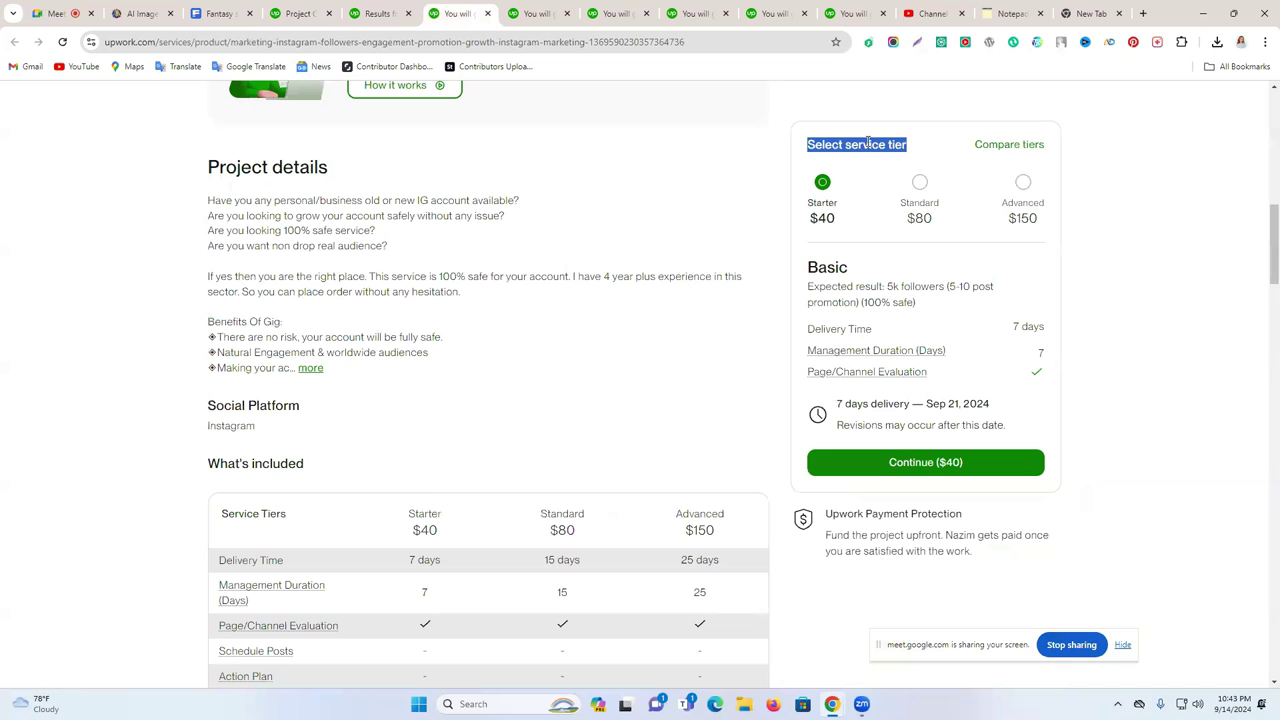
pyautogui.tripleClick(866, 300)
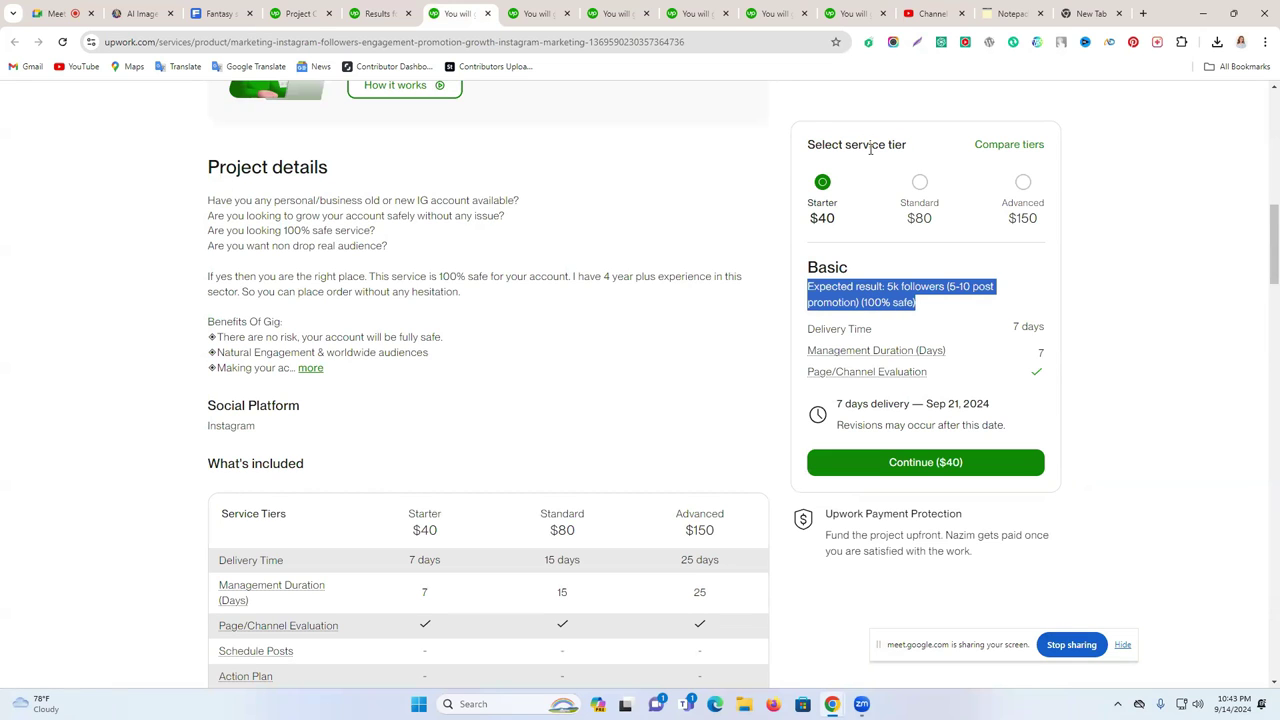
pyautogui.click(539, 10)
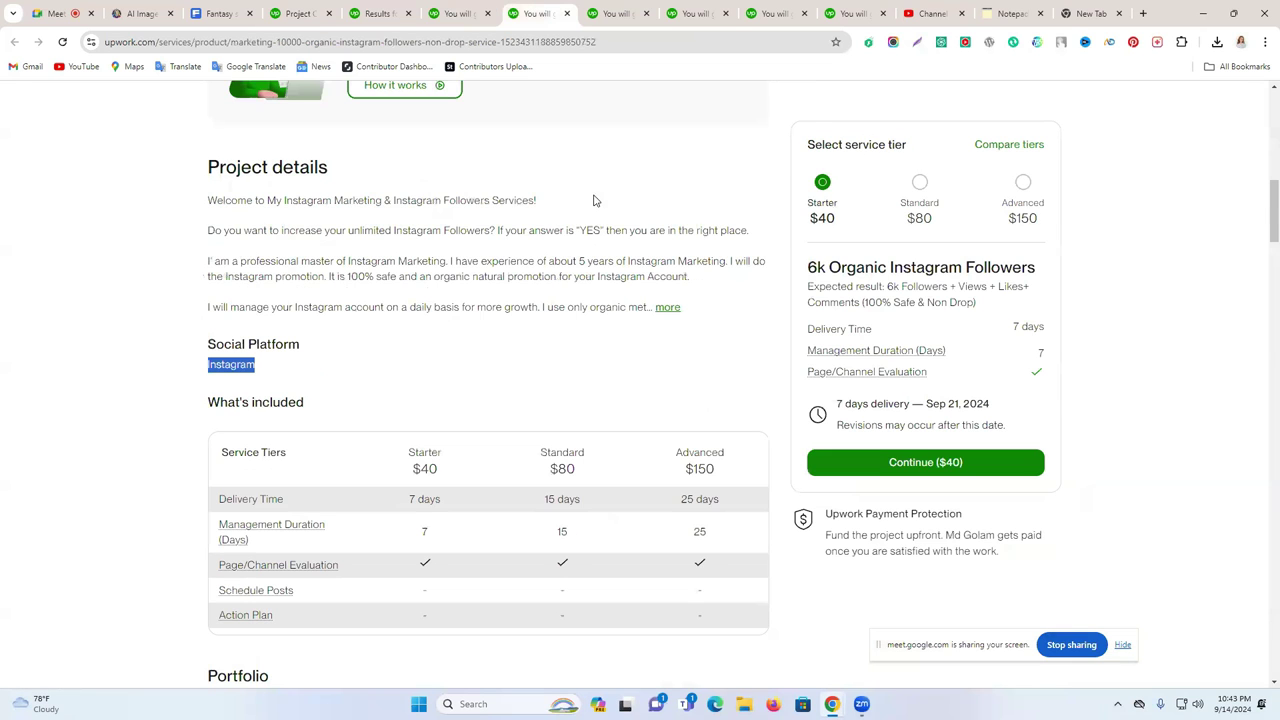
pyautogui.tripleClick(827, 264)
pyautogui.tripleClick(832, 270)
pyautogui.tripleClick(840, 296)
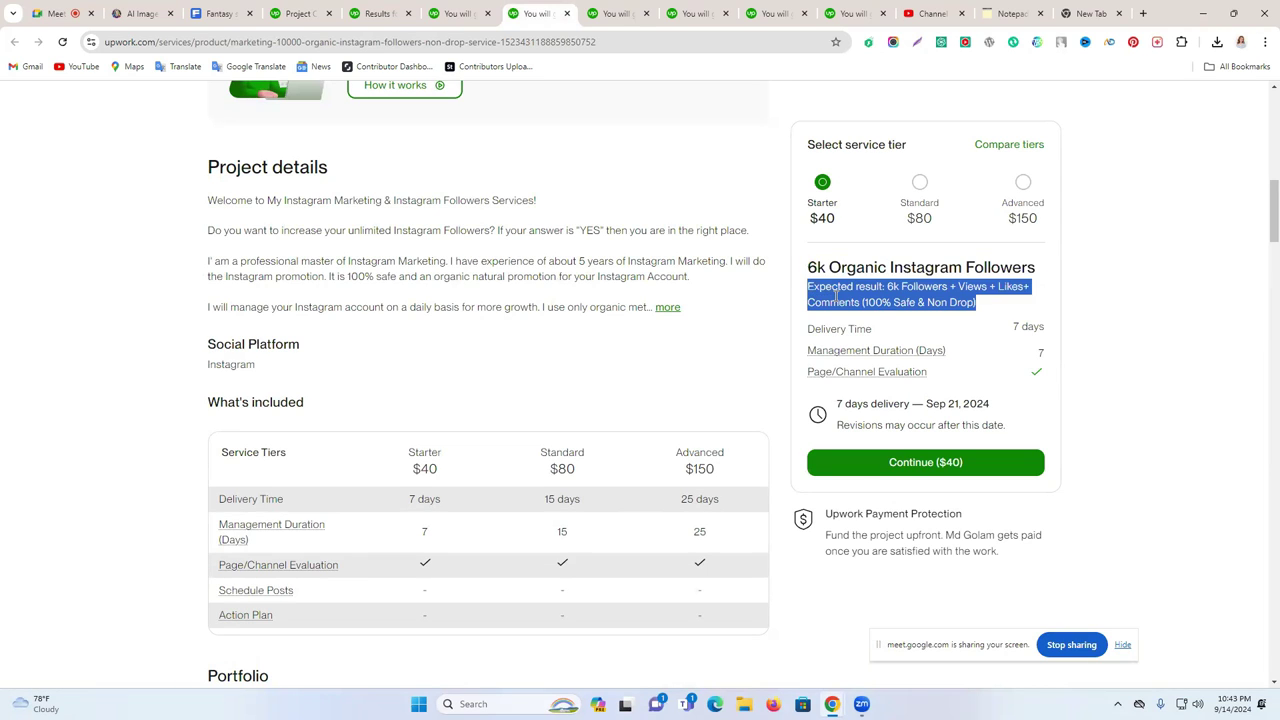
pyautogui.click(614, 5)
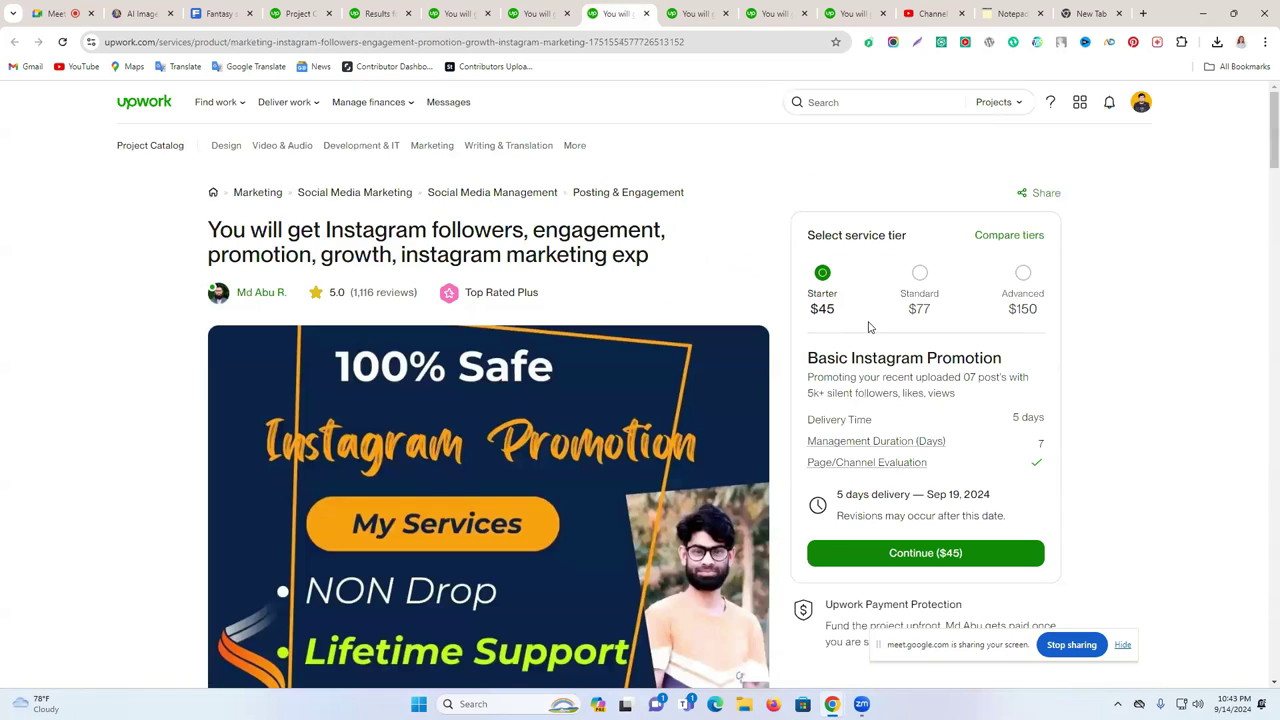
# - Copy the line "🔥 6 DAYS INSTAGRAM GROWTH 🔥" from the online notepad and enter it as the Starter tier's custom title
pyautogui.click(1020, 6)
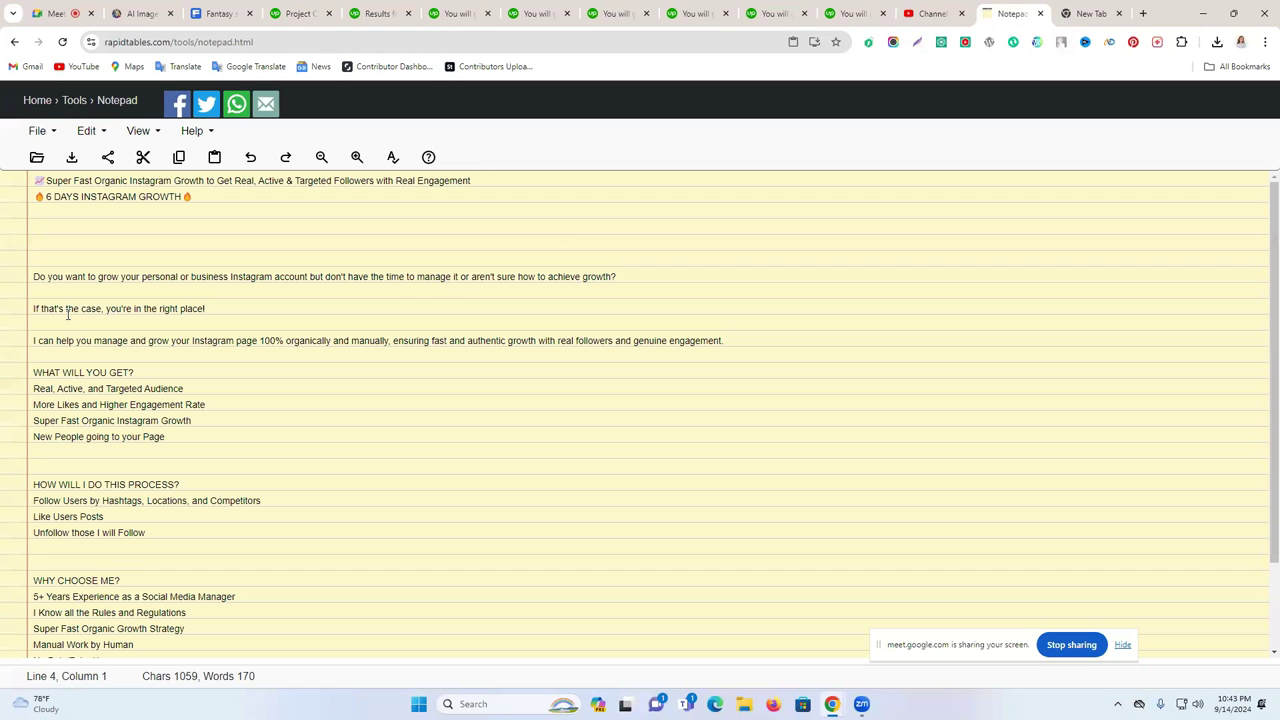
pyautogui.tripleClick(77, 194)
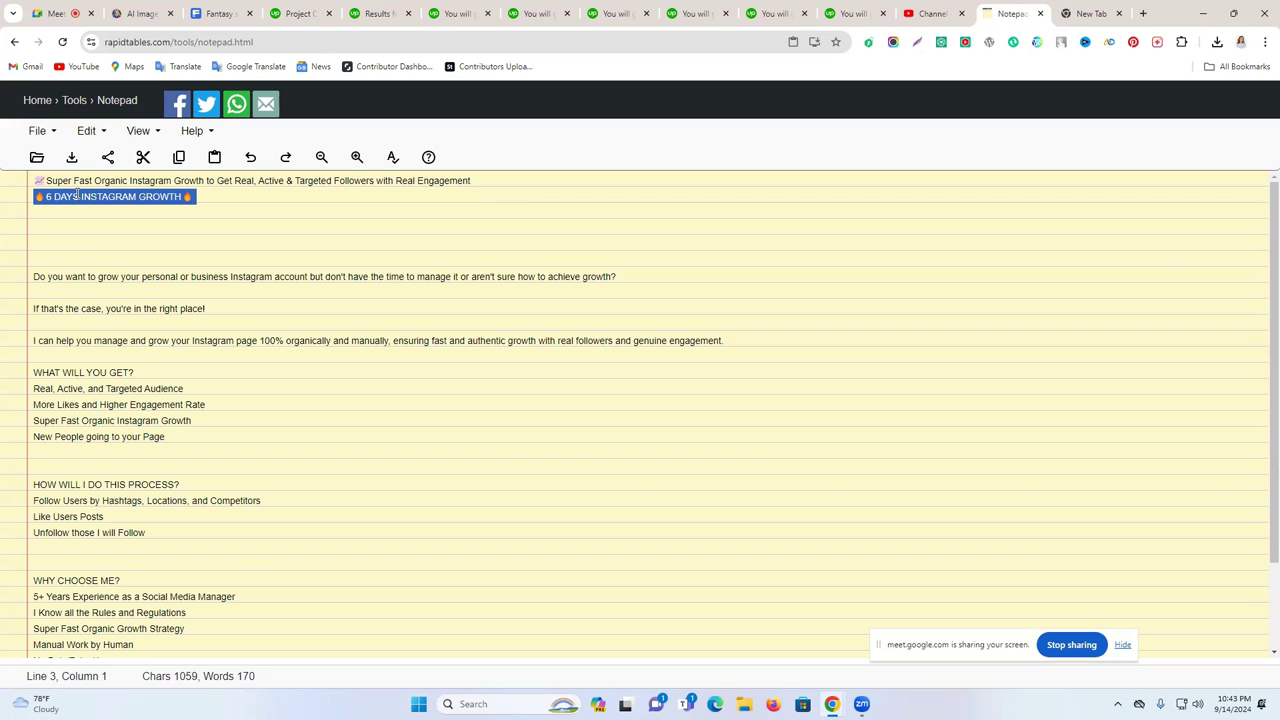
pyautogui.click(299, 13)
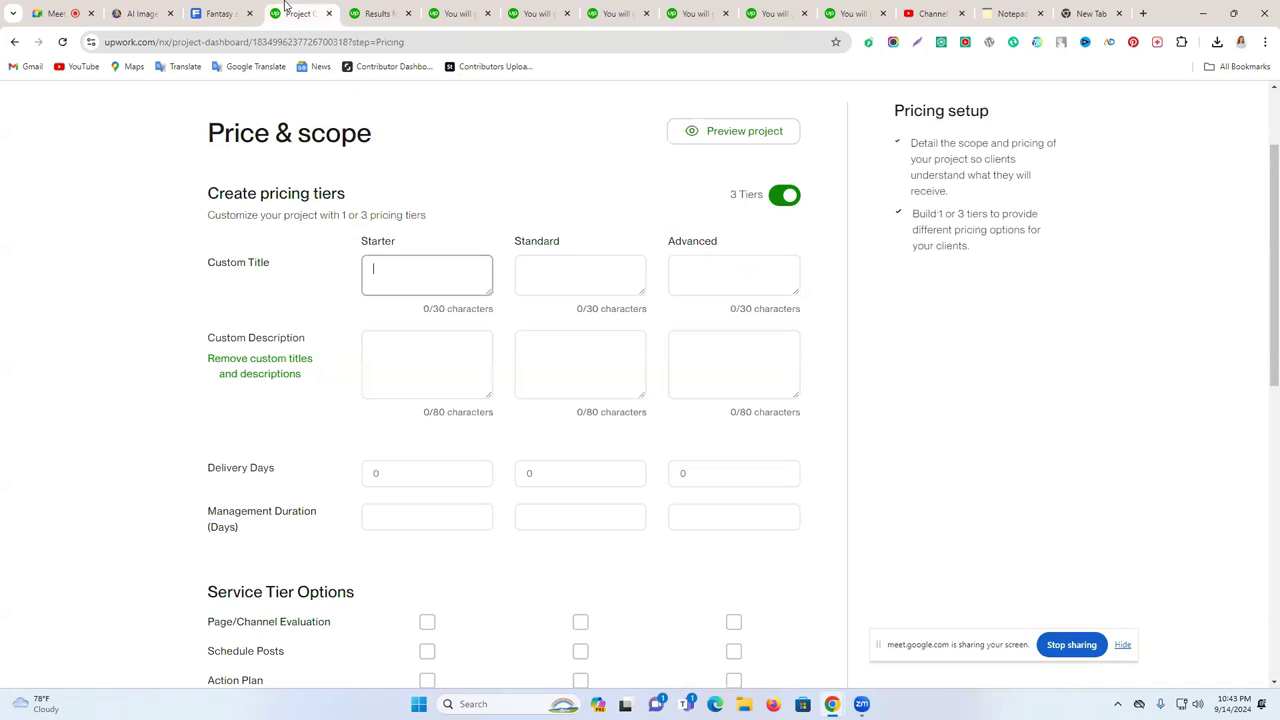
pyautogui.click(402, 284)
pyautogui.write('🔥 6 DAYS INSTAGRAM GROWTH 🔥')
pyautogui.press('BackSpace')
pyautogui.press('BackSpace')
pyautogui.press('BackSpace')
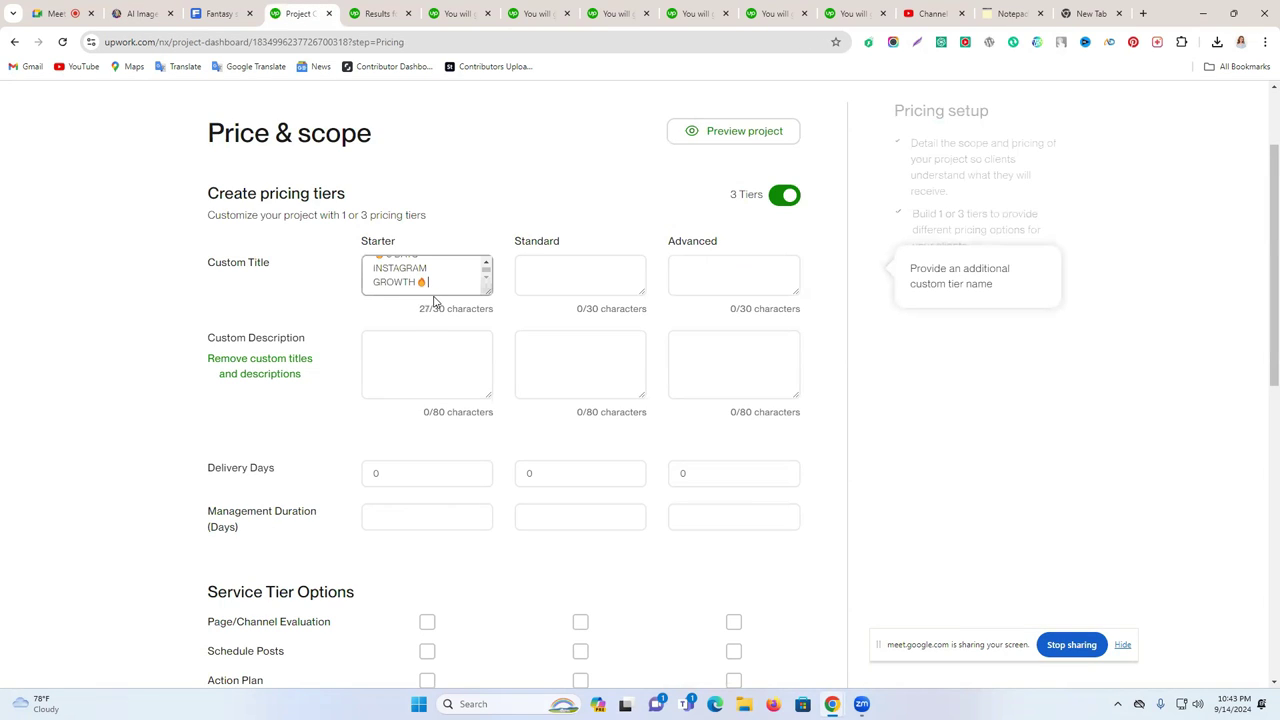
pyautogui.hotkey('ctrl', 'z')
pyautogui.press('BackSpace')
pyautogui.scroll(1, 431, 286)
# - Enter the same copied title "🔥 6 DAYS INSTAGRAM GROWTH 🔥" for the Standard and Advanced tiers, without the trailing line break
pyautogui.click(551, 270)
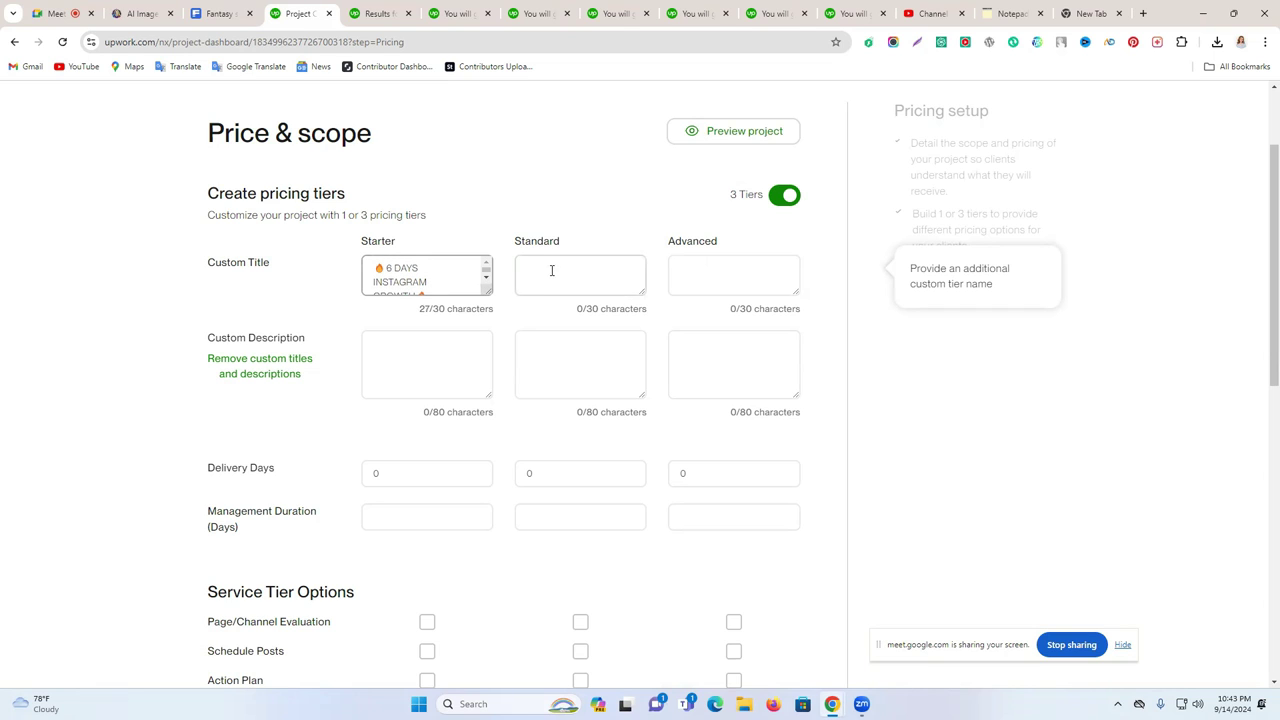
pyautogui.write('🔥 6 DAYS INSTAGRAM GROWTH 🔥')
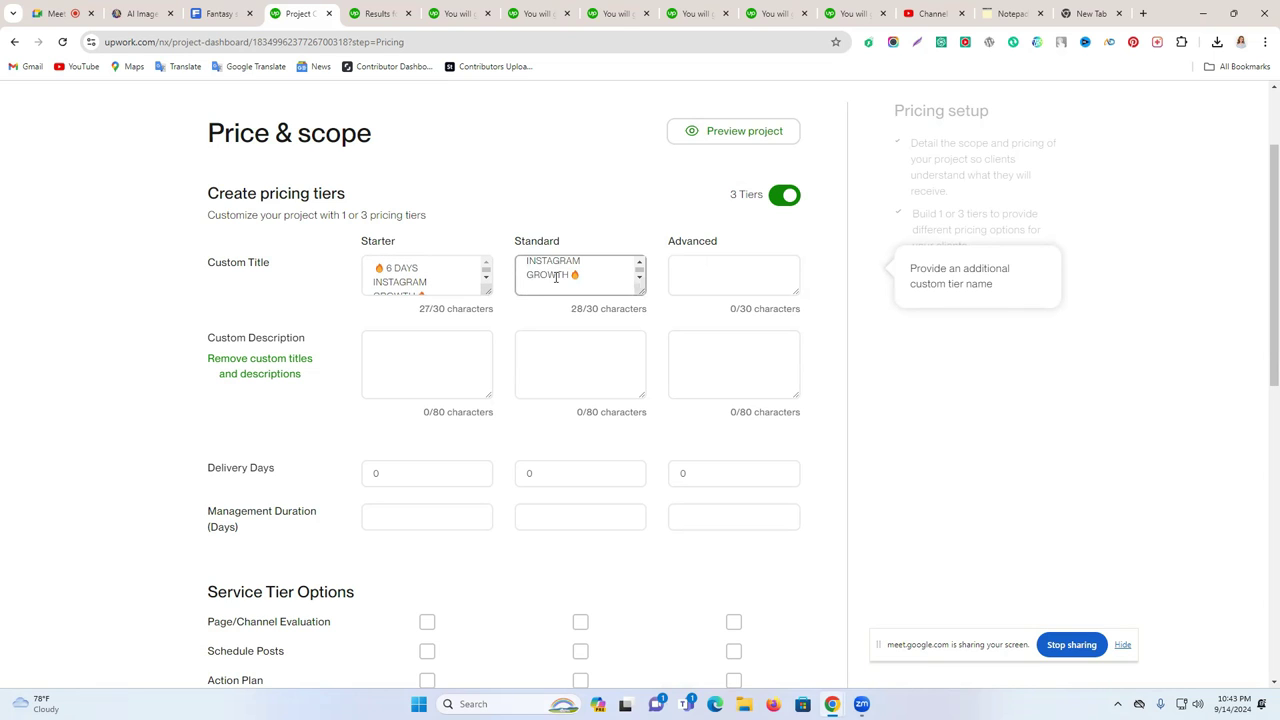
pyautogui.press('BackSpace')
pyautogui.click(694, 280)
pyautogui.write('🔥 6 DAYS INSTAGRAM GROWTH🔥')
pyautogui.press('BackSpace')
pyautogui.scroll(2, 690, 285)
pyautogui.scroll(1, 714, 414)
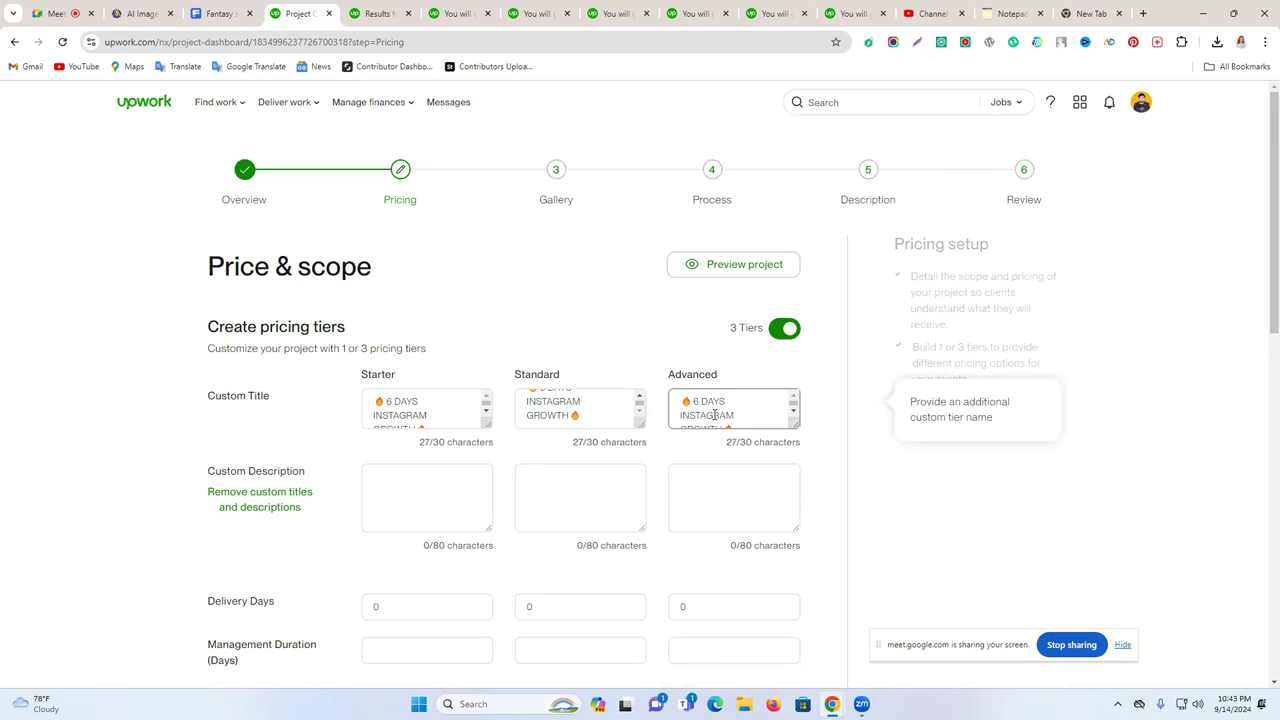
pyautogui.scroll(1, 557, 402)
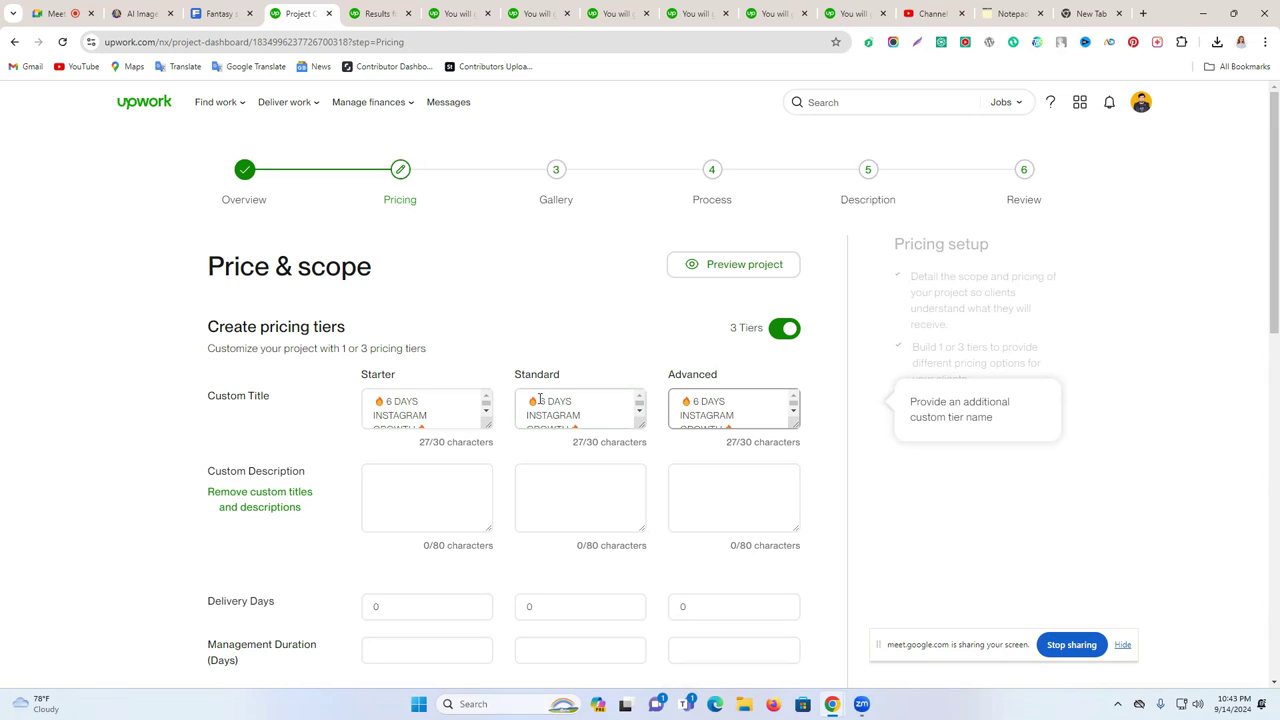
# - Change the day counts in the custom titles to 7 for Starter, 14 for Standard and 30 for Advanced
pyautogui.click(392, 401)
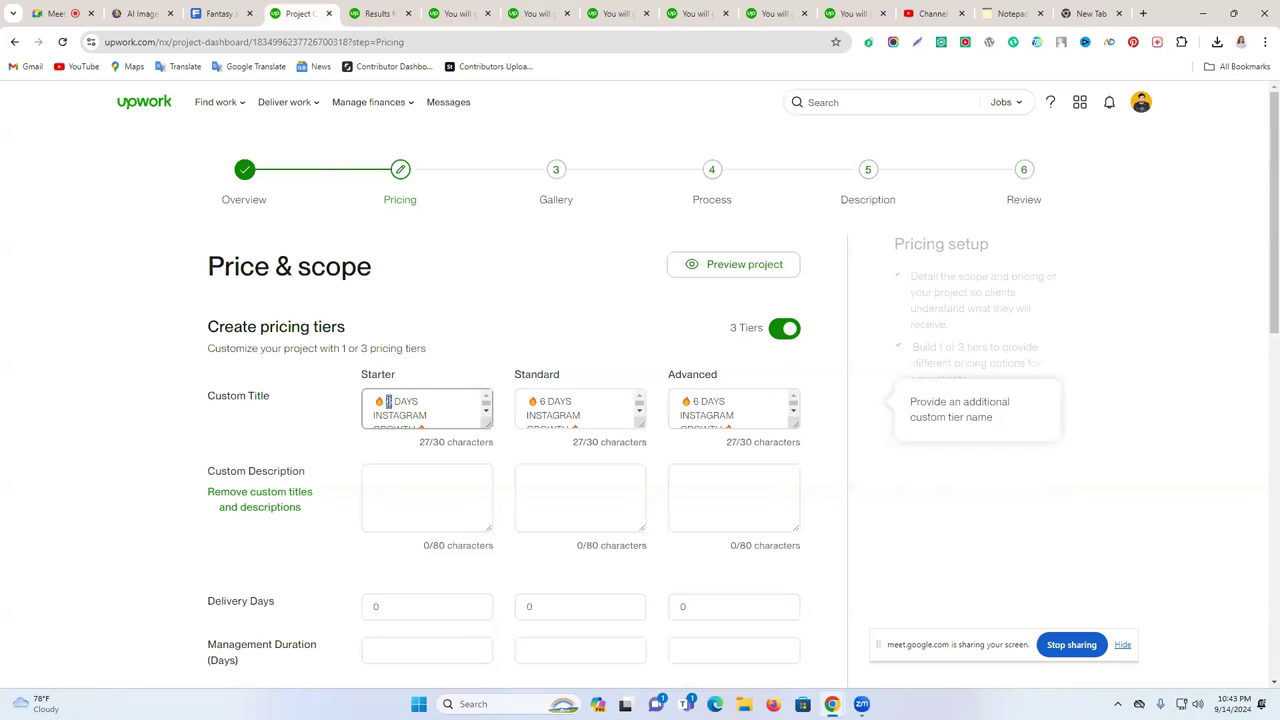
pyautogui.write('7')
pyautogui.doubleClick(542, 401)
pyautogui.write('14')
pyautogui.doubleClick(696, 401)
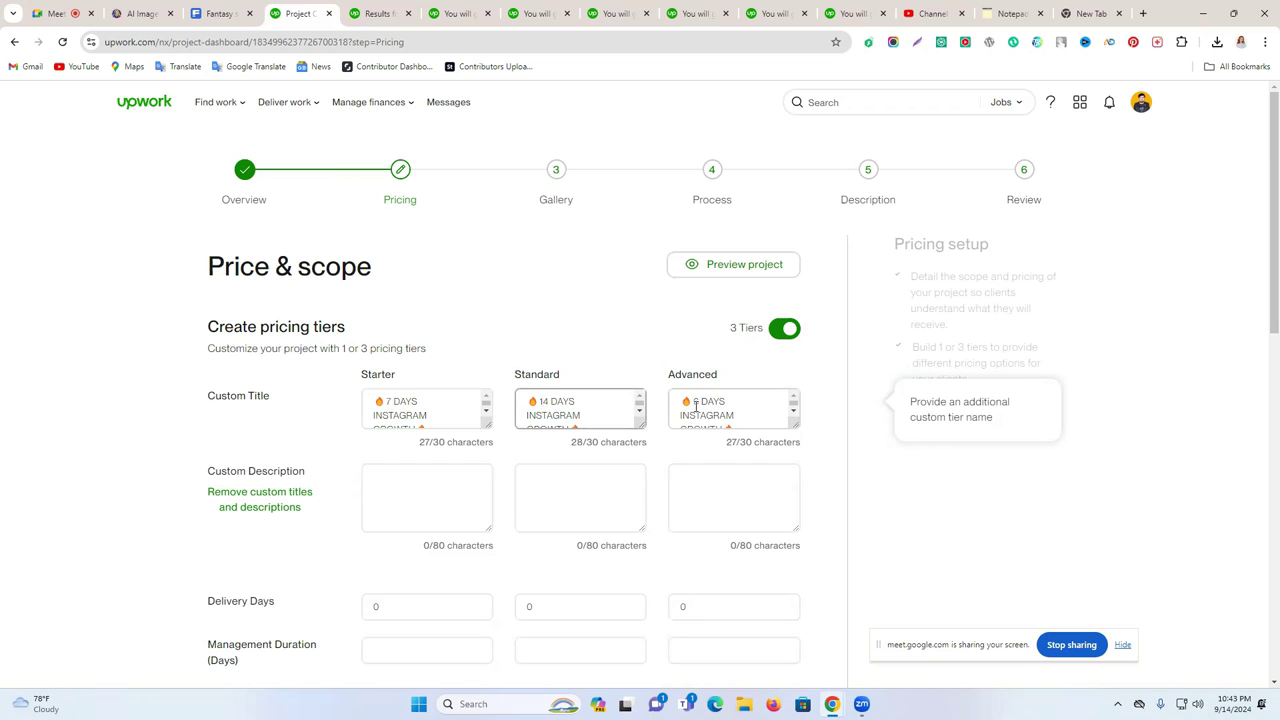
pyautogui.write('30')
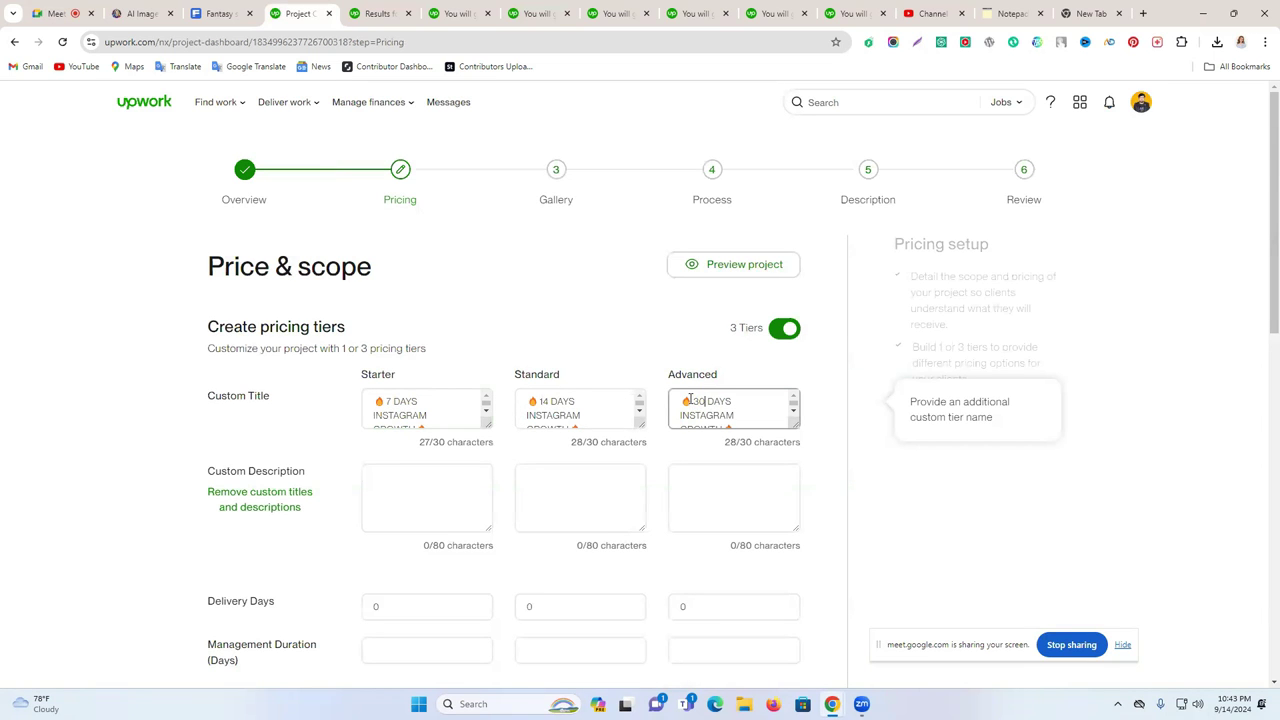
pyautogui.scroll(-2, 719, 401)
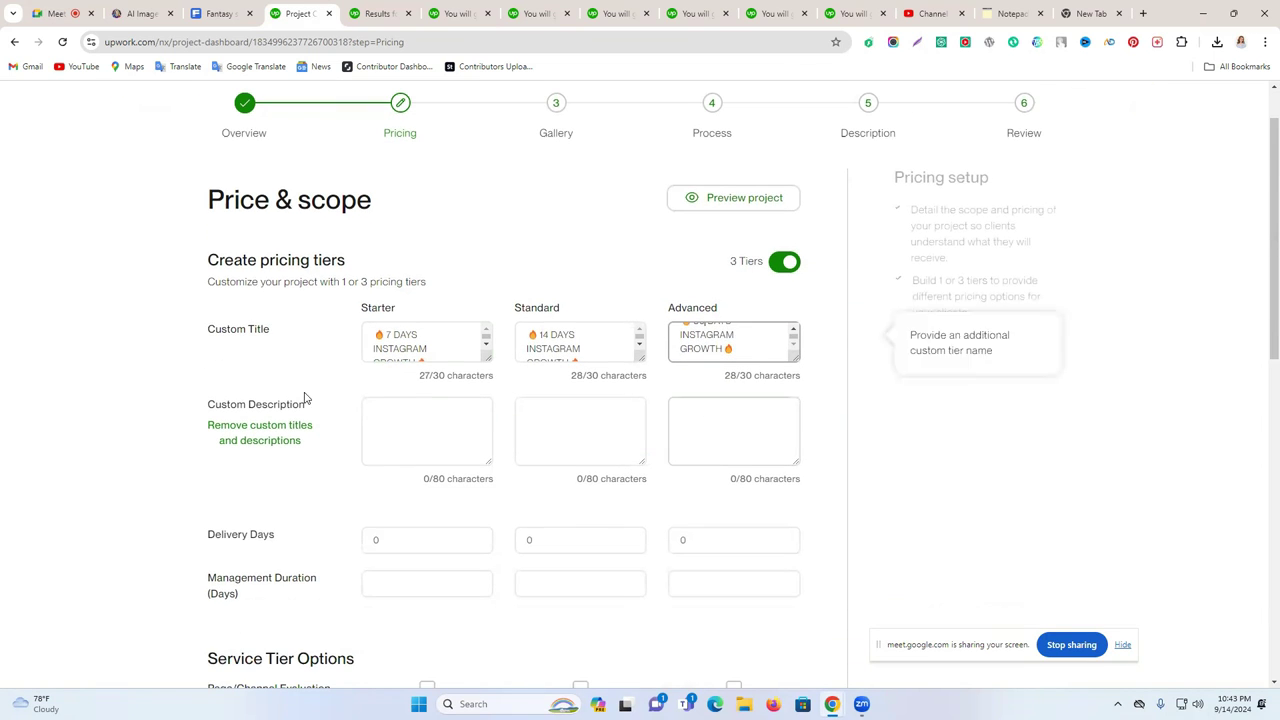
pyautogui.click(265, 333)
pyautogui.tripleClick(265, 333)
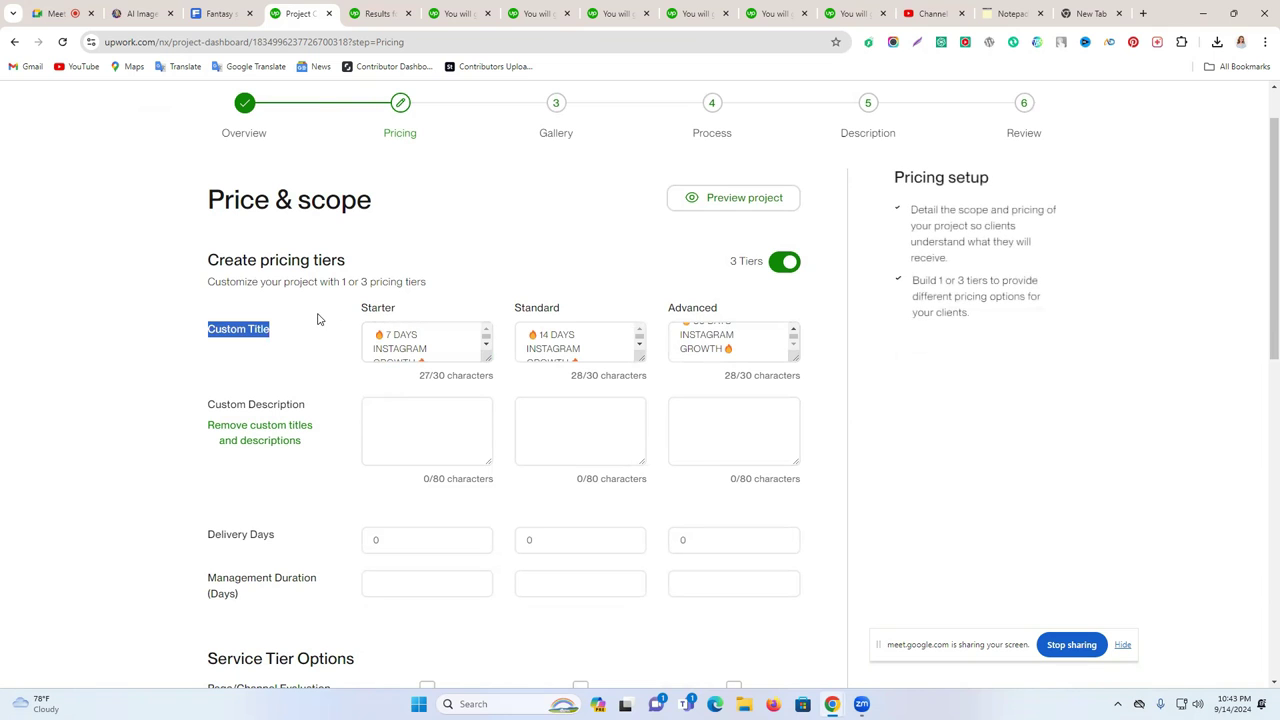
pyautogui.click(457, 328)
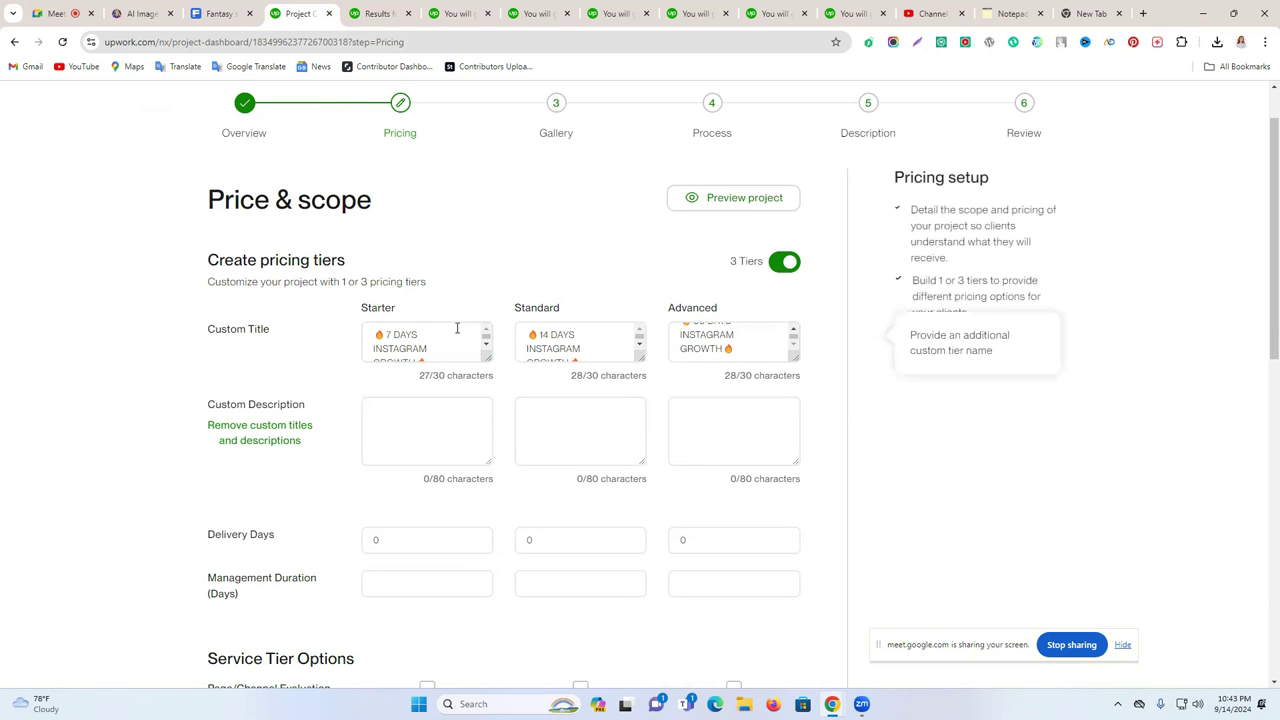
# - Enter "Super Fast Organic Instagram Growth to Get Real, Active & Targeted Followers with Real Engagement" from the notepad as the Starter and Standard custom descriptions
pyautogui.click(1010, 13)
pyautogui.tripleClick(104, 180)
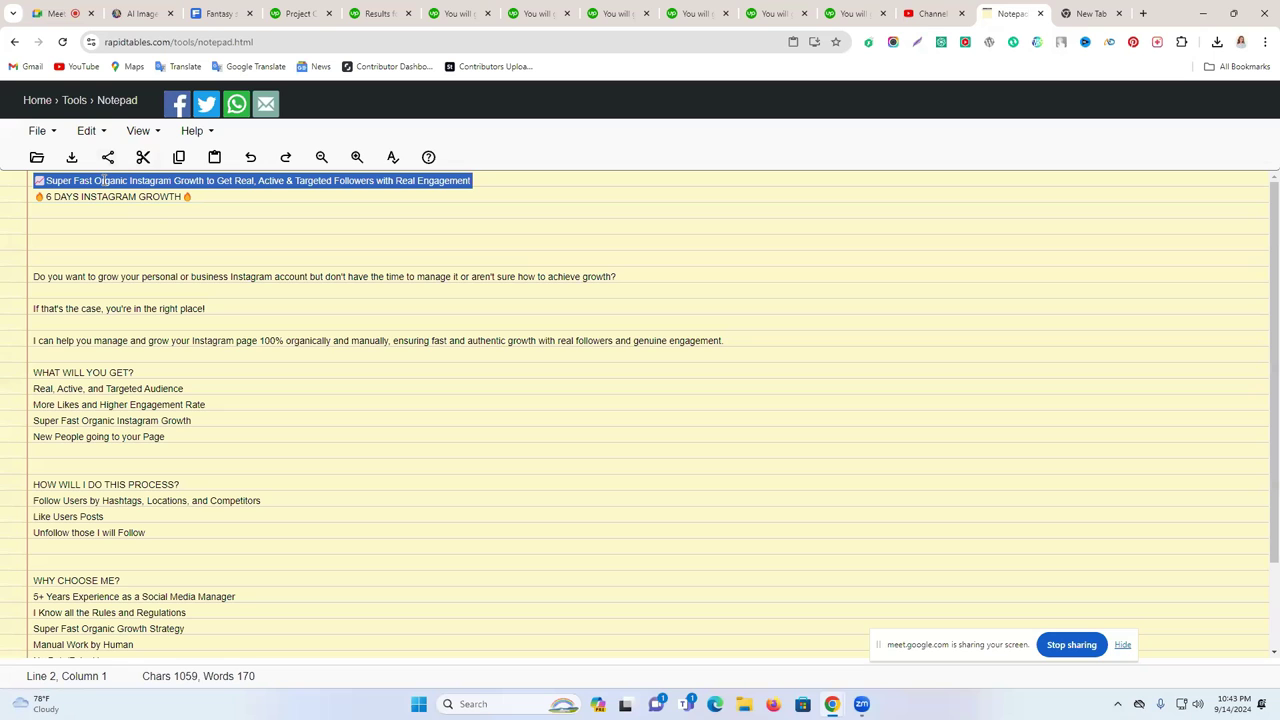
pyautogui.click(298, 13)
pyautogui.click(400, 426)
pyautogui.write('📈 Super Fast Organic Instagram Growth to Get Real, Active & Targeted Followers with Real Engagement')
pyautogui.press('BackSpace')
pyautogui.click(543, 420)
pyautogui.write('🔥Super Fast Organic Instagram Growth to Get Real, Active & Targeted Followers with Real Engagement')
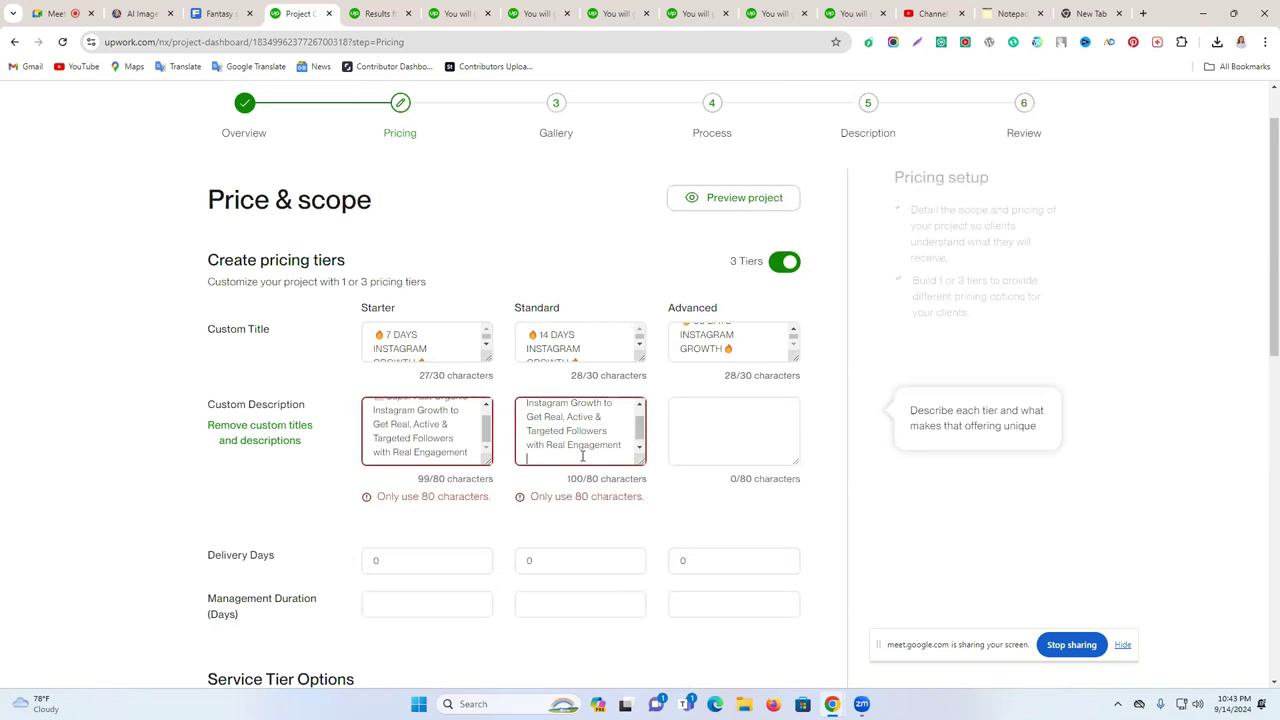
pyautogui.press('BackSpace')
# - Shorten the Starter tier's custom description by replacing "with Real" before "Engagement" with "&"
pyautogui.click(470, 454)
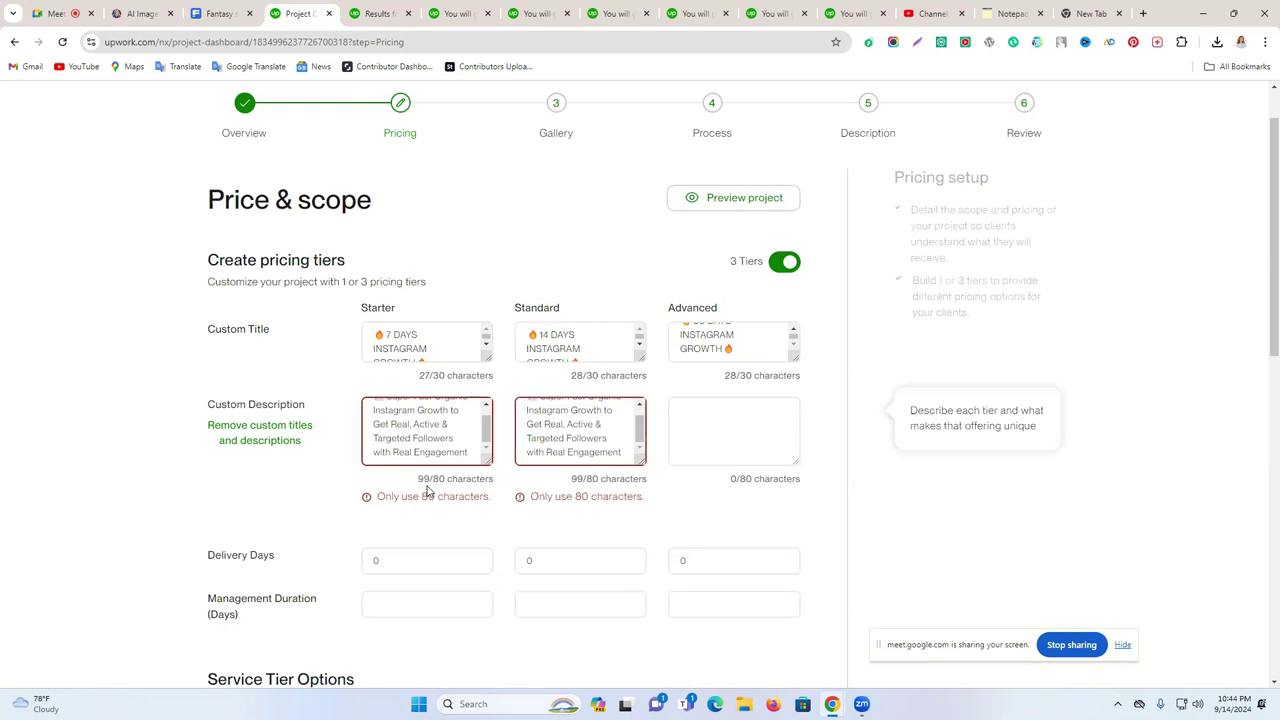
pyautogui.scroll(2, 432, 443)
pyautogui.scroll(-2, 432, 443)
pyautogui.scroll(2, 393, 458)
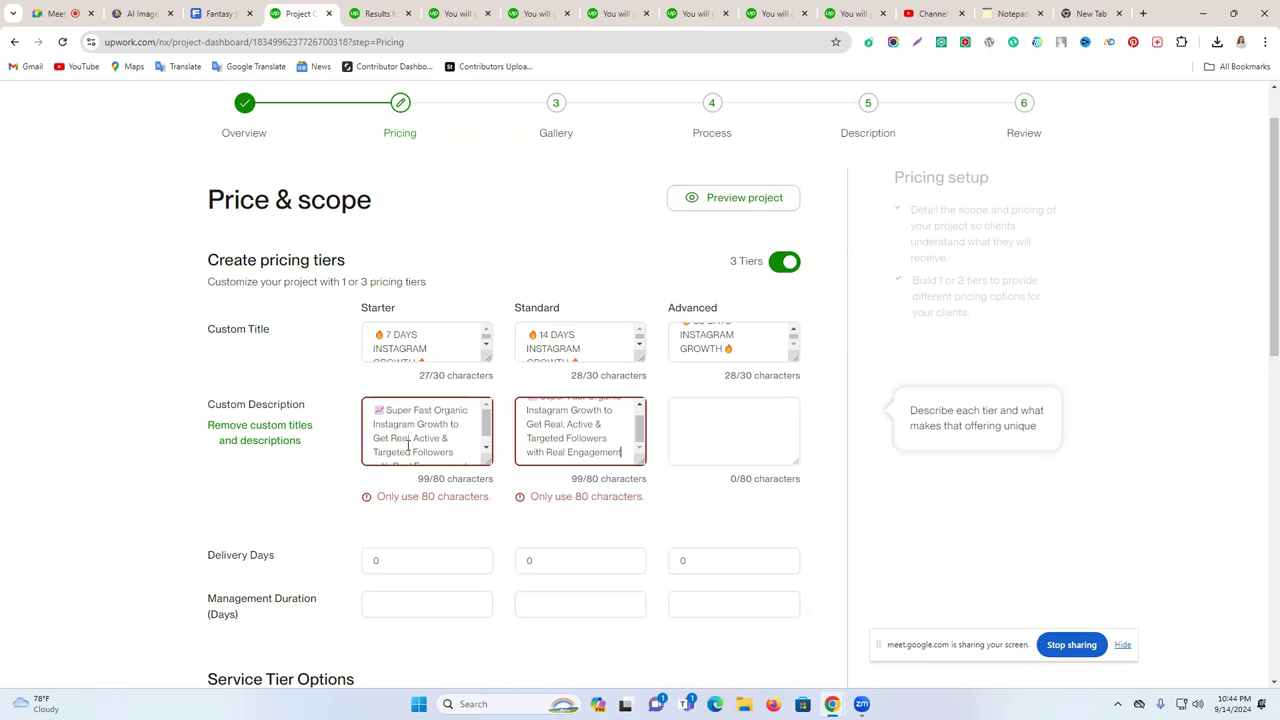
pyautogui.scroll(-1, 433, 452)
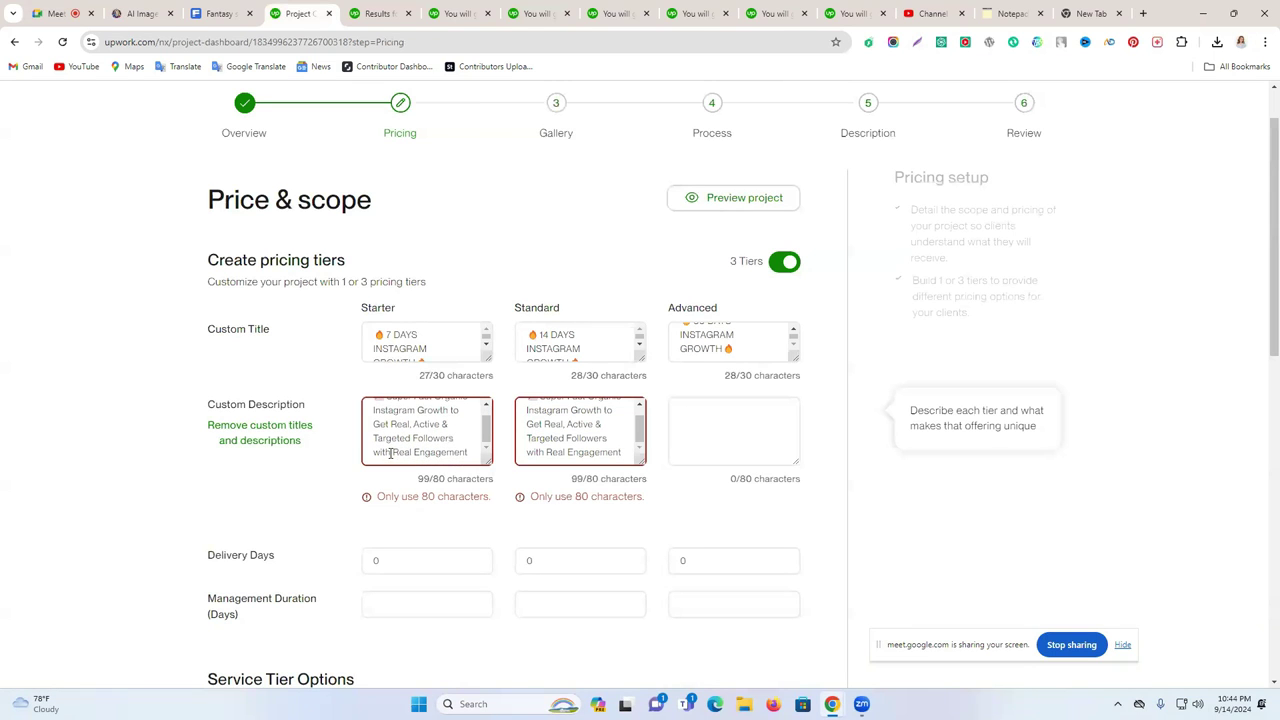
pyautogui.moveTo(413, 452); pyautogui.dragTo(364, 452)
pyautogui.press('BackSpace')
pyautogui.write('&')
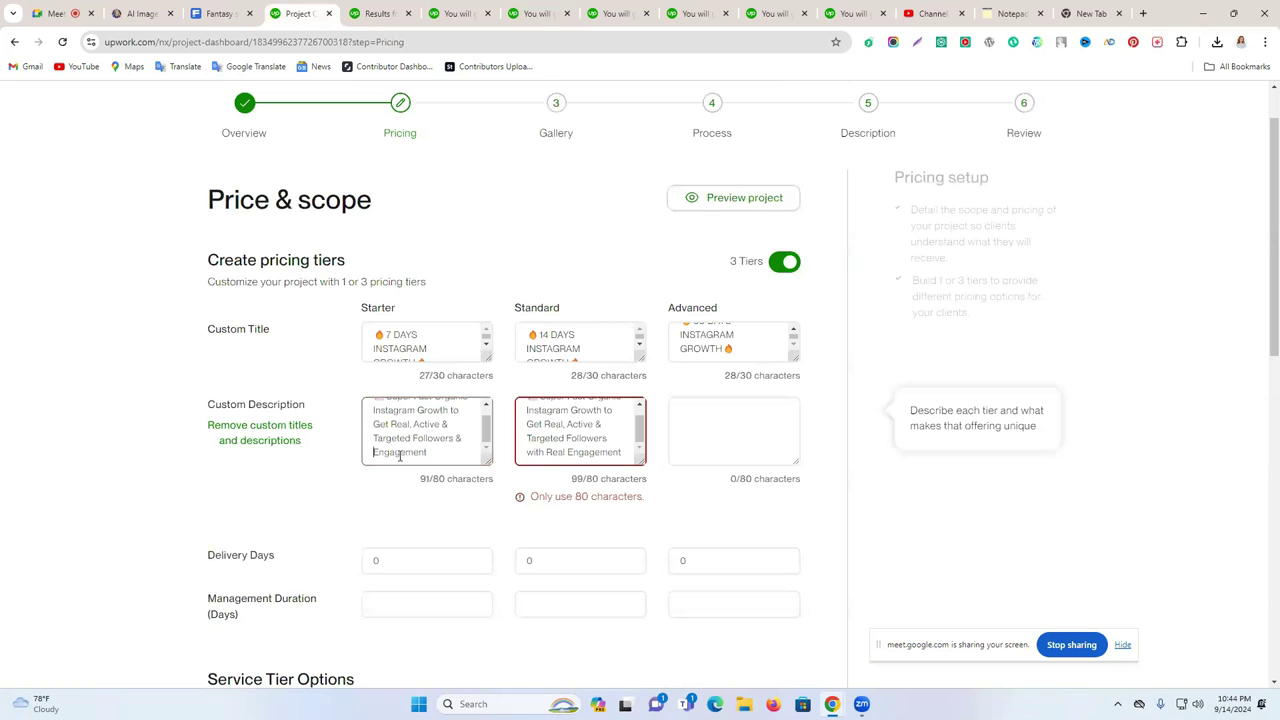
pyautogui.scroll(2, 420, 448)
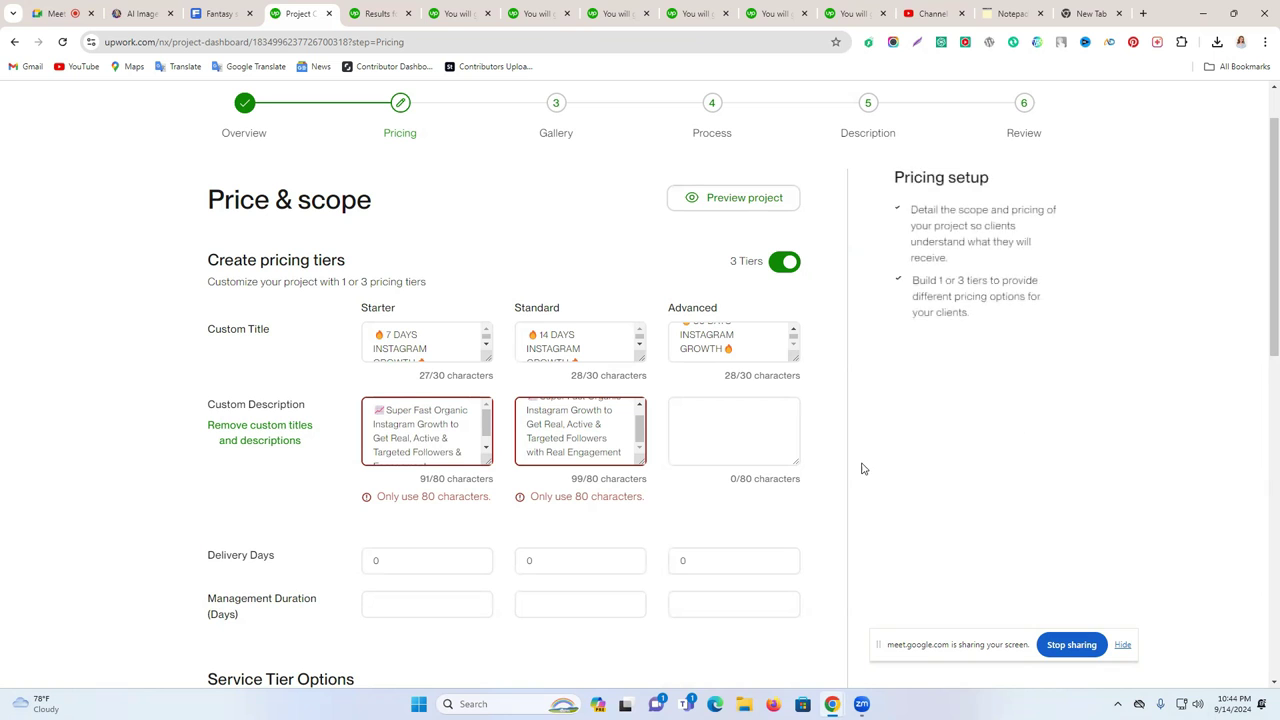
pyautogui.scroll(-1, 563, 377)
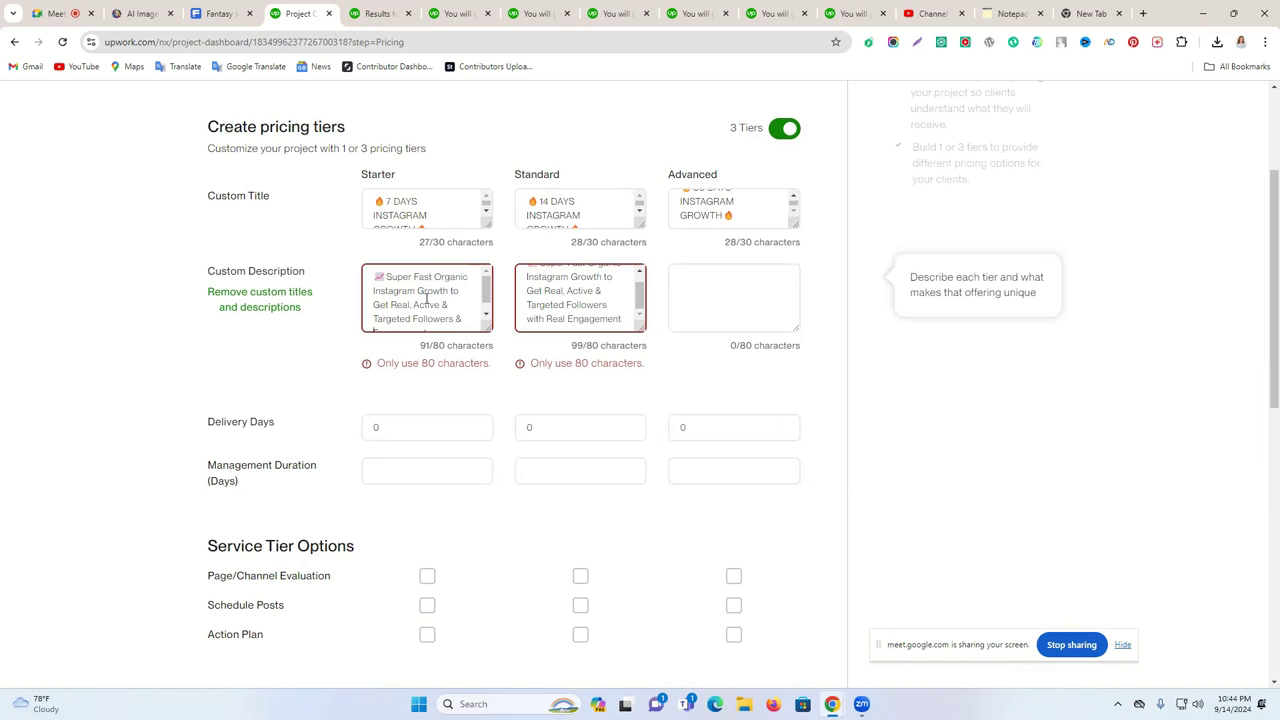
pyautogui.scroll(1, 427, 294)
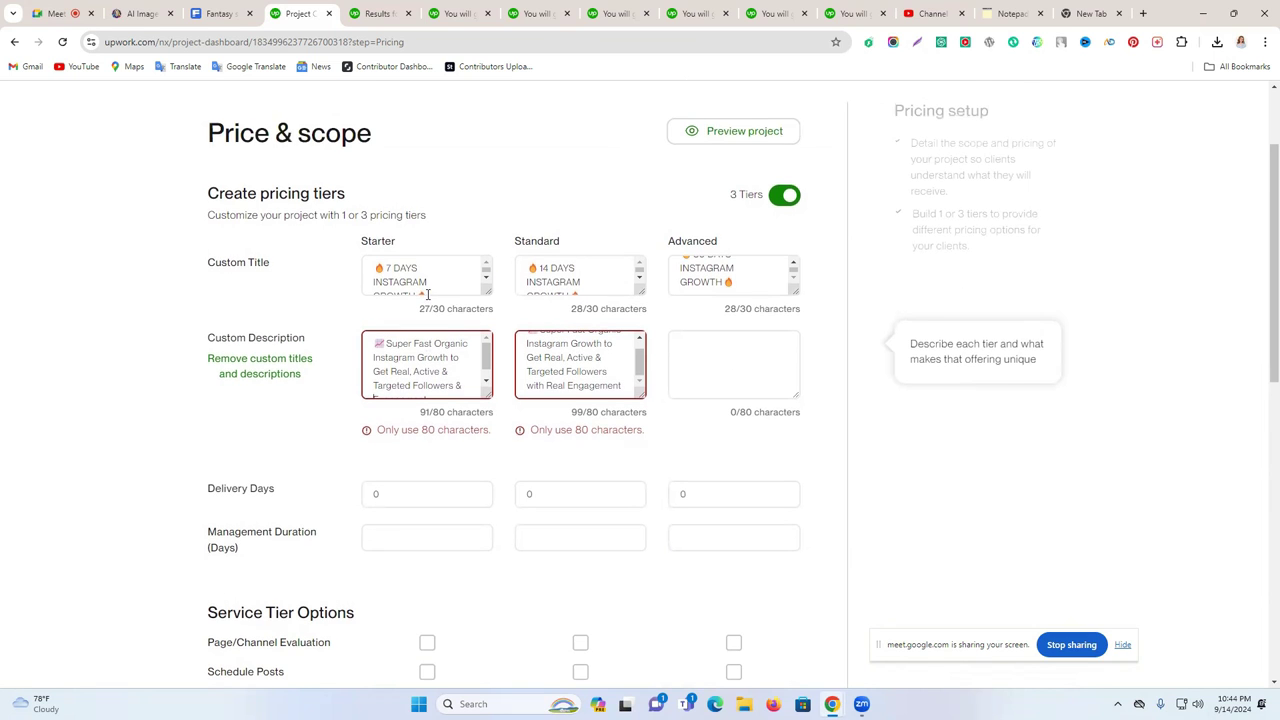
pyautogui.scroll(-1, 430, 374)
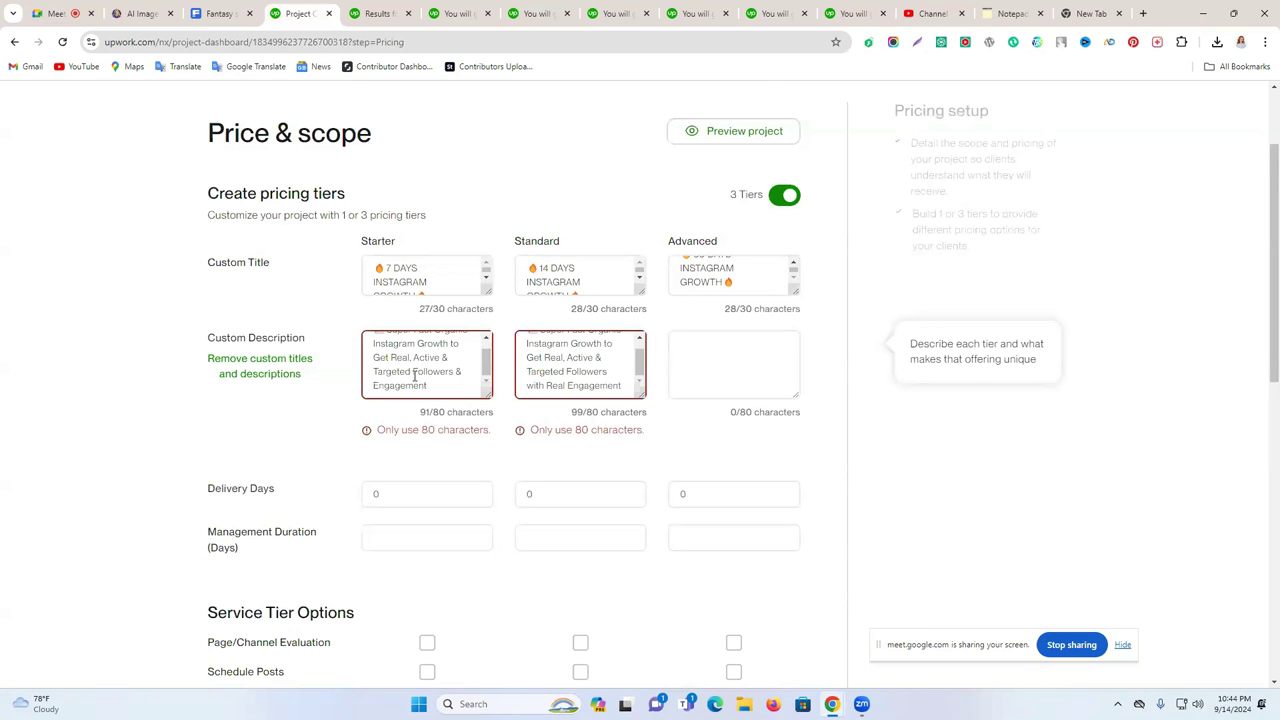
# - Copy "Expected result: 5k followers (5-10 post promotion) (100% safe)" from a competing listing's Starter tier into Google Translate
pyautogui.click(615, 13)
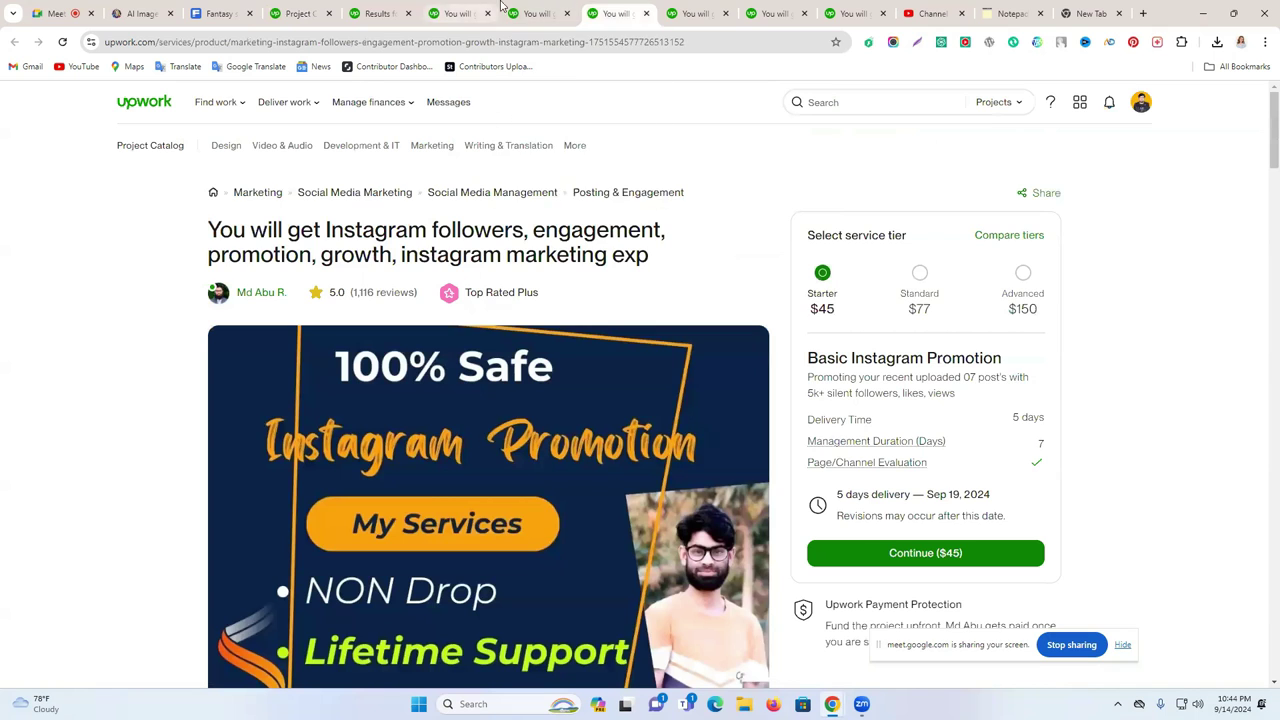
pyautogui.click(545, 11)
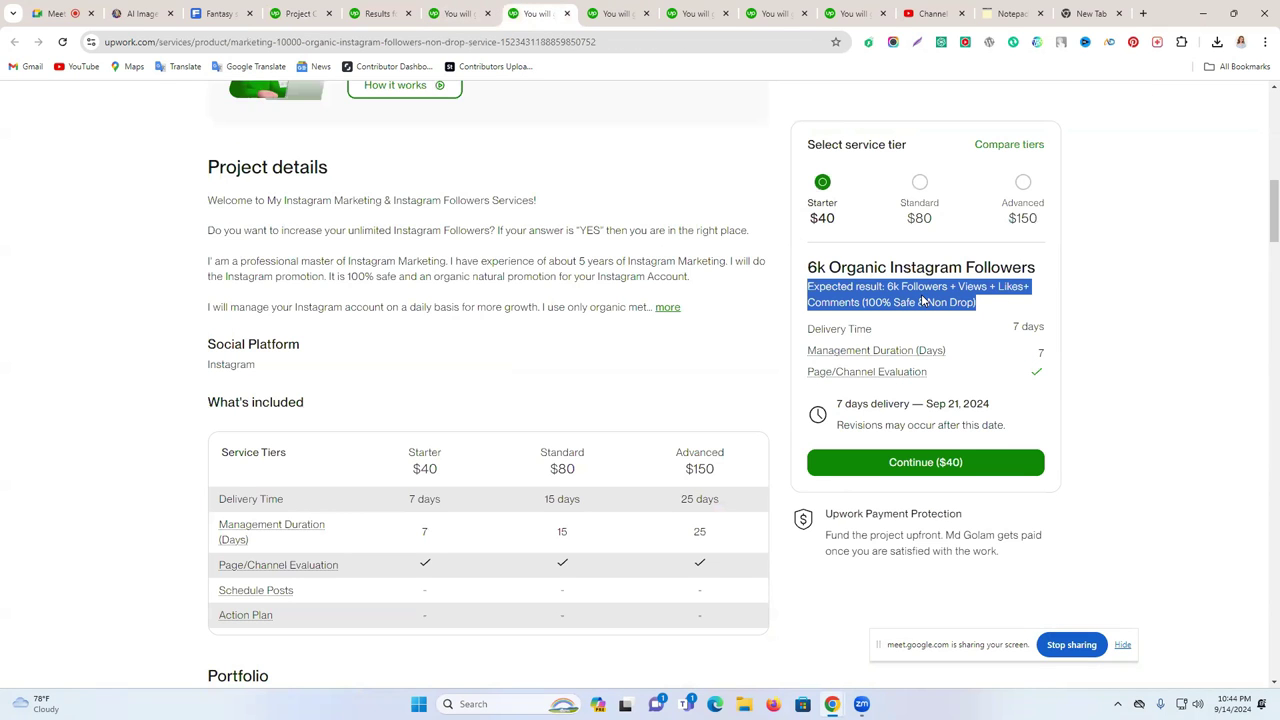
pyautogui.click(460, 13)
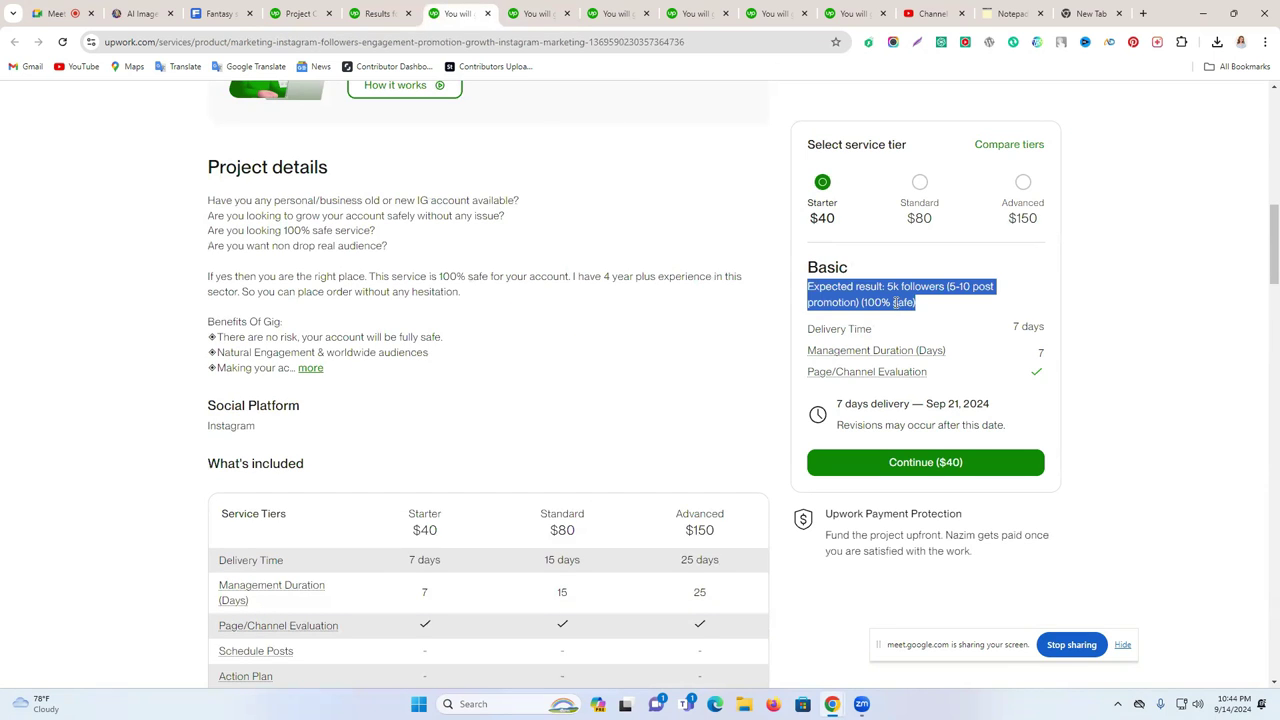
pyautogui.click(1090, 13)
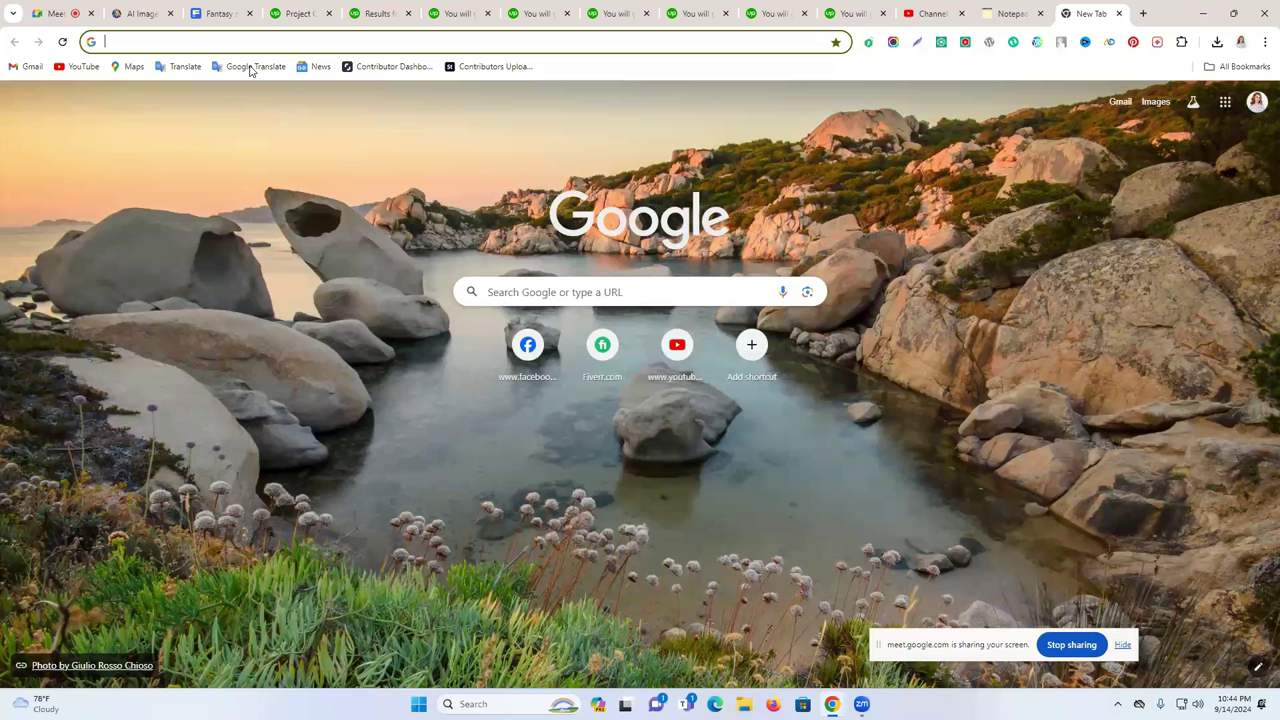
pyautogui.click(252, 66)
pyautogui.click(609, 254)
pyautogui.write('Expected result: 5k followers (5-10 post promotion) (100% safe)')
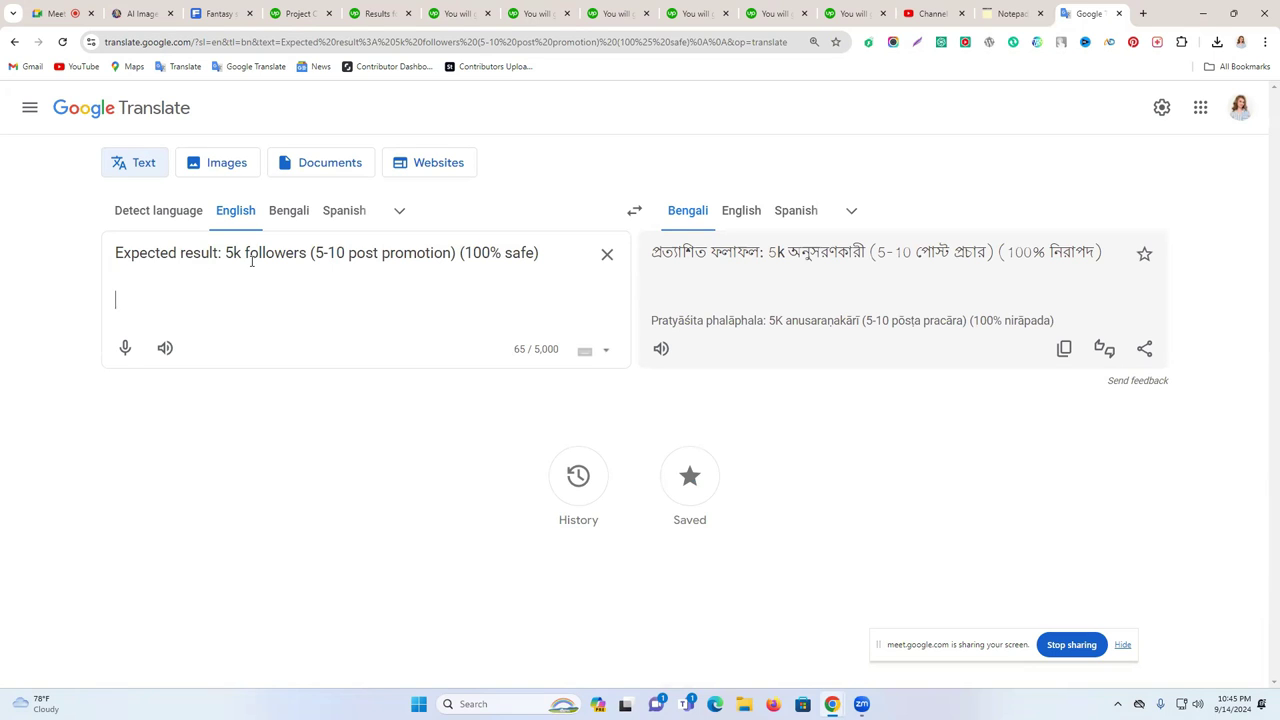
# - Change the copied text in Google Translate to 2k followers and 1-3 post promotion
pyautogui.moveTo(236, 253); pyautogui.dragTo(225, 254)
pyautogui.write('2')
pyautogui.moveTo(327, 253); pyautogui.dragTo(318, 254)
pyautogui.write('1')
pyautogui.moveTo(330, 253); pyautogui.dragTo(346, 251)
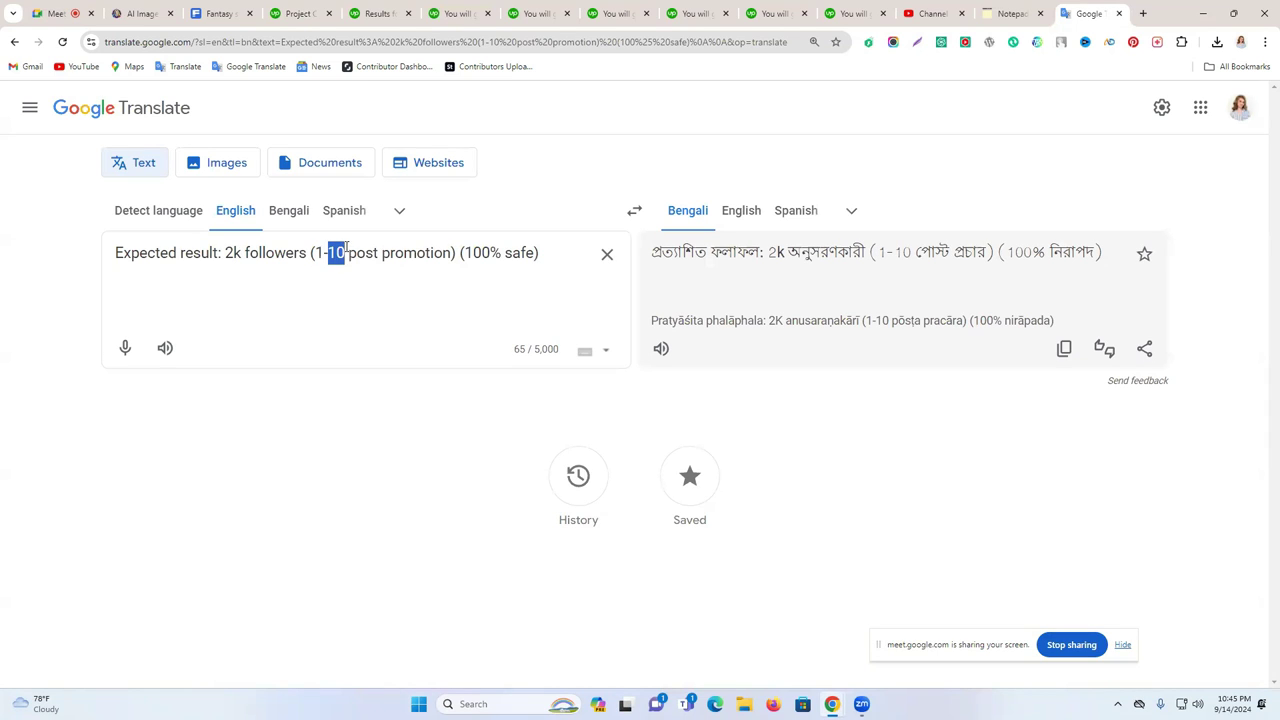
pyautogui.write('3')
pyautogui.doubleClick(381, 253)
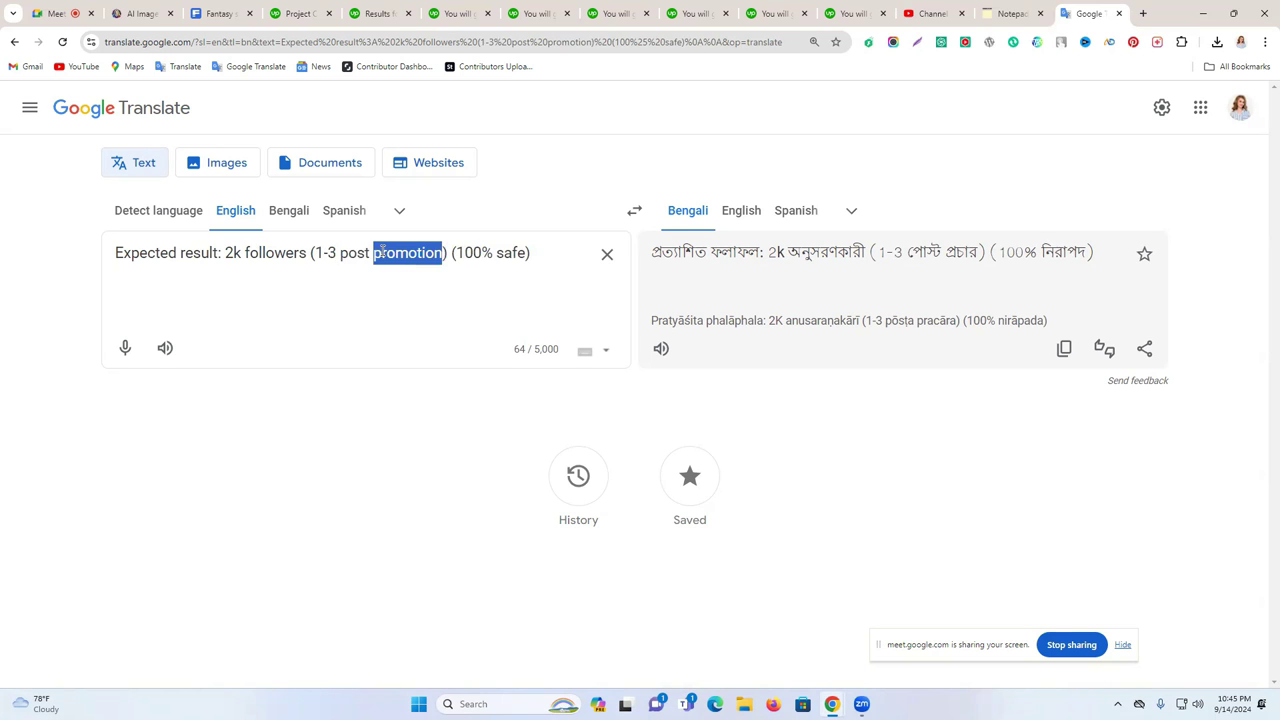
# - Replace the Starter tier's custom description with "Expected result: 2k followers (1-3 post promotion) (100% safe)" from Google Translate
pyautogui.hotkey('ctrl', 'a')
pyautogui.hotkey('ctrl', 'c')
pyautogui.click(314, 6)
pyautogui.click(450, 372)
pyautogui.hotkey('ctrl', 'a')
pyautogui.hotkey('ctrl', 'v')
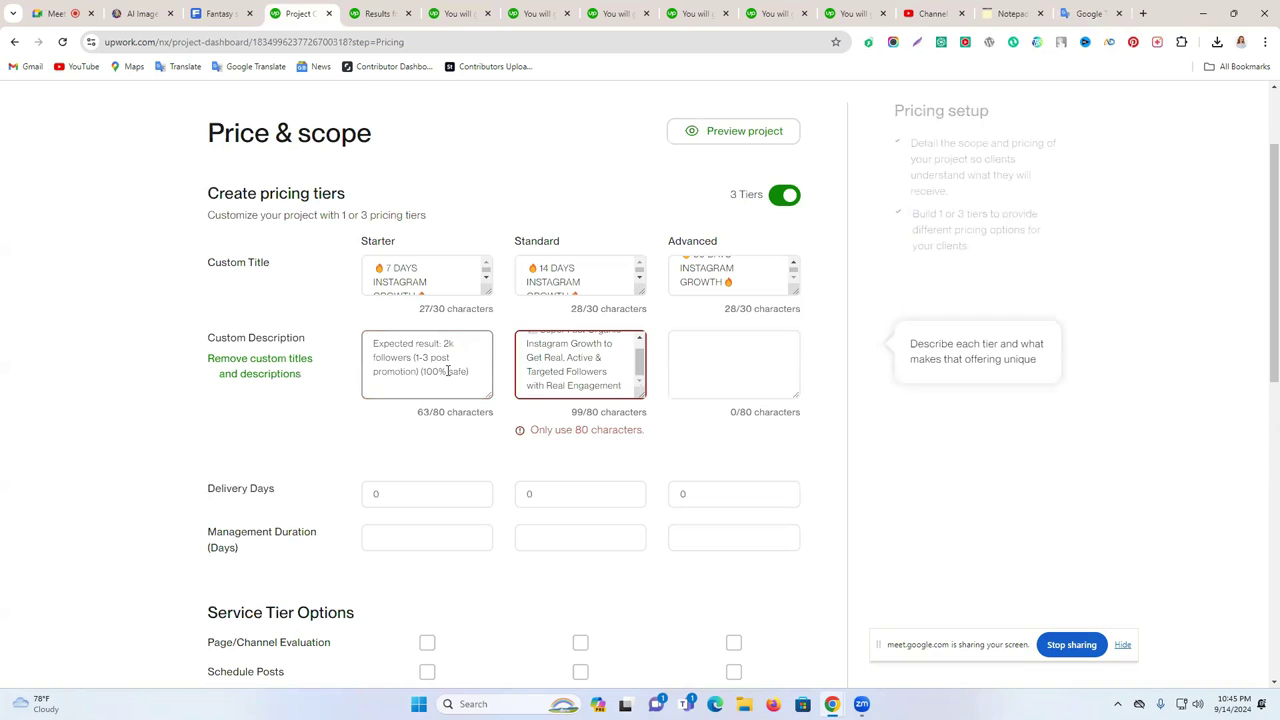
# - Replace the Standard tier's custom description with the same expected-result text, changed to 5k followers and 5-10 post promotion
pyautogui.click(561, 356)
pyautogui.hotkey('ctrl', 'a')
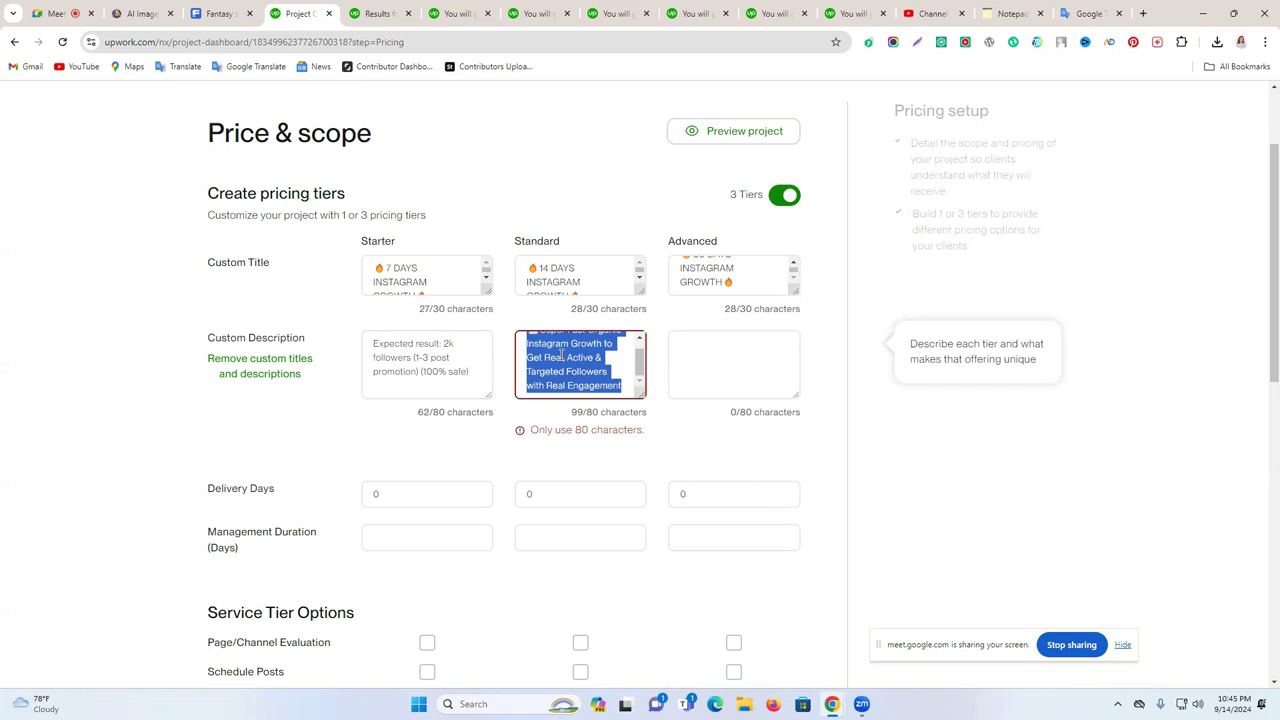
pyautogui.hotkey('ctrl', 'v')
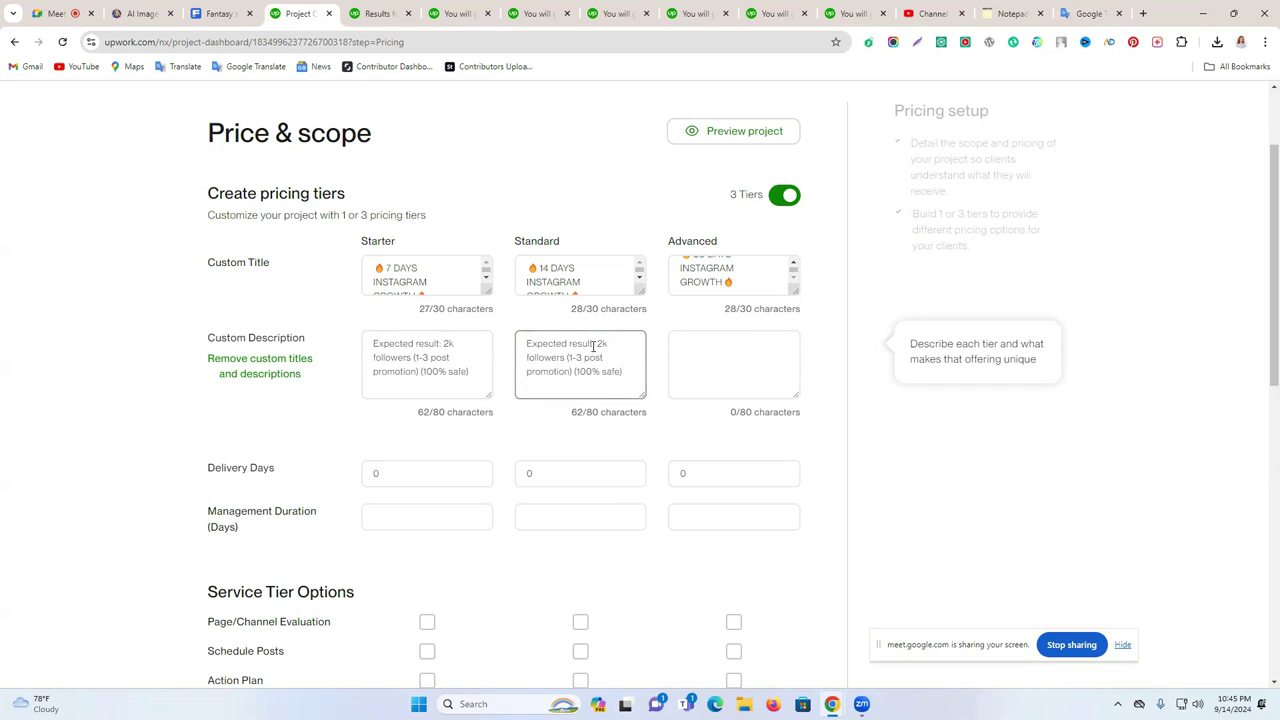
pyautogui.moveTo(597, 343); pyautogui.dragTo(603, 343)
pyautogui.write('5')
pyautogui.write('5')
pyautogui.moveTo(587, 357); pyautogui.dragTo(579, 357)
pyautogui.write('10')
# - Copy the Standard description to the Advanced tier and change it to 10k followers and 10-15 post promotion
pyautogui.hotkey('ctrl', 'a')
pyautogui.hotkey('ctrl', 'c')
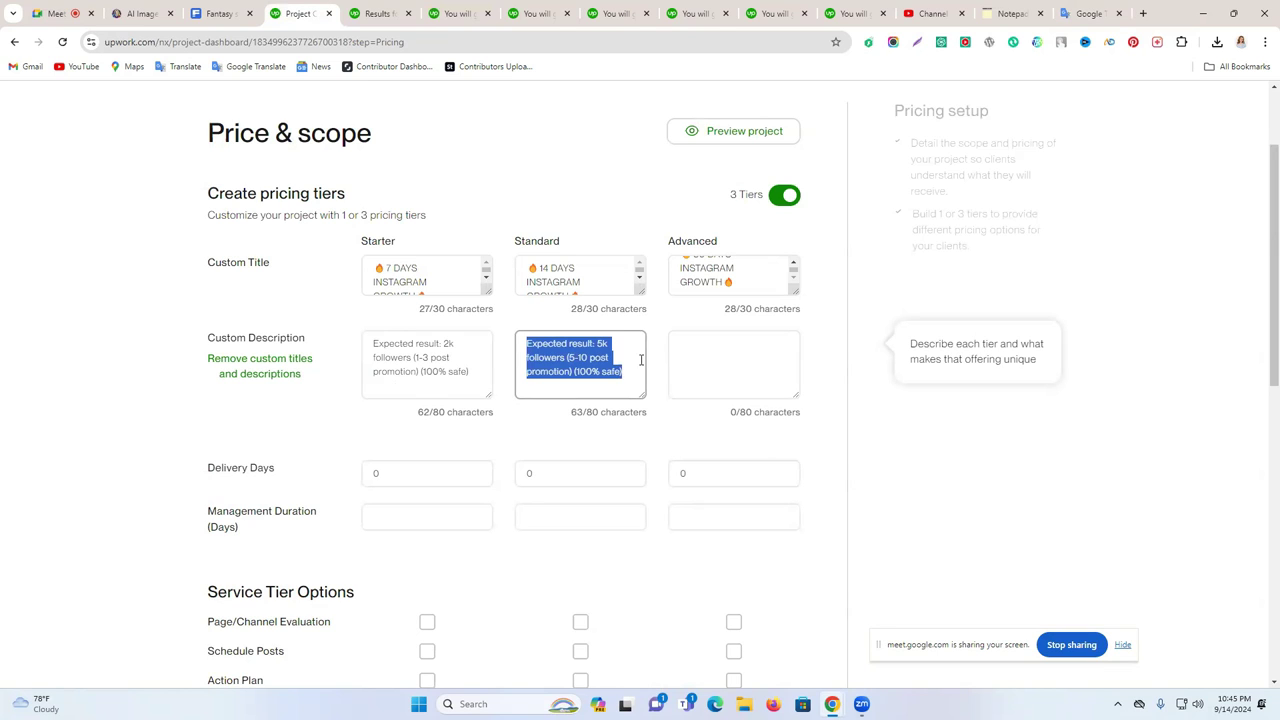
pyautogui.click(681, 357)
pyautogui.hotkey('ctrl', 'v')
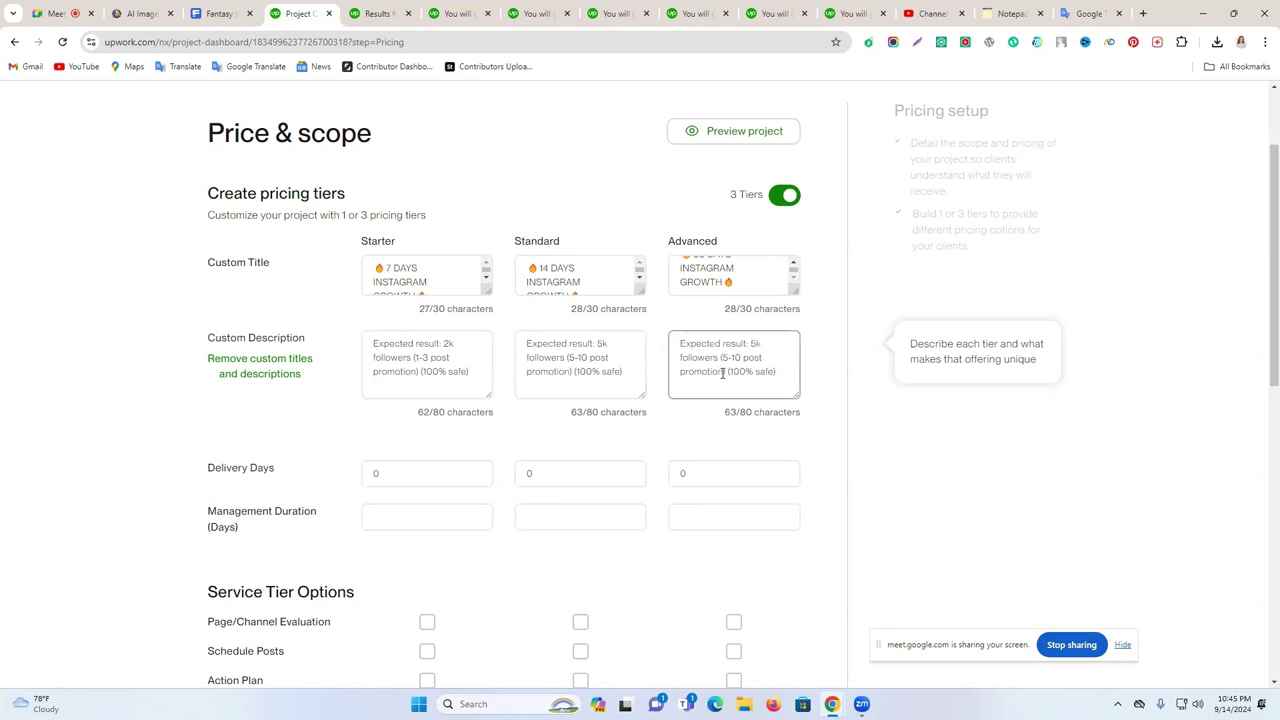
pyautogui.moveTo(749, 343); pyautogui.dragTo(756, 343)
pyautogui.write('10')
pyautogui.moveTo(723, 357); pyautogui.dragTo(730, 357)
pyautogui.write('10')
pyautogui.click(736, 357)
pyautogui.write('5')
pyautogui.press('Delete')
# - Examine how the competing Instagram listings title, describe and price their Starter, Standard and Advanced tiers
pyautogui.click(540, 12)
pyautogui.click(615, 13)
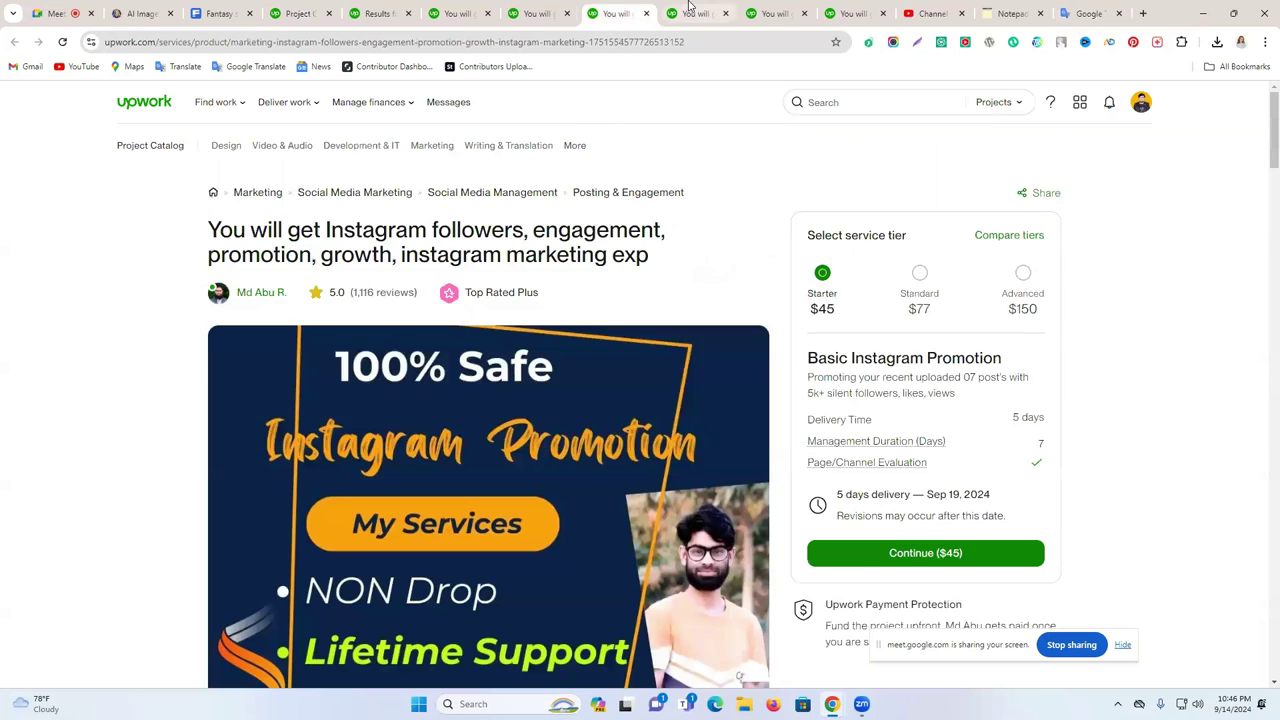
pyautogui.click(695, 13)
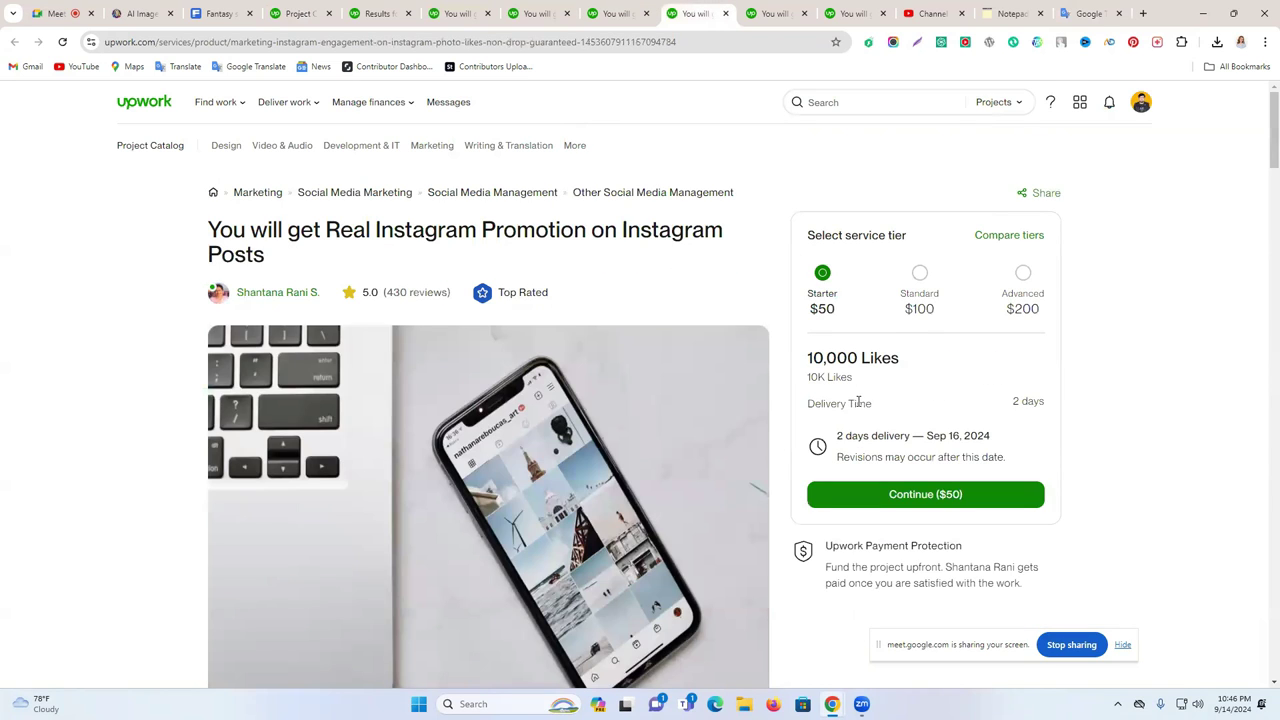
pyautogui.click(920, 278)
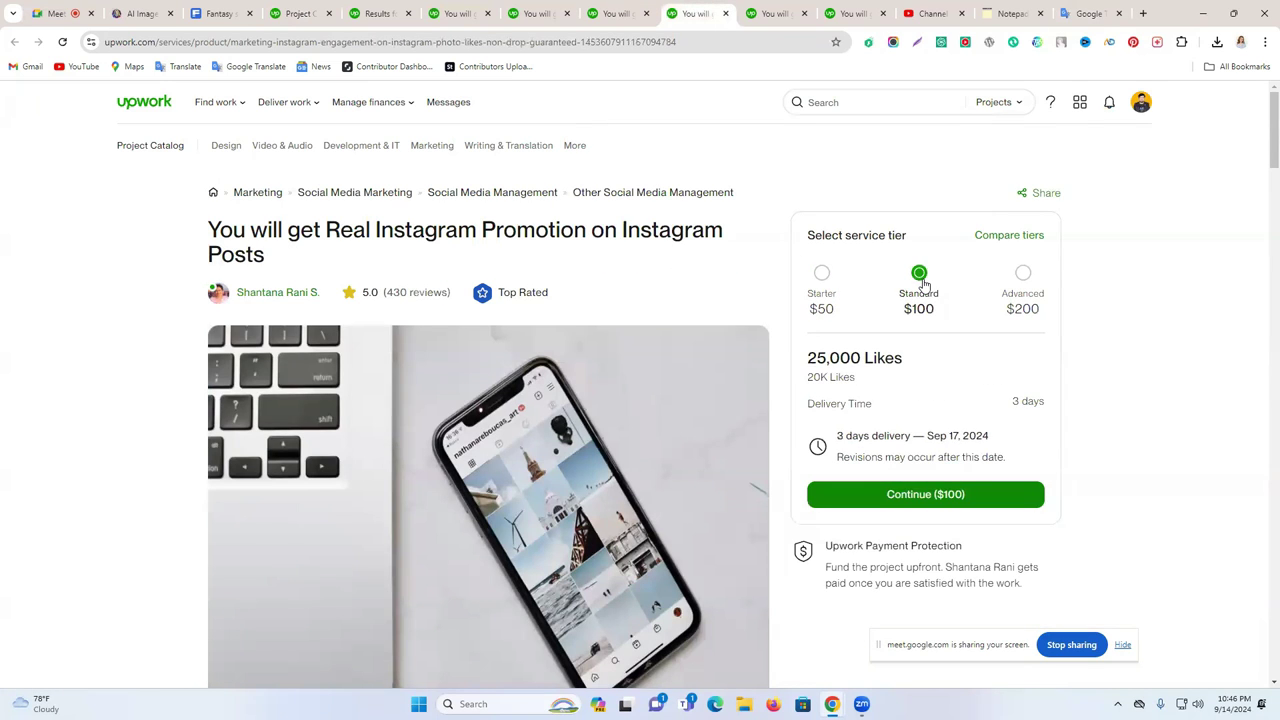
pyautogui.click(821, 282)
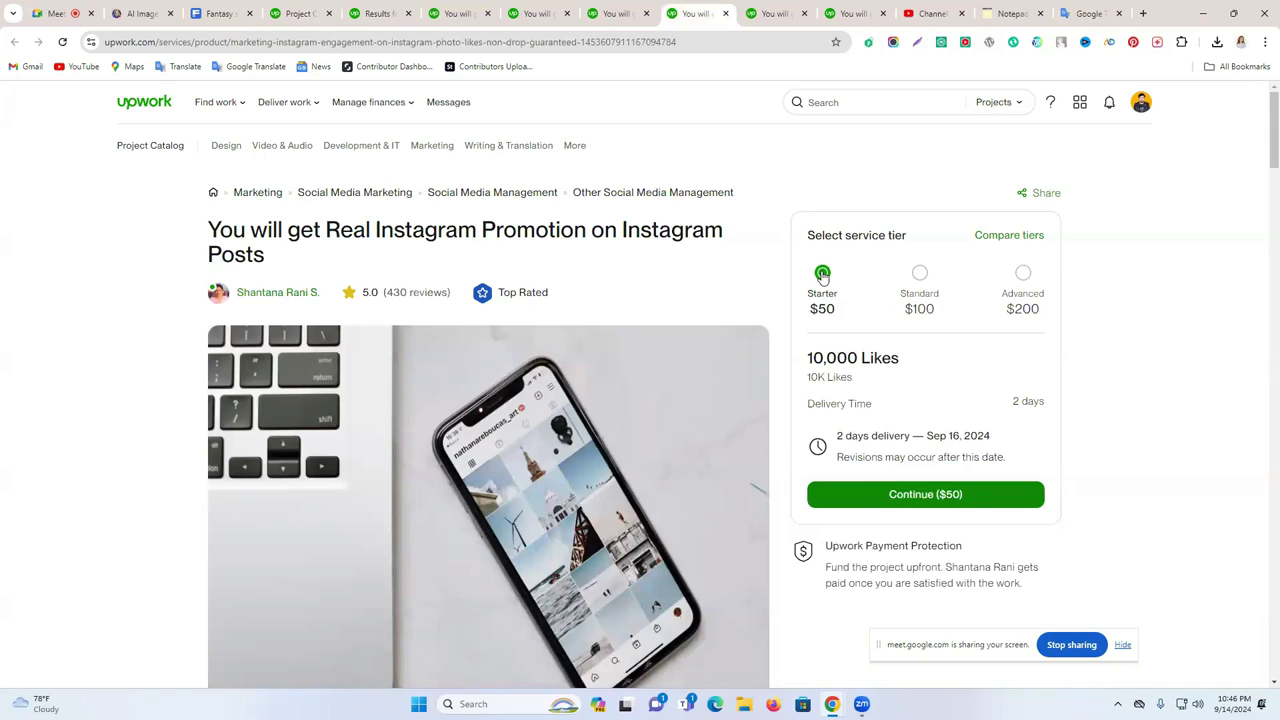
pyautogui.click(1023, 276)
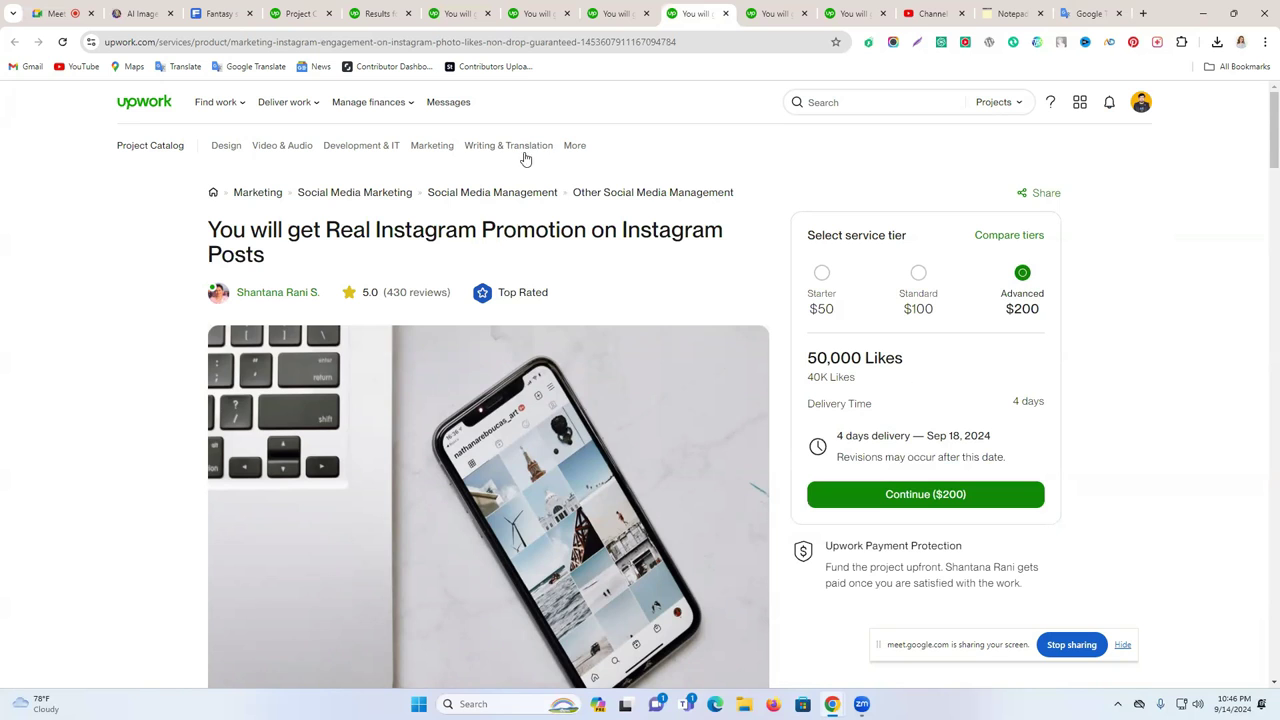
pyautogui.click(627, 9)
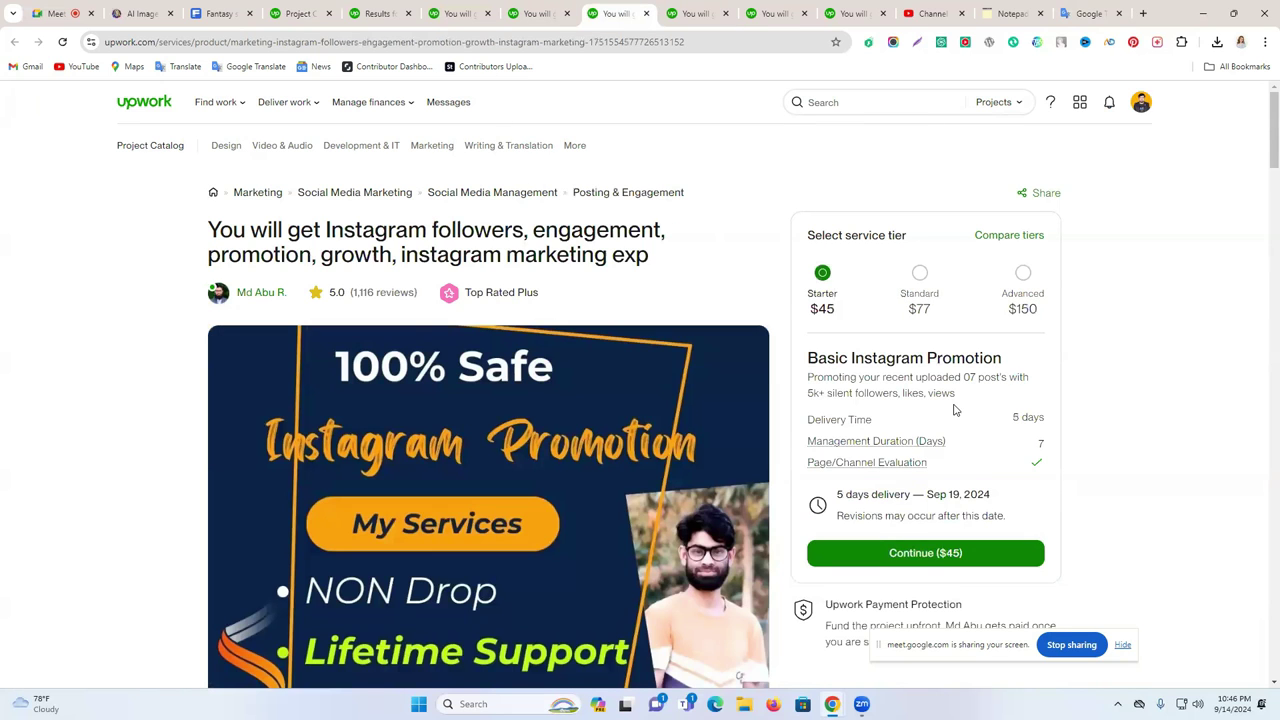
pyautogui.click(522, 8)
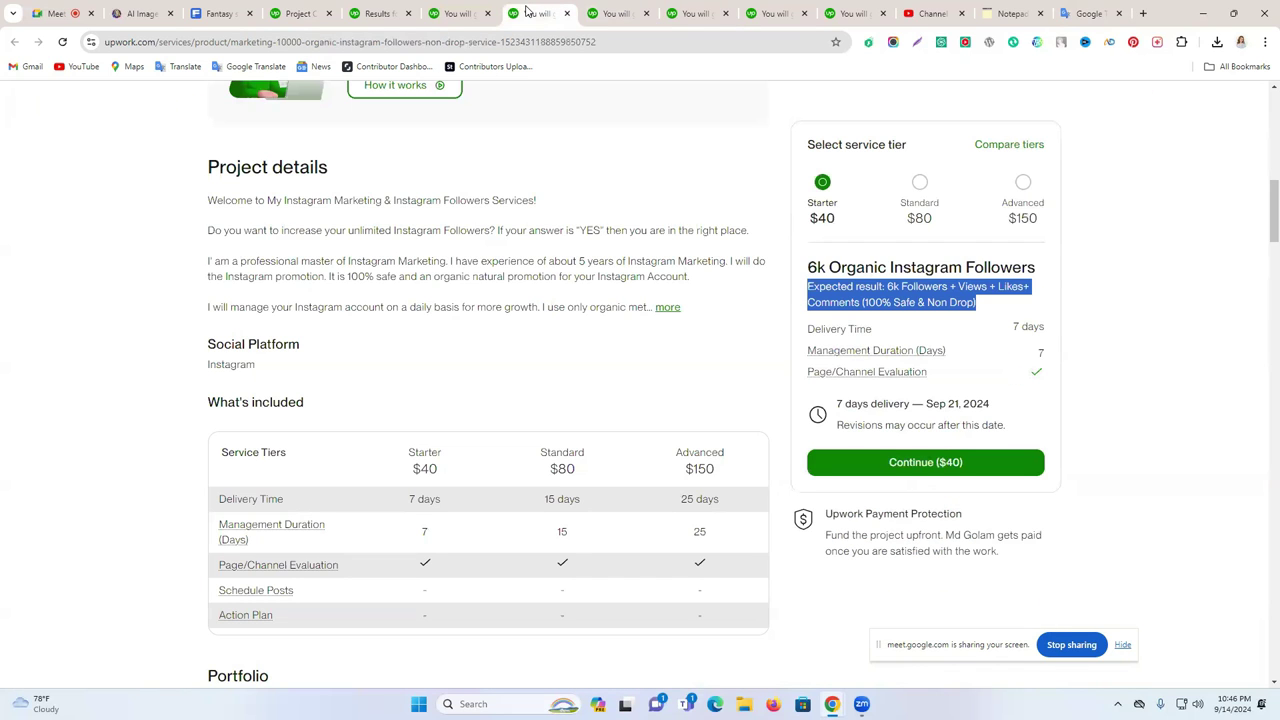
pyautogui.click(1078, 10)
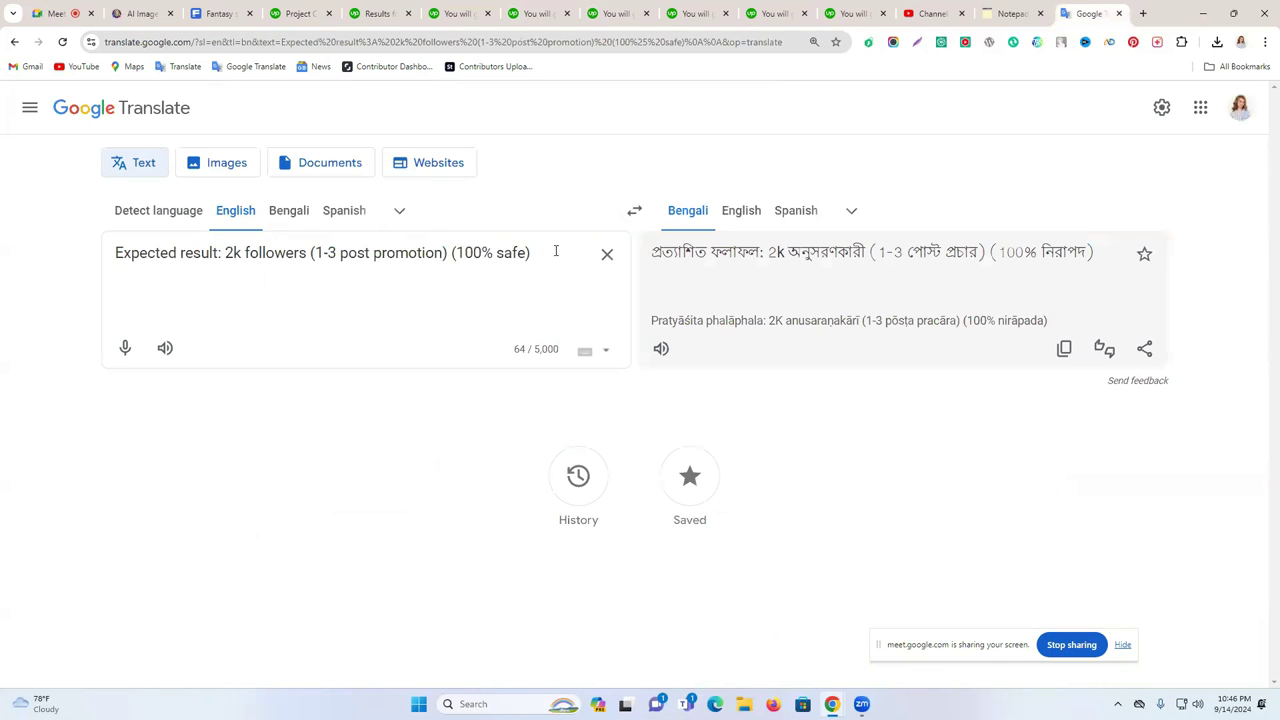
pyautogui.click(285, 10)
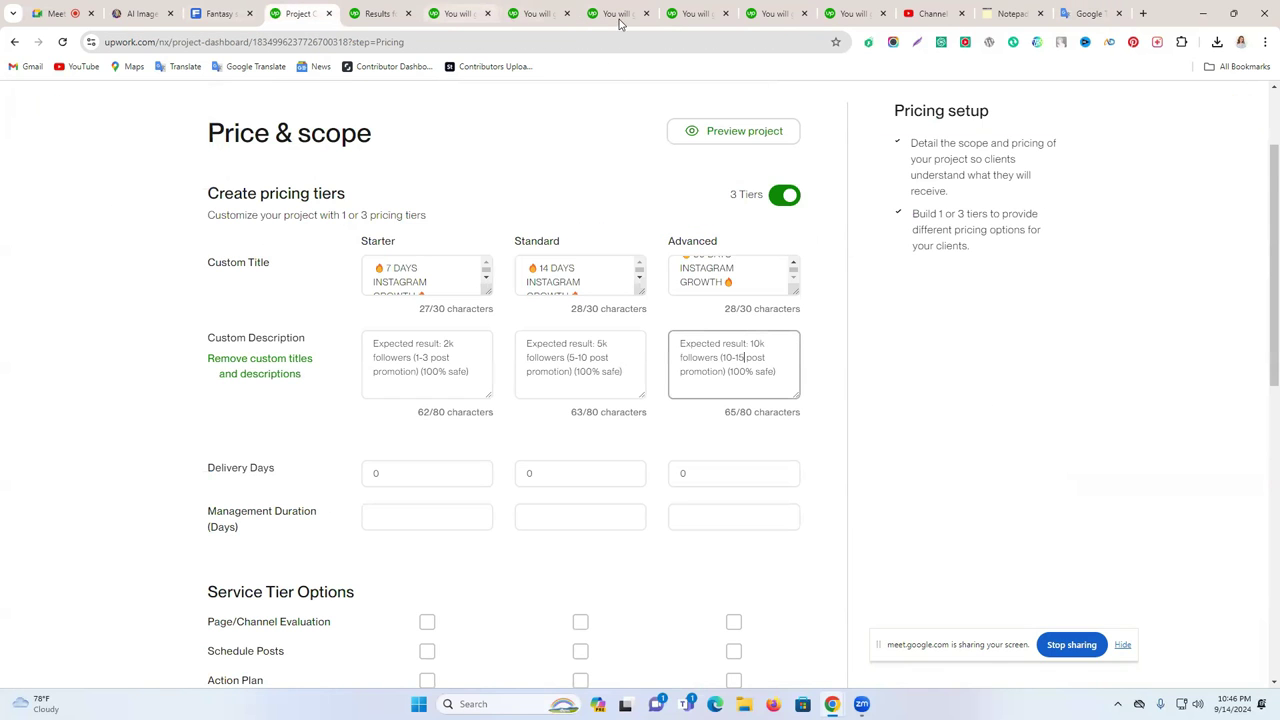
# - Put the notepad's "Super Fast Organic Instagram Growth" headline into Google Translate and copy it only up to "Followers"
pyautogui.click(980, 9)
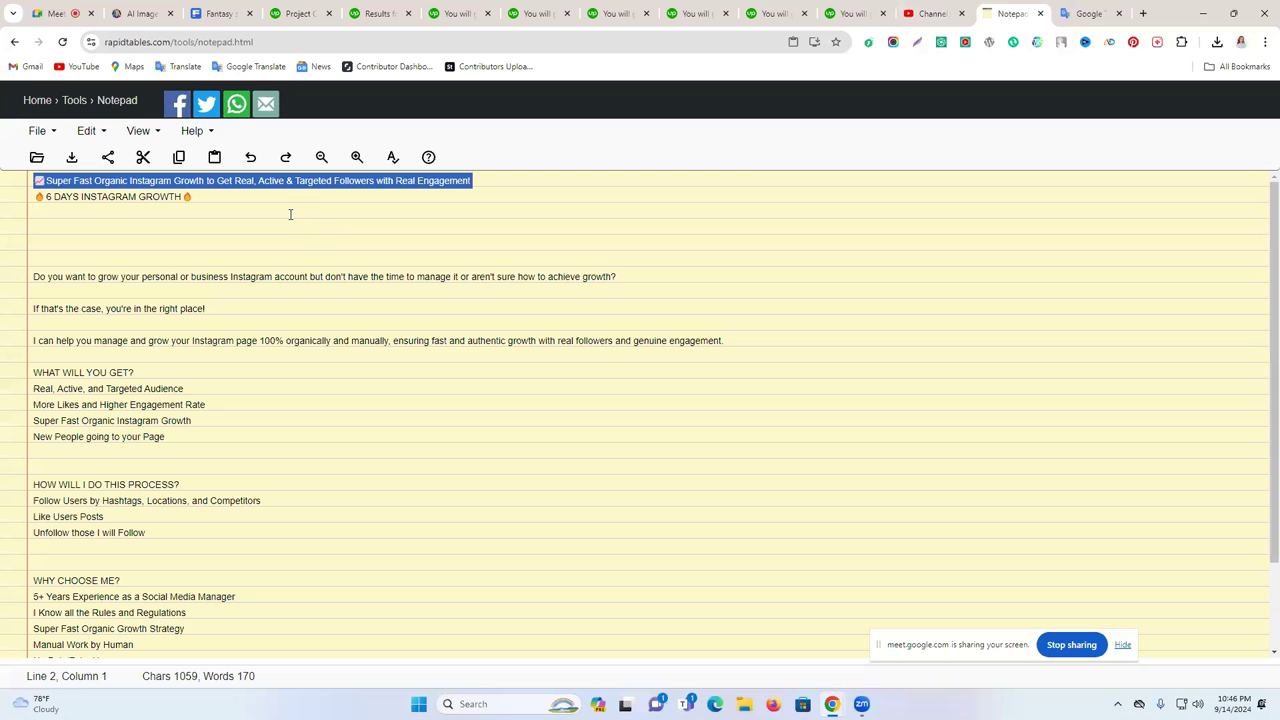
pyautogui.click(1079, 9)
pyautogui.click(604, 252)
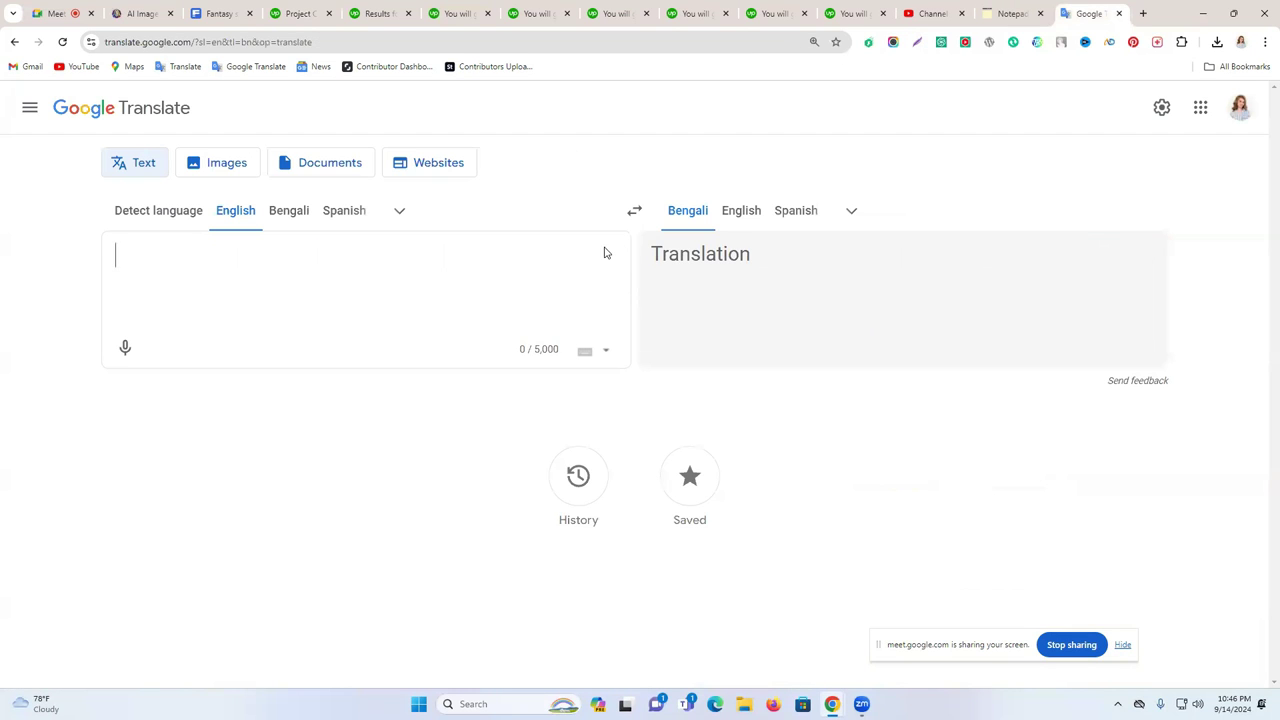
pyautogui.write('📈Super Fast Organic Instagram Growth to Get Real, Active & Targeted Followers with Real Engagement')
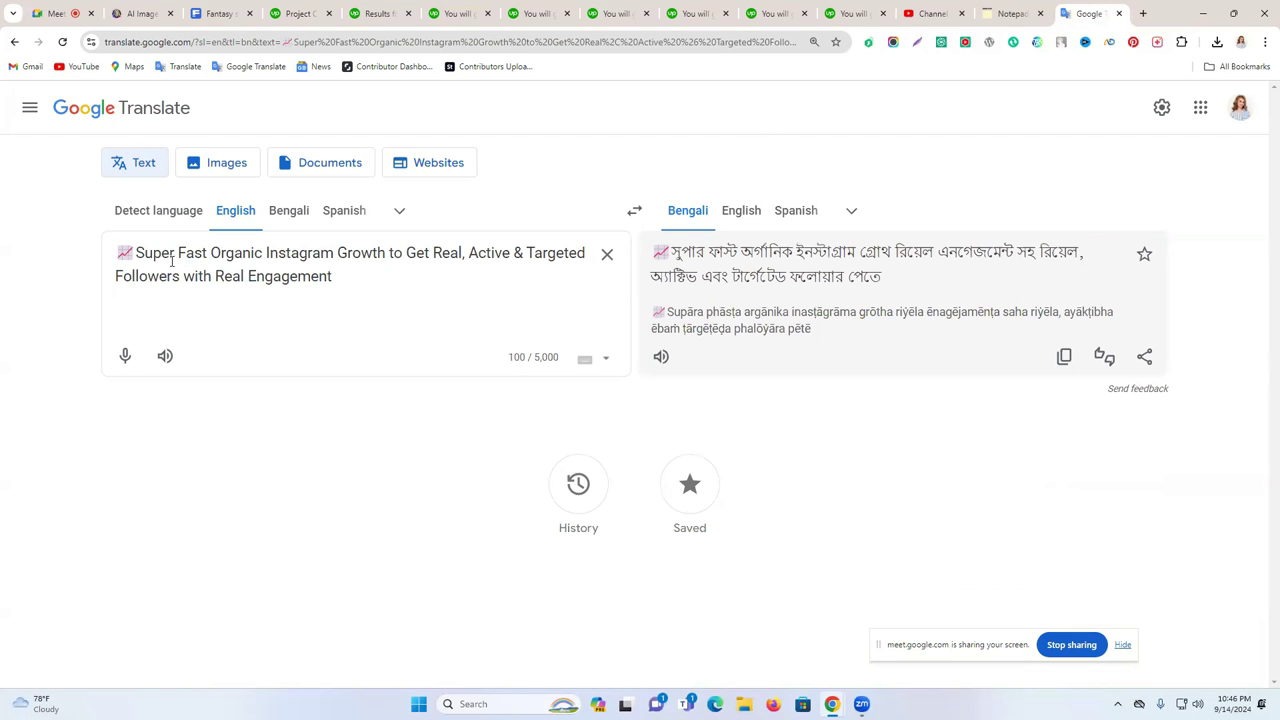
pyautogui.click(363, 256)
pyautogui.moveTo(184, 277); pyautogui.dragTo(85, 259)
# - Replace all three custom descriptions with "📈Super Fast Organic Instagram Growth to Get Real, Active & Targeted Followers", trimming the trailing space
pyautogui.click(300, 13)
pyautogui.click(393, 347)
pyautogui.hotkey('ctrl', 'a')
pyautogui.write('📈 Super Fast Organic Instagram Growth to Get Real, Active & Targeted Followers')
pyautogui.click(567, 357)
pyautogui.hotkey('ctrl', 'a')
pyautogui.write('📈 Super Fast Organic Instagram Growth to Get Real, Active & Targeted Followers')
pyautogui.click(720, 372)
pyautogui.hotkey('ctrl', 'a')
pyautogui.write('📈 Super Fast Organic Instagram Growth to Get Real, Active & Targeted Followers')
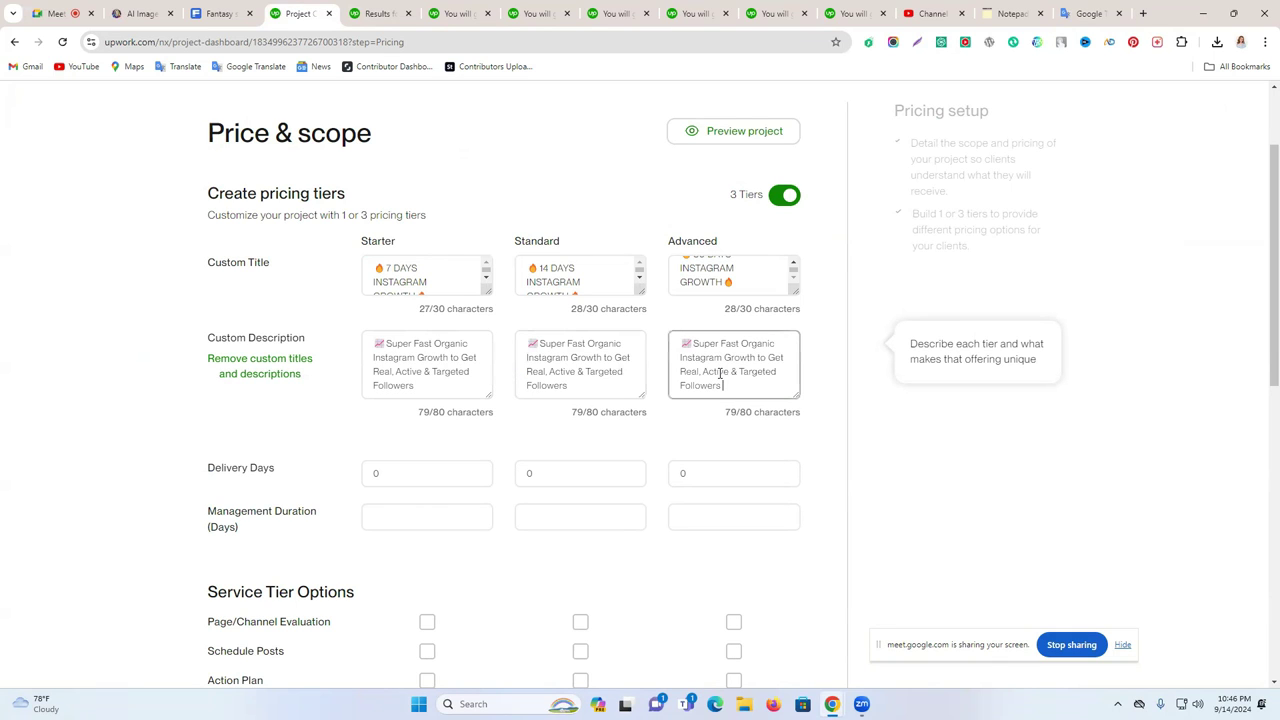
pyautogui.click(591, 390)
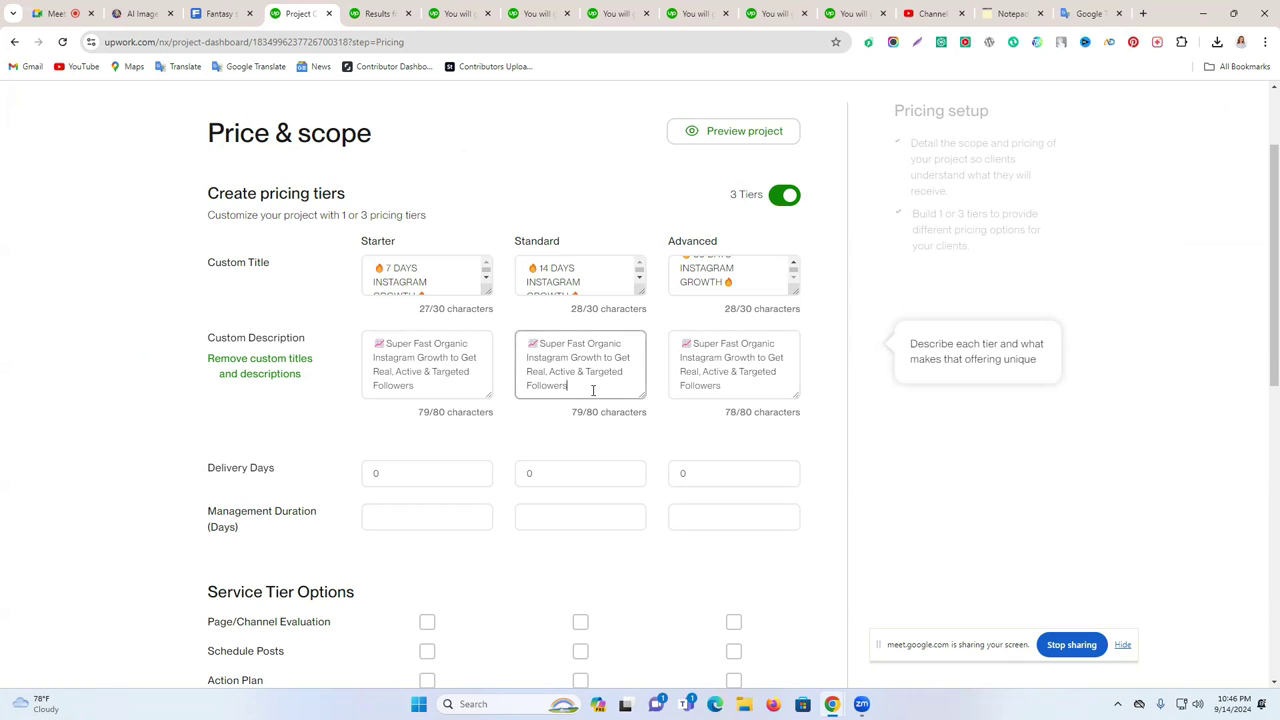
# - Set the delivery days to 7 for Starter, 14 for Standard and 30 for Advanced
pyautogui.scroll(1, 457, 389)
pyautogui.scroll(-2, 458, 389)
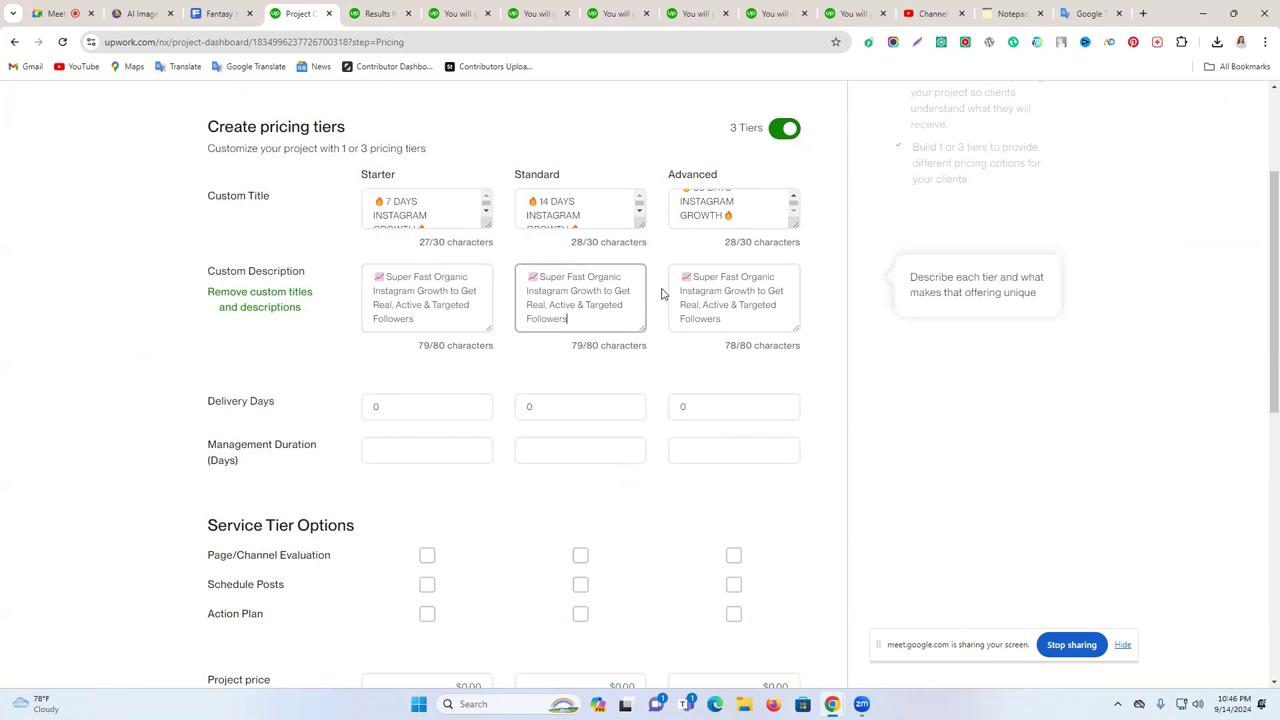
pyautogui.scroll(-1, 681, 306)
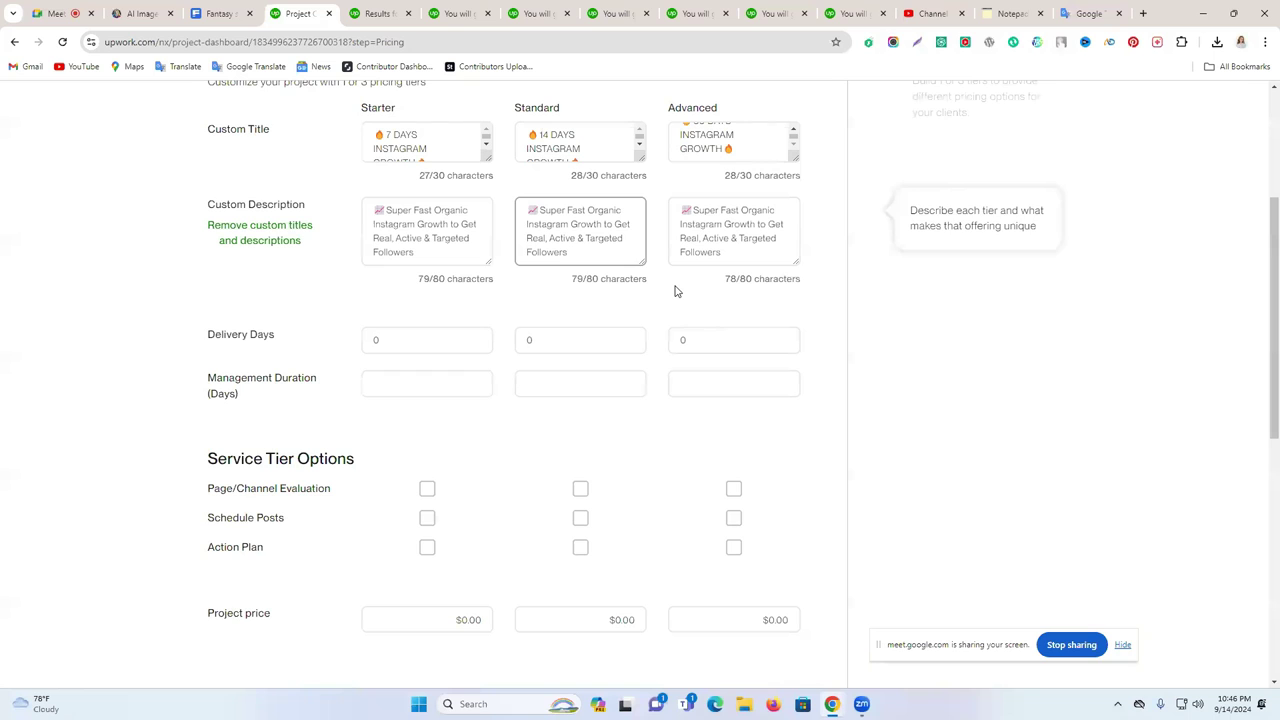
pyautogui.click(401, 340)
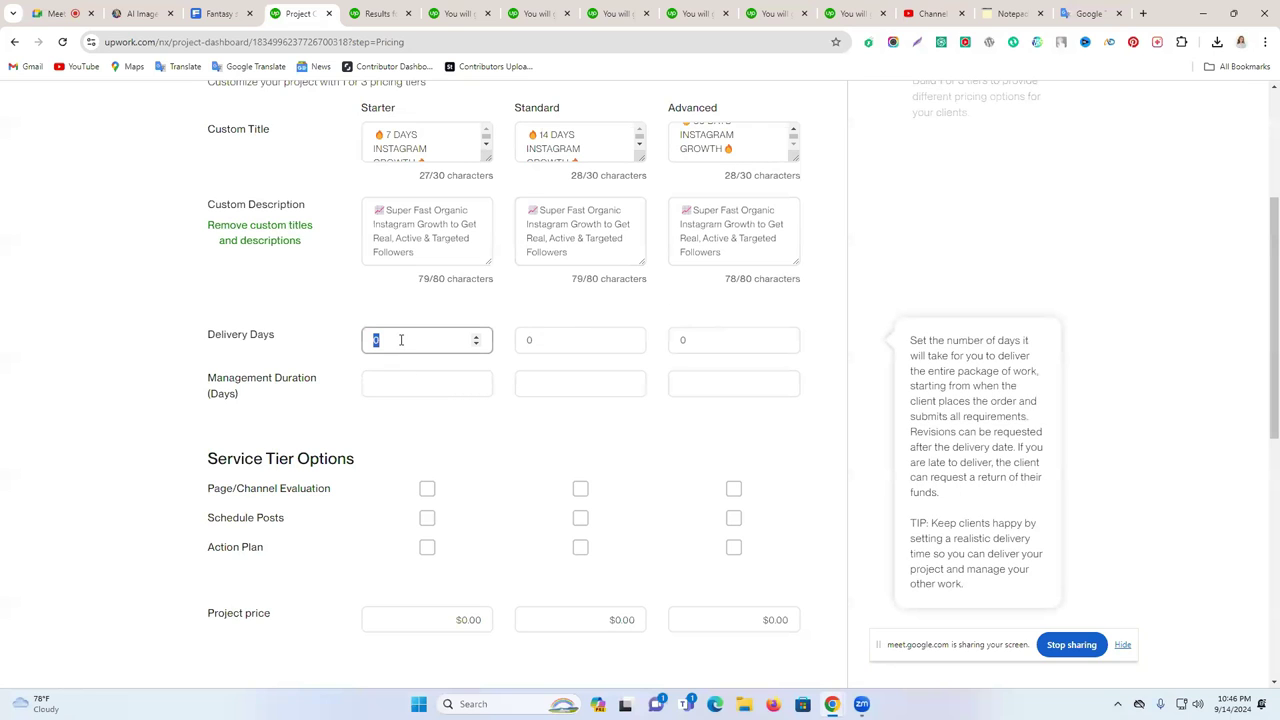
pyautogui.click(477, 337)
pyautogui.click(620, 341)
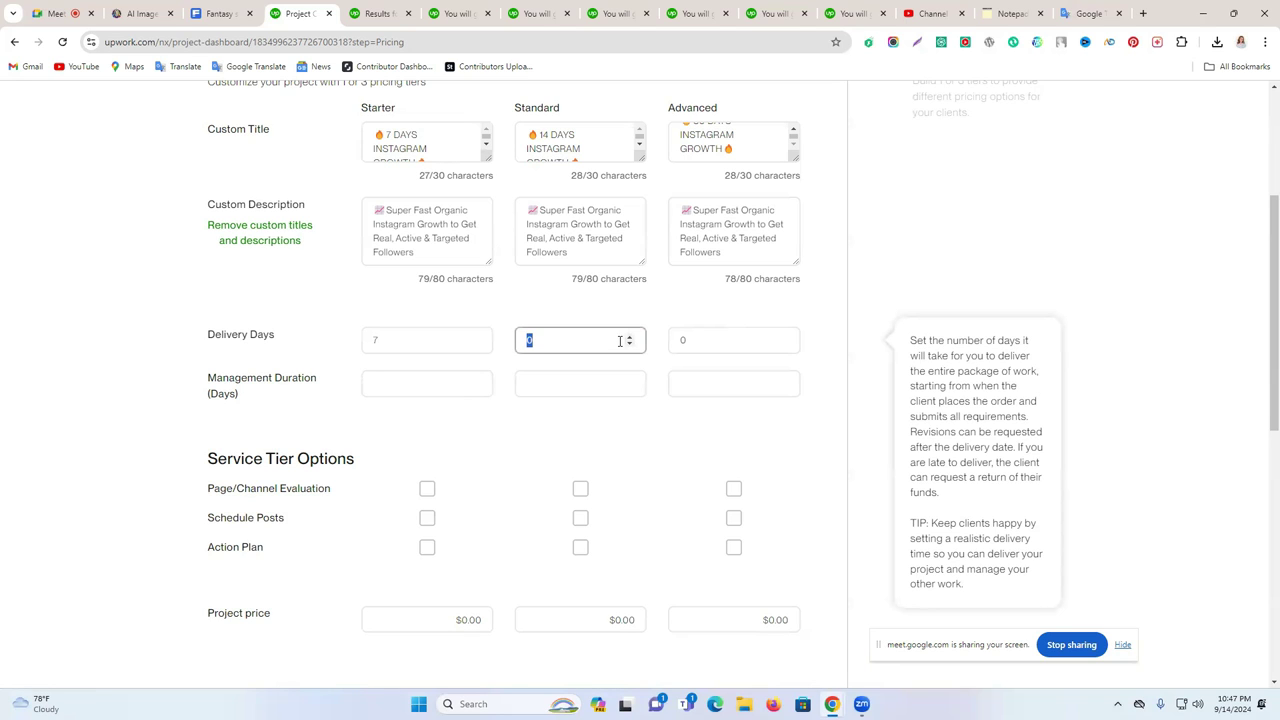
pyautogui.click(731, 338)
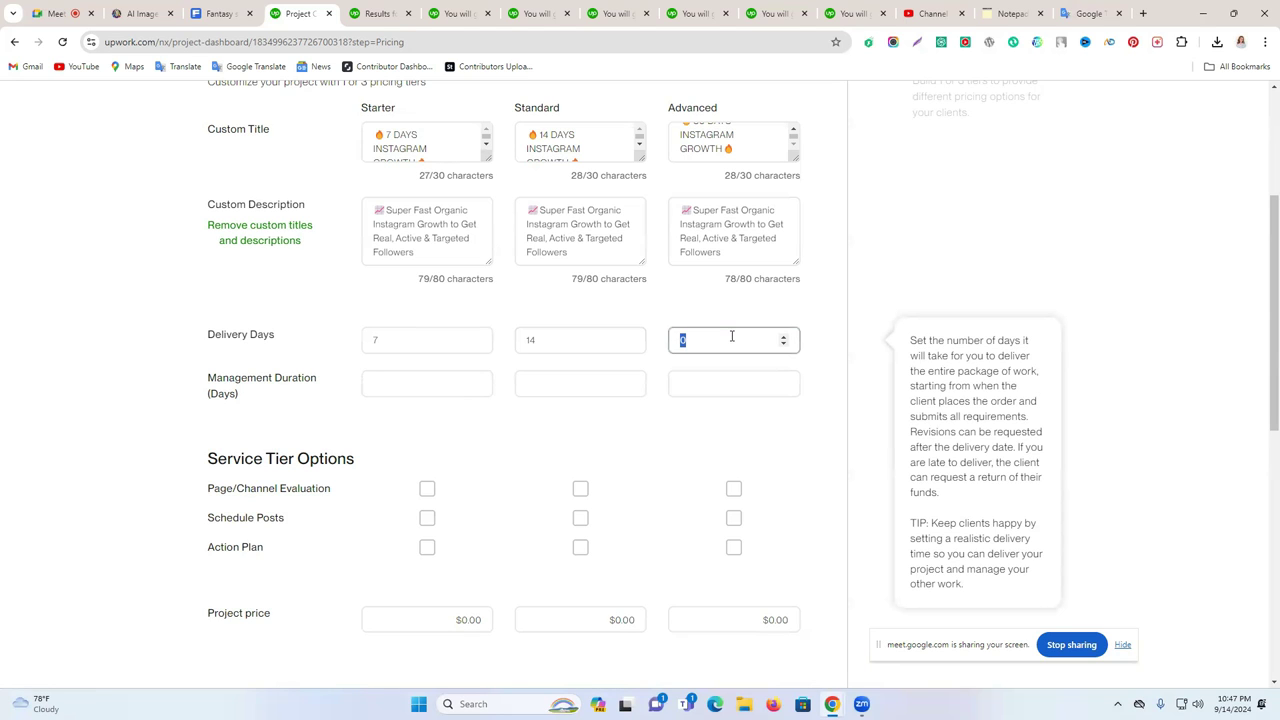
# - Set the management duration to 7 days for Starter, 14 for Standard and 30 for Advanced
pyautogui.click(420, 384)
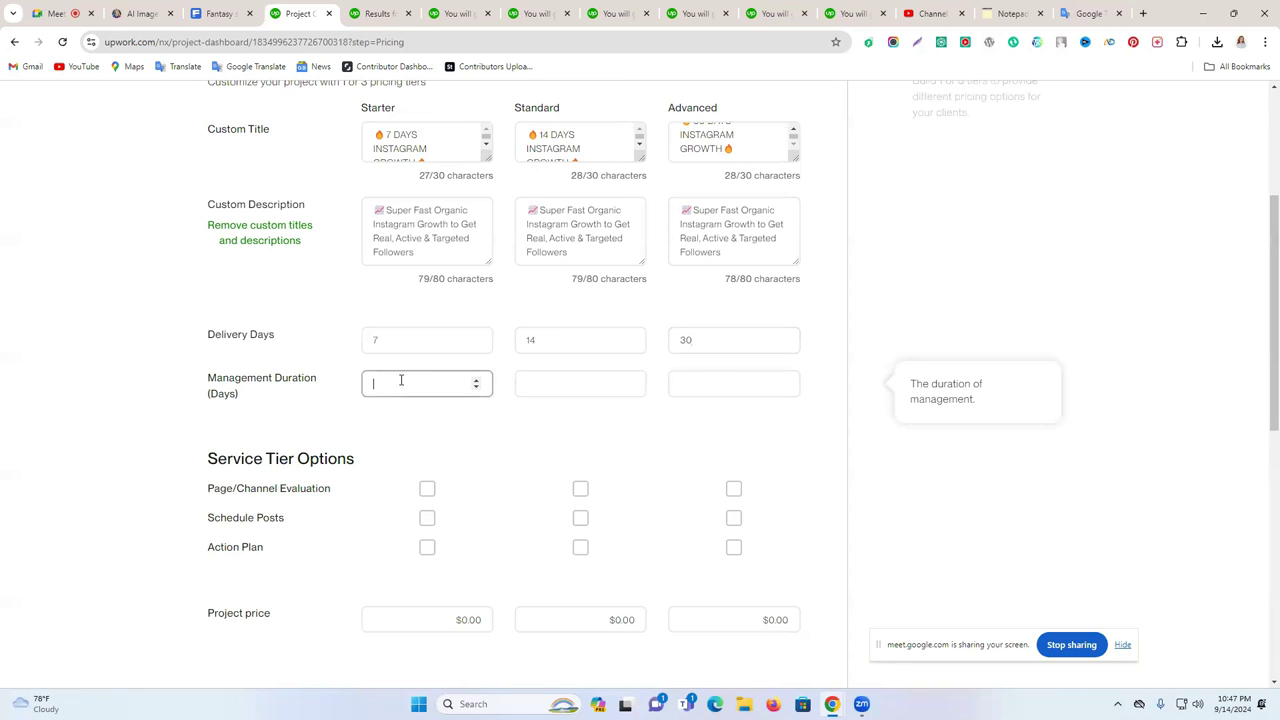
pyautogui.write('7')
pyautogui.click(551, 381)
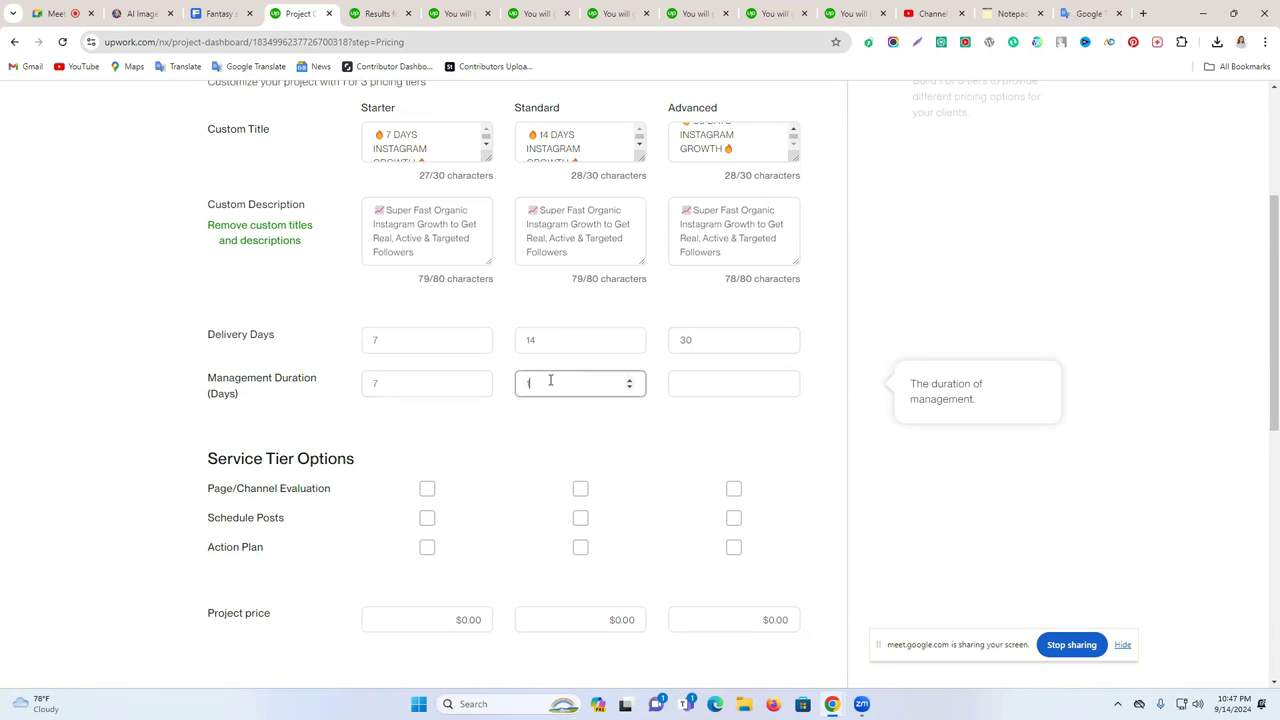
pyautogui.click(714, 391)
pyautogui.write('30')
# - Include Page/Channel Evaluation and Action Plan in all three tiers, and Schedule Posts in Standard and Advanced only
pyautogui.scroll(-1, 528, 440)
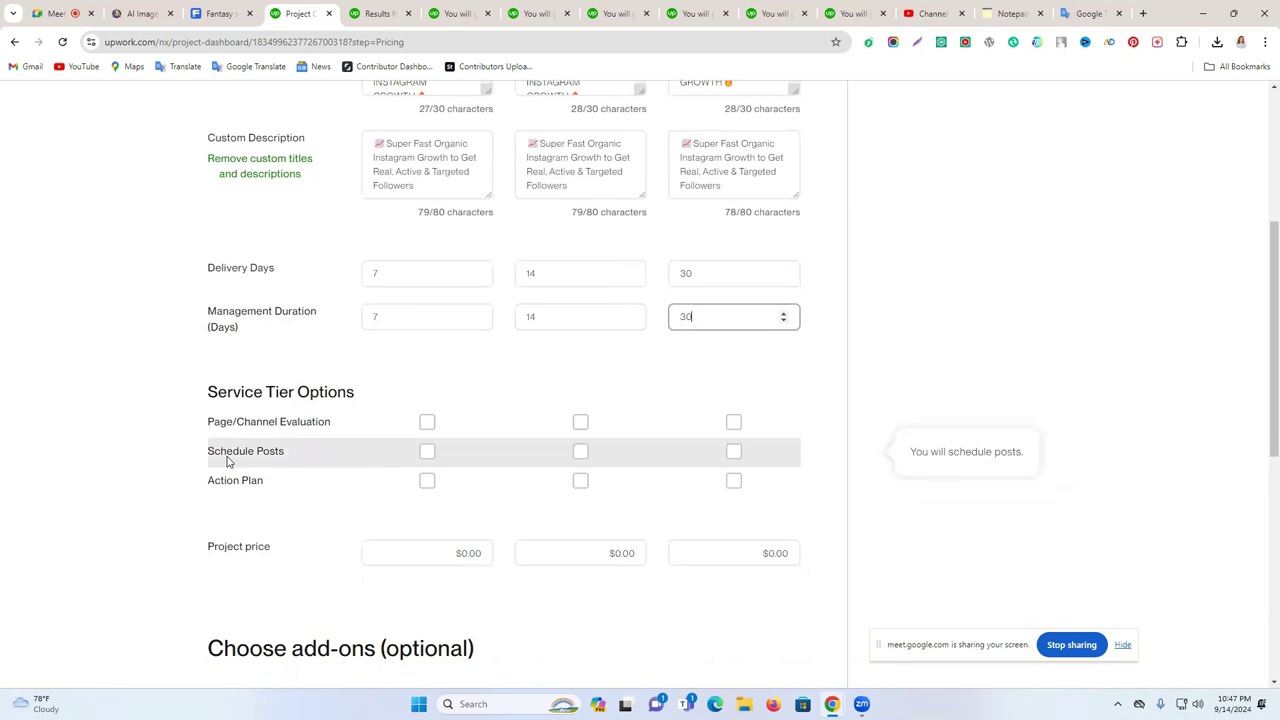
pyautogui.click(427, 423)
pyautogui.click(579, 423)
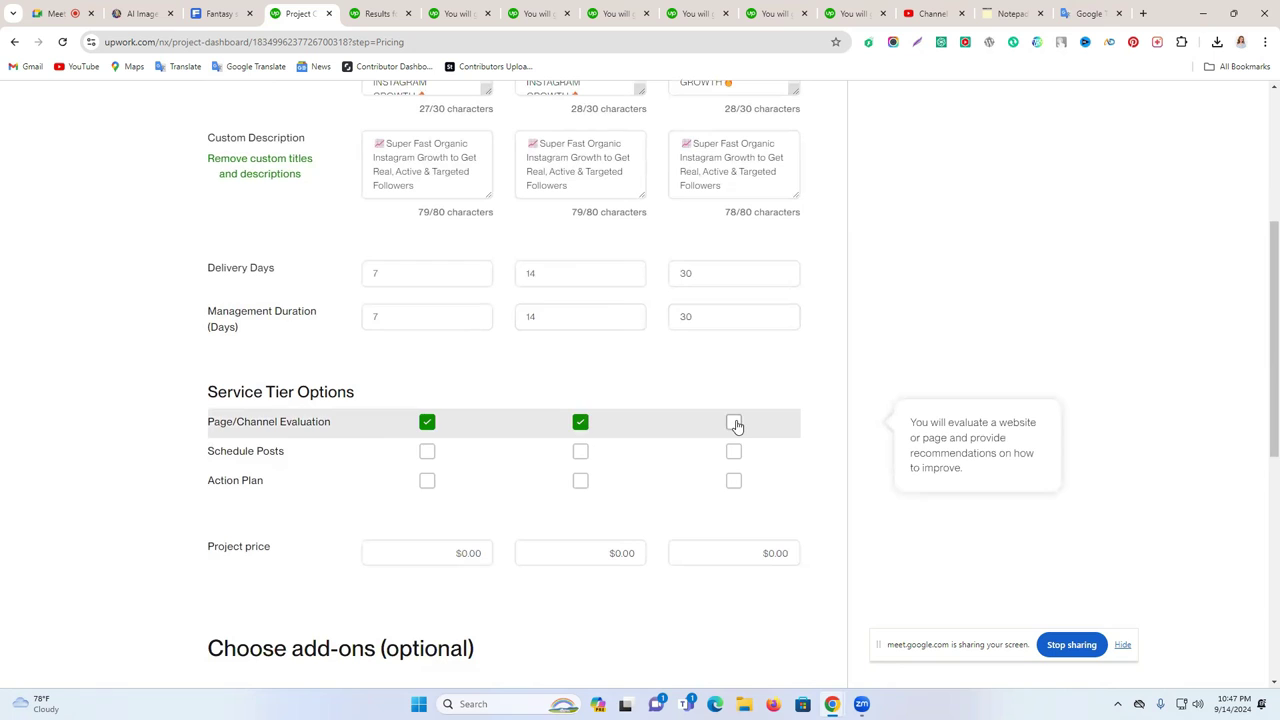
pyautogui.click(734, 422)
pyautogui.click(734, 453)
pyautogui.click(580, 452)
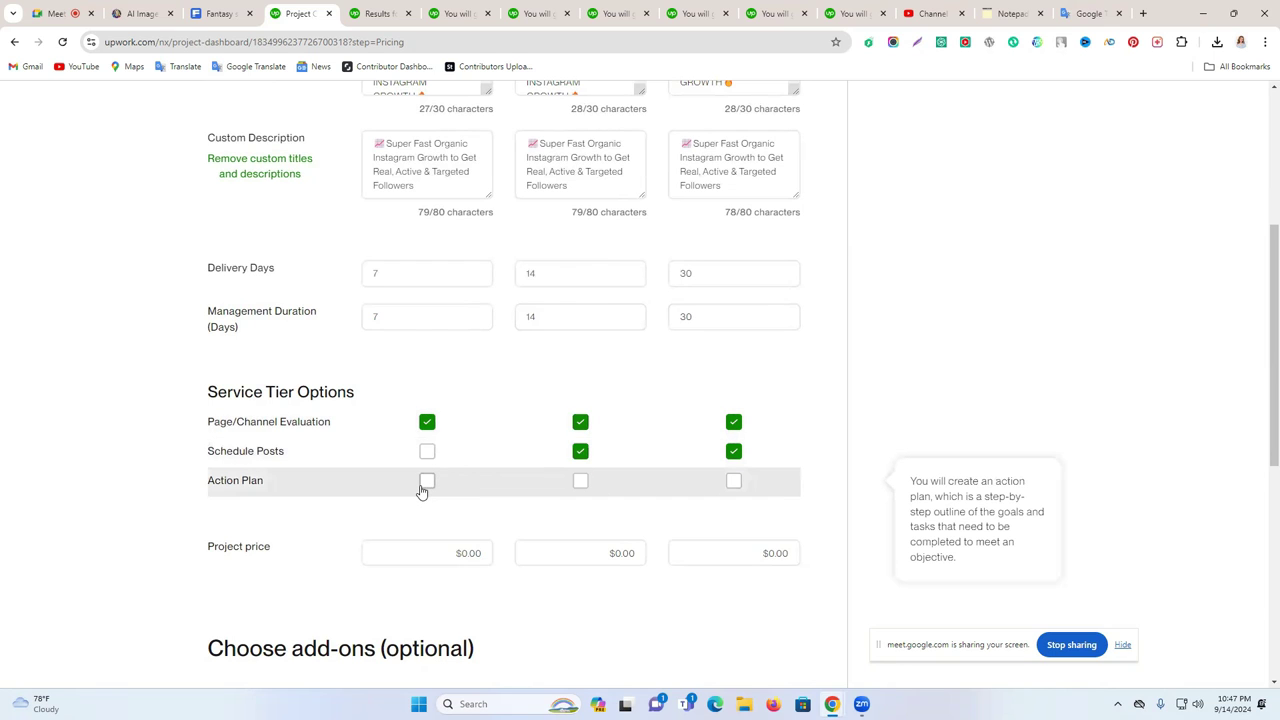
pyautogui.click(427, 482)
pyautogui.click(580, 481)
pyautogui.click(733, 481)
# - Set the project price to $30 for the Starter tier and $60 for the Standard tier
pyautogui.scroll(-1, 480, 460)
pyautogui.click(414, 418)
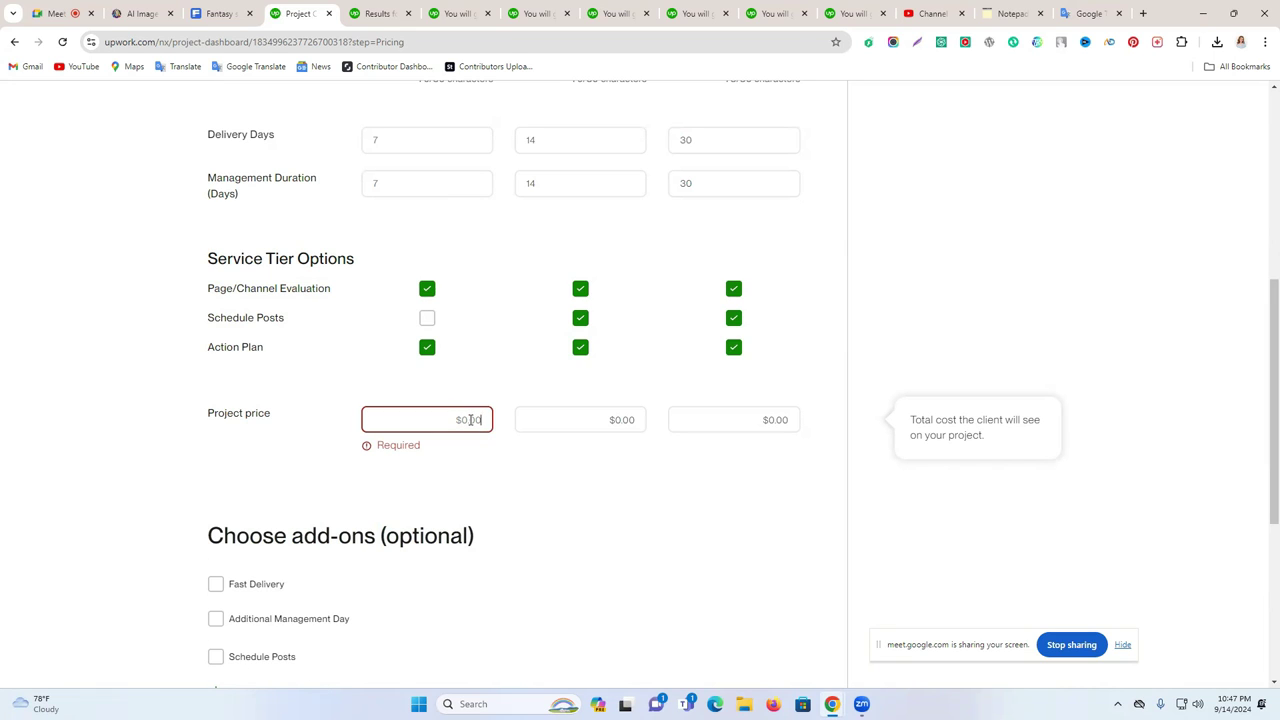
pyautogui.write('30')
pyautogui.click(613, 420)
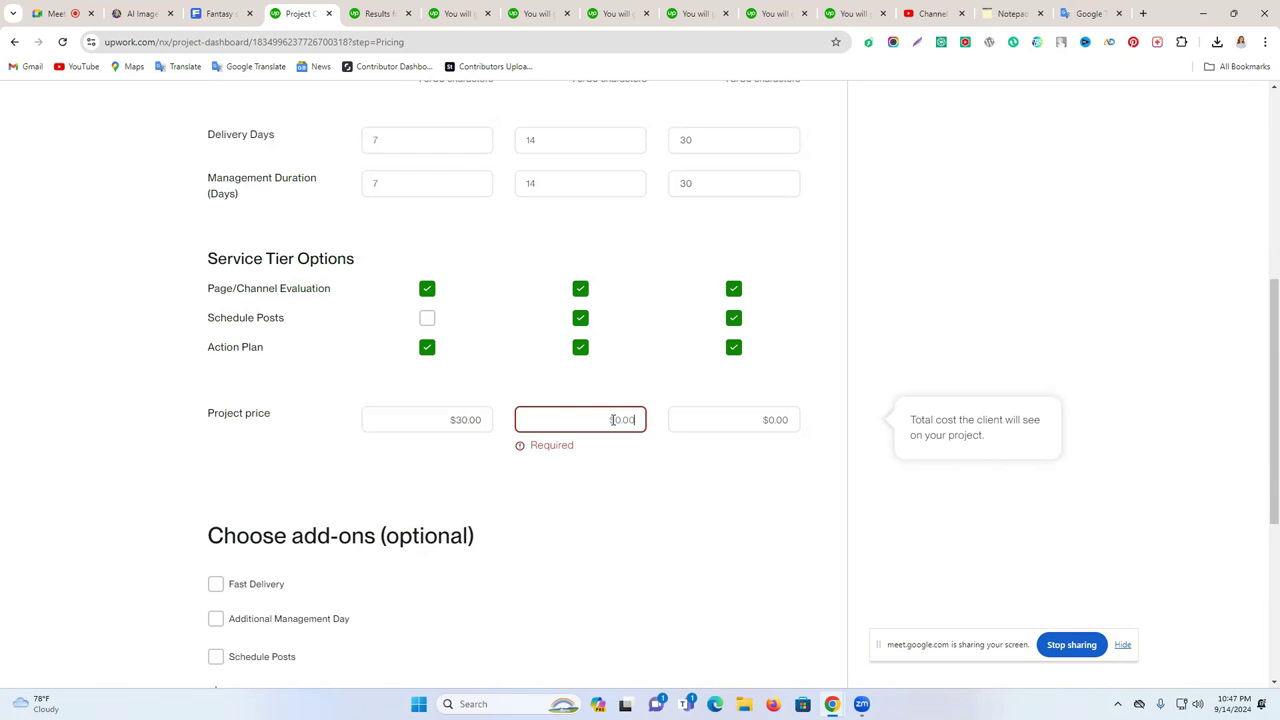
pyautogui.write('60')
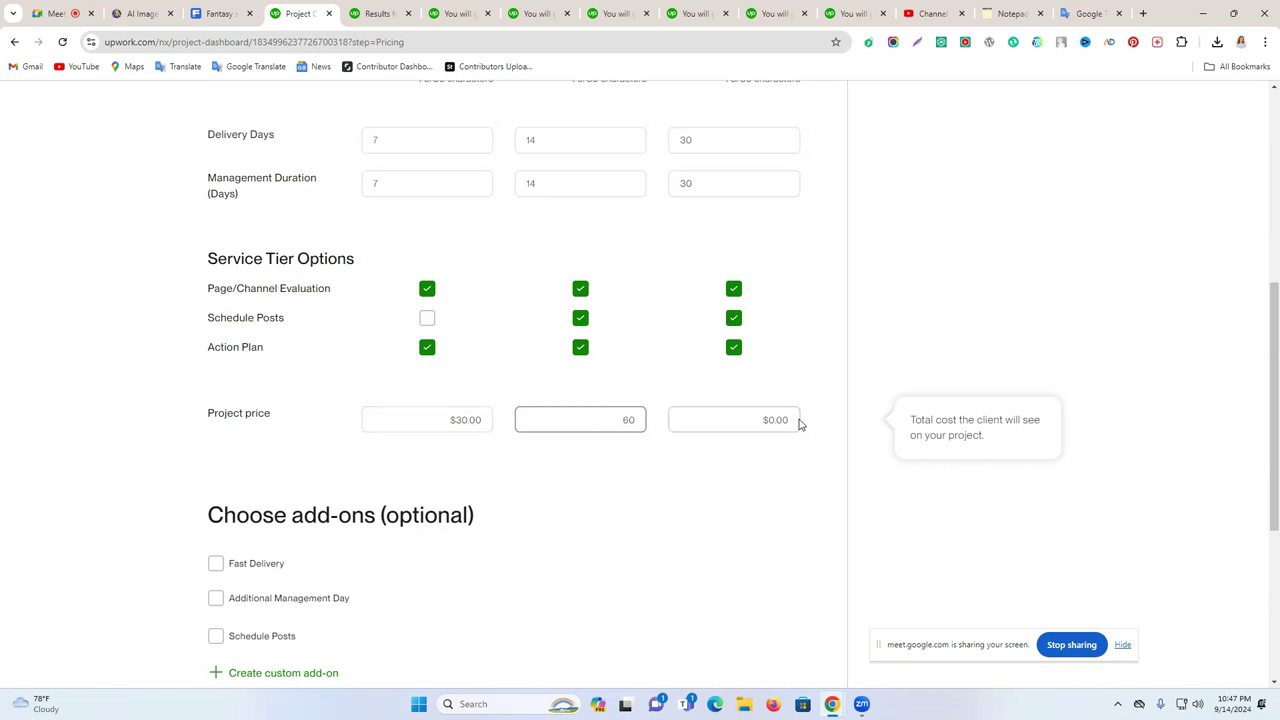
# - Compare prices in the Instagram marketing search results, and set the Advanced tier's project price to $120
pyautogui.tripleClick(799, 424)
pyautogui.click(790, 420)
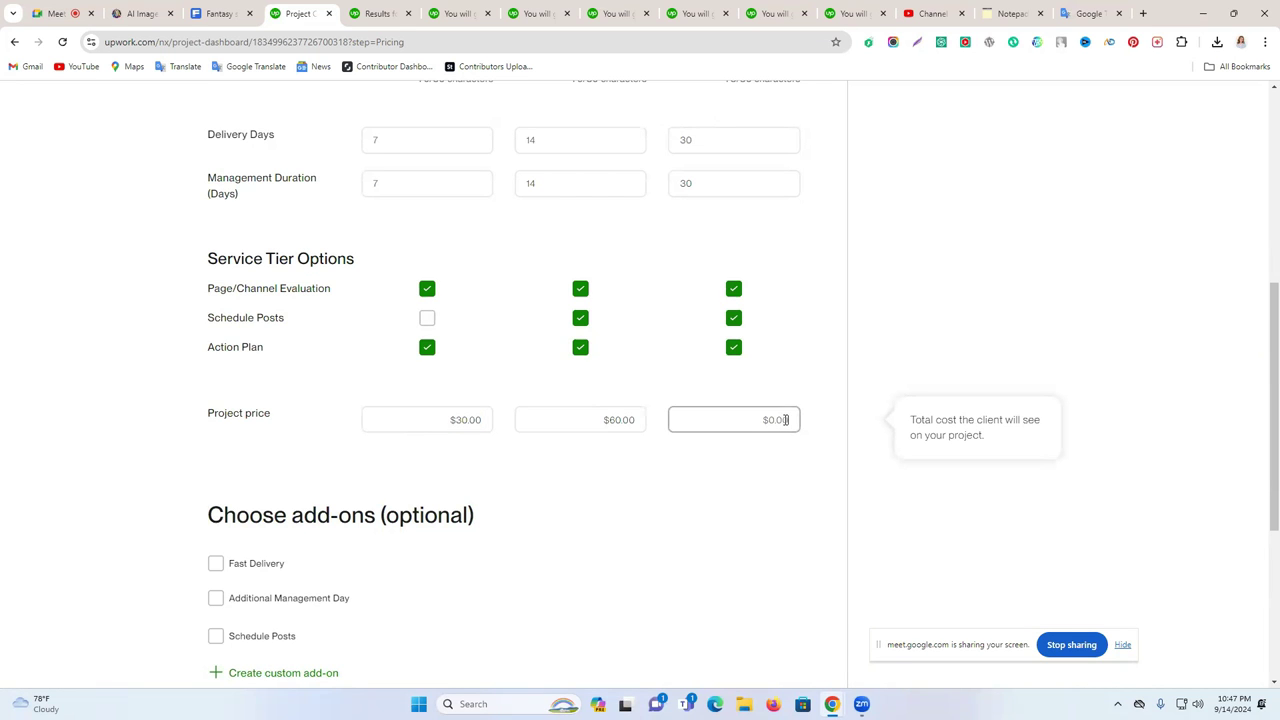
pyautogui.click(385, 14)
pyautogui.scroll(-2, 659, 386)
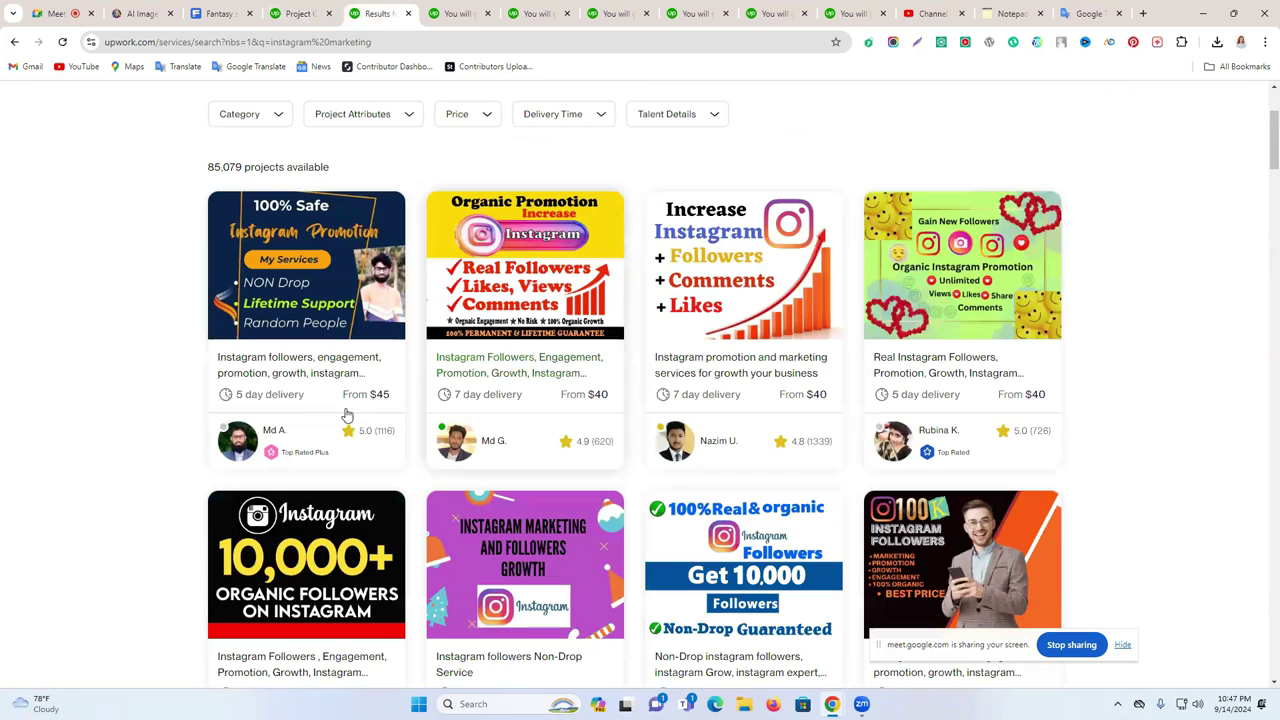
pyautogui.scroll(-5, 863, 404)
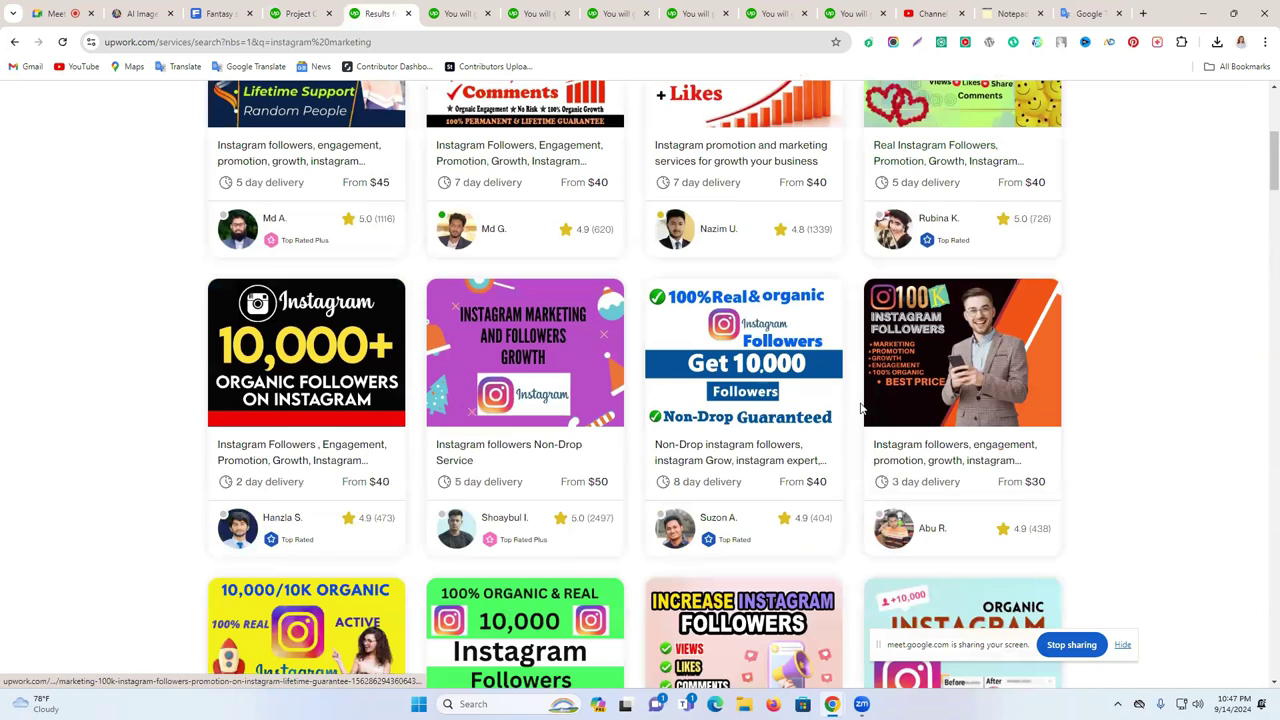
pyautogui.click(298, 14)
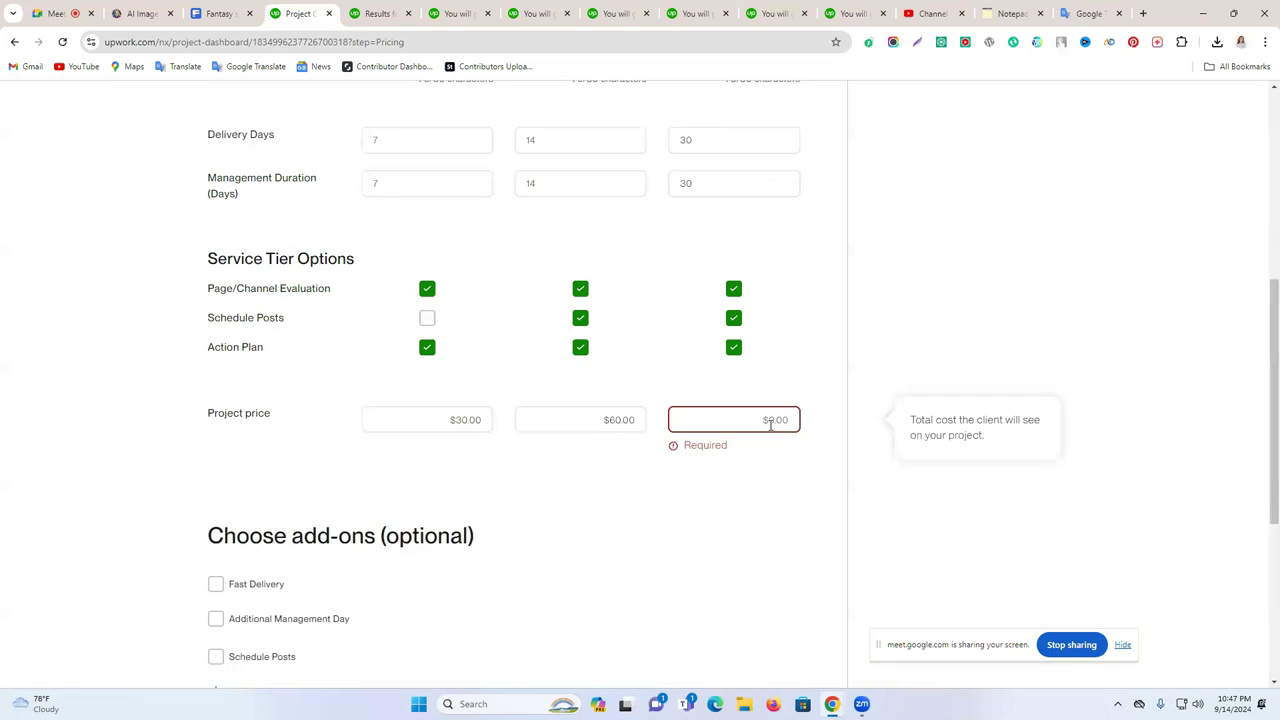
pyautogui.write('1')
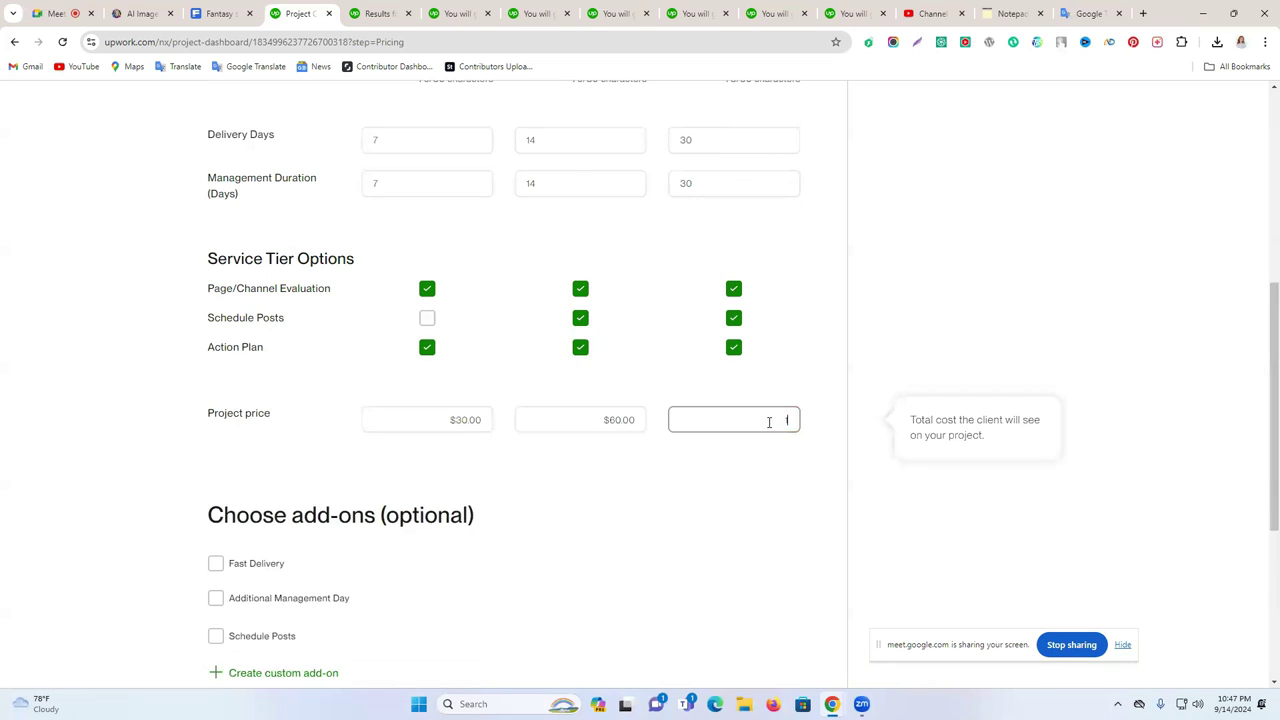
pyautogui.write('20')
pyautogui.click(743, 489)
pyautogui.scroll(-2, 742, 481)
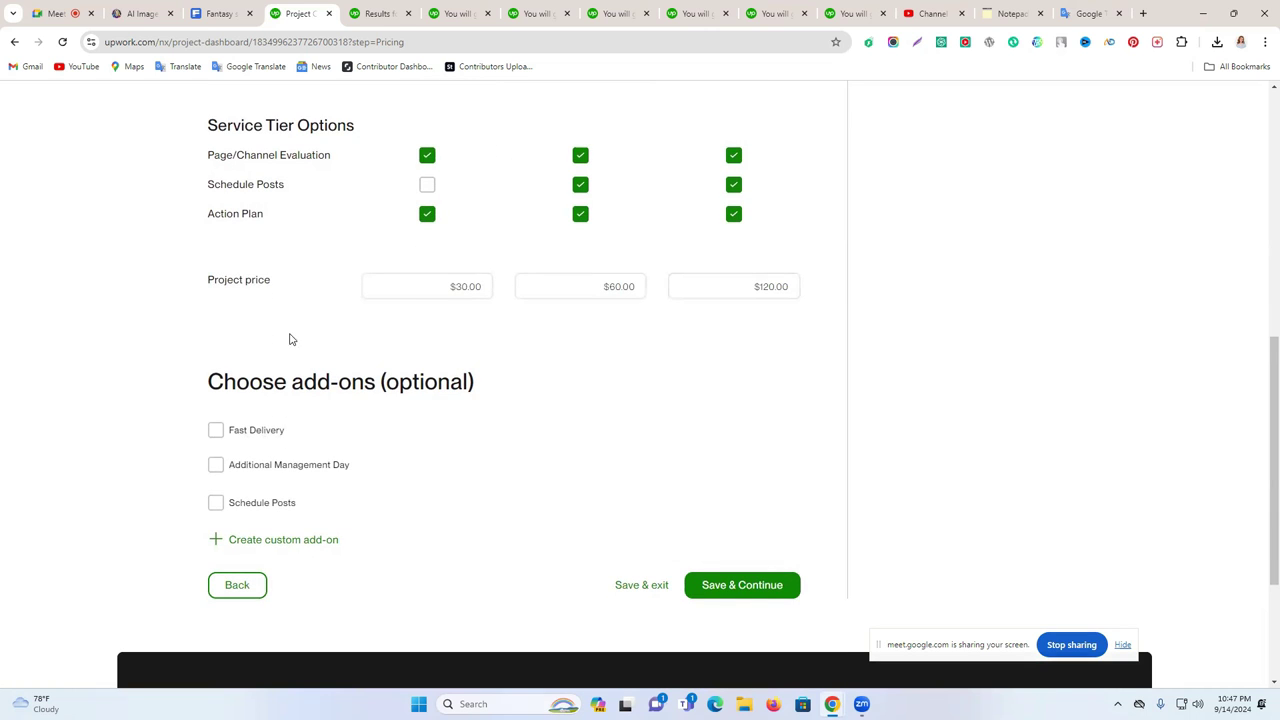
pyautogui.click(217, 431)
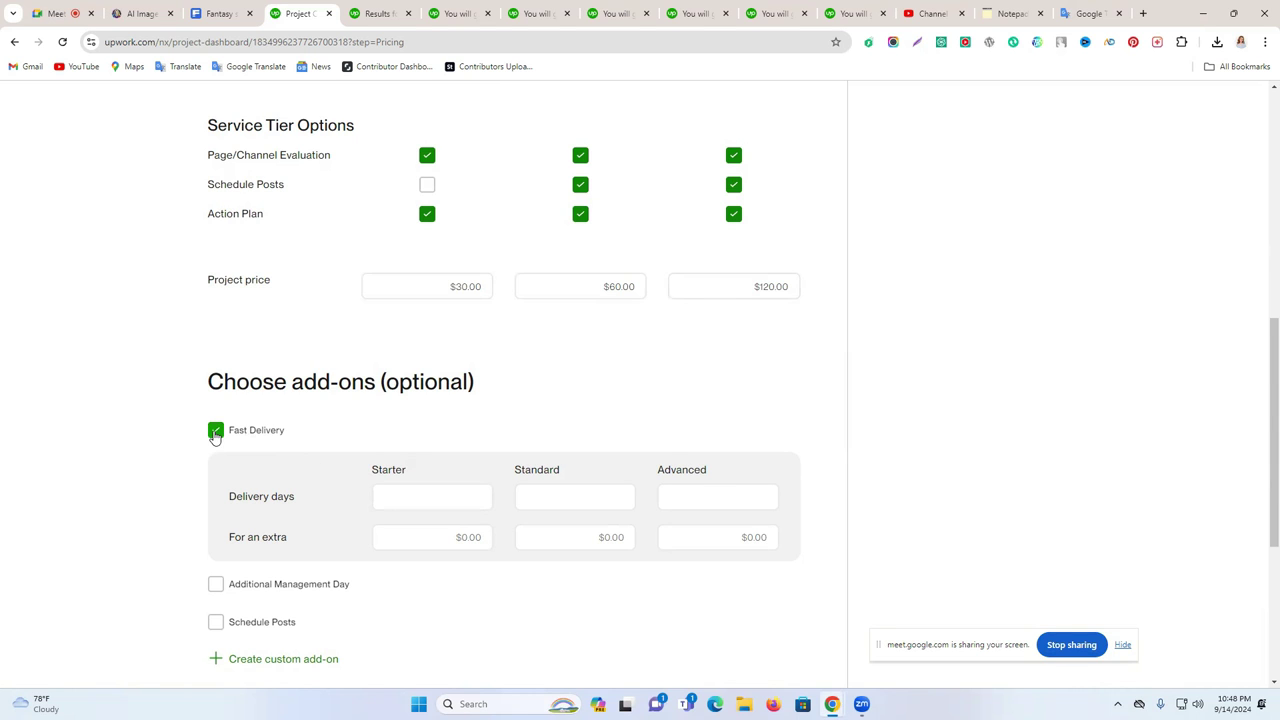
pyautogui.click(215, 430)
# - Review the completed pricing tiers and save them without add-ons, continuing to the Gallery stage
pyautogui.scroll(-2, 748, 408)
pyautogui.scroll(2, 587, 404)
pyautogui.scroll(10, 587, 404)
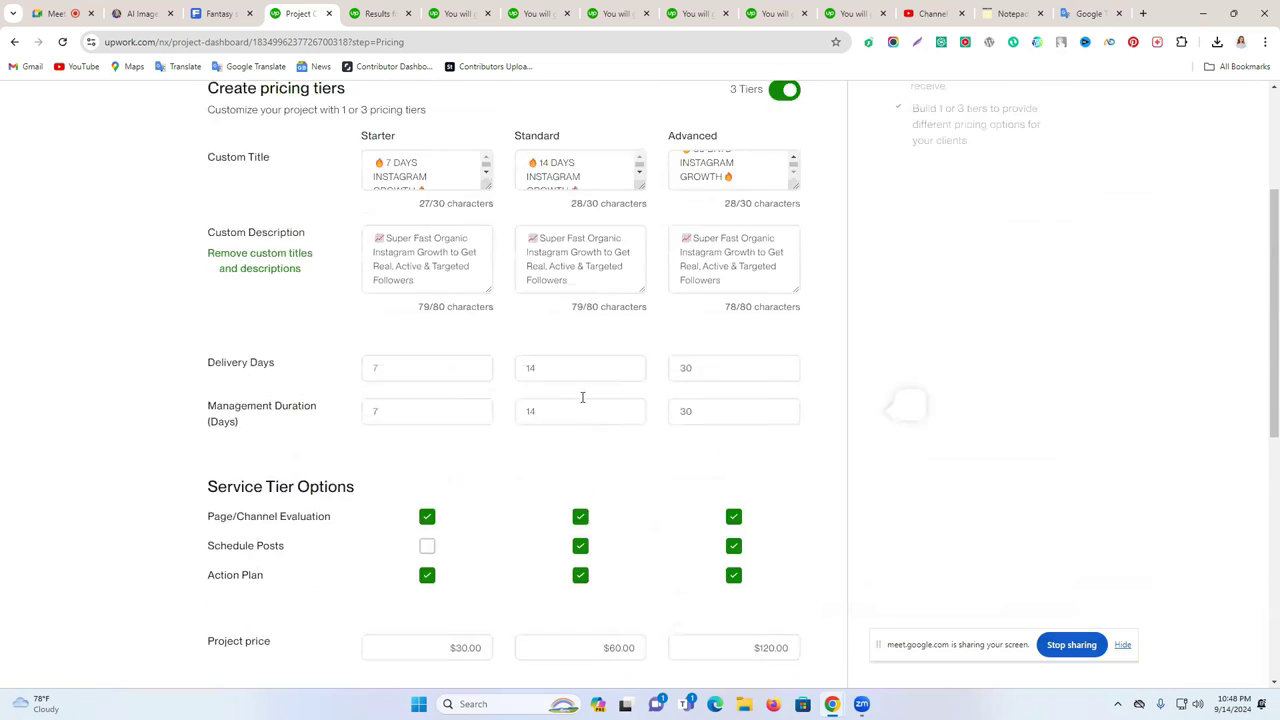
pyautogui.scroll(-2, 523, 300)
pyautogui.click(582, 368)
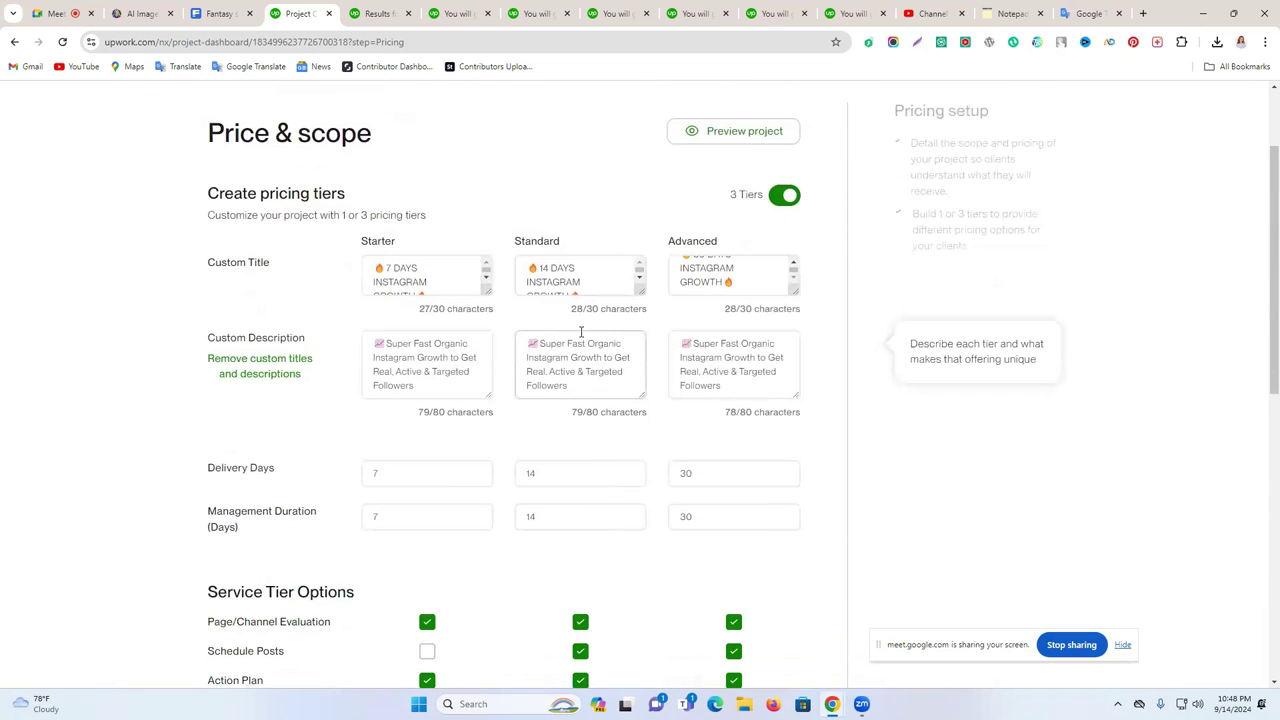
pyautogui.scroll(-1, 613, 380)
pyautogui.scroll(-2, 613, 380)
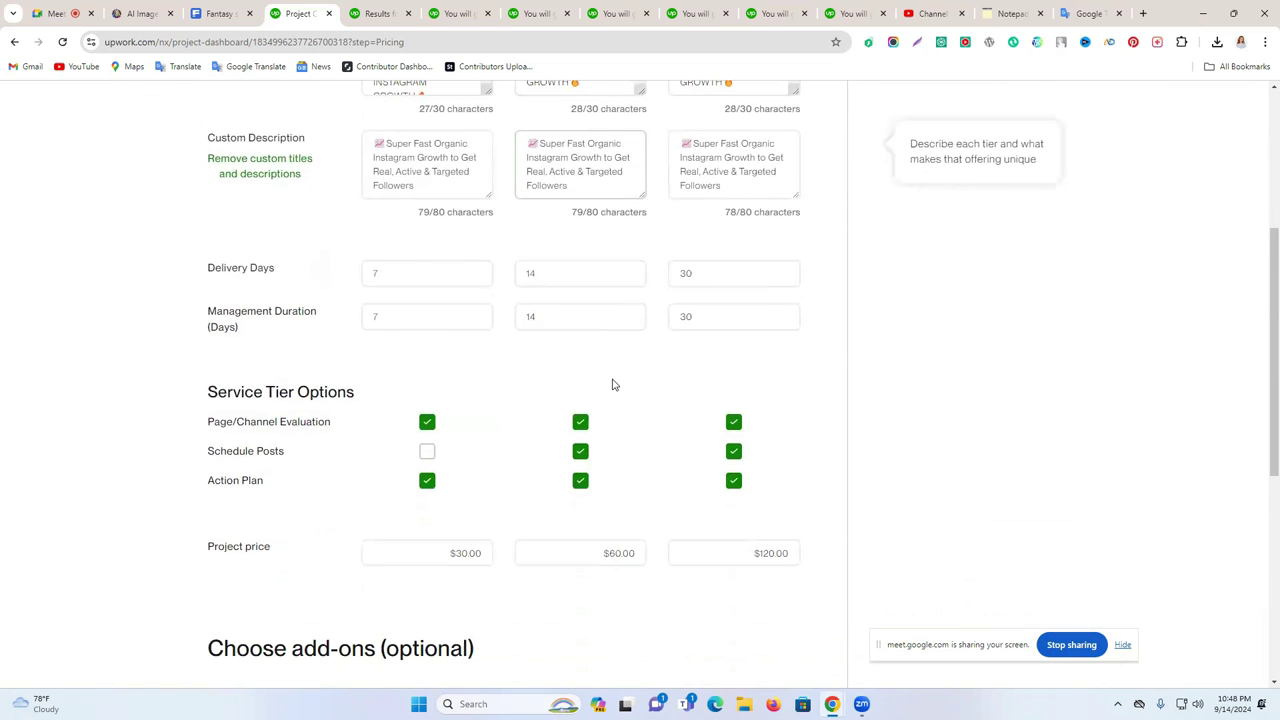
pyautogui.scroll(-5, 613, 384)
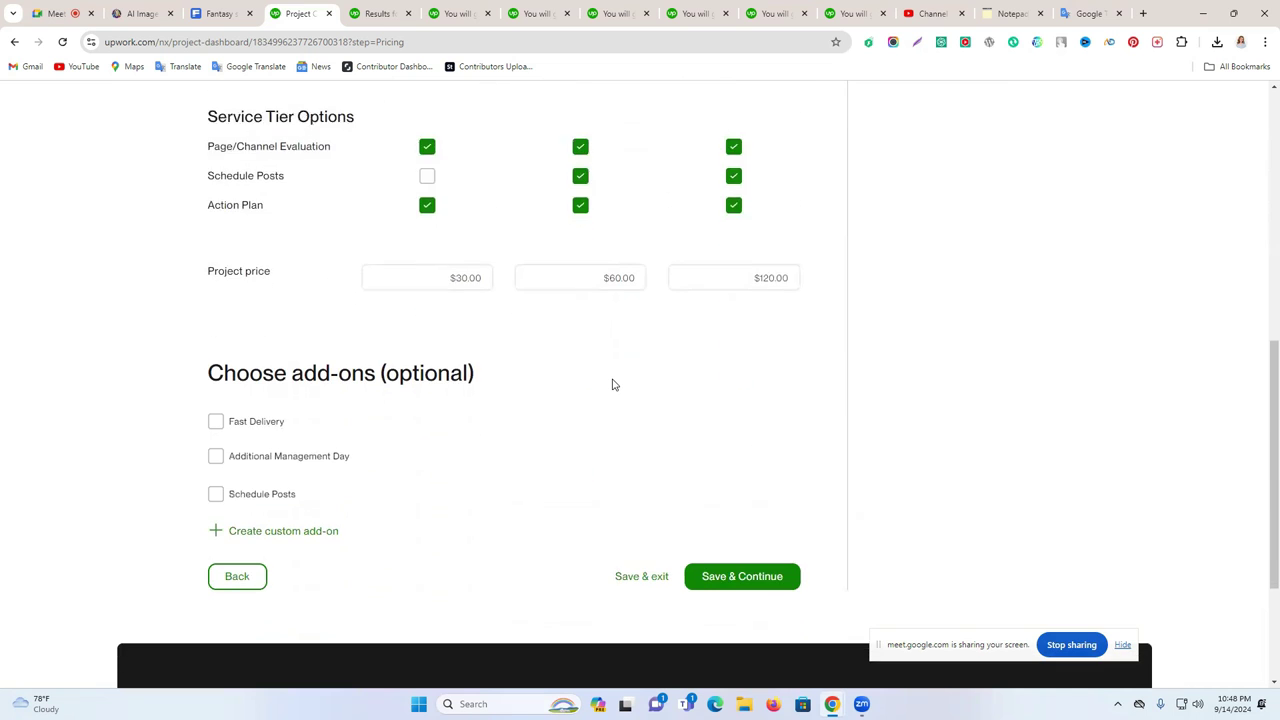
pyautogui.click(727, 387)
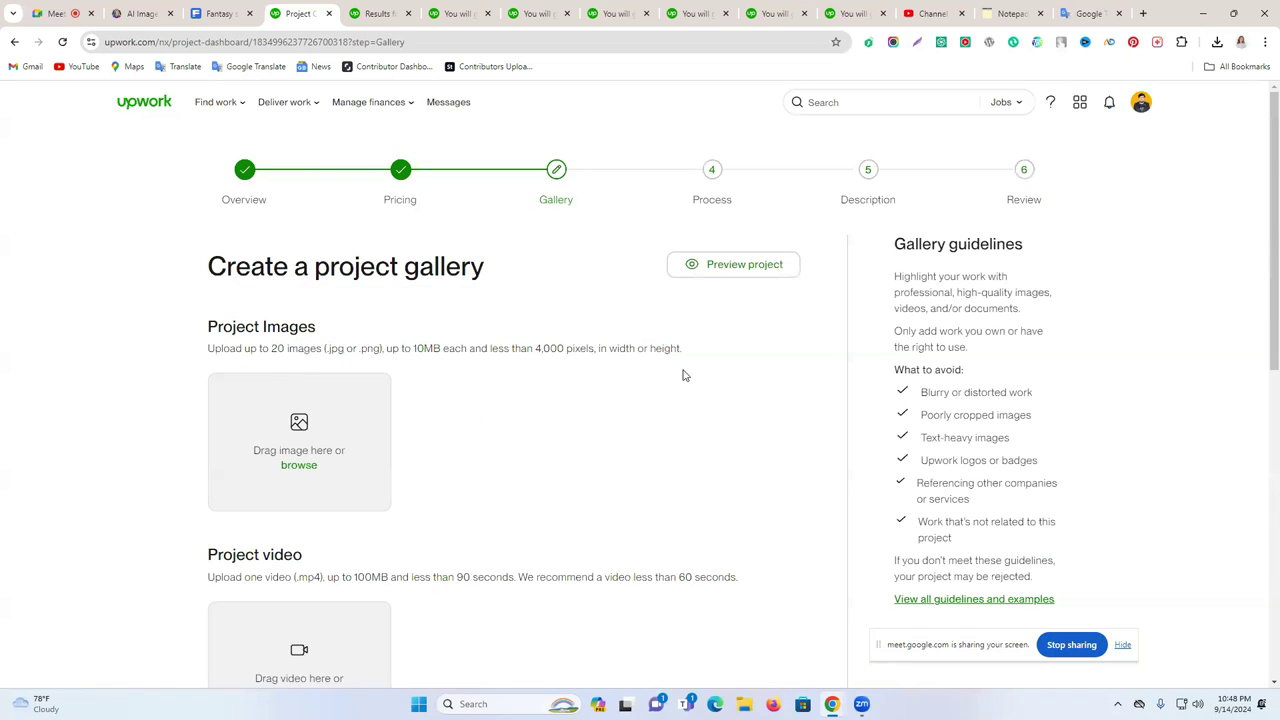
# - Review the gallery upload sections for images, video and documents, and the cover images of competing Instagram marketing listings
pyautogui.scroll(-1, 423, 382)
pyautogui.scroll(-2, 440, 378)
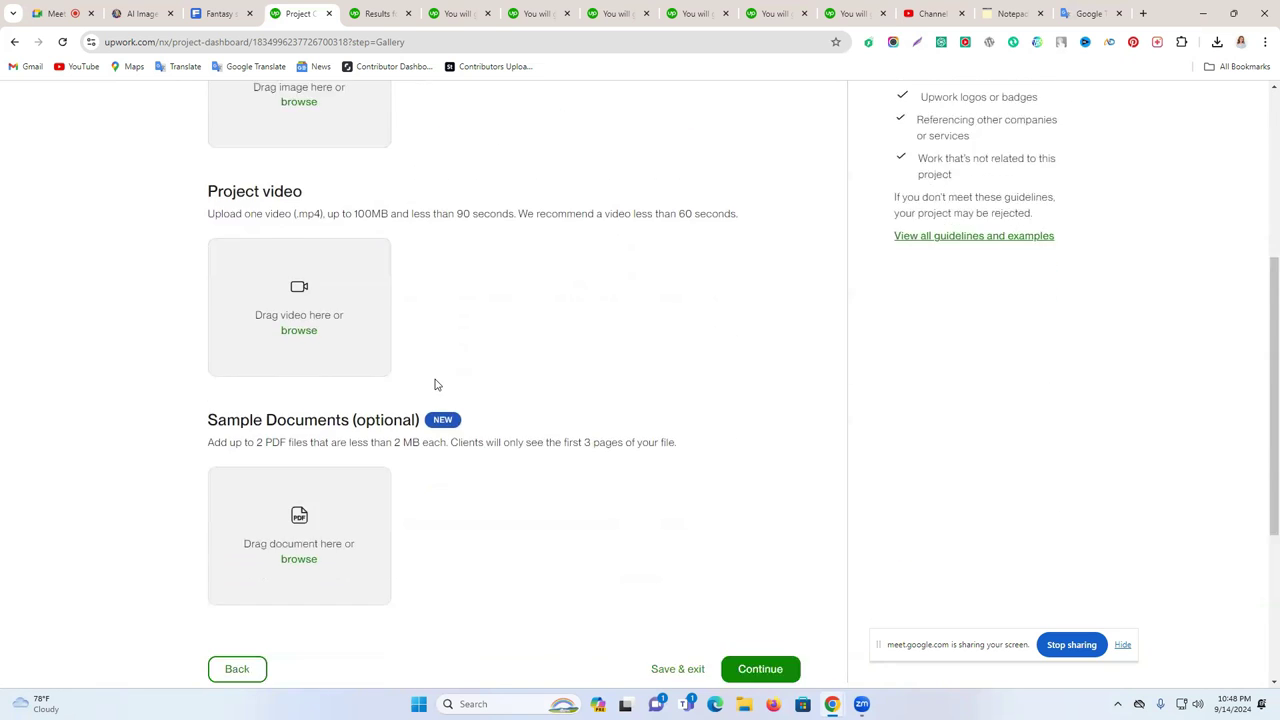
pyautogui.scroll(3, 435, 384)
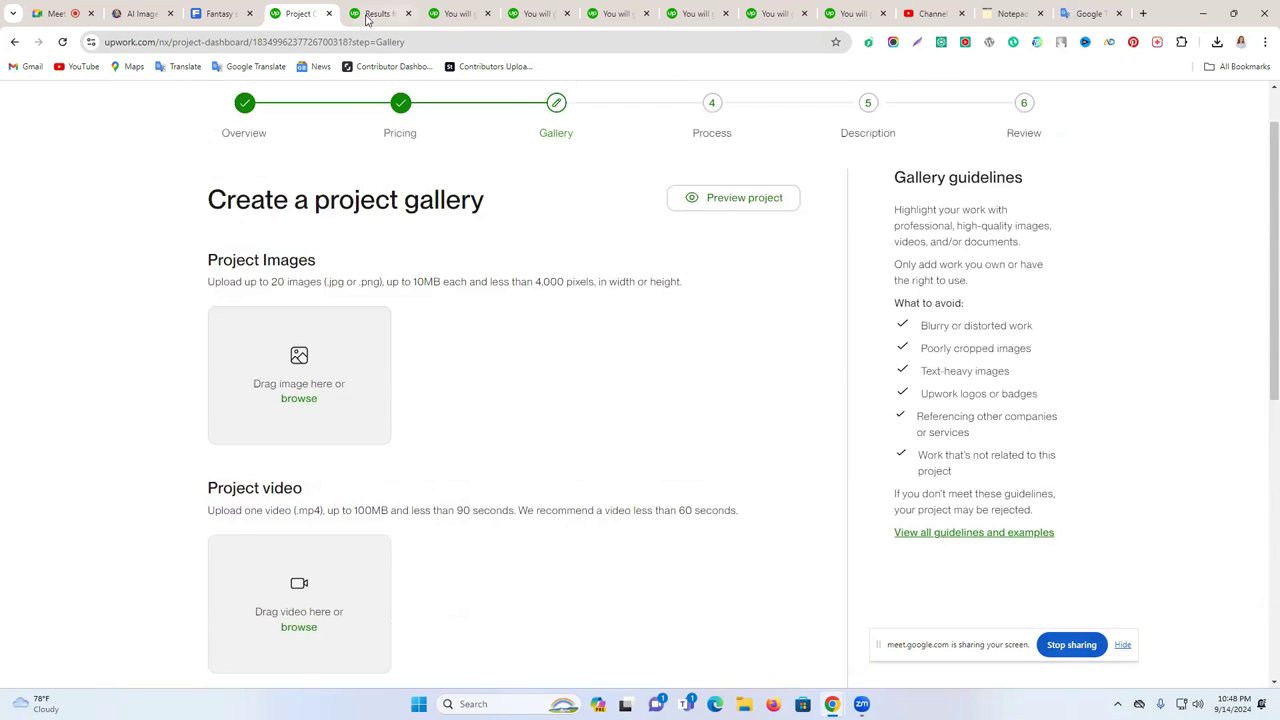
pyautogui.click(376, 14)
pyautogui.scroll(1, 571, 266)
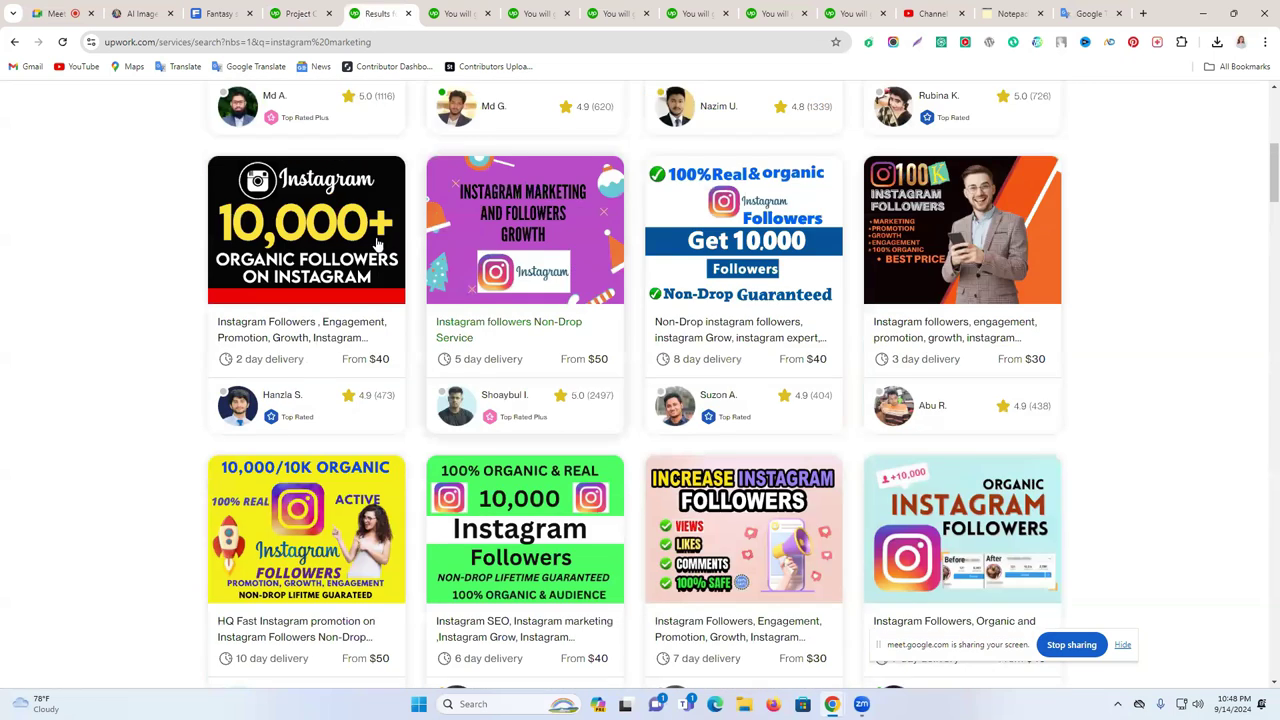
pyautogui.scroll(-2, 847, 341)
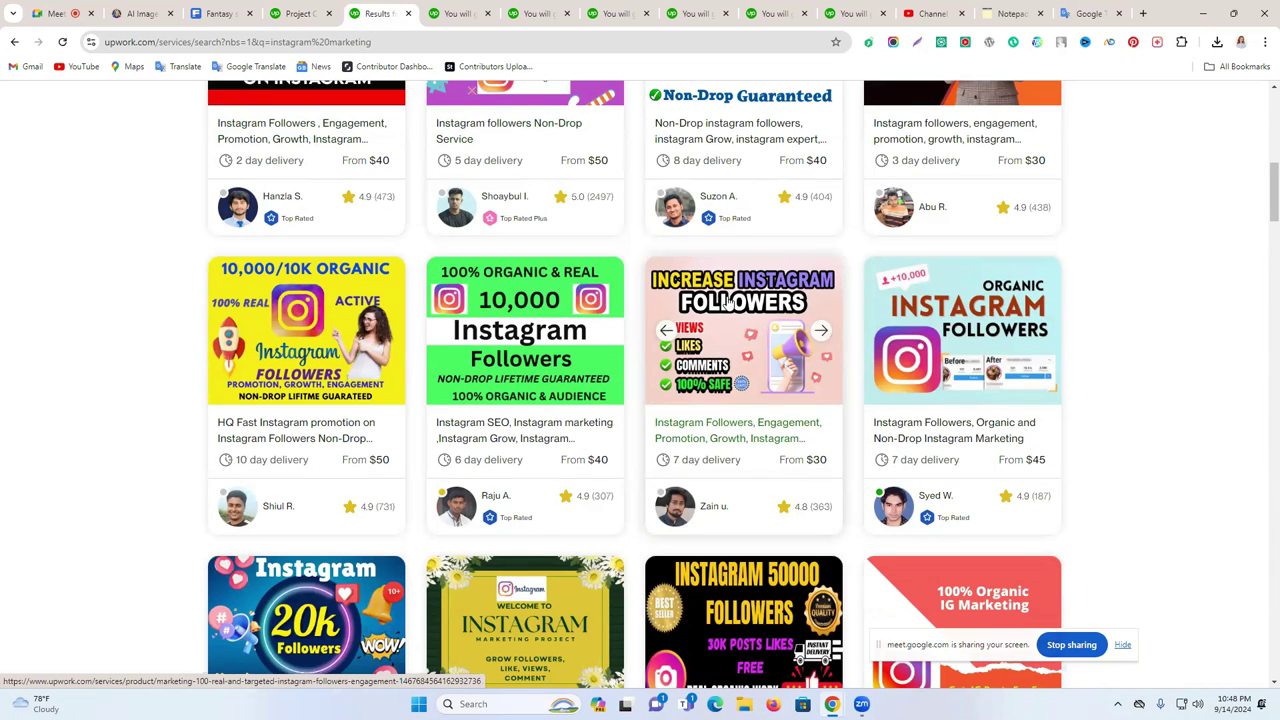
# - Open canva.com in a new tab and go through the glow up announcement to reach the home page
pyautogui.click(1143, 13)
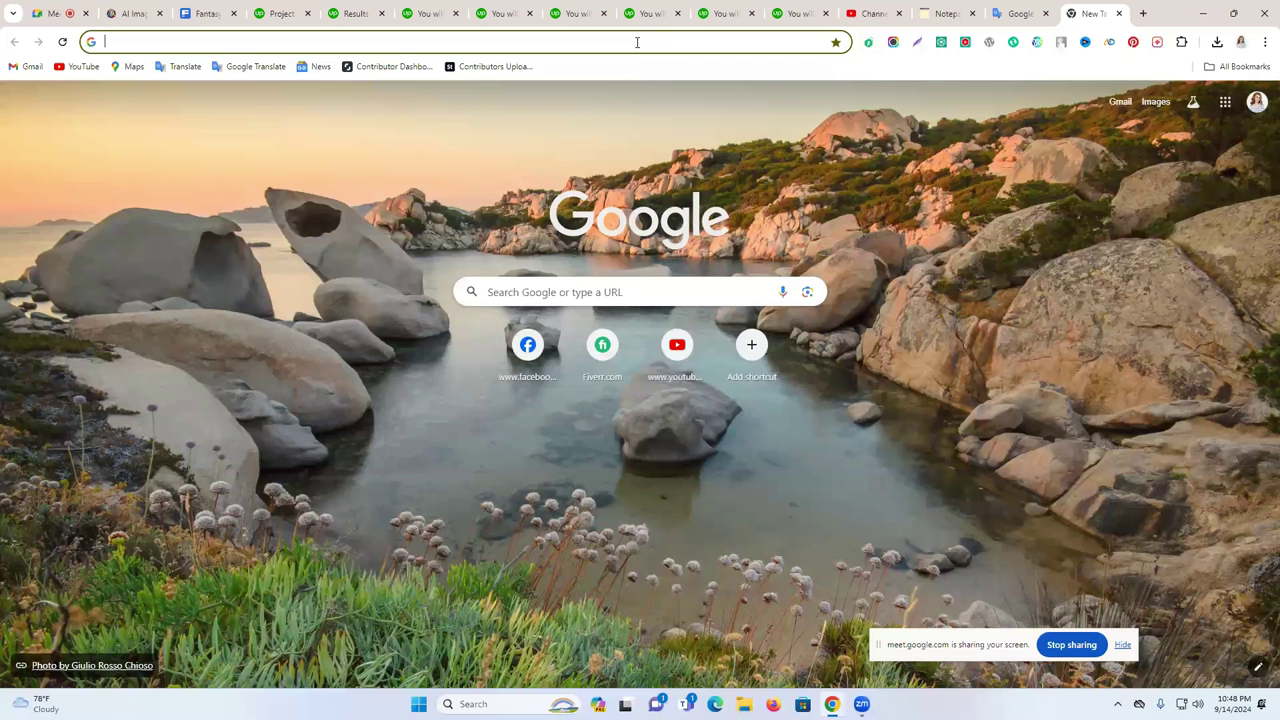
pyautogui.click(637, 42)
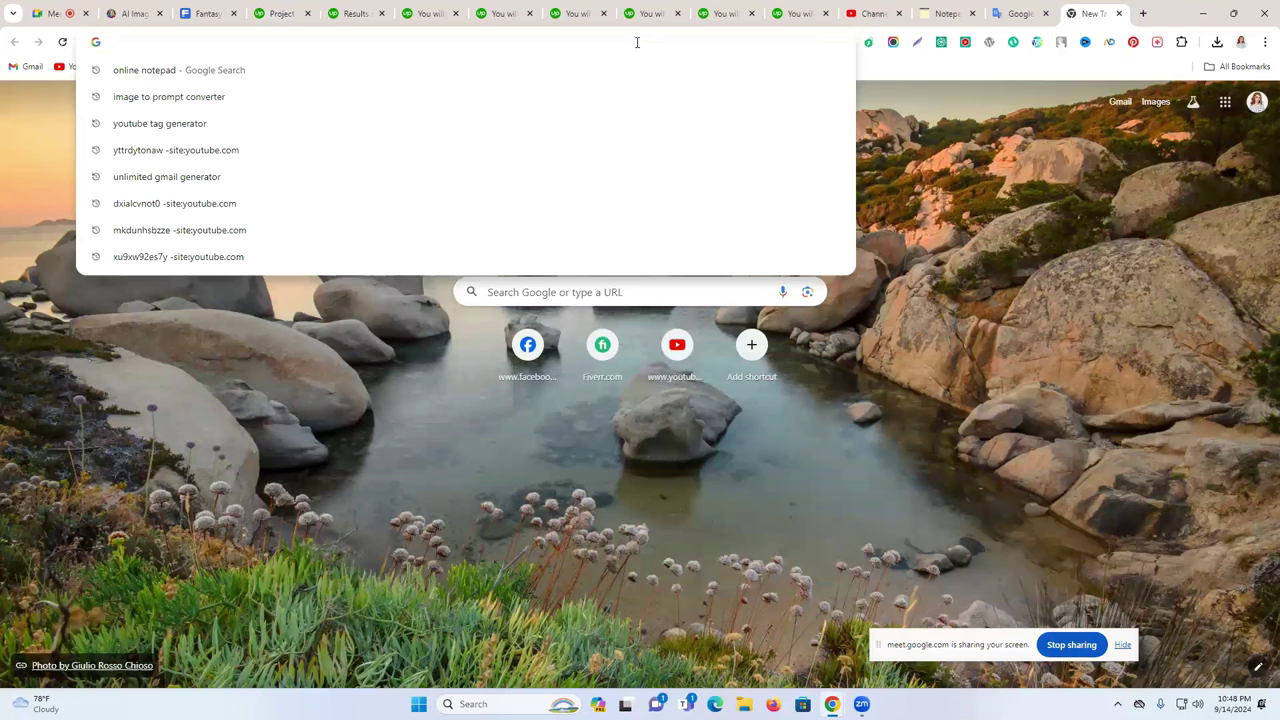
pyautogui.write('canva.com')
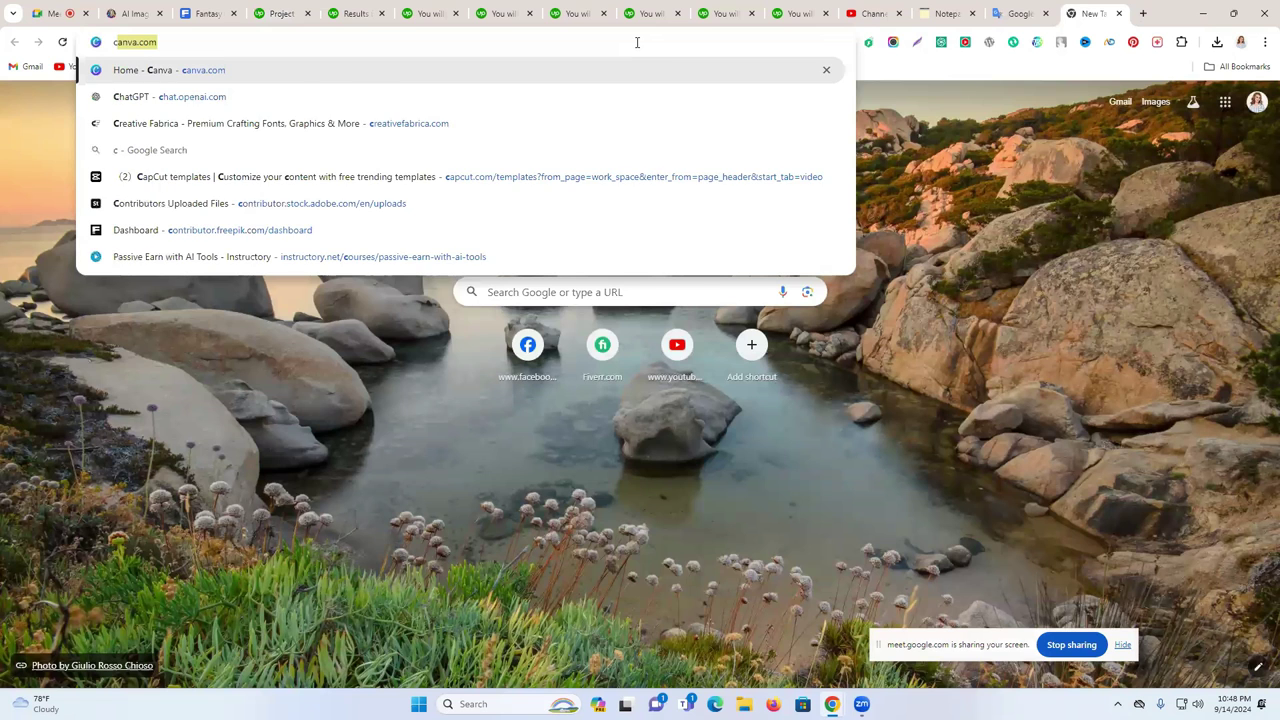
pyautogui.press('Return')
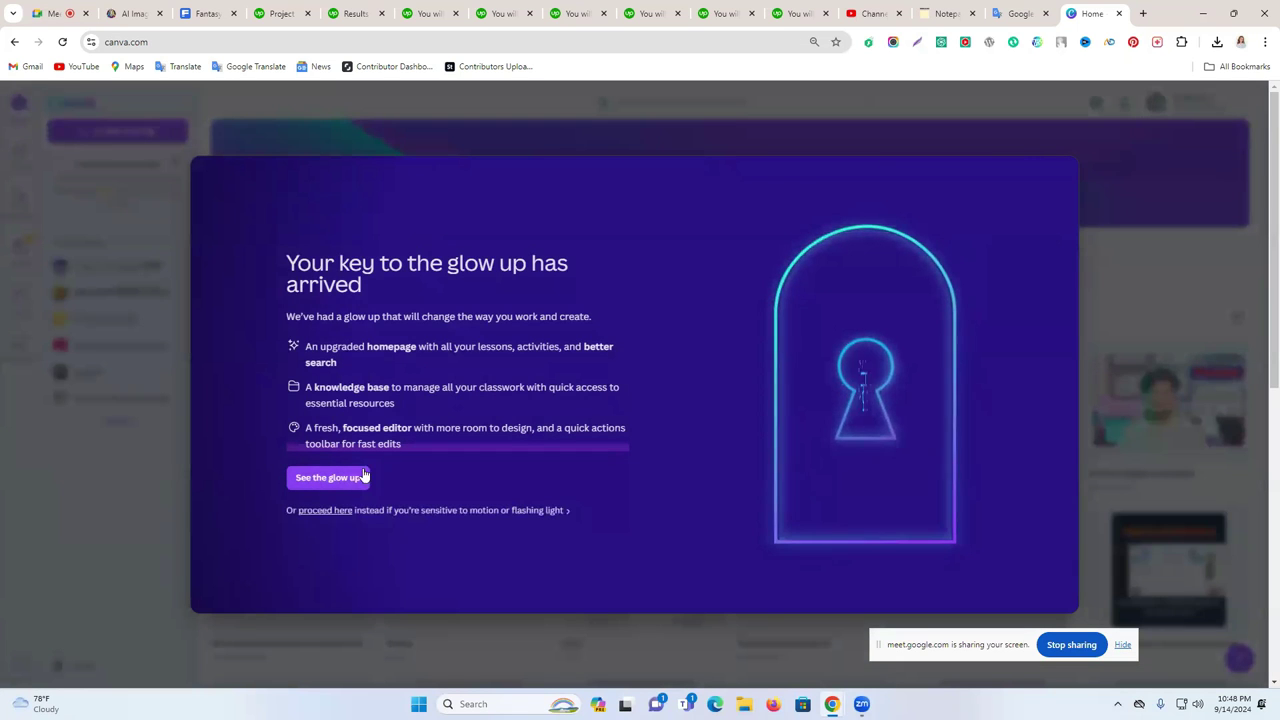
pyautogui.click(300, 482)
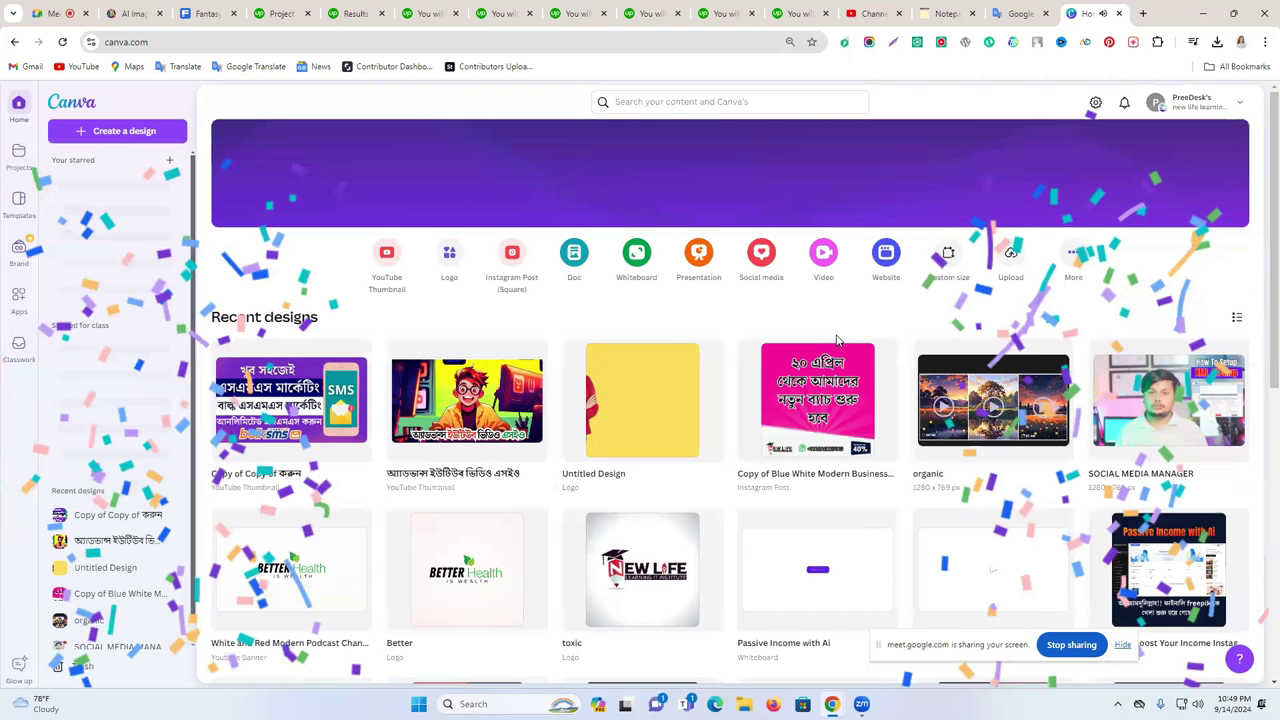
pyautogui.scroll(-3, 685, 334)
pyautogui.scroll(3, 700, 300)
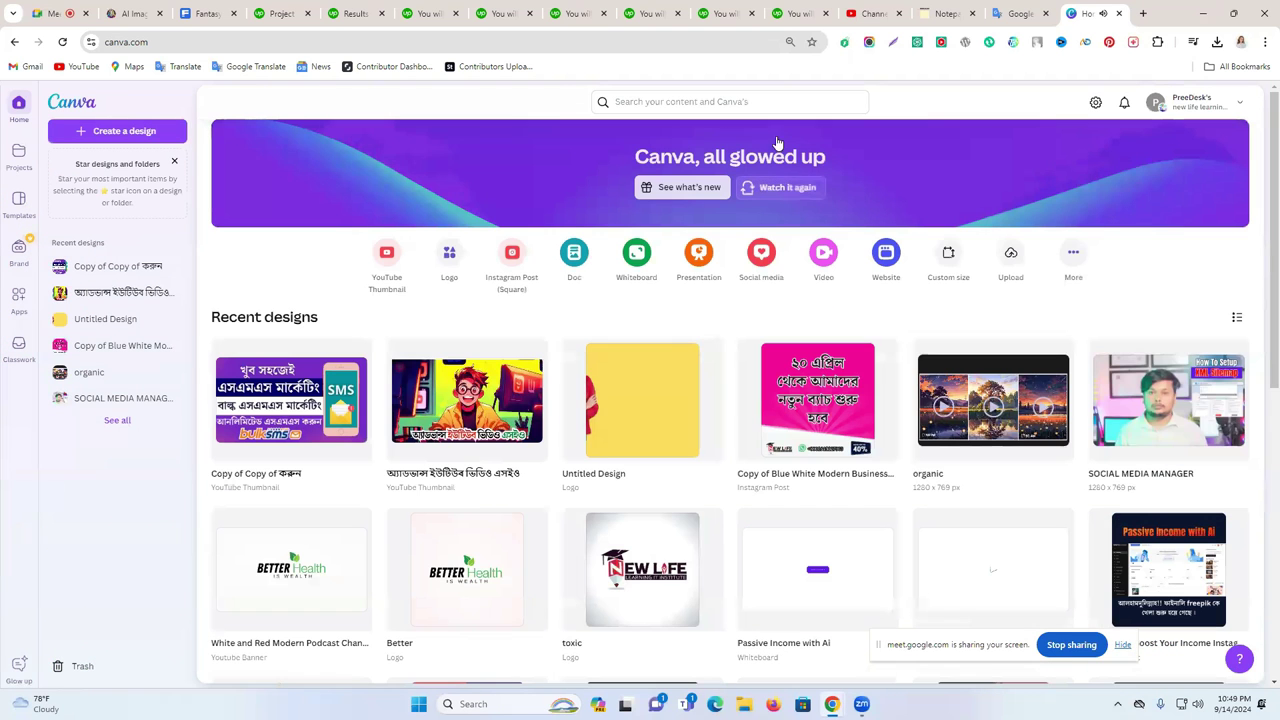
# - Check the project image upload requirements on the Upwork gallery page and return to Canva
pyautogui.click(275, 12)
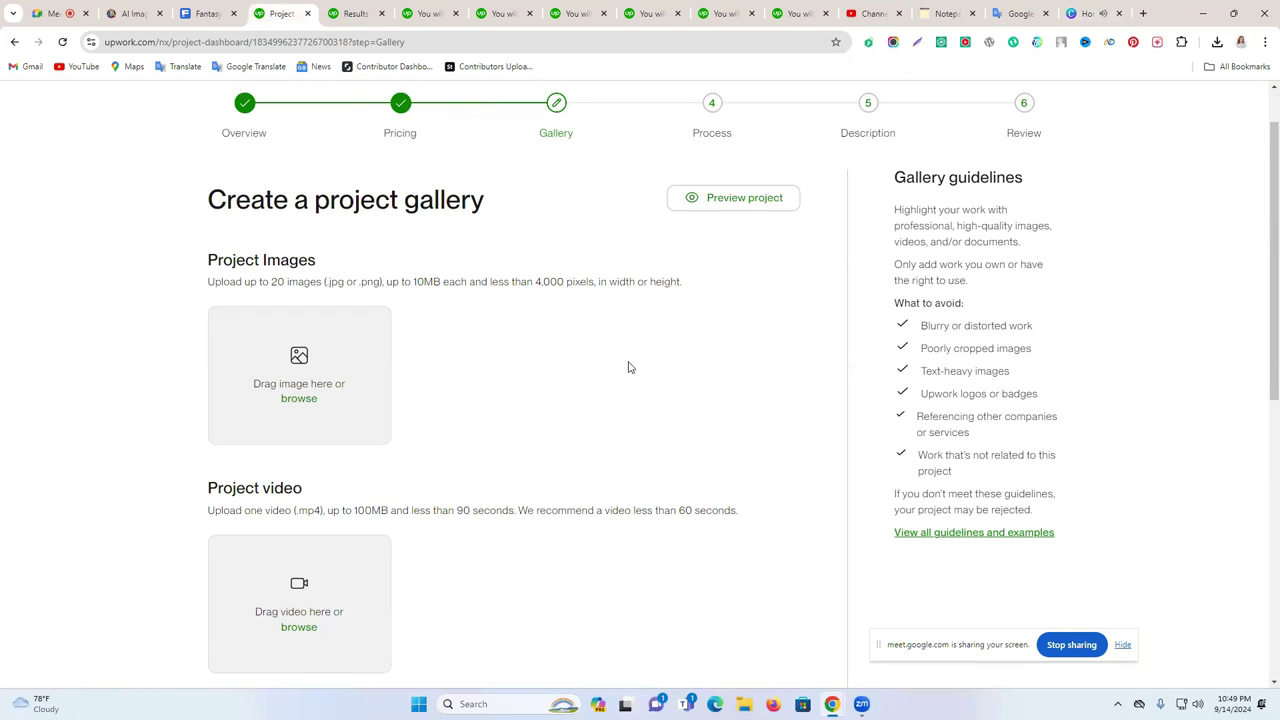
pyautogui.scroll(-2, 340, 428)
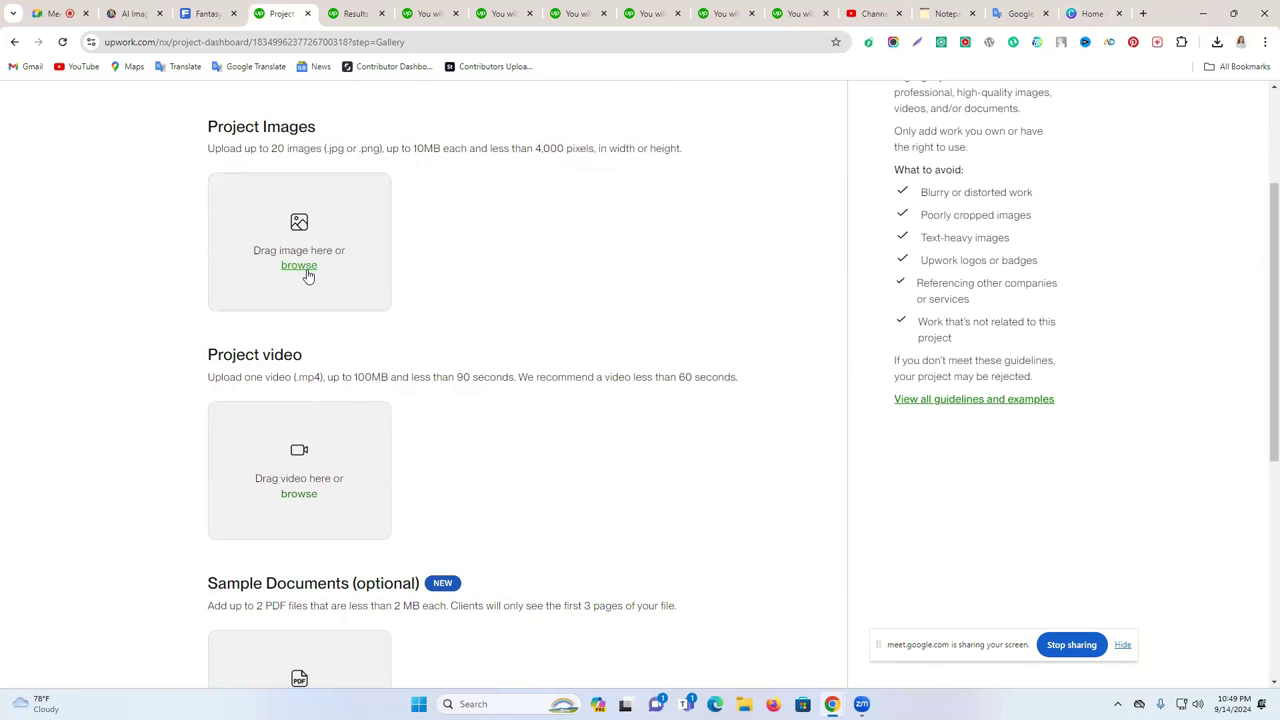
pyautogui.click(1092, 13)
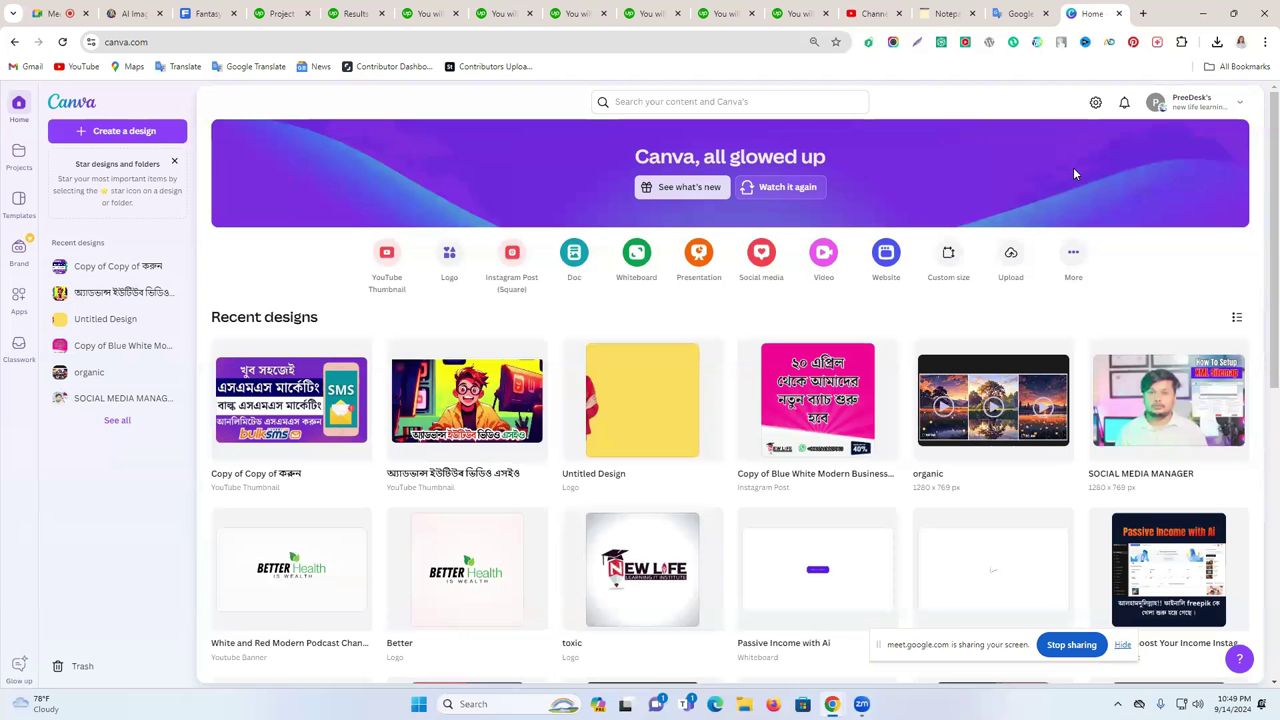
# - Select the PreeDesk's Education team as the active Canva team
pyautogui.click(1201, 104)
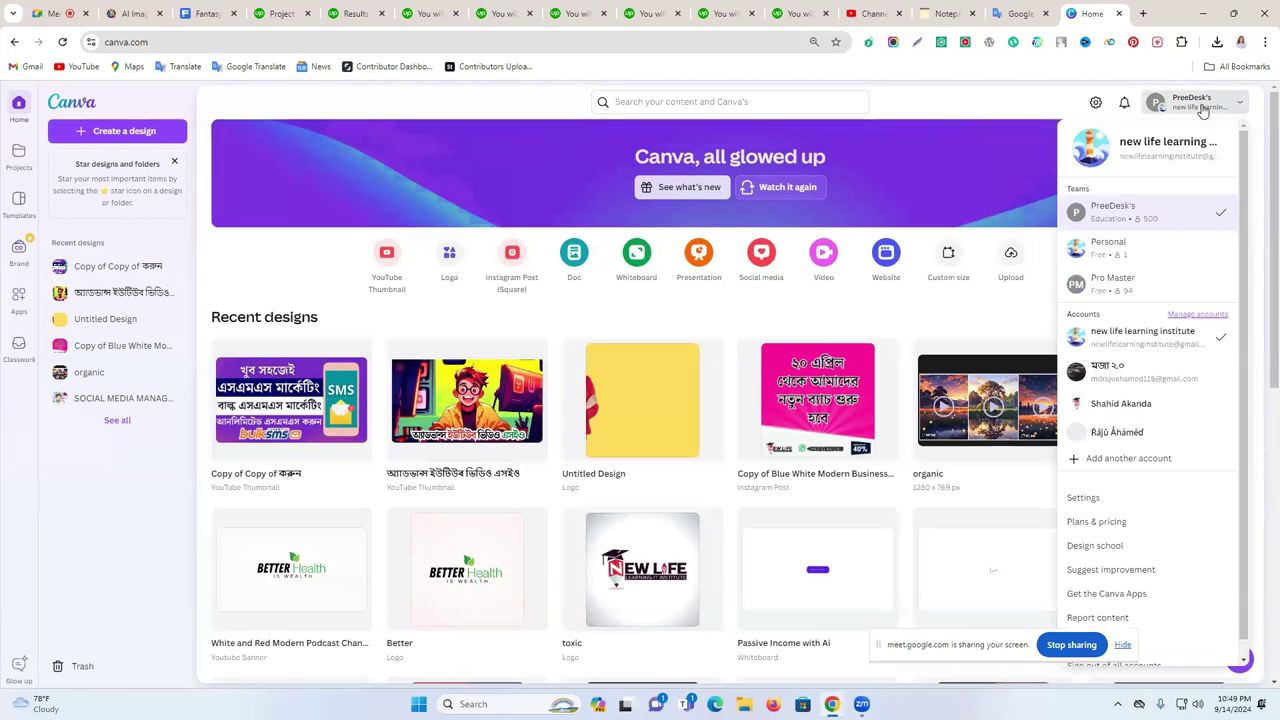
pyautogui.click(1145, 214)
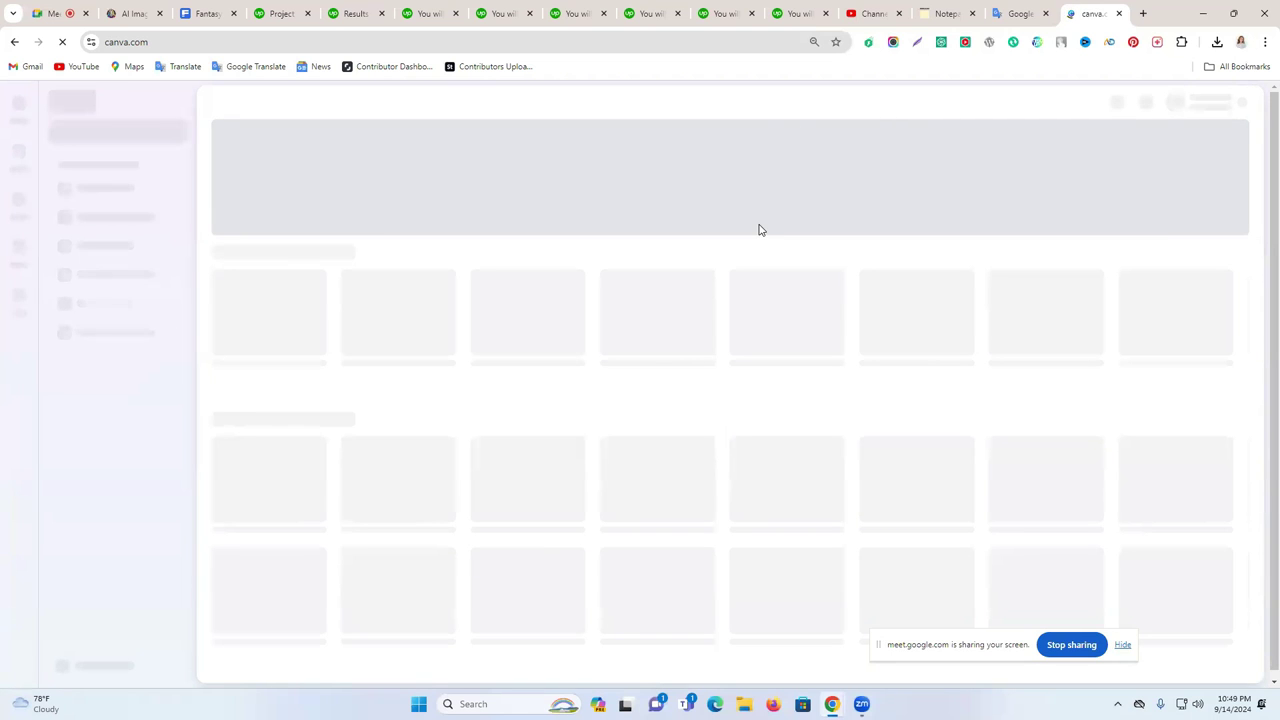
pyautogui.scroll(-2, 760, 230)
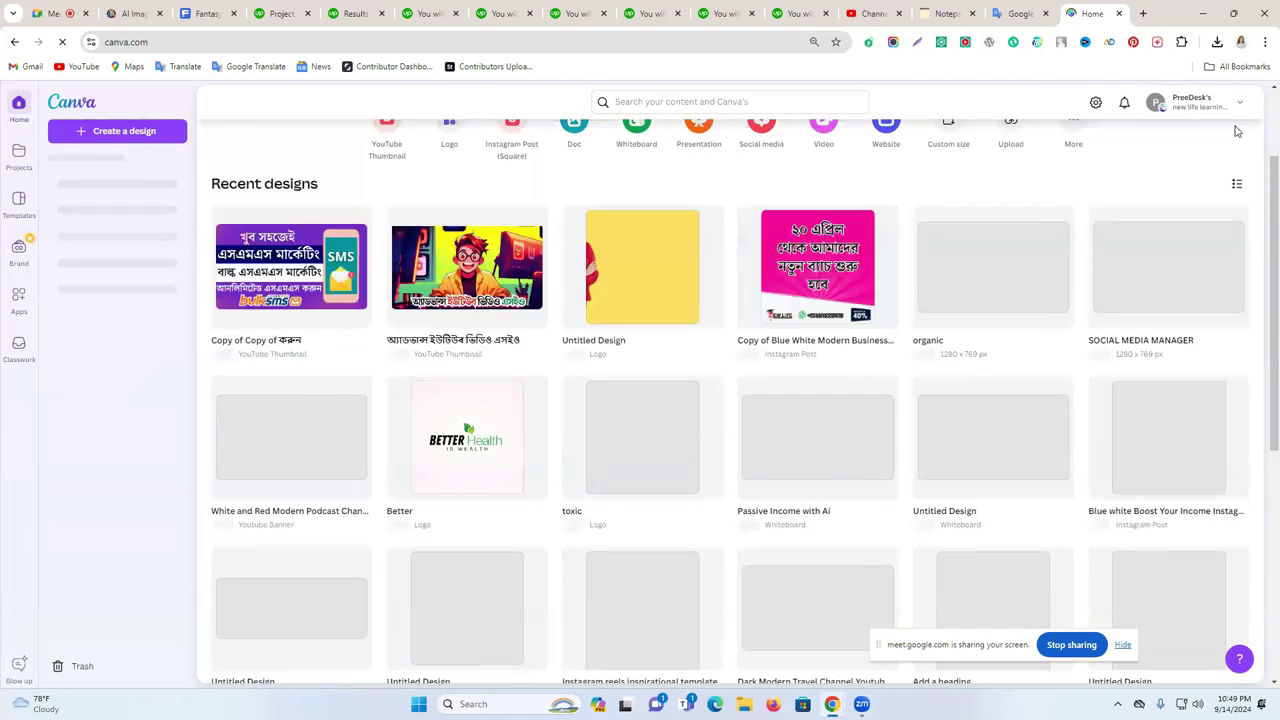
pyautogui.scroll(2, 523, 297)
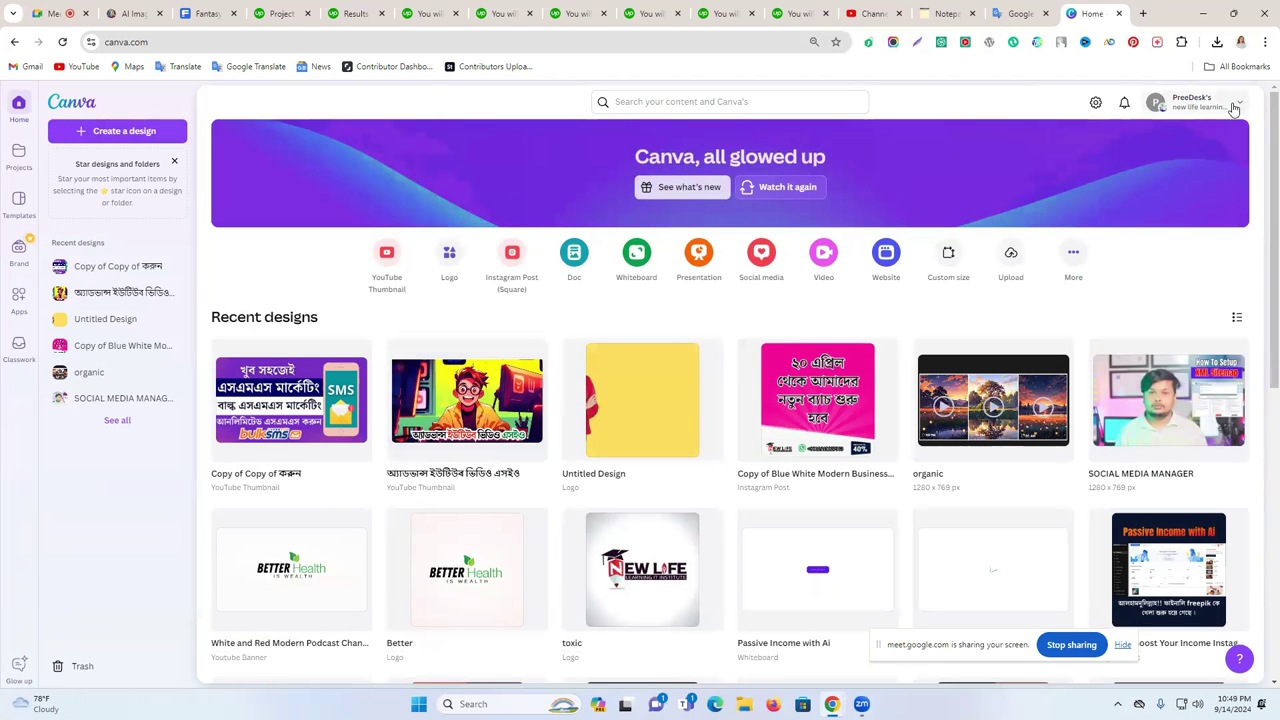
# - Create a new blank Canva design with a custom size of 2000 × 1500 px
pyautogui.click(118, 133)
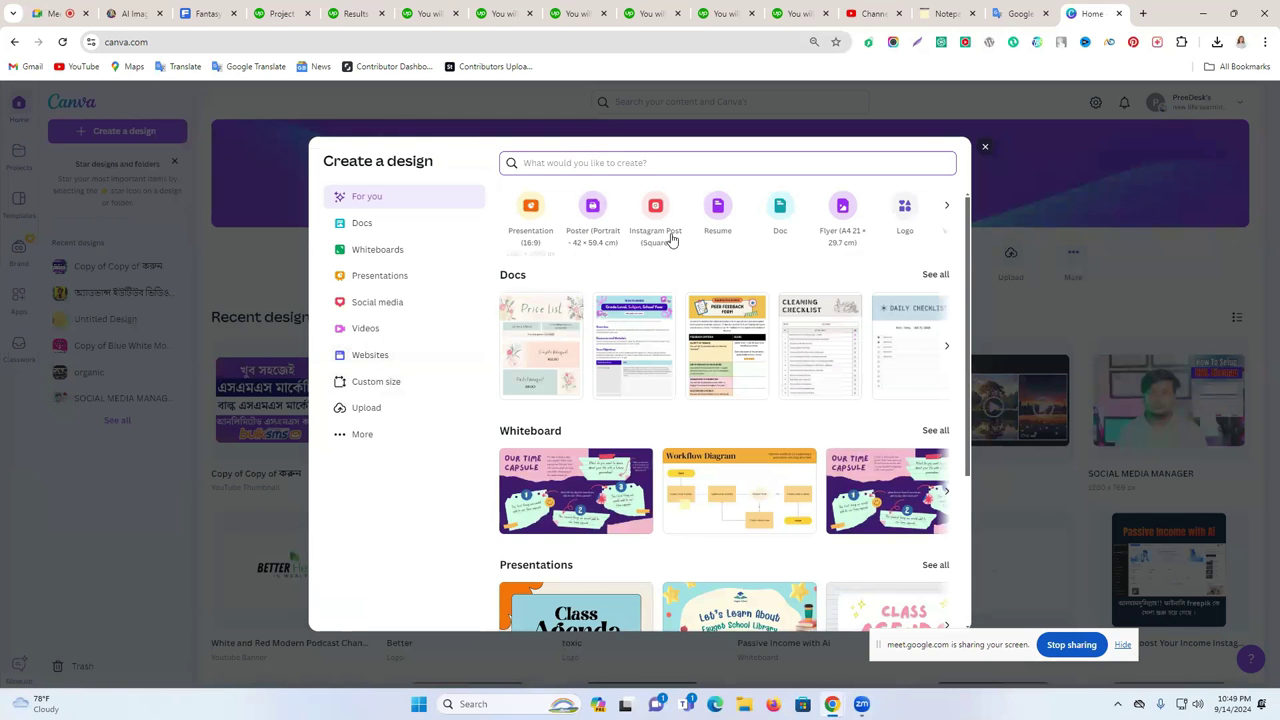
pyautogui.click(946, 206)
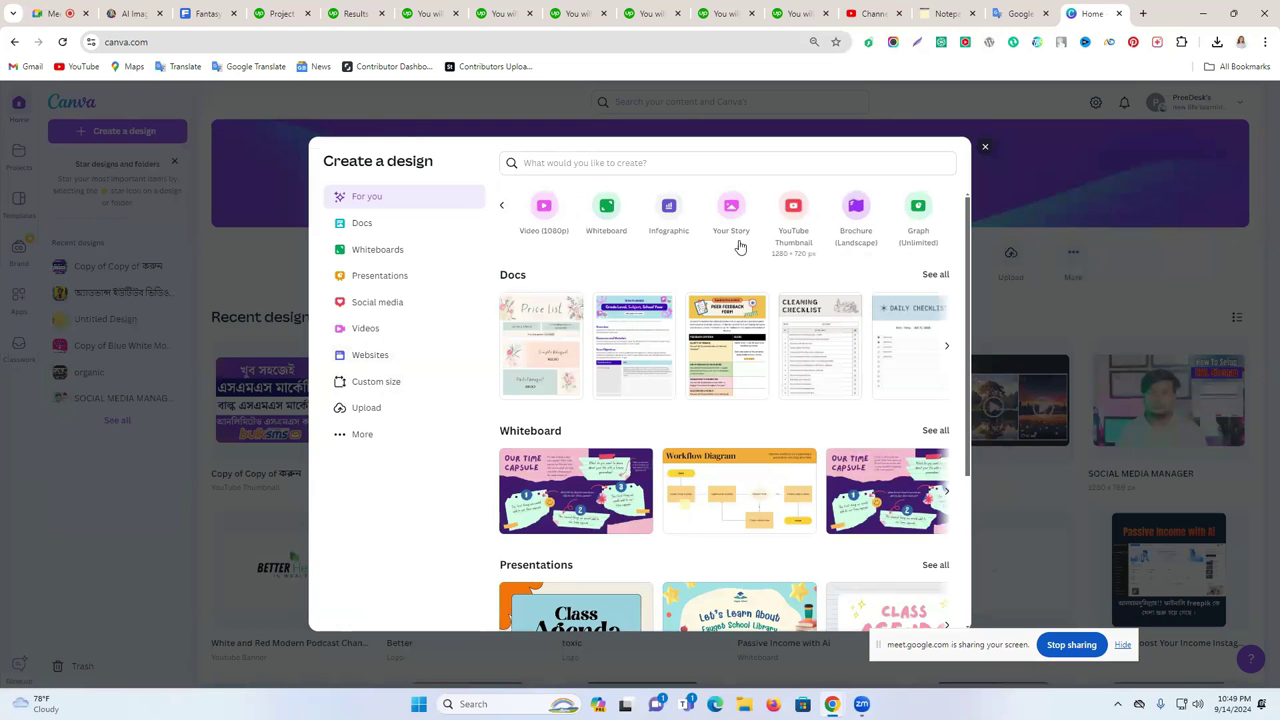
pyautogui.scroll(-3, 826, 397)
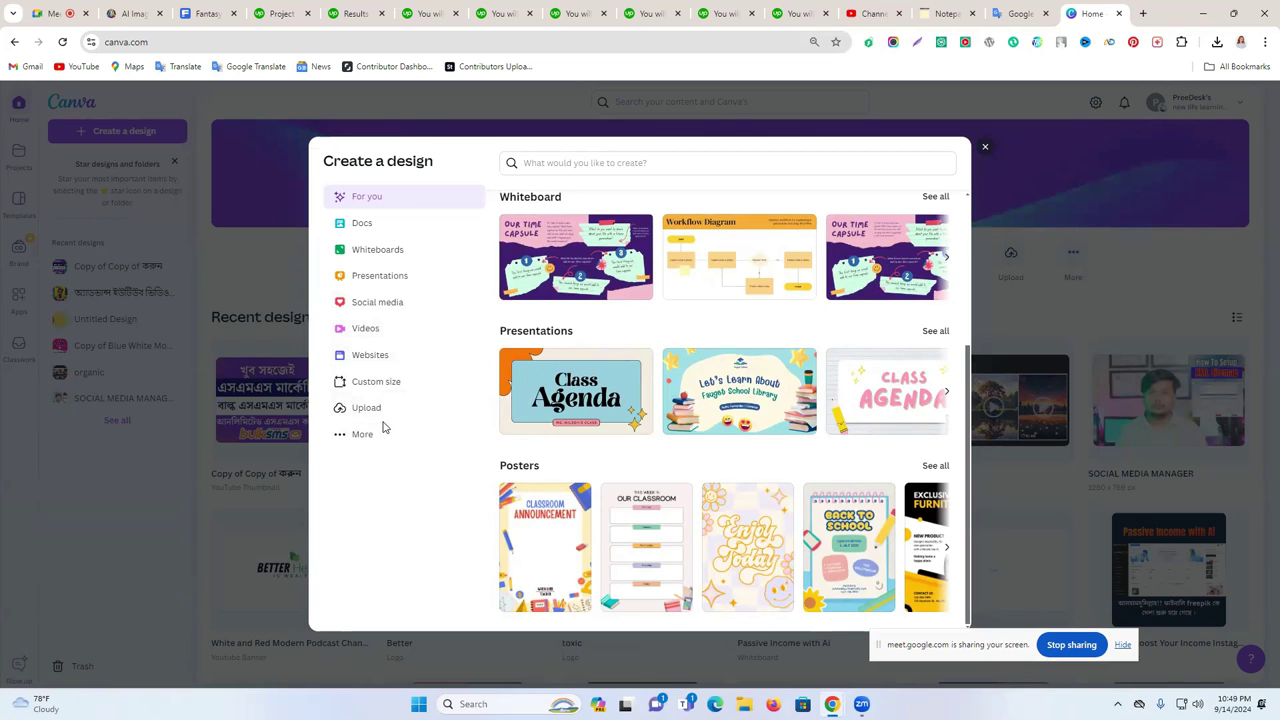
pyautogui.scroll(3, 659, 333)
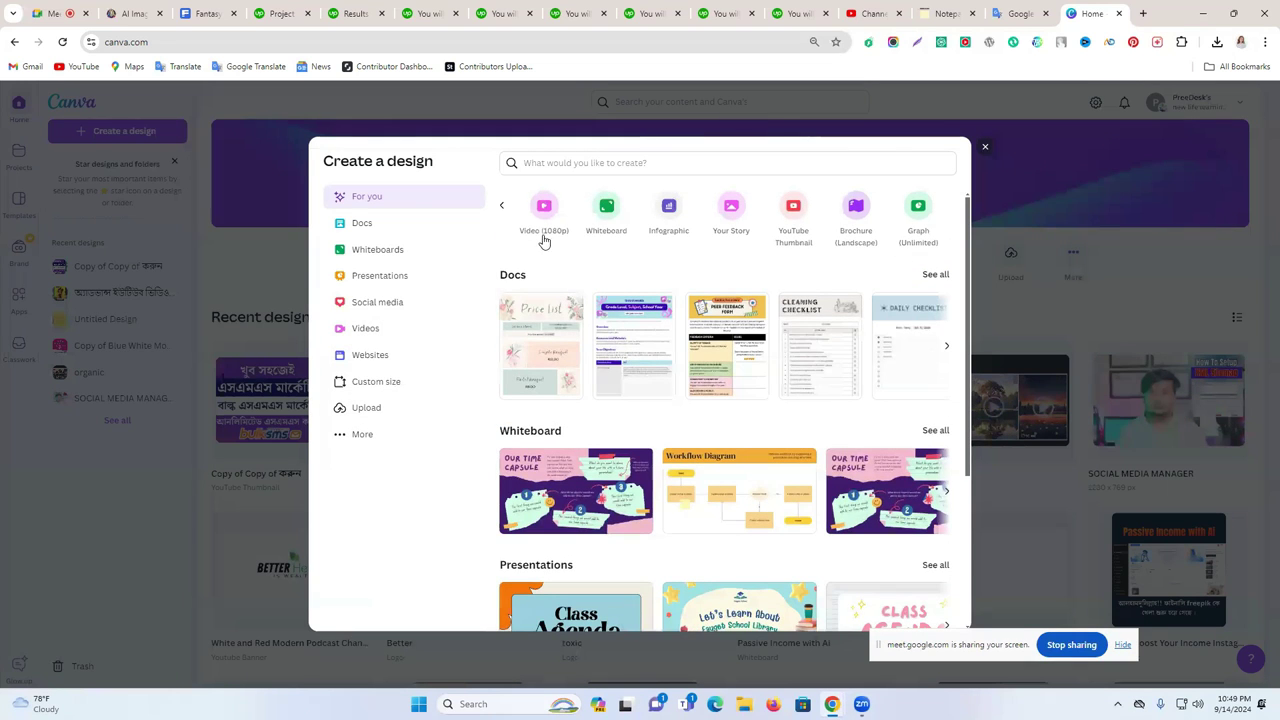
pyautogui.click(378, 386)
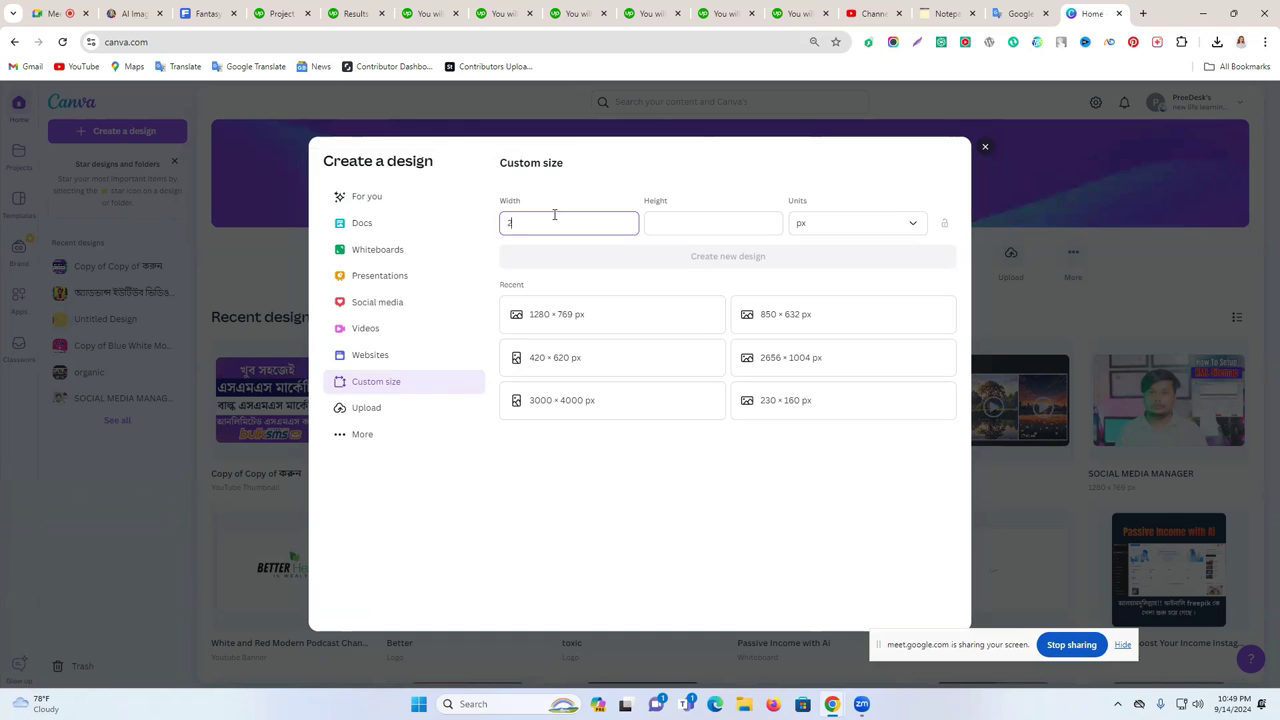
pyautogui.write('2000')
pyautogui.click(684, 213)
pyautogui.write('1500')
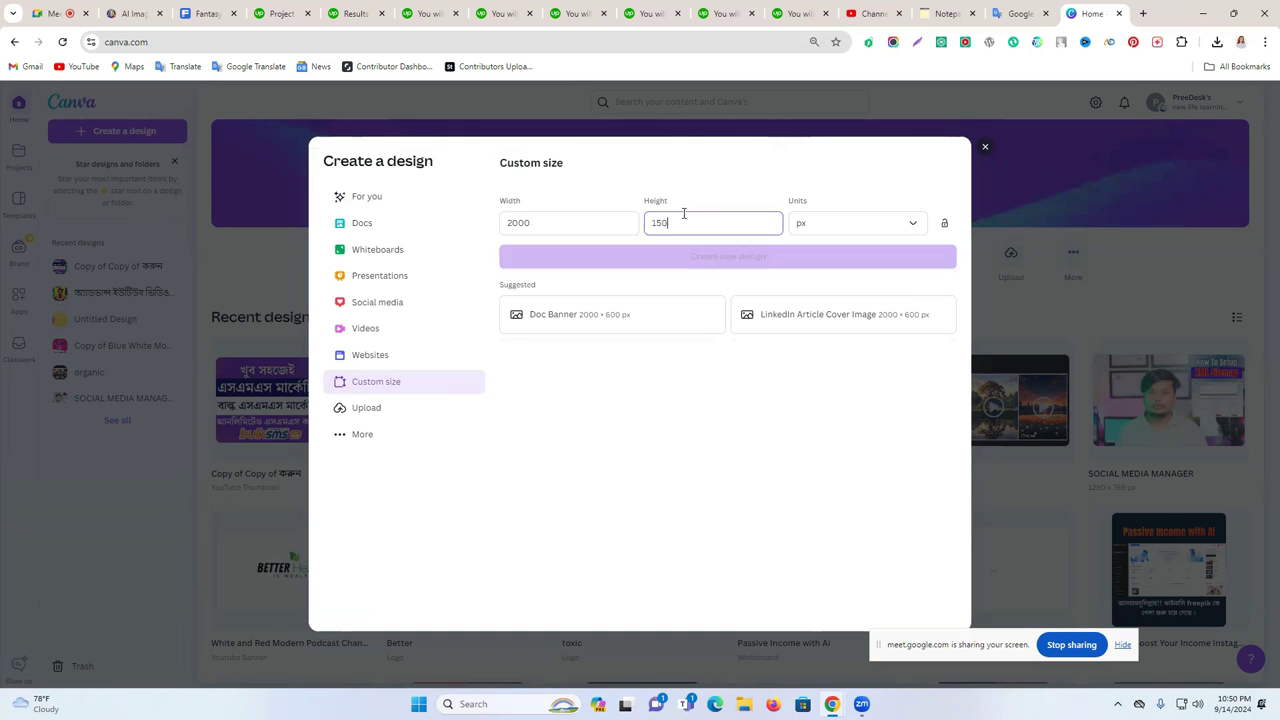
pyautogui.click(727, 257)
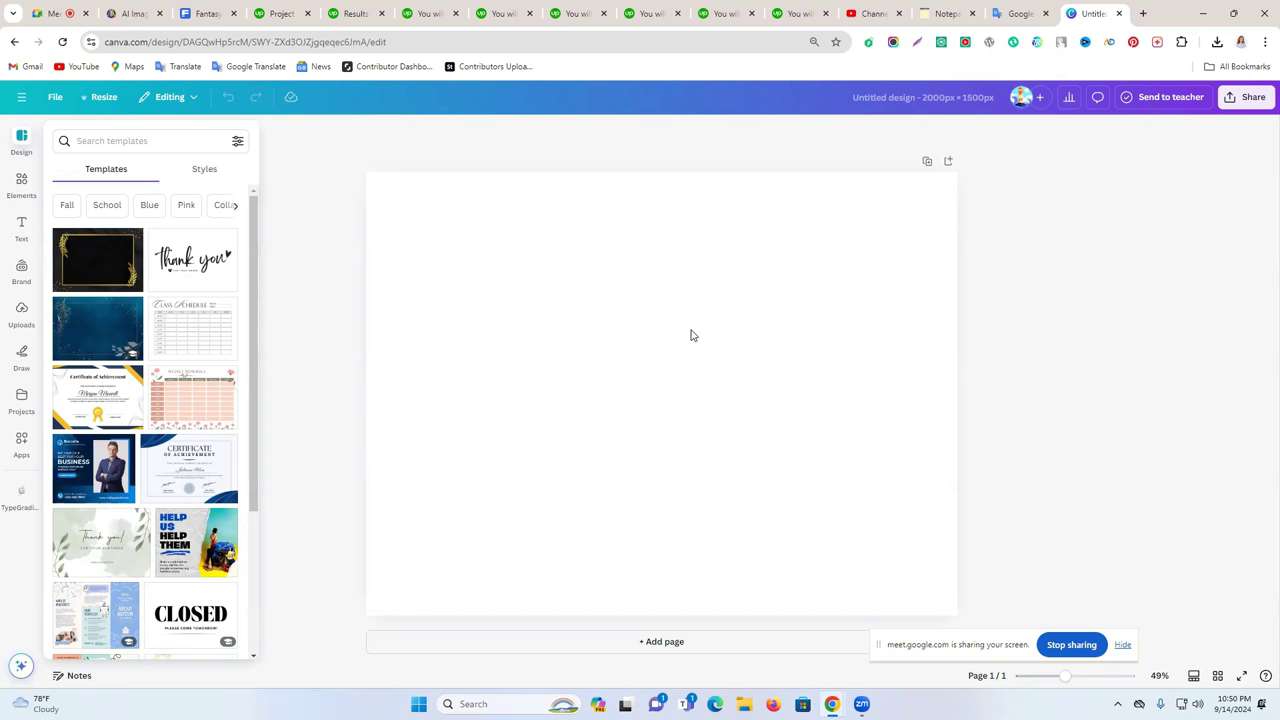
# - Save the "Increase Instagram Followers" cover image from the Upwork Instagram marketing search results to the Downloads folder as a JPEG
pyautogui.click(790, 13)
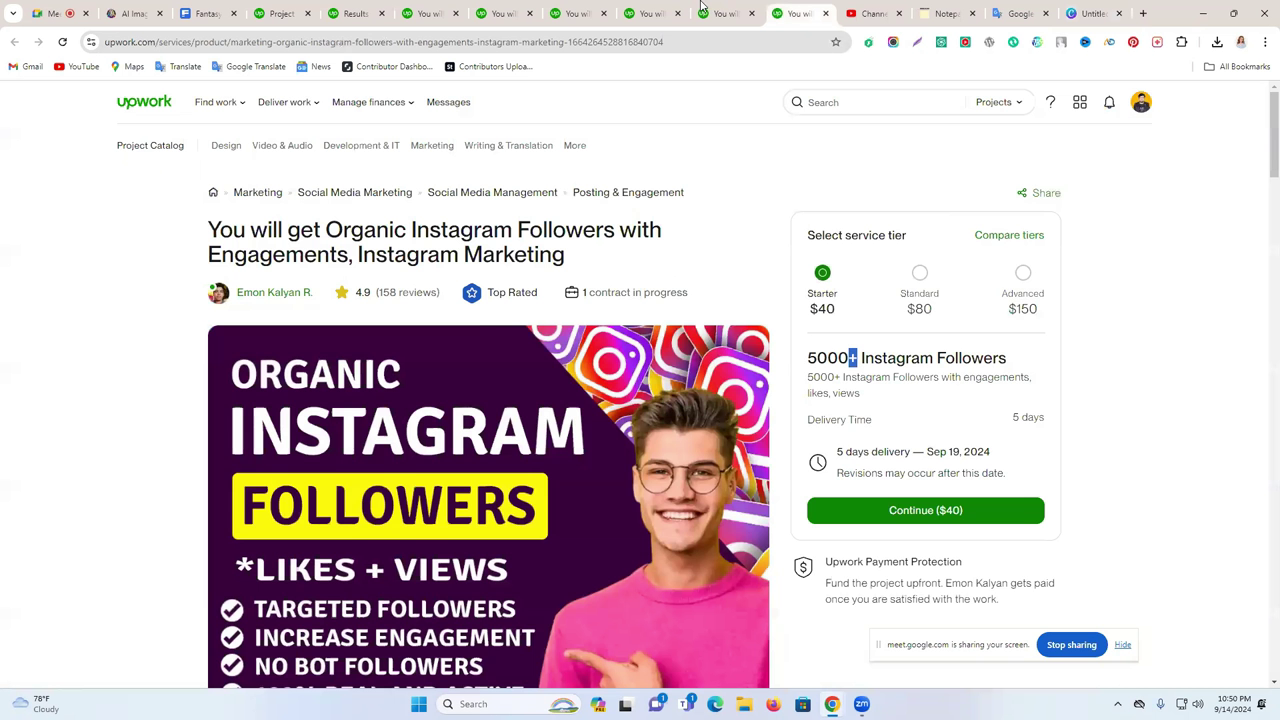
pyautogui.click(703, 10)
pyautogui.click(650, 10)
pyautogui.click(578, 10)
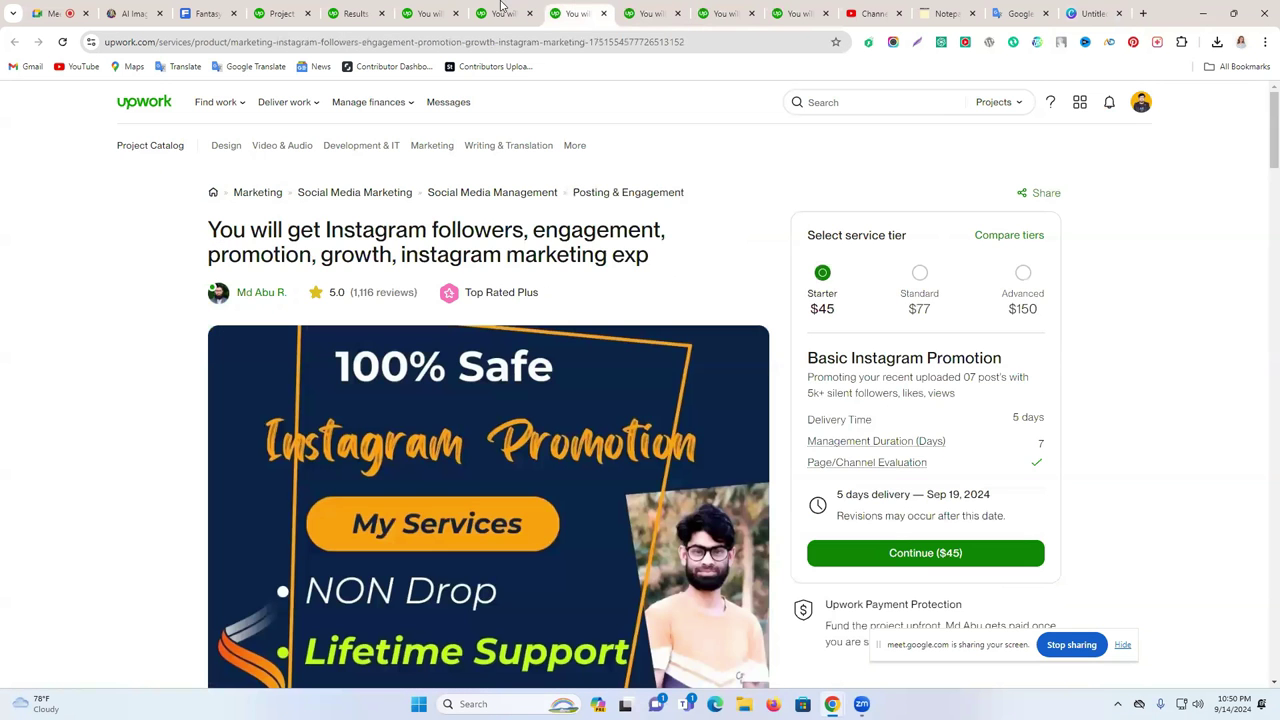
pyautogui.click(503, 10)
pyautogui.click(430, 10)
pyautogui.click(357, 10)
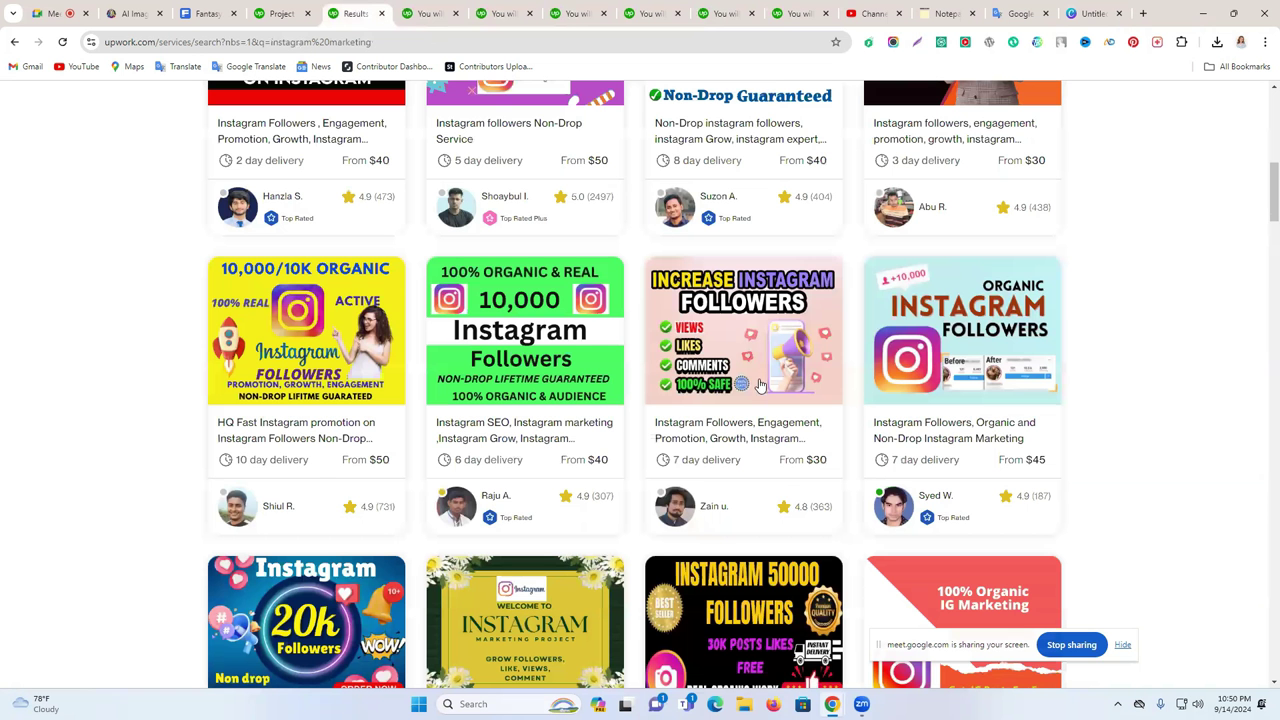
pyautogui.rightClick(750, 337)
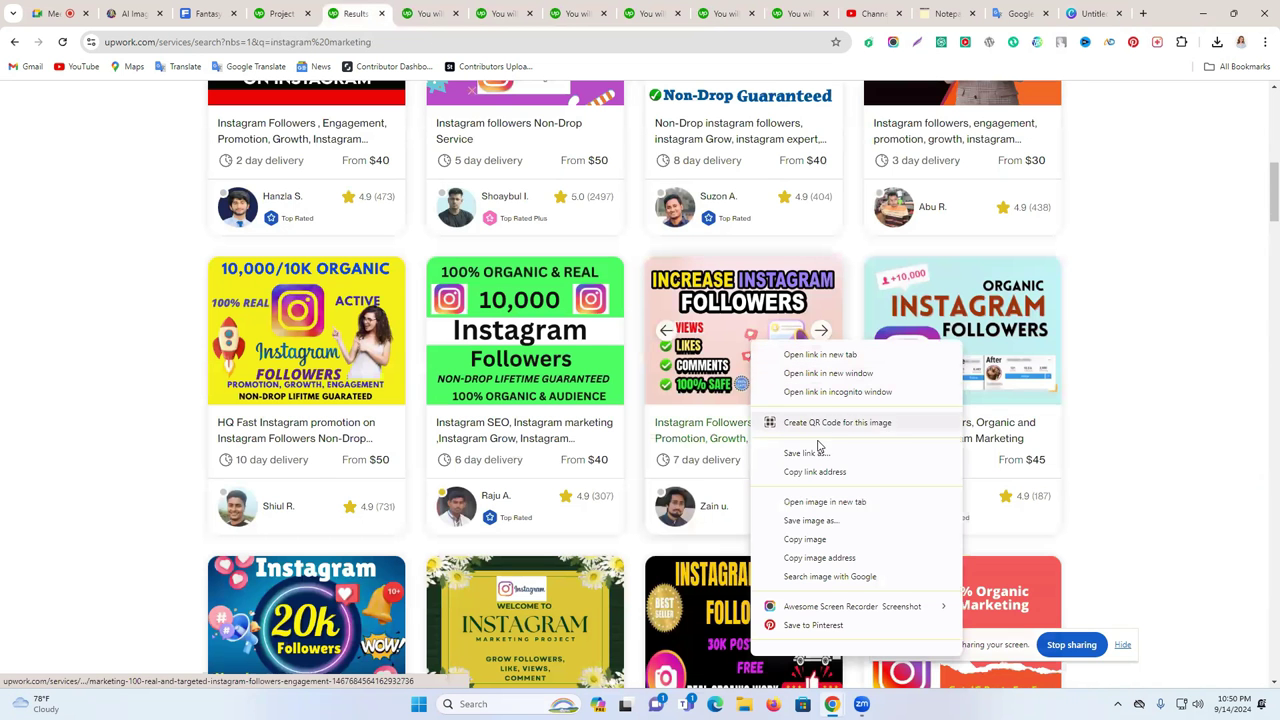
pyautogui.click(841, 523)
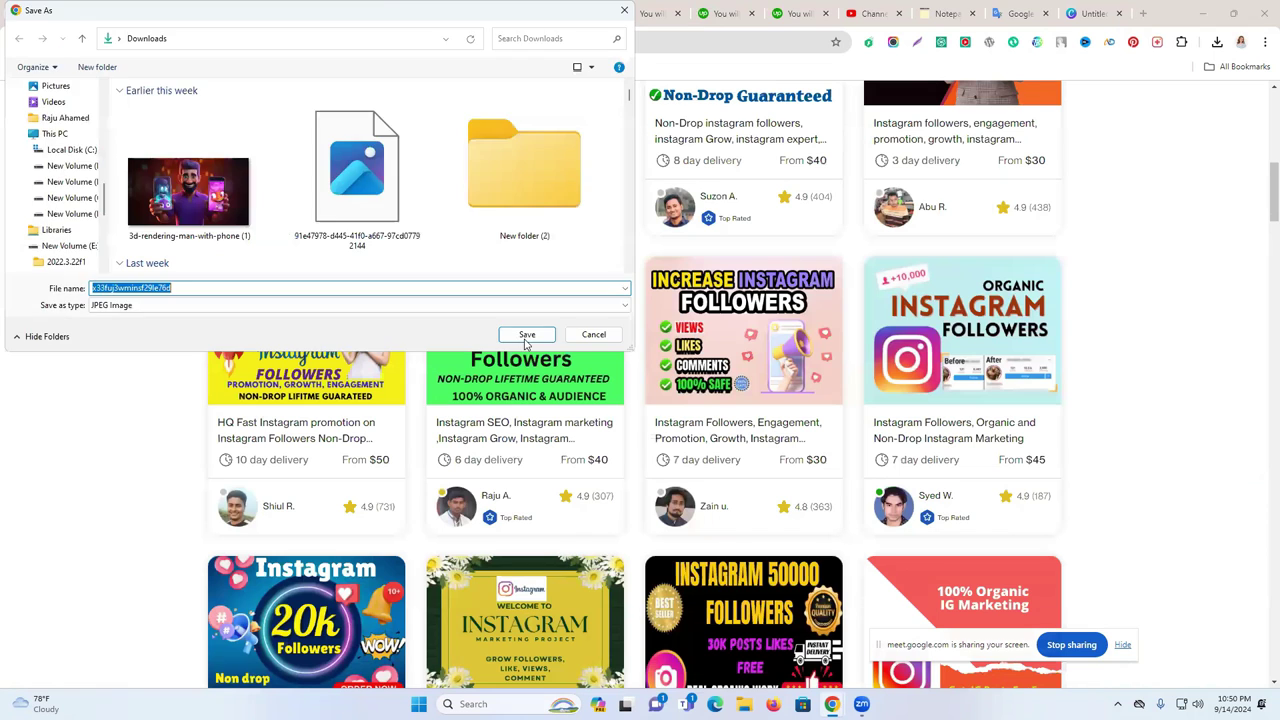
pyautogui.press('Return')
# - Return to the Canva design, upload the saved x33fuj3wminsf29le76d image, and place it on the blank page
pyautogui.click(1020, 13)
pyautogui.click(1093, 13)
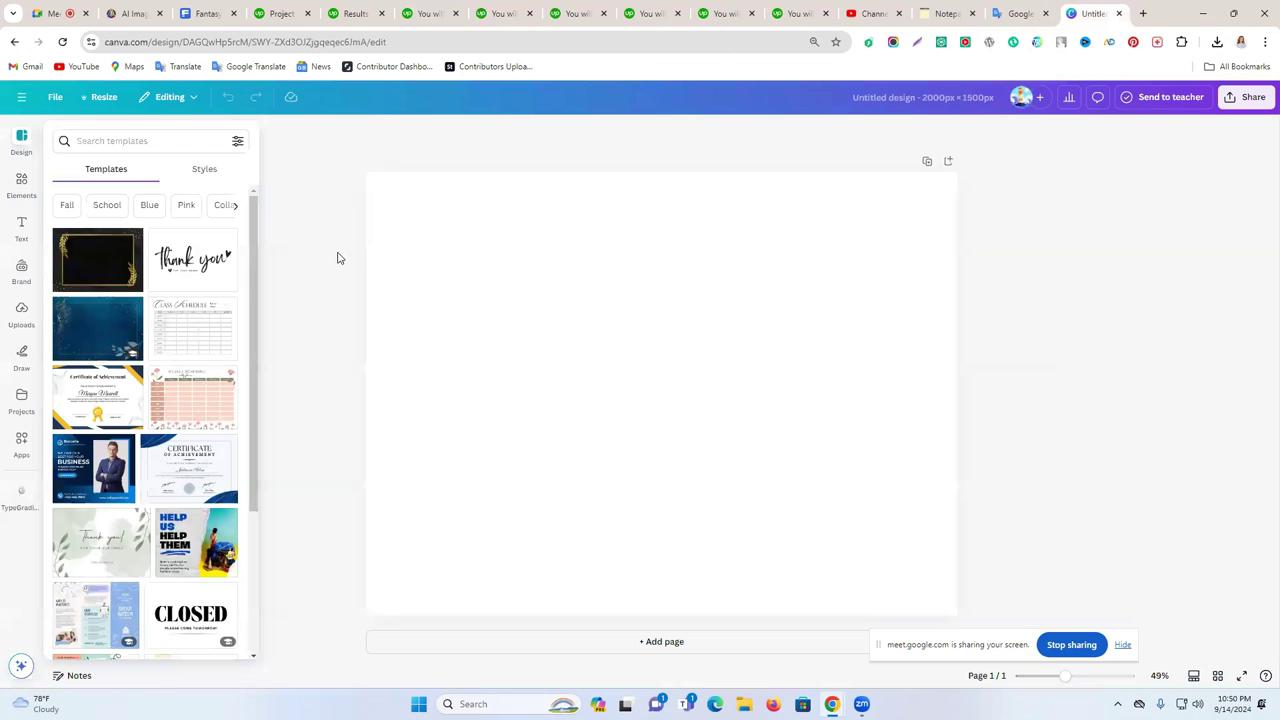
pyautogui.click(21, 310)
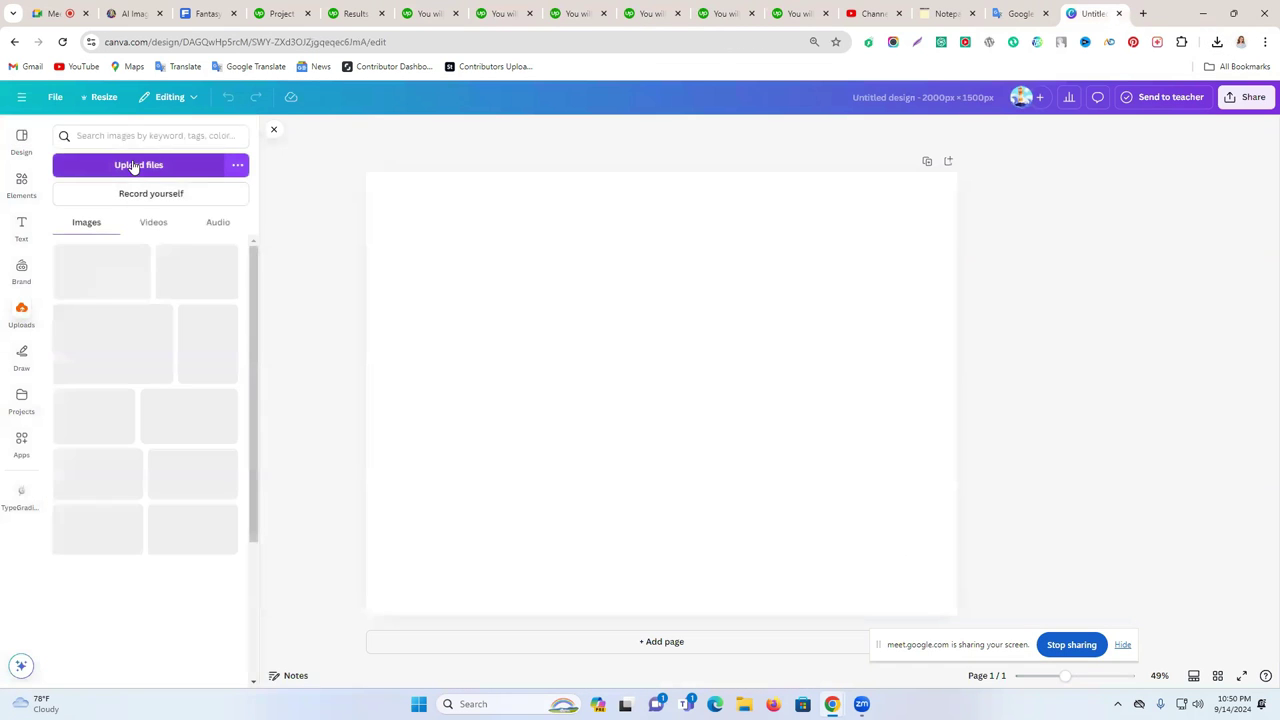
pyautogui.click(133, 166)
pyautogui.click(163, 171)
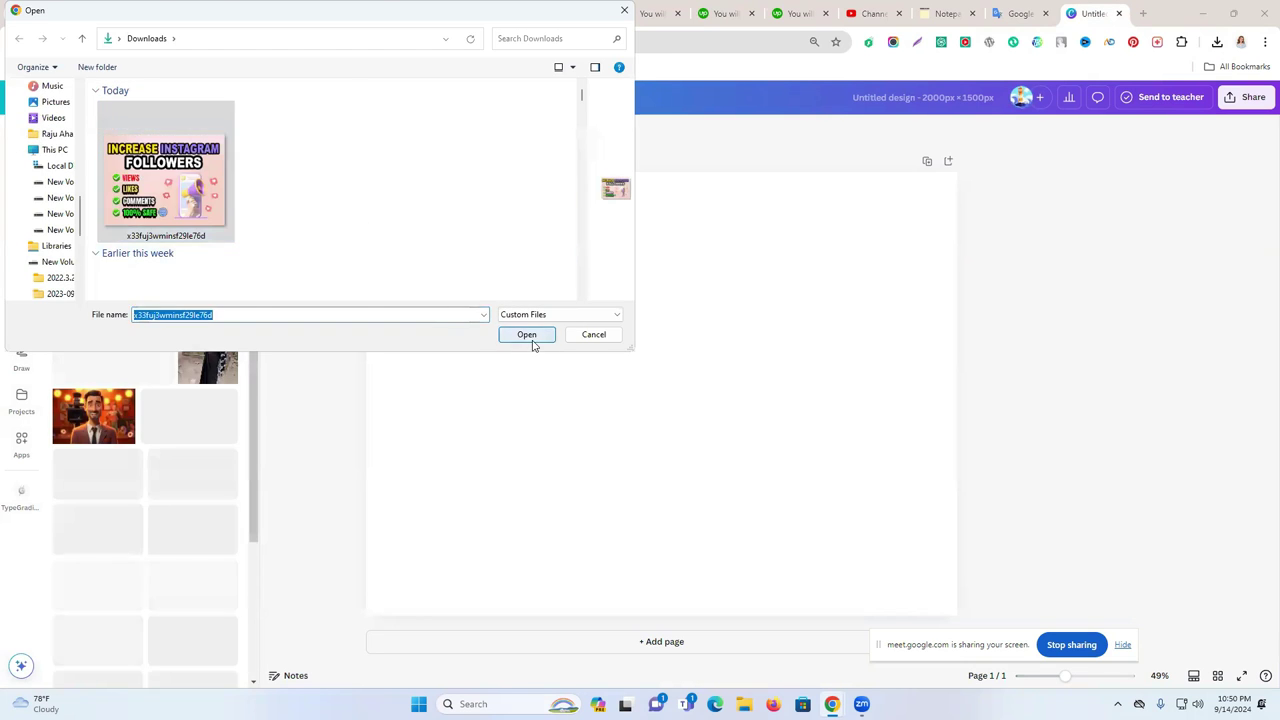
pyautogui.click(531, 341)
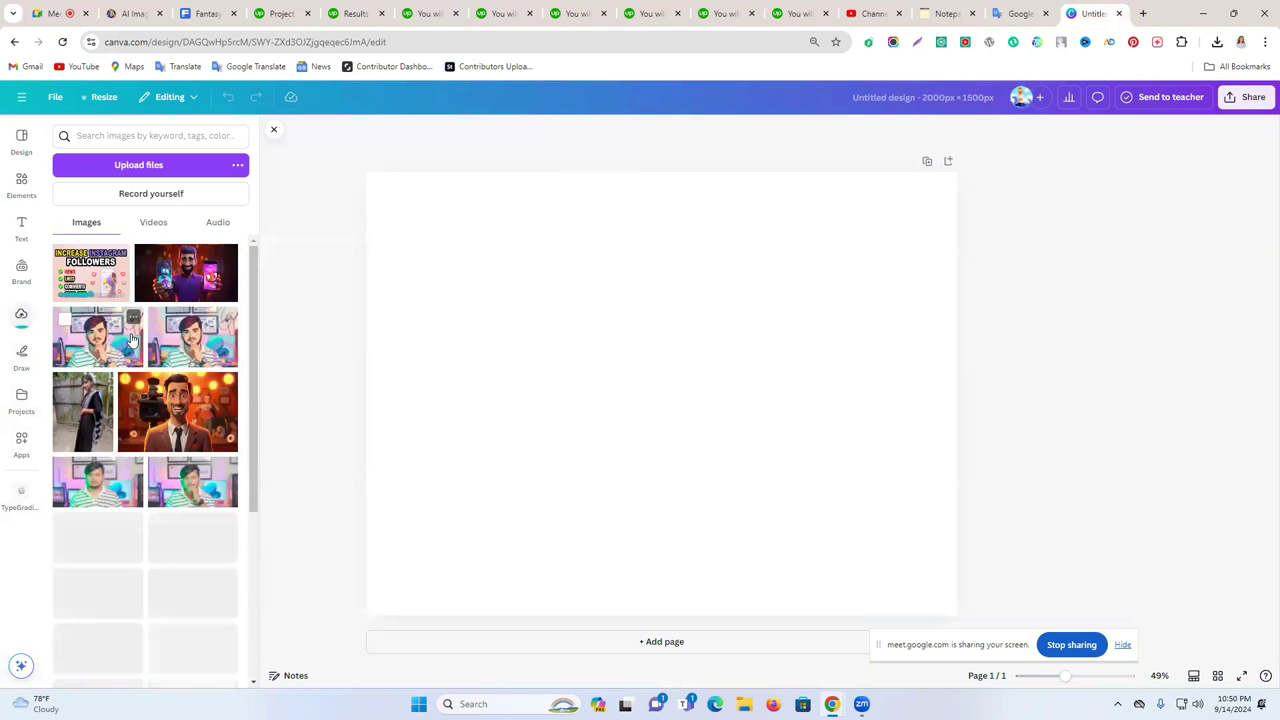
pyautogui.click(131, 340)
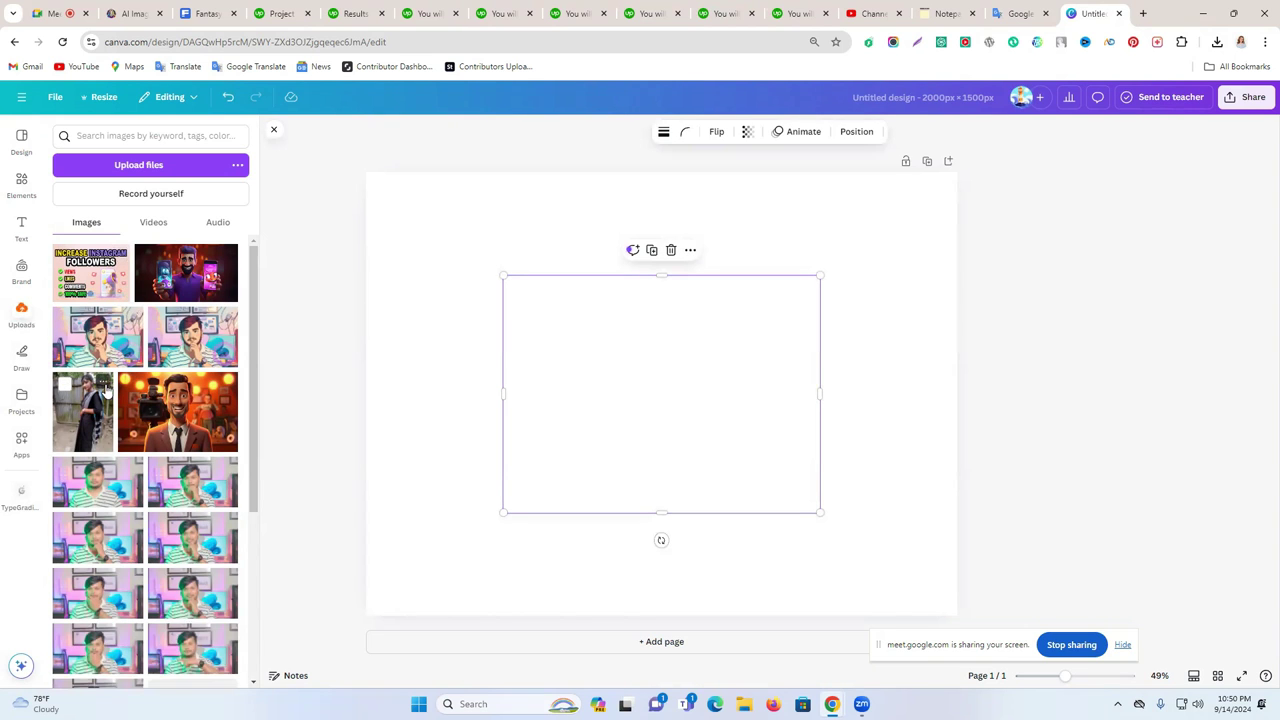
# - Trash the uploaded photo of the person in black clothing and move the reference cover image toward the page's upper-left area
pyautogui.click(104, 382)
pyautogui.click(149, 558)
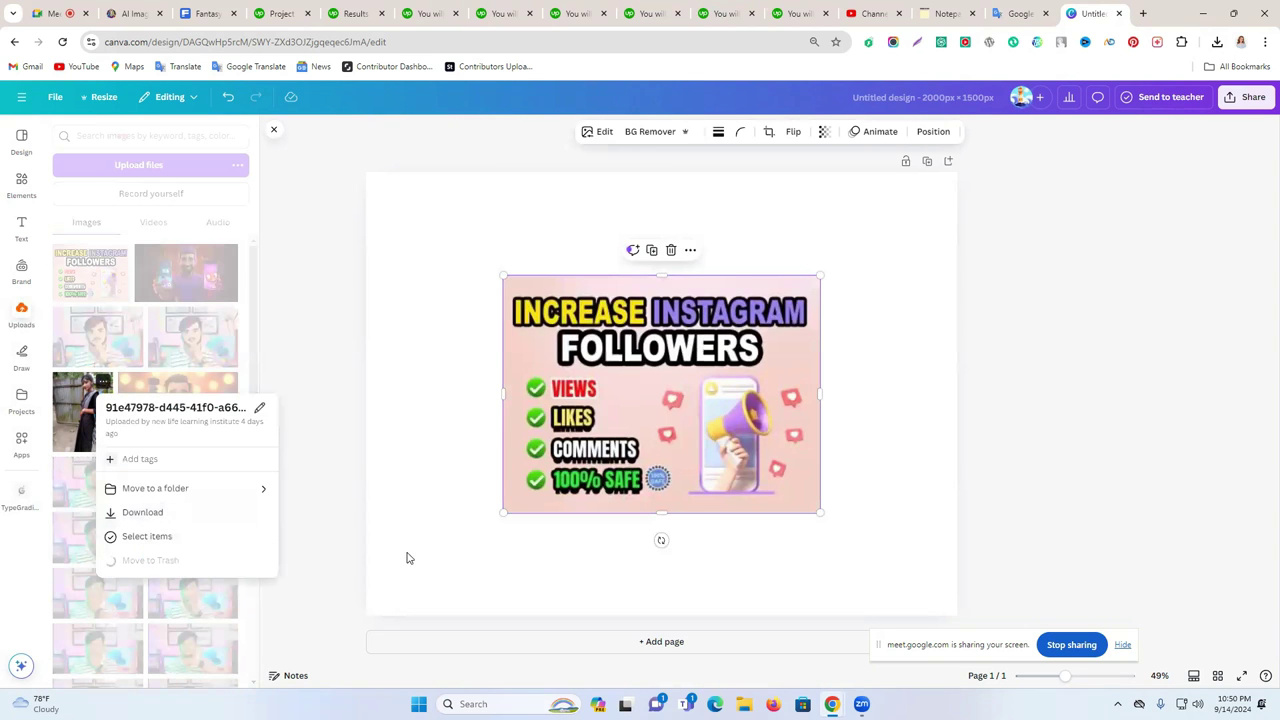
pyautogui.moveTo(675, 440); pyautogui.dragTo(581, 367)
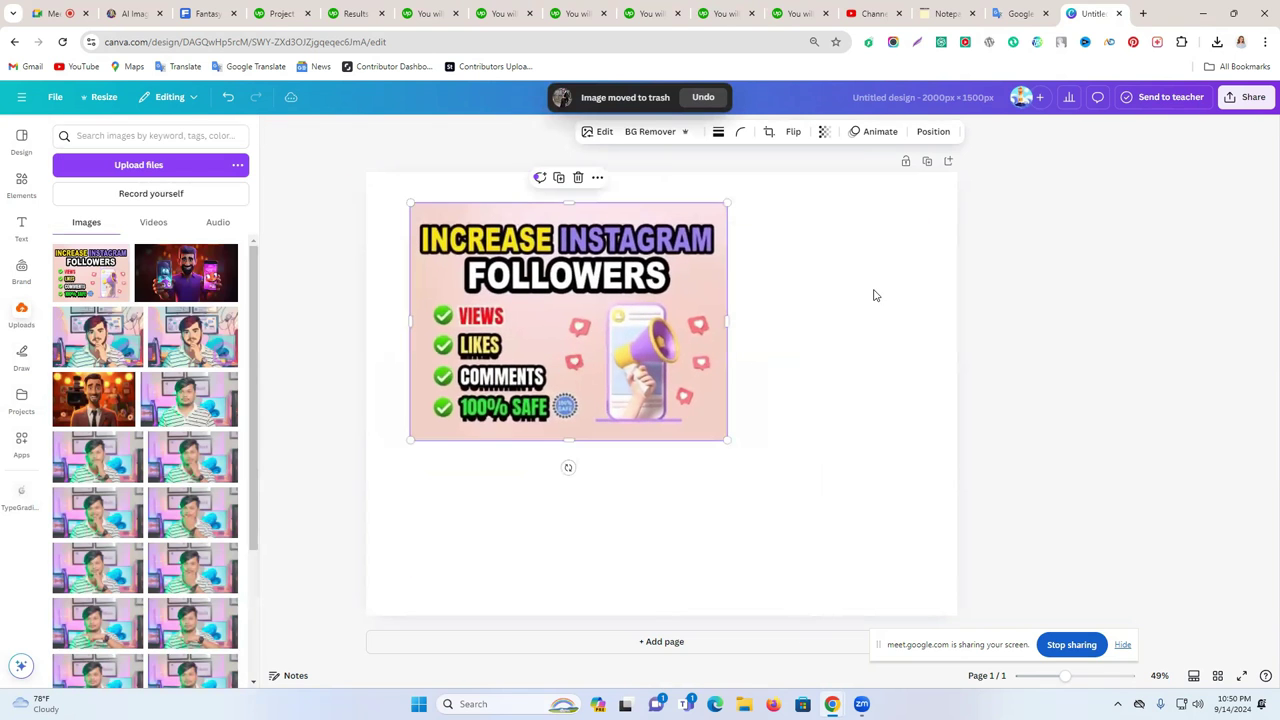
pyautogui.click(825, 347)
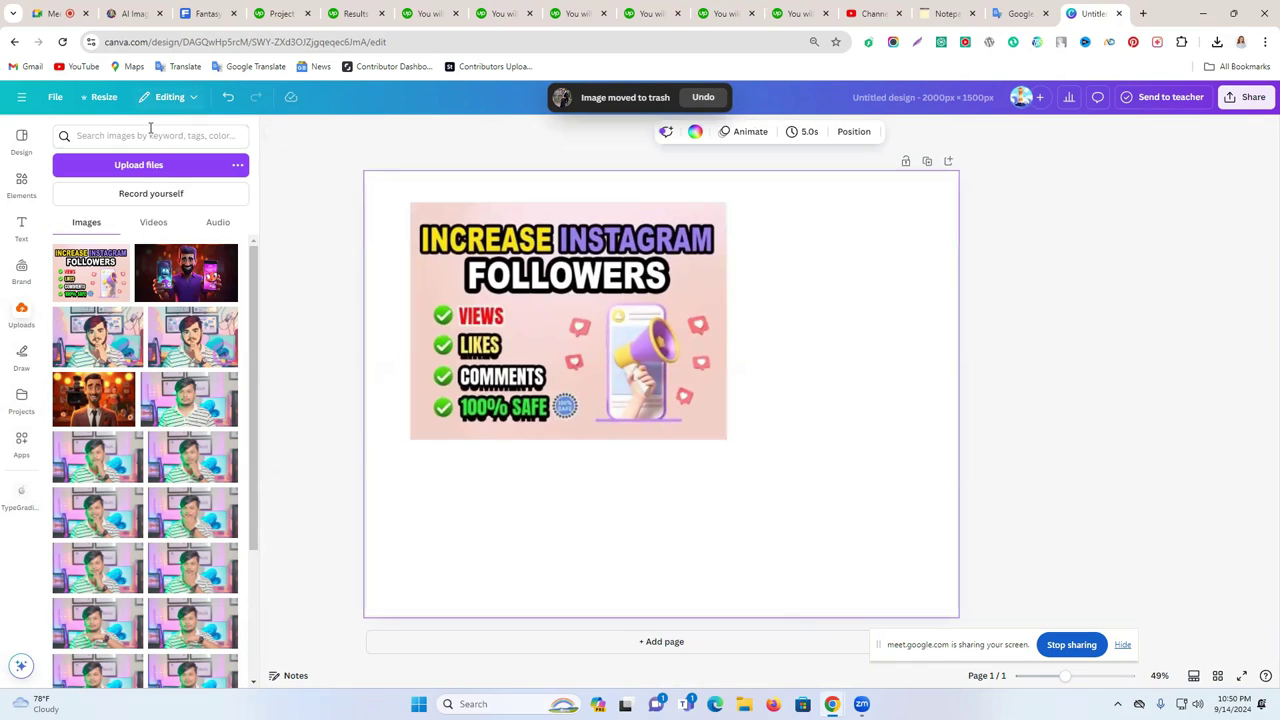